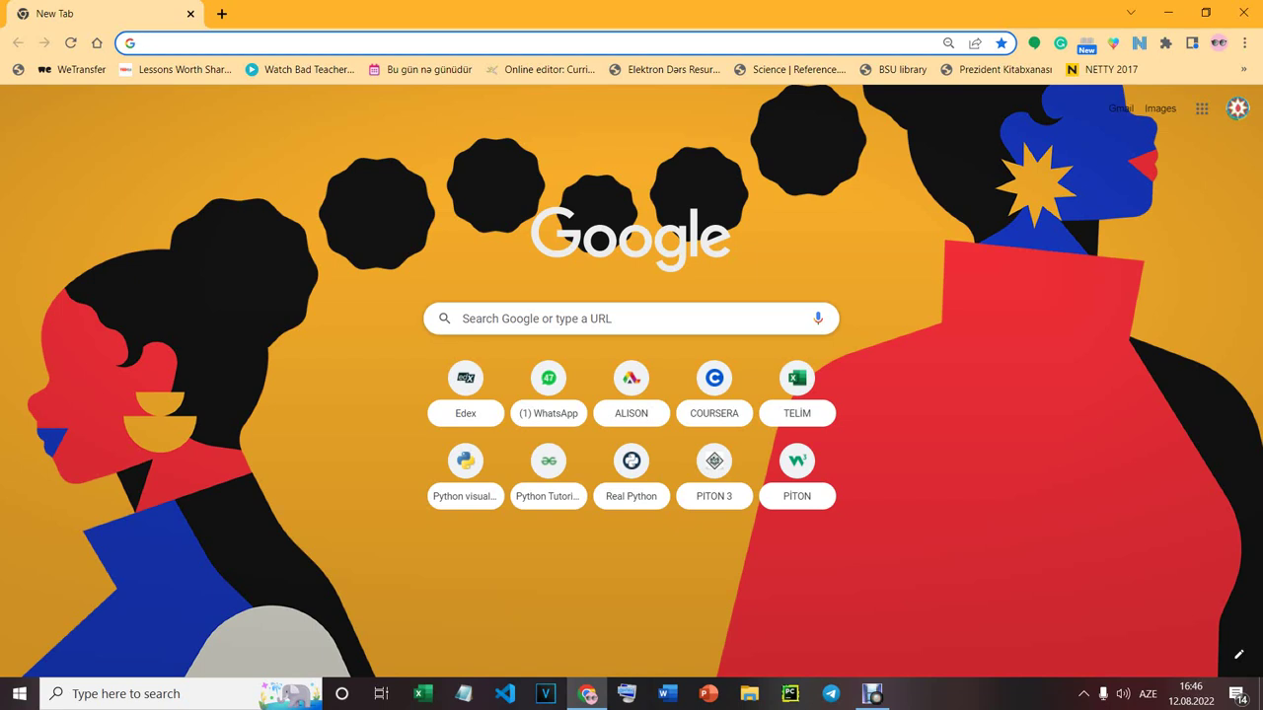
Search for 'obs studio' in Chrome and open the official obsproject.com site
{"action": "type", "text": "obs studio"}
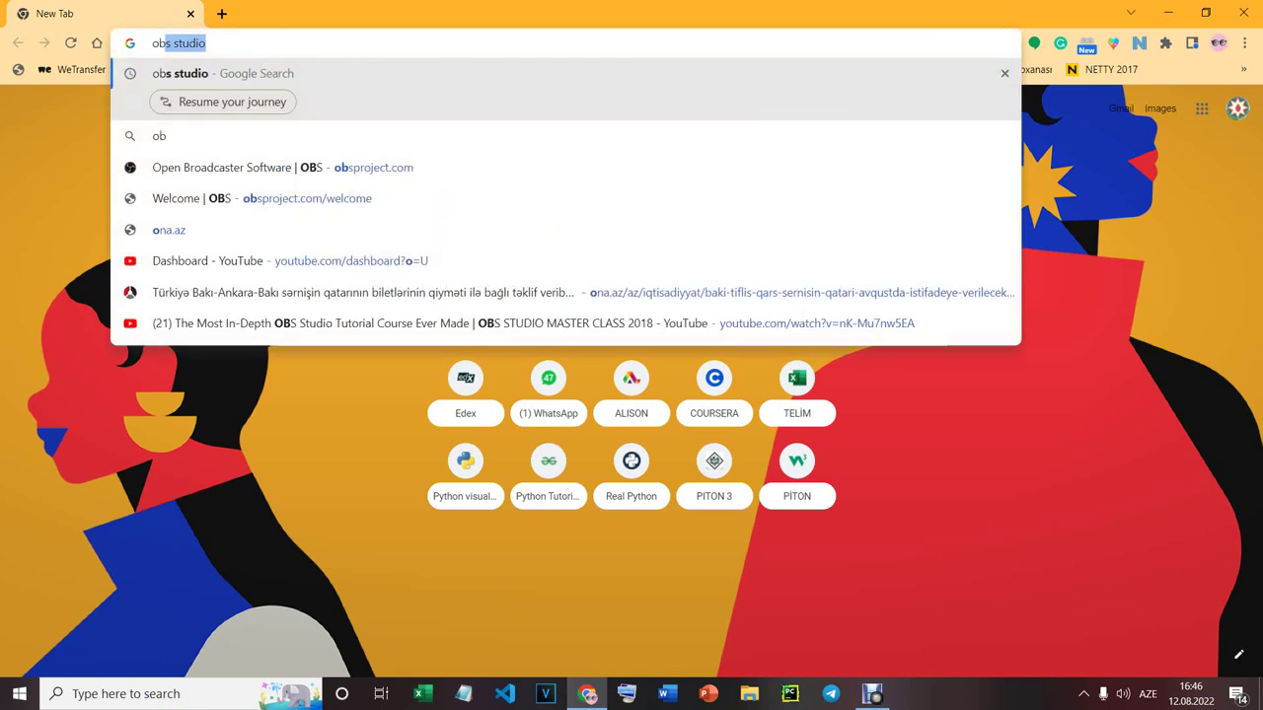
{"action": "key", "text": "Return"}
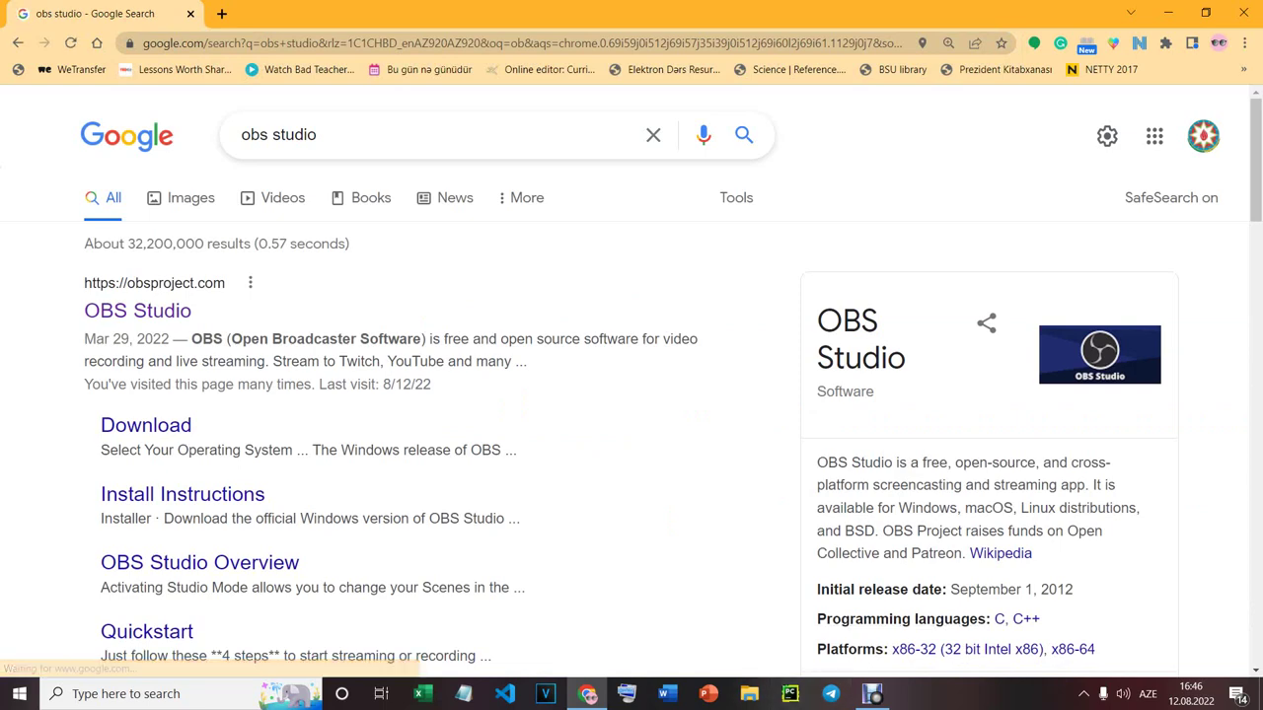
{"action": "left_click", "coordinate": [137, 310]}
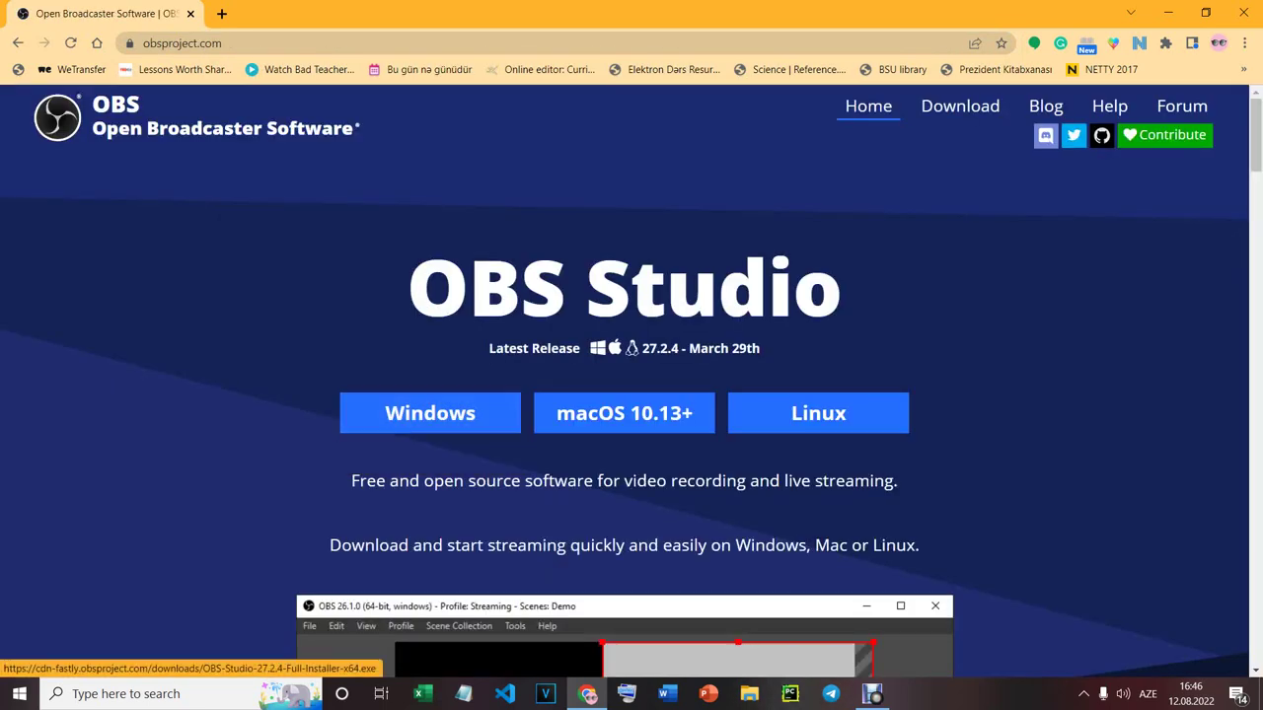
Download the OBS Studio Windows installer and check its progress in Downloads
{"action": "left_click", "coordinate": [430, 414]}
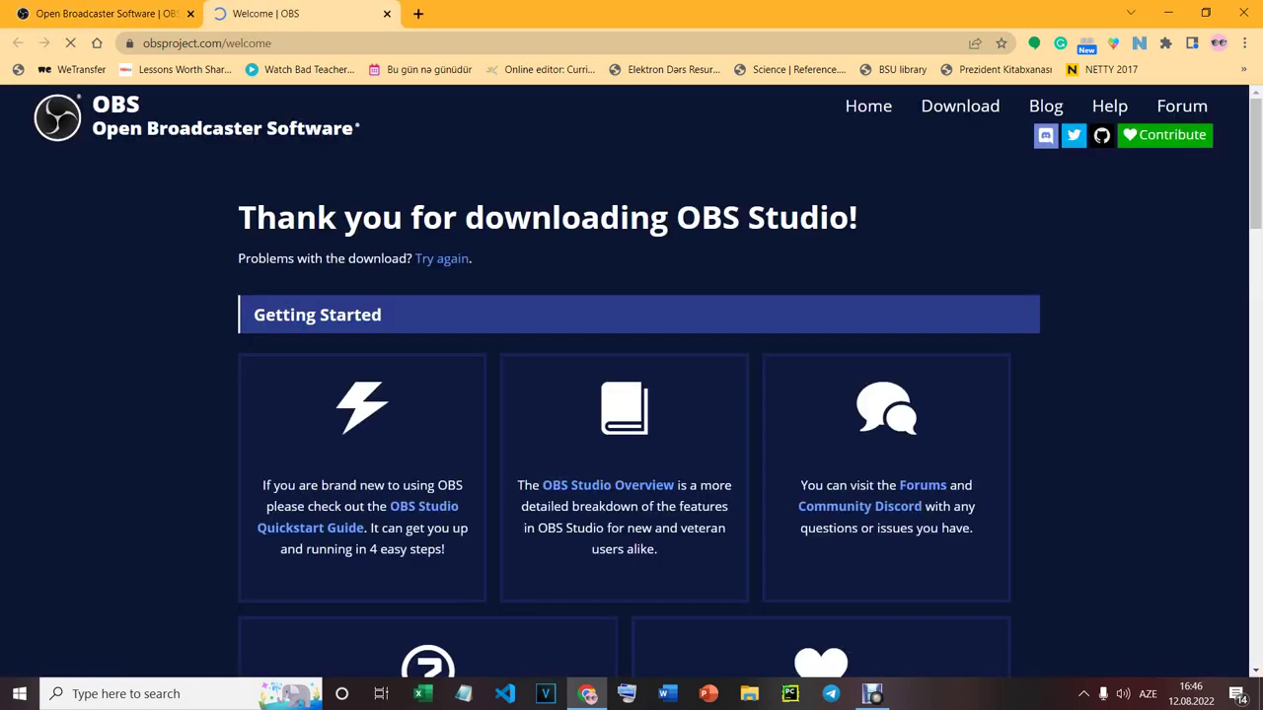
{"action": "scroll", "coordinate": [631, 355], "scroll_direction": "down", "scroll_amount": 10}
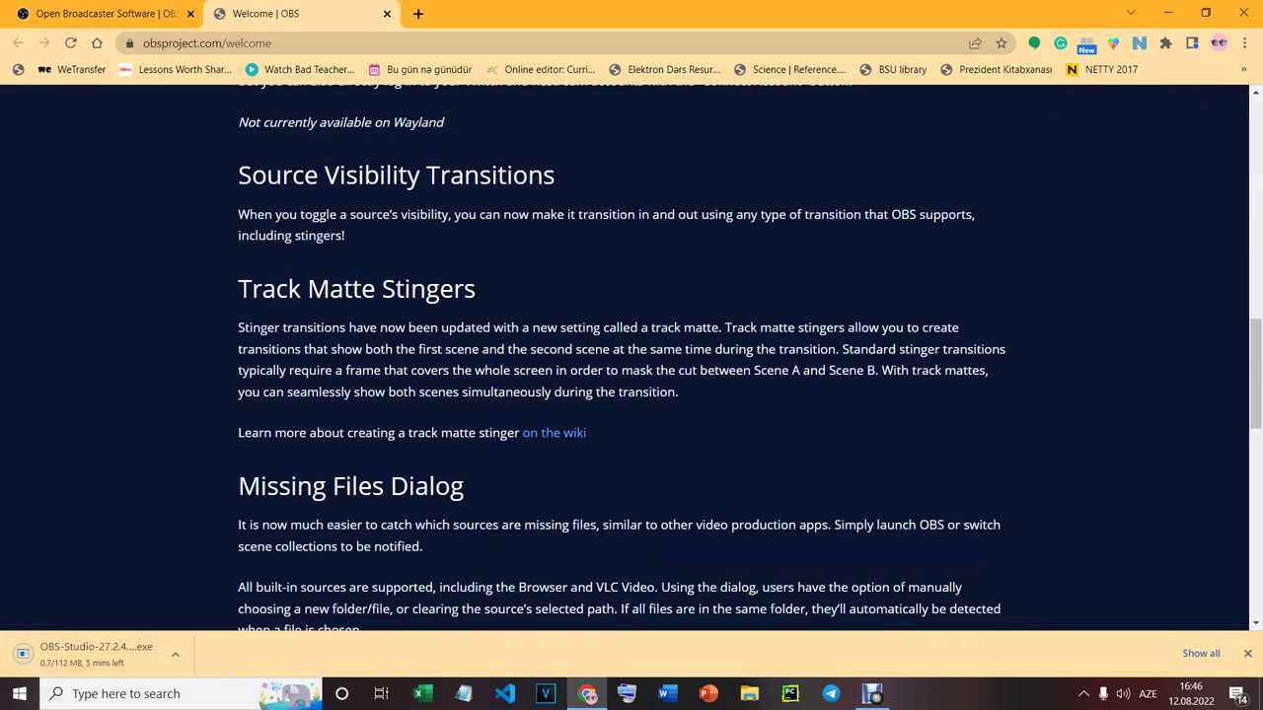
{"action": "key", "text": "ctrl+j"}
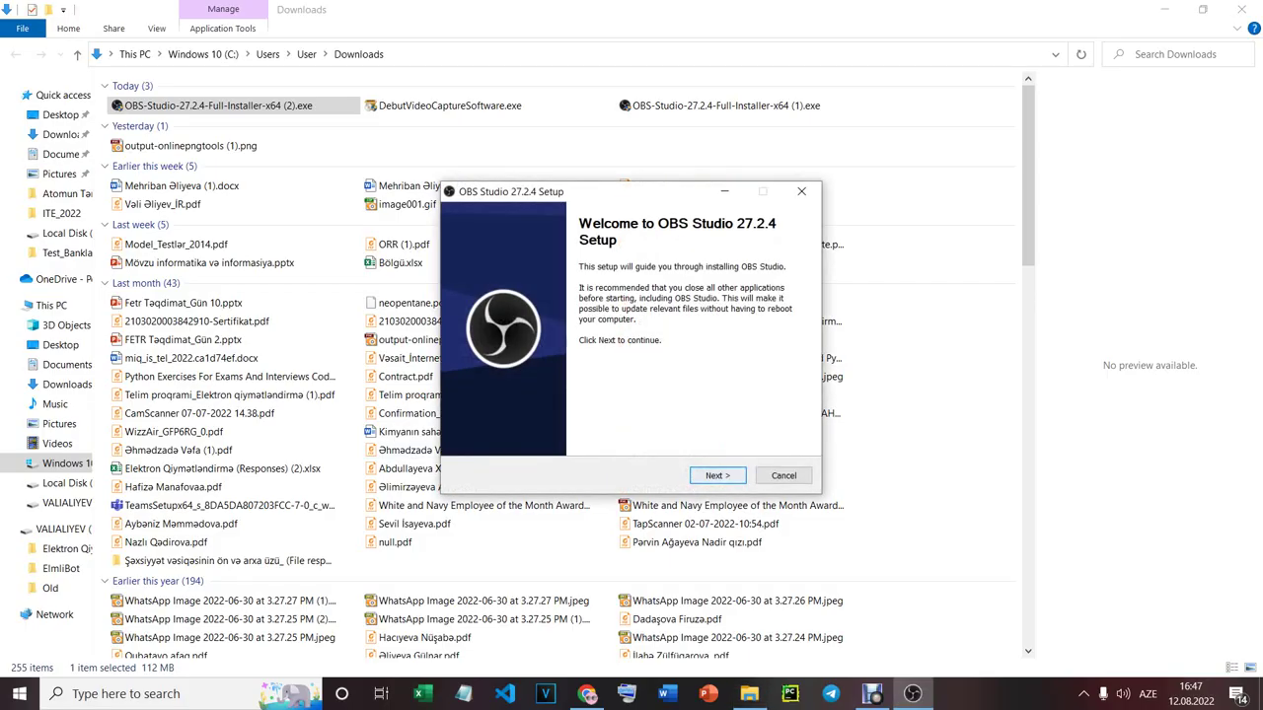
Accept the licence and pick Local Disk (D:) so setup installs to D:\obs-studio
{"action": "left_click", "coordinate": [717, 475]}
{"action": "left_click", "coordinate": [717, 475]}
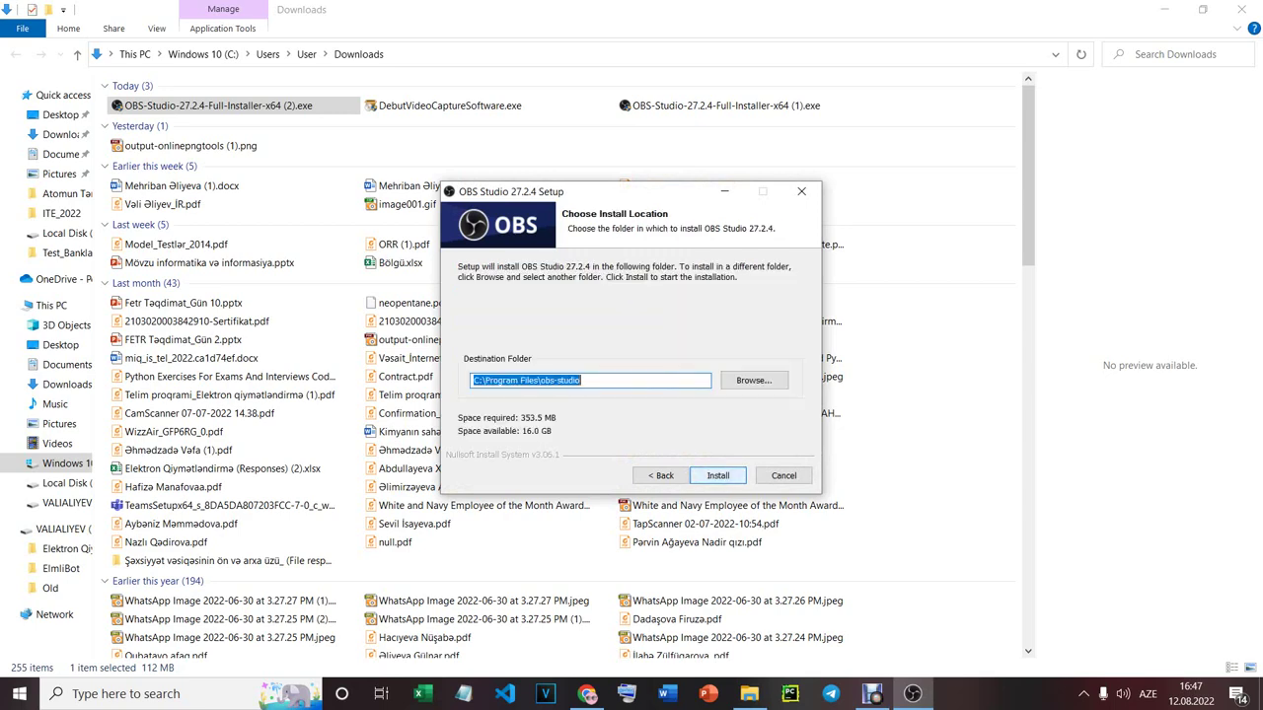
{"action": "left_click", "coordinate": [753, 379]}
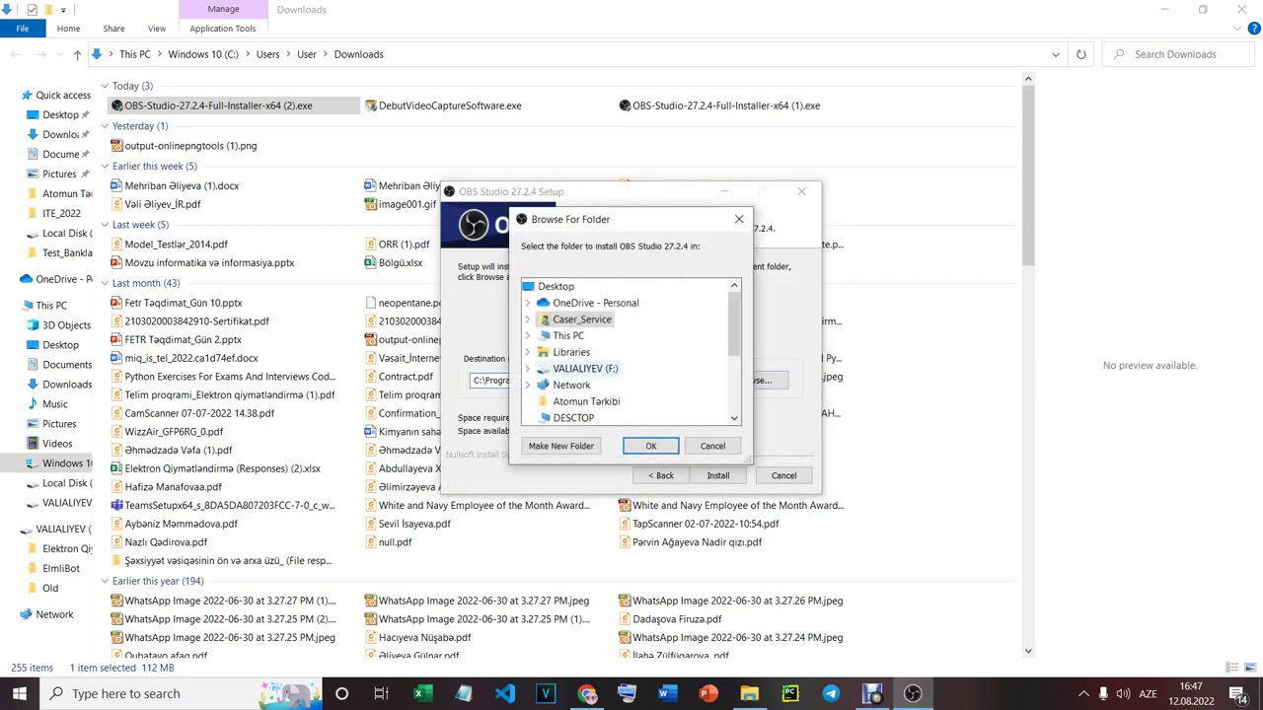
{"action": "scroll", "coordinate": [631, 351], "scroll_direction": "down", "scroll_amount": 3}
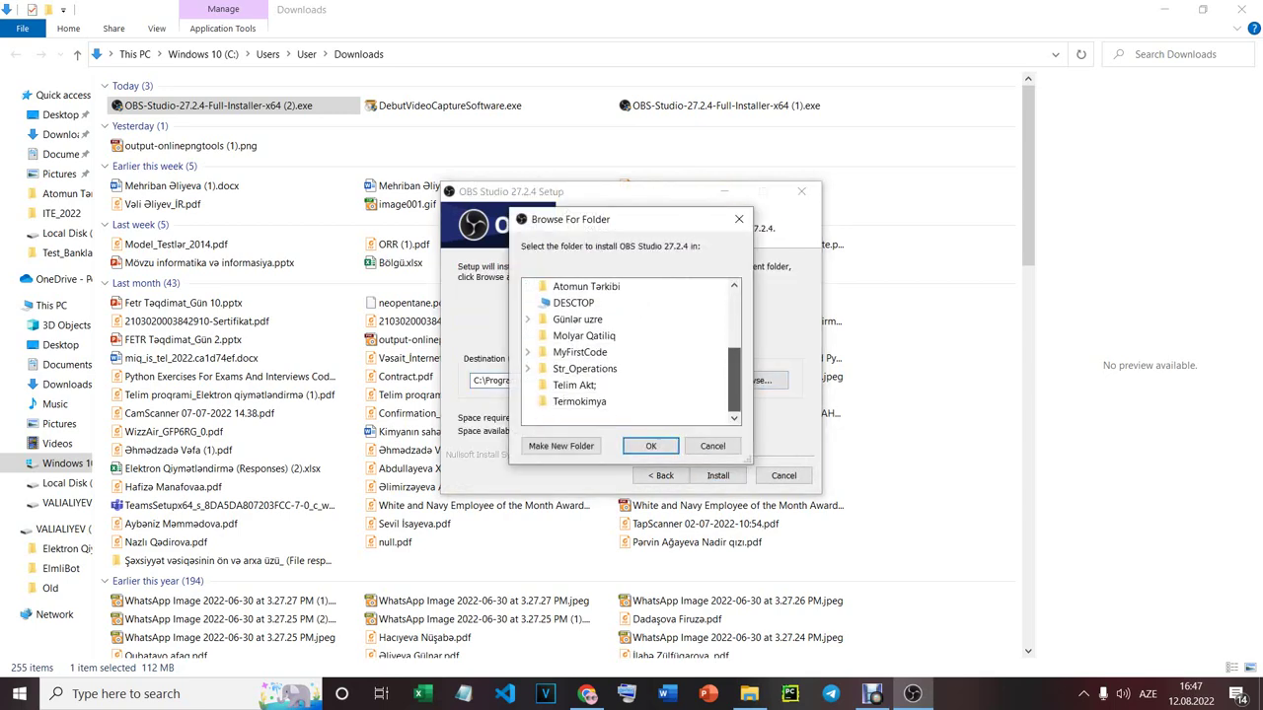
{"action": "scroll", "coordinate": [632, 351], "scroll_direction": "up", "scroll_amount": 2}
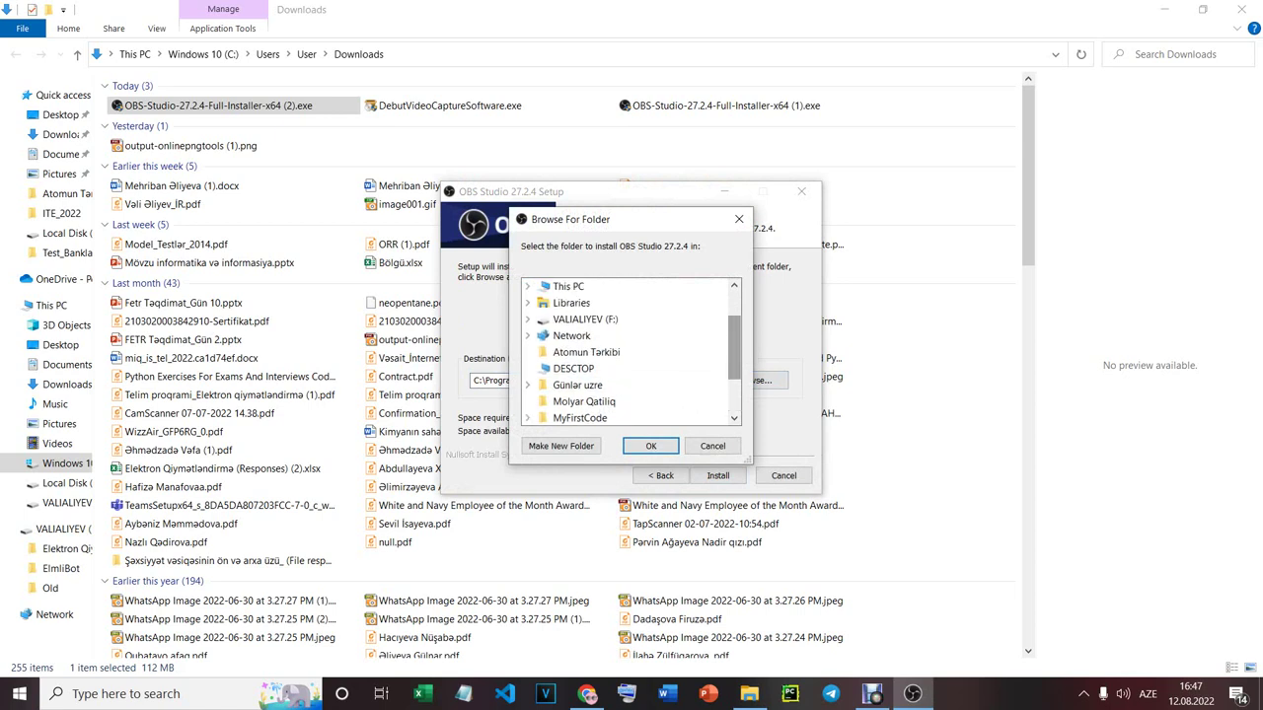
{"action": "double_click", "coordinate": [568, 286]}
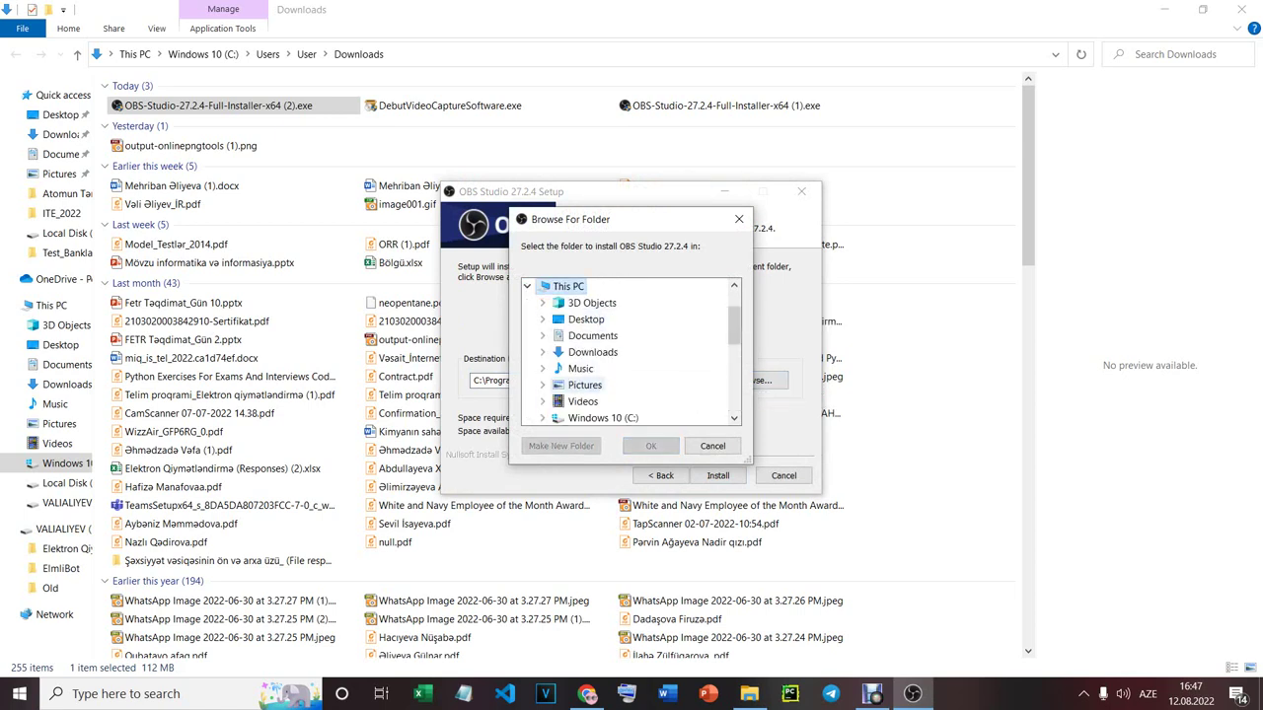
{"action": "scroll", "coordinate": [632, 351], "scroll_direction": "down", "scroll_amount": 2}
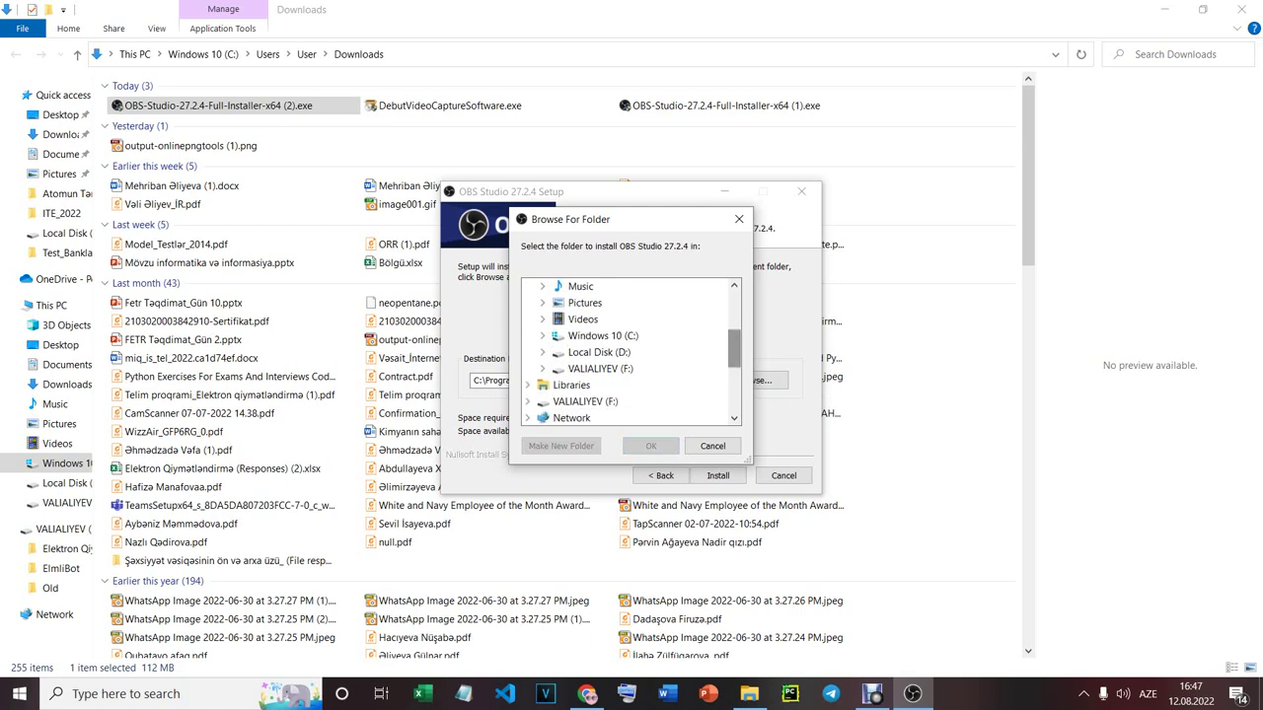
{"action": "double_click", "coordinate": [599, 351]}
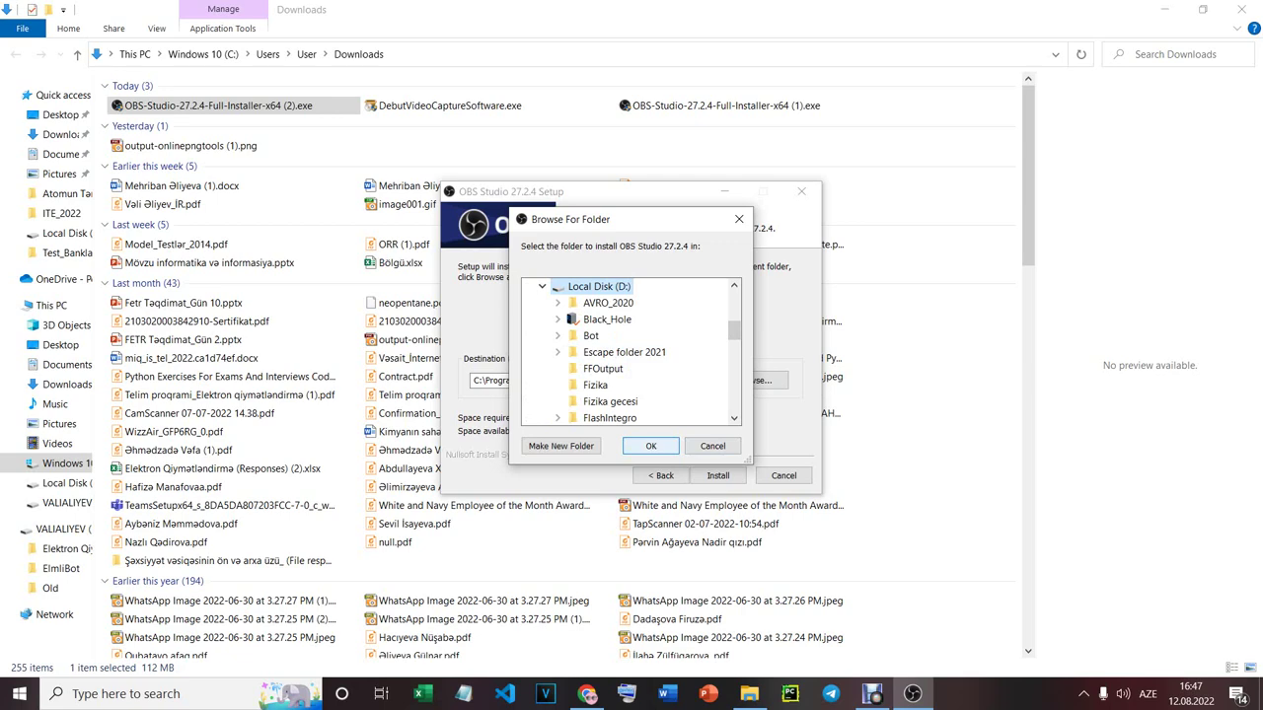
{"action": "left_click", "coordinate": [651, 446]}
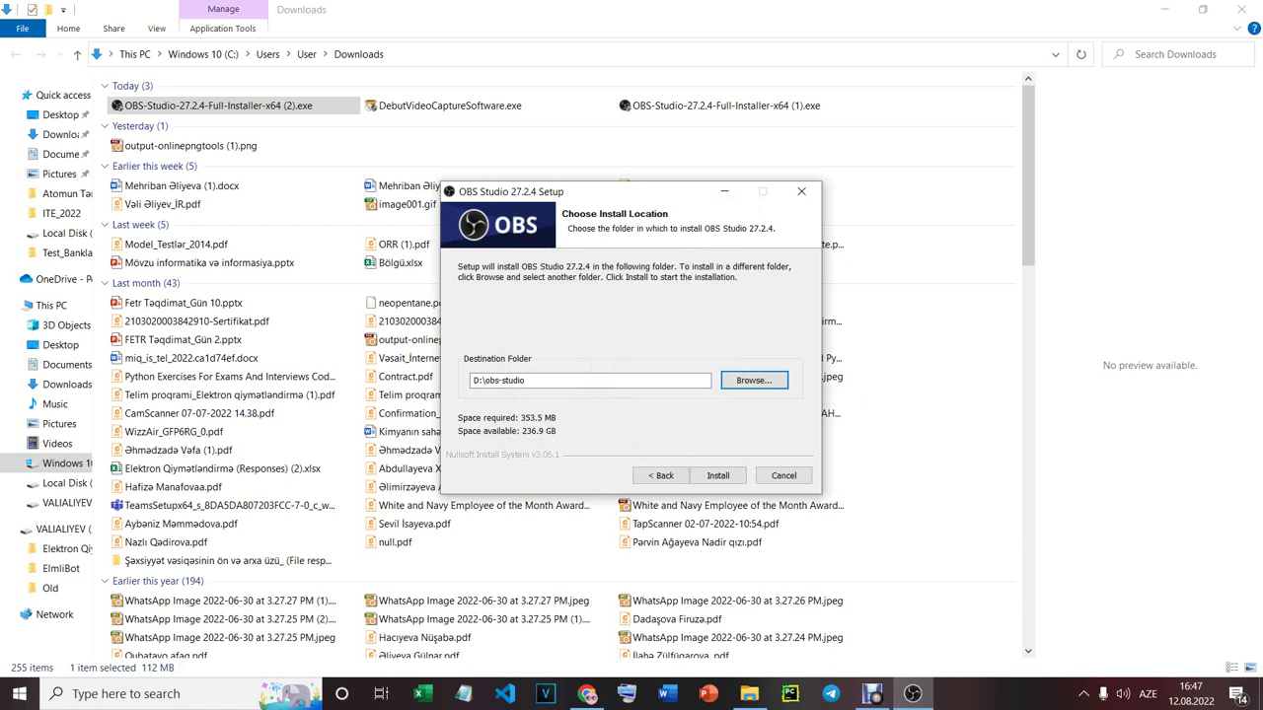
Install OBS Studio 27.2.4 and finish setup with Launch OBS Studio left checked
{"action": "key", "text": "Return"}
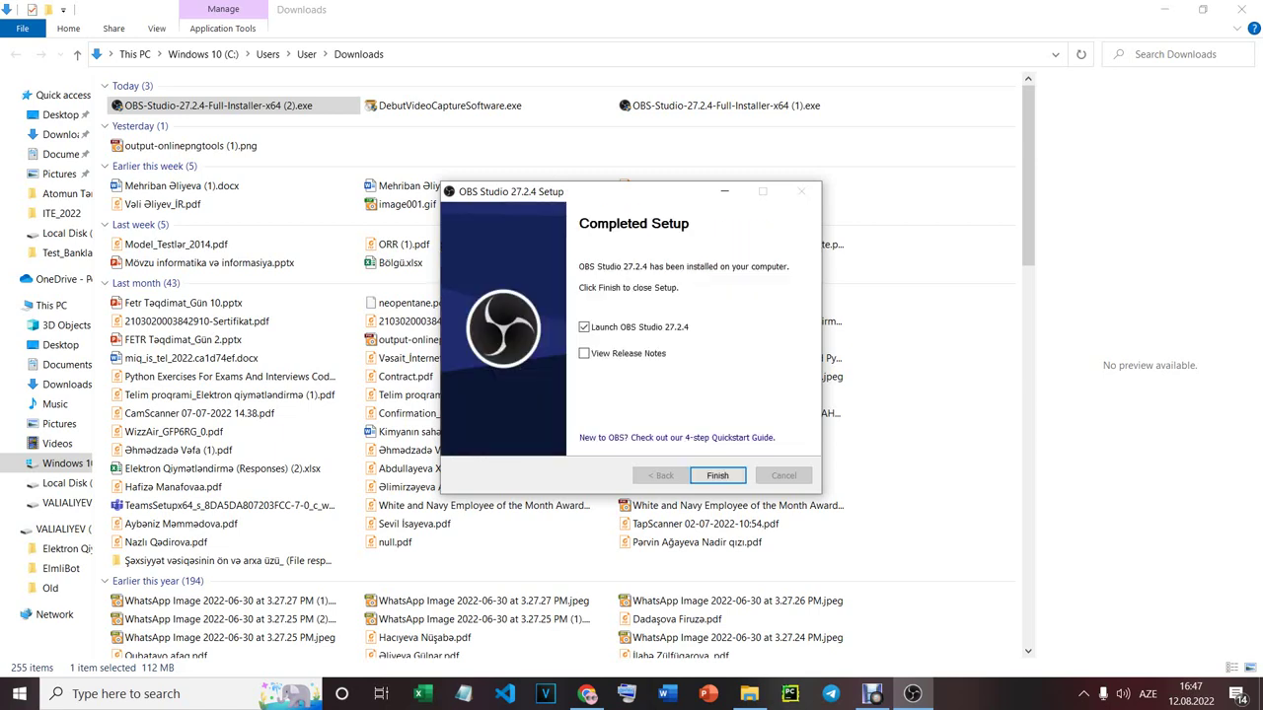
{"action": "left_click", "coordinate": [718, 476]}
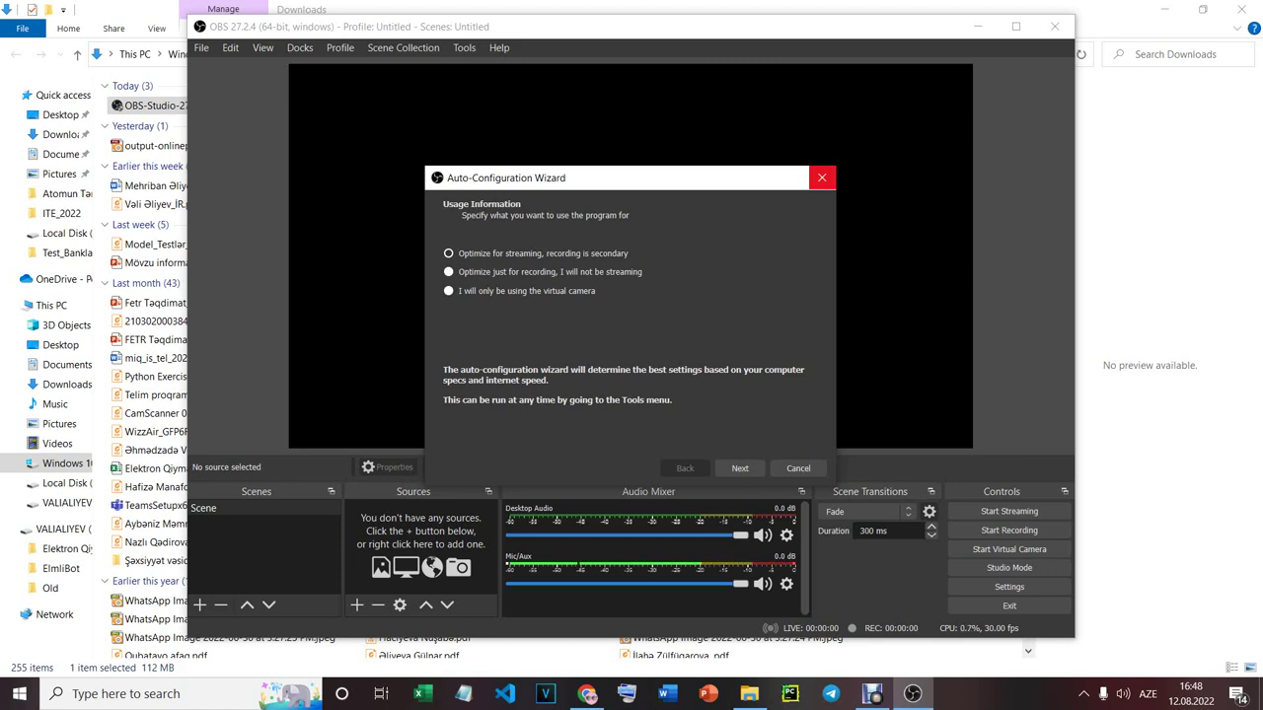
Close the Auto-Configuration Wizard, maximize the OBS window with Win+Up, and open Settings
{"action": "left_click", "coordinate": [821, 177]}
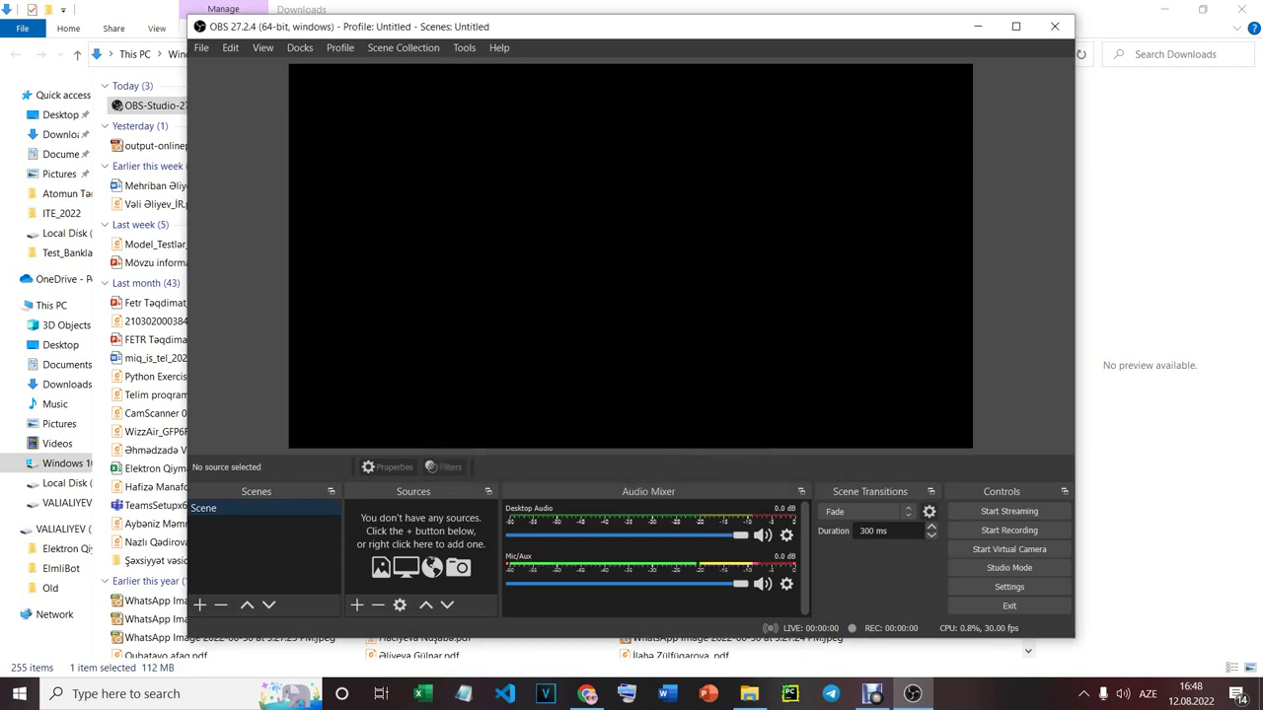
{"action": "key", "text": "super+Up"}
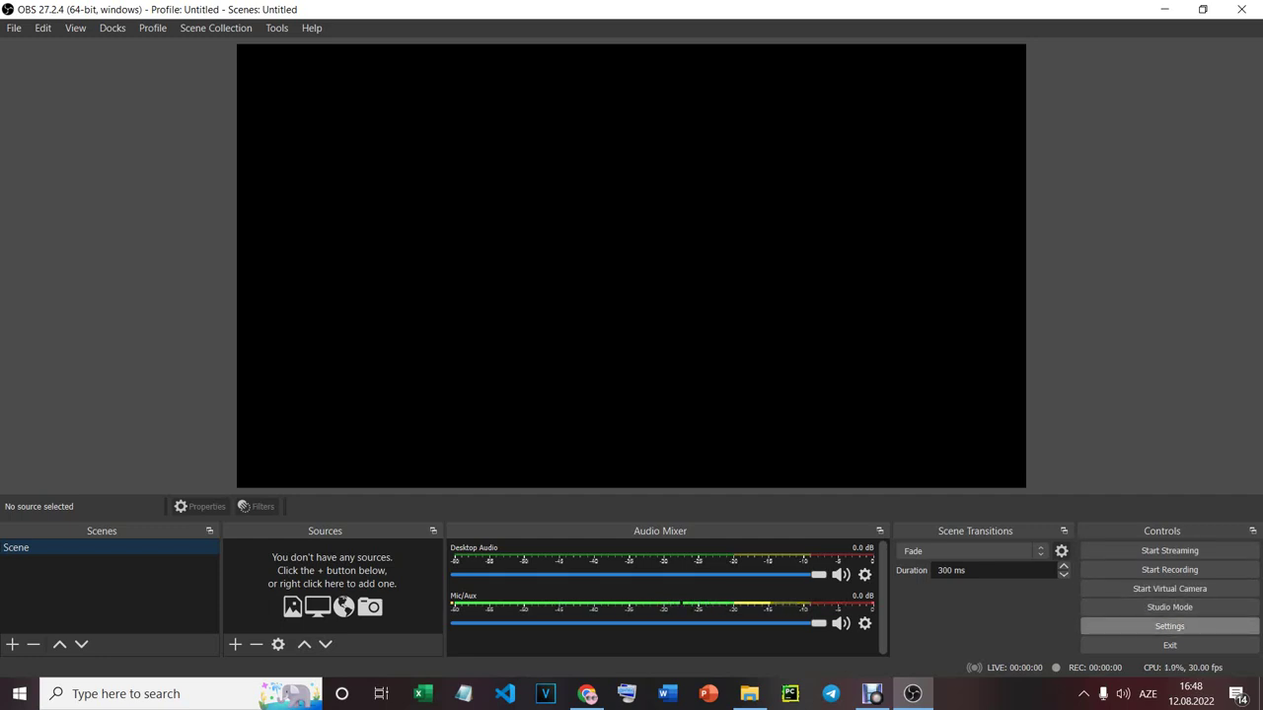
{"action": "left_click", "coordinate": [1169, 626]}
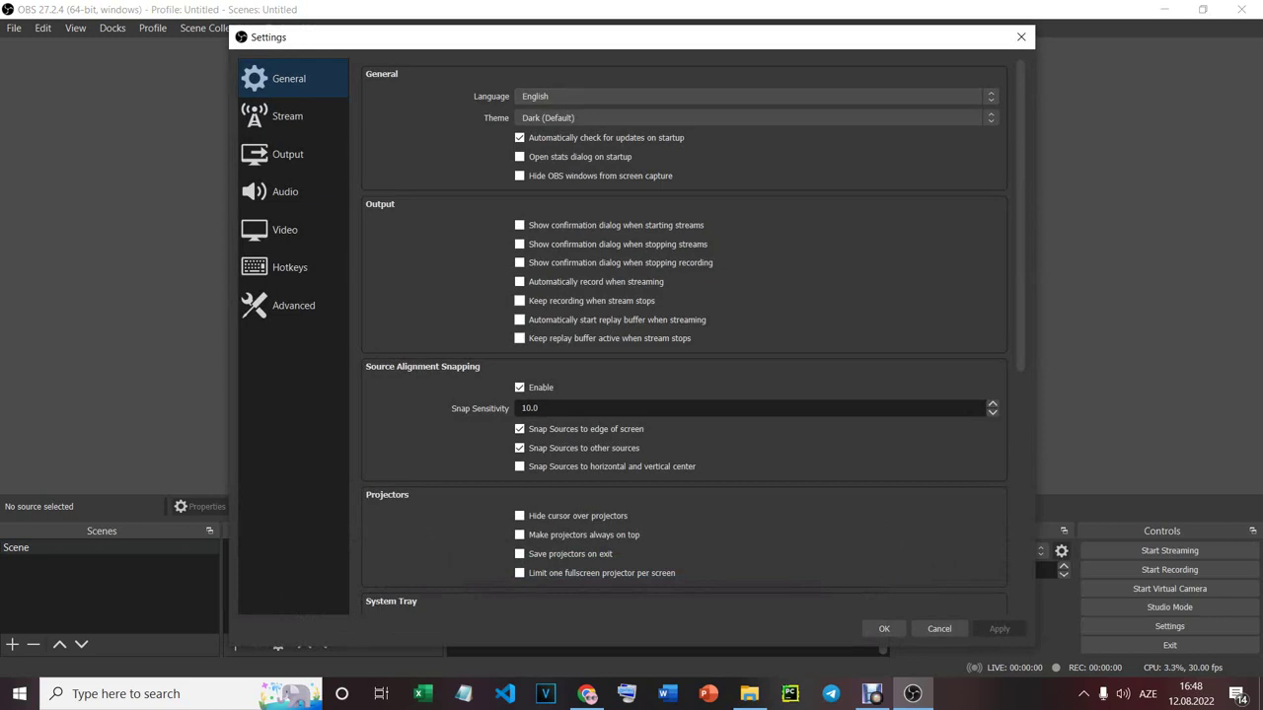
Keep the language English, set the theme to System, and save the settings
{"action": "left_click", "coordinate": [755, 96]}
{"action": "key", "text": "Escape"}
{"action": "left_click", "coordinate": [754, 117]}
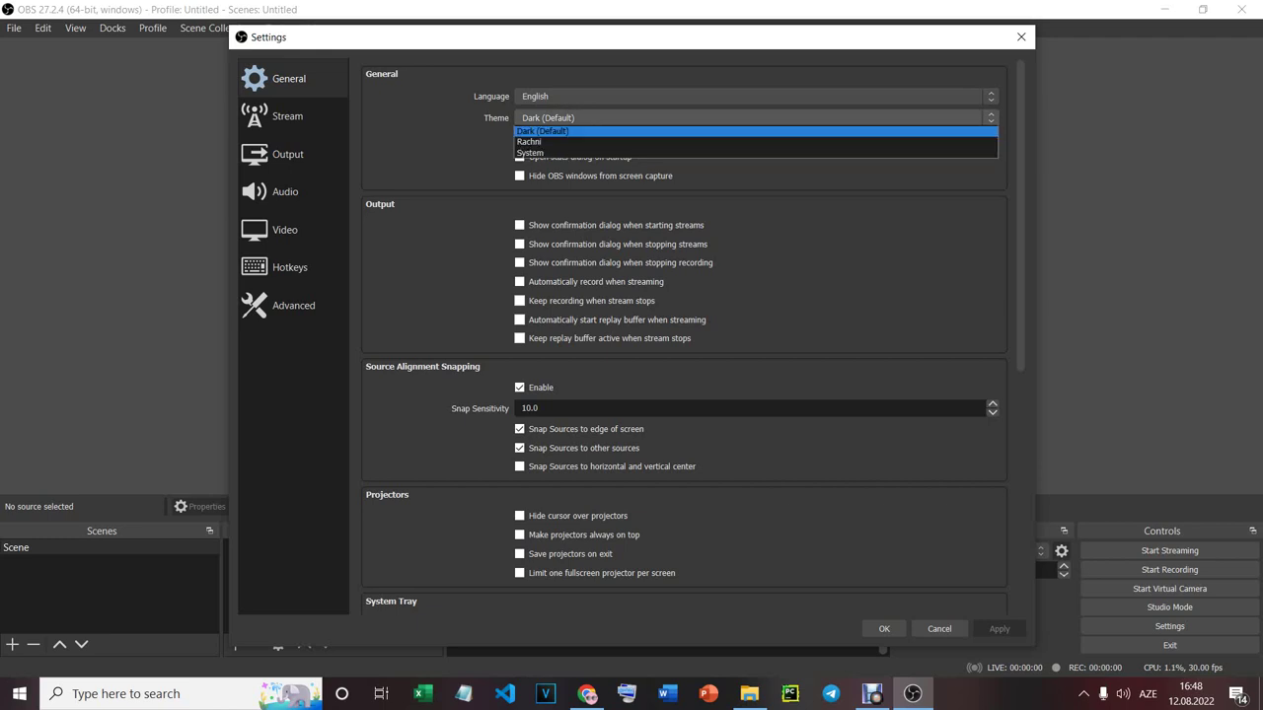
{"action": "key", "text": "Down"}
{"action": "key", "text": "Down"}
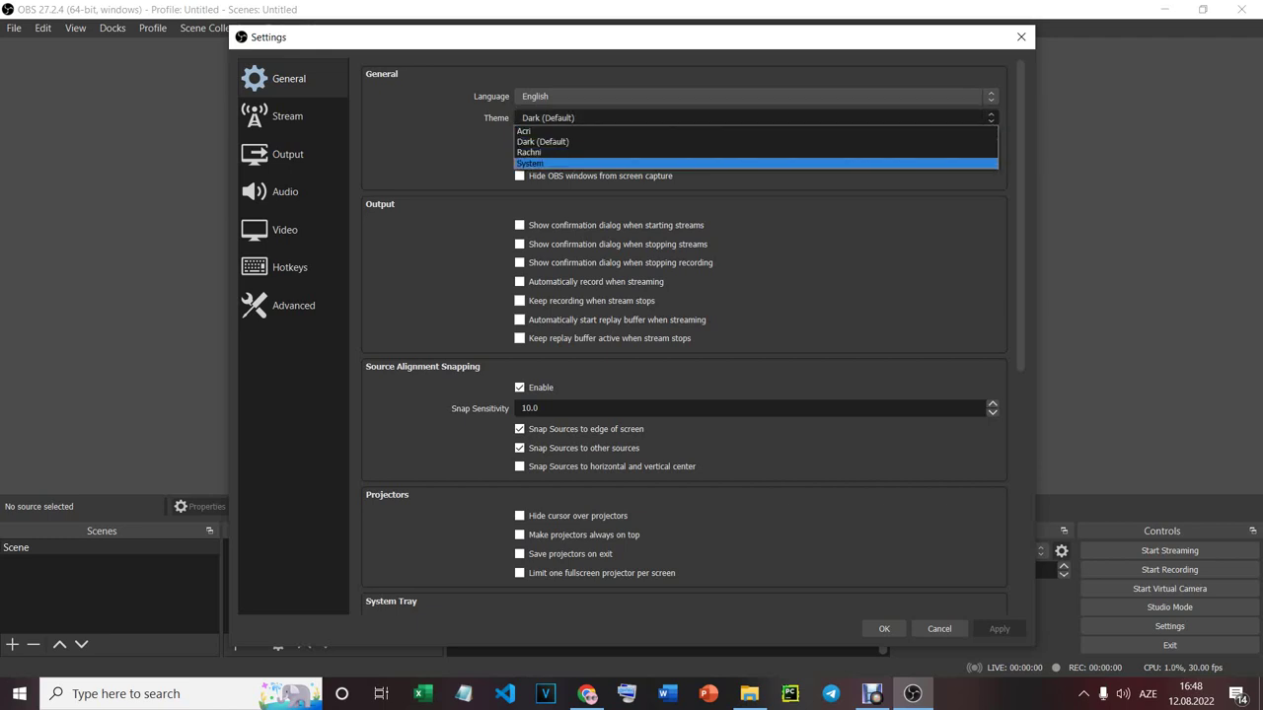
{"action": "key", "text": "Escape"}
{"action": "key", "text": "Down"}
{"action": "key", "text": "Down"}
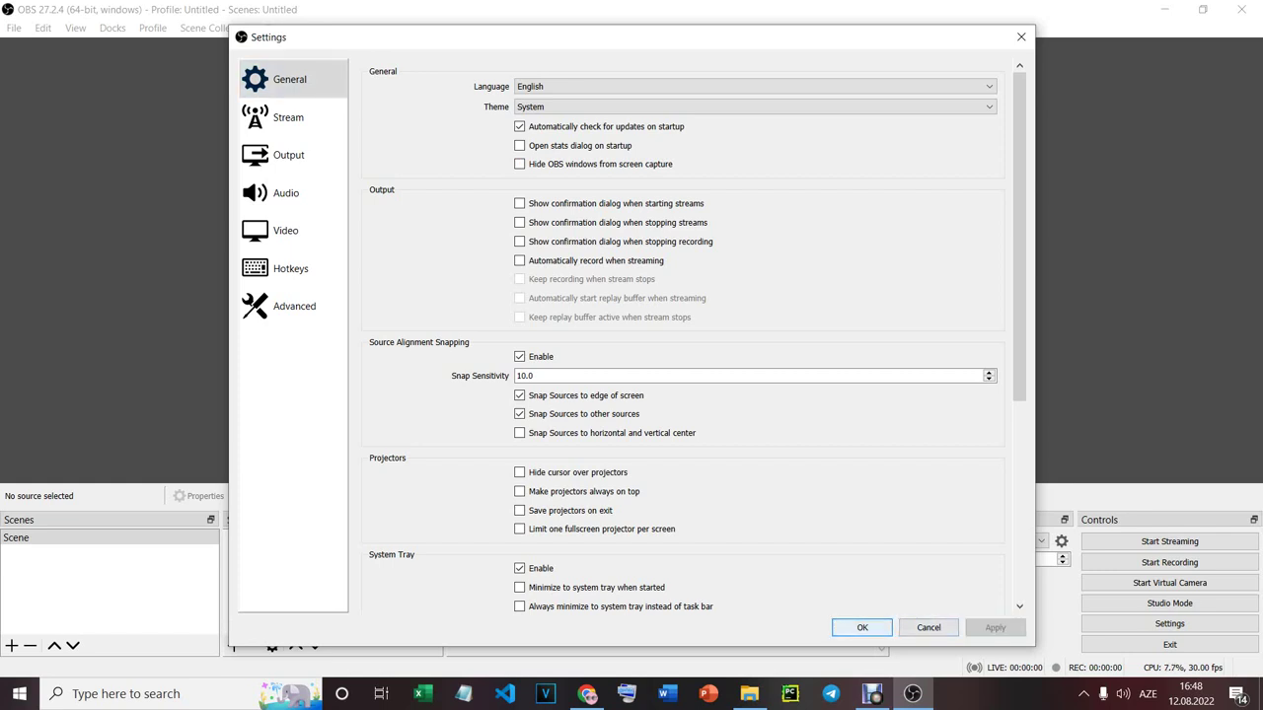
{"action": "key", "text": "Return"}
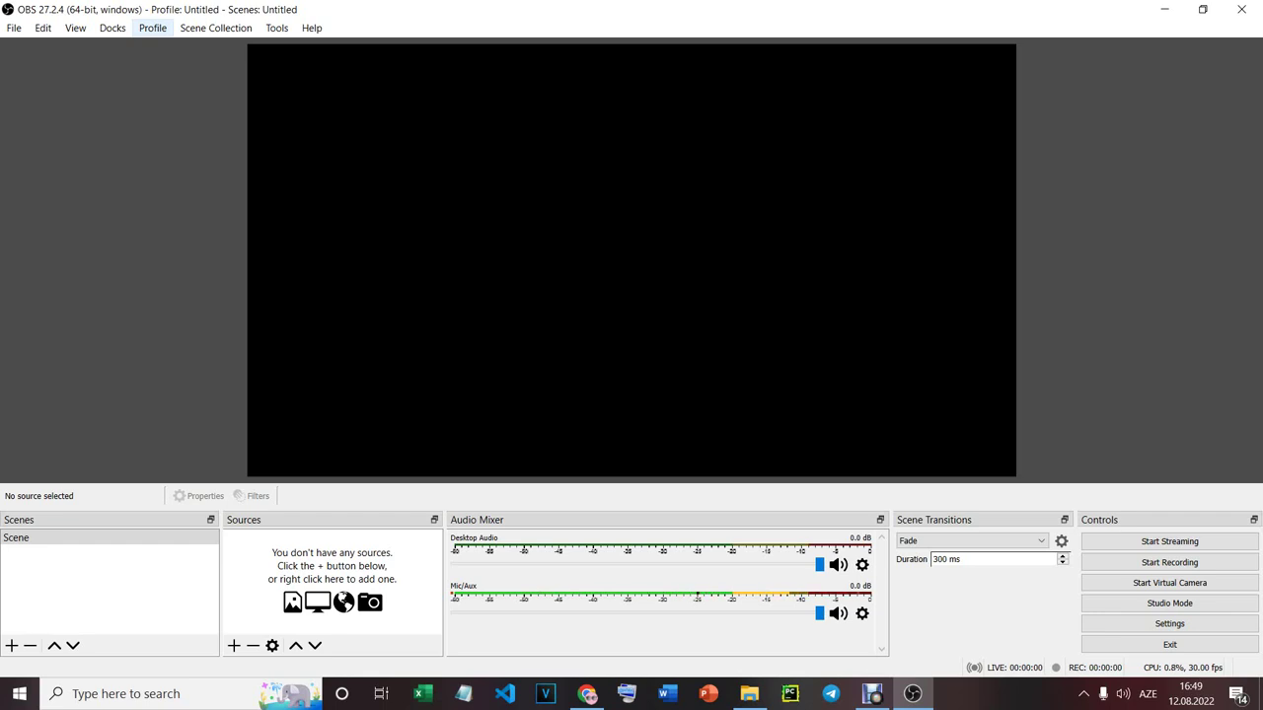
{"action": "left_click", "coordinate": [153, 28]}
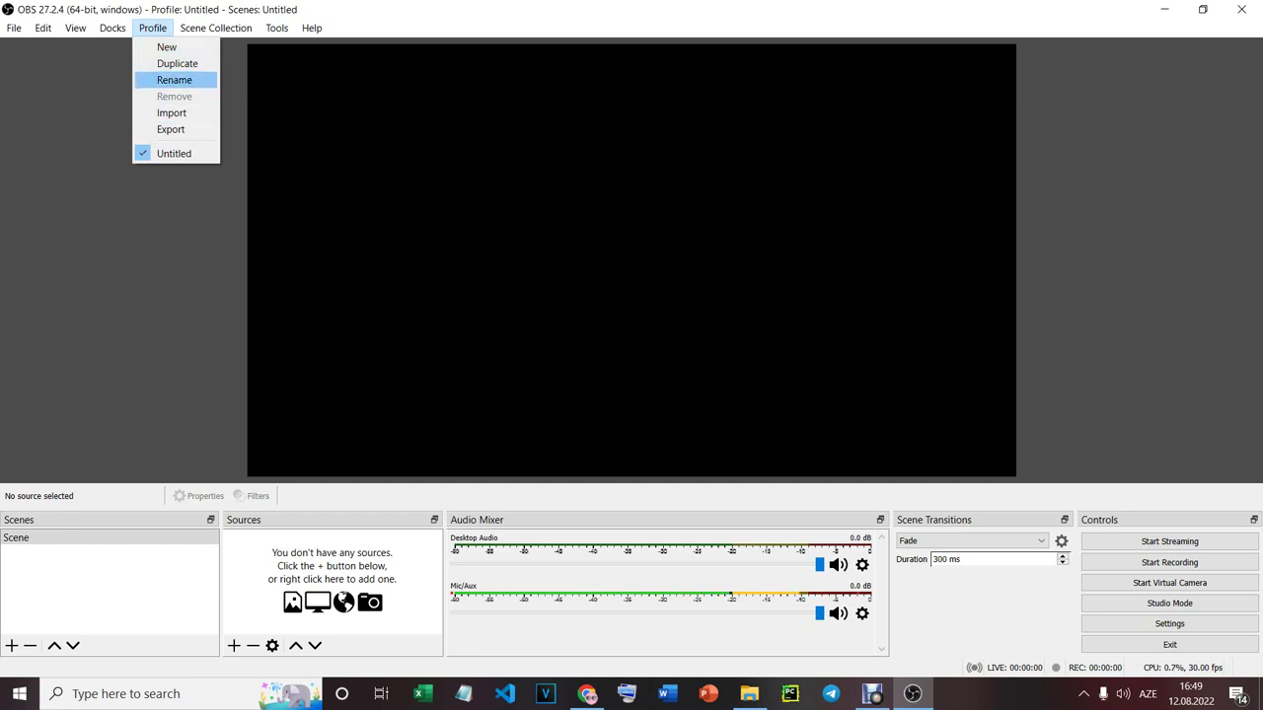
{"action": "key", "text": "Escape"}
{"action": "left_click", "coordinate": [153, 27]}
{"action": "key", "text": "Escape"}
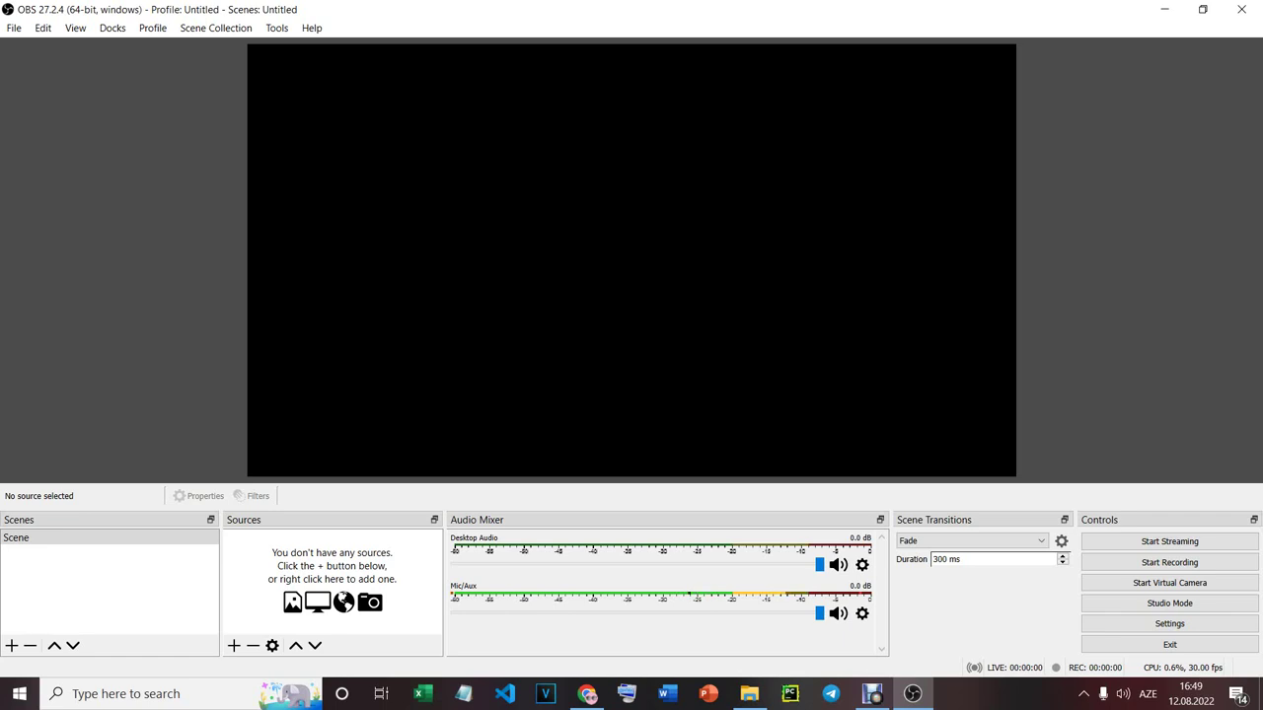
{"action": "left_click", "coordinate": [59, 538]}
{"action": "right_click", "coordinate": [107, 538]}
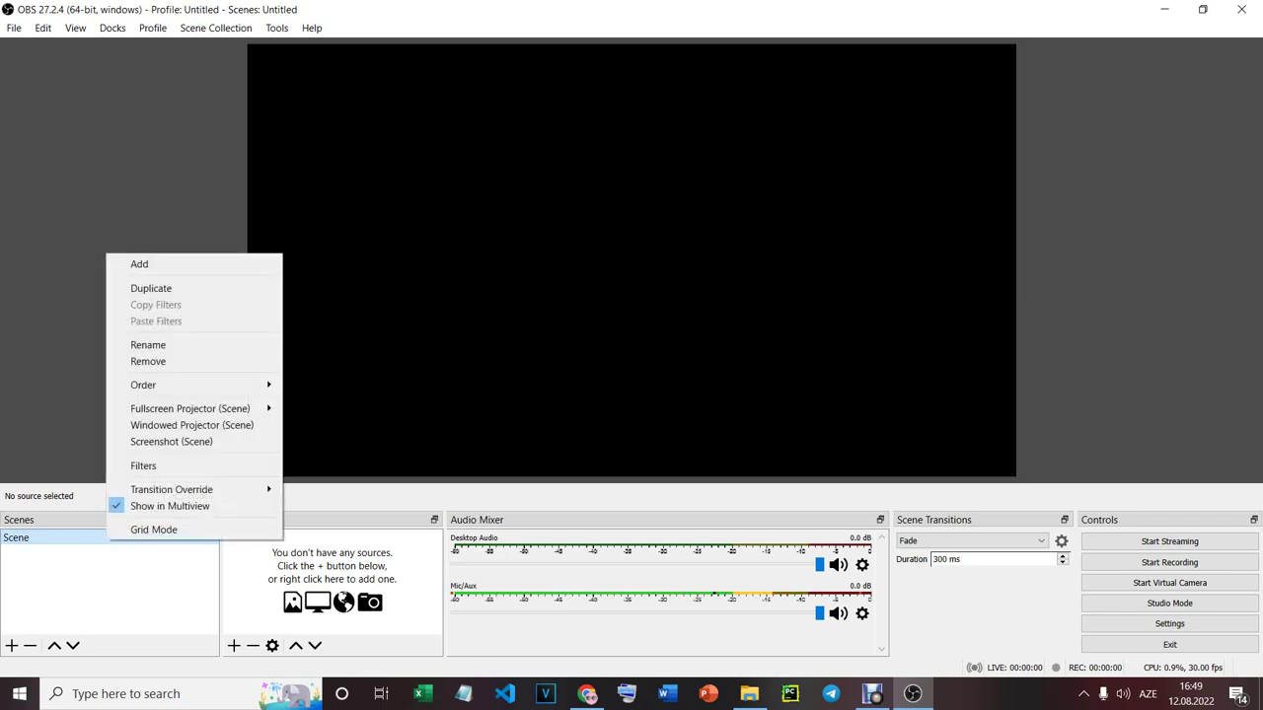
{"action": "left_click", "coordinate": [148, 361]}
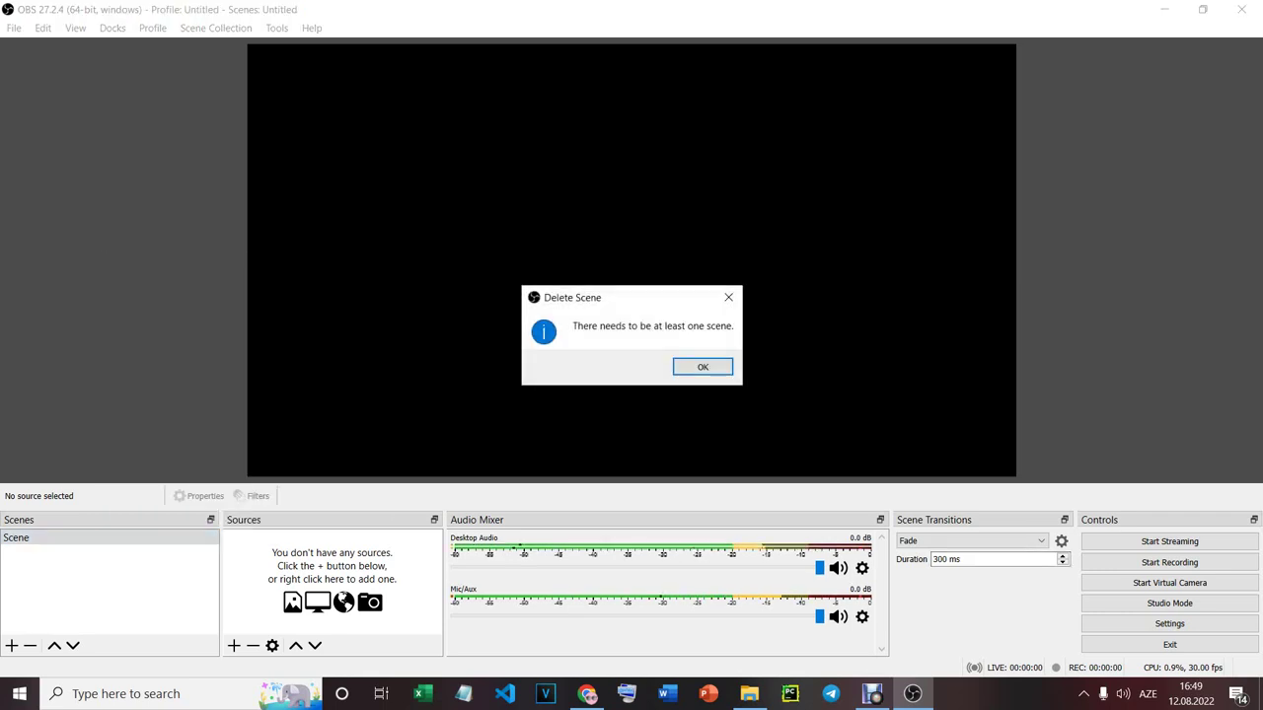
{"action": "key", "text": "Return"}
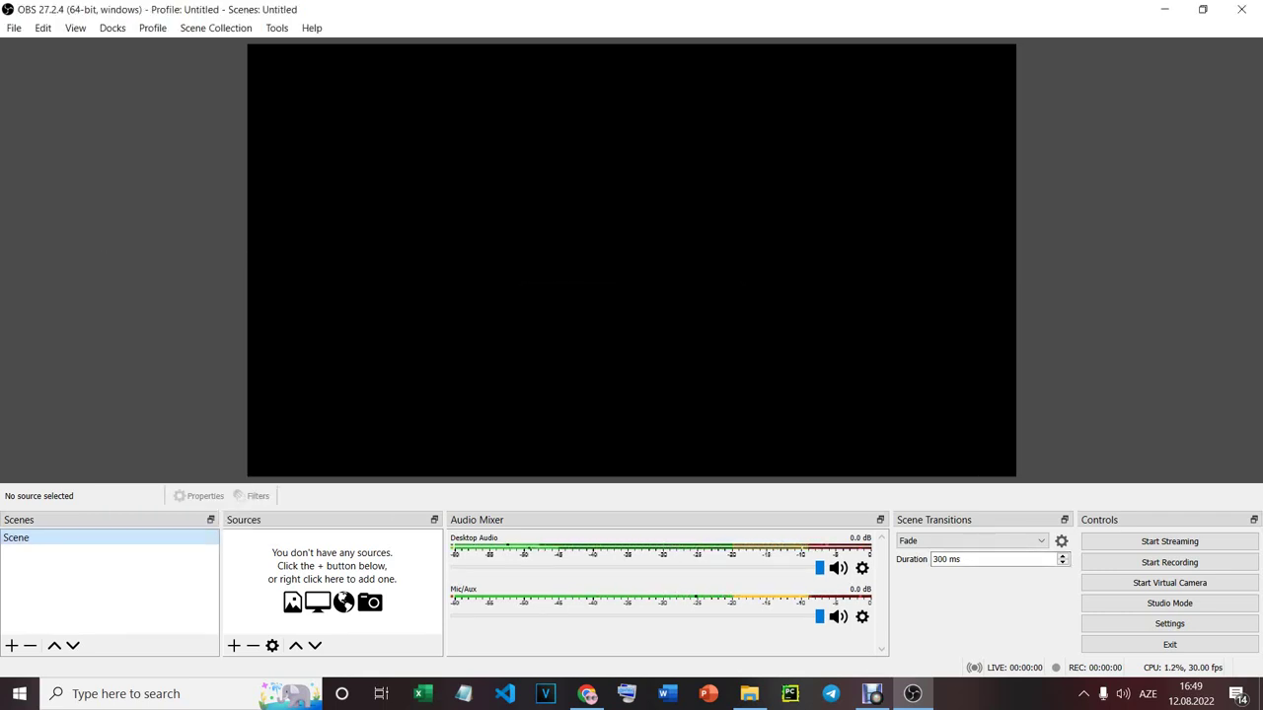
{"action": "right_click", "coordinate": [111, 538]}
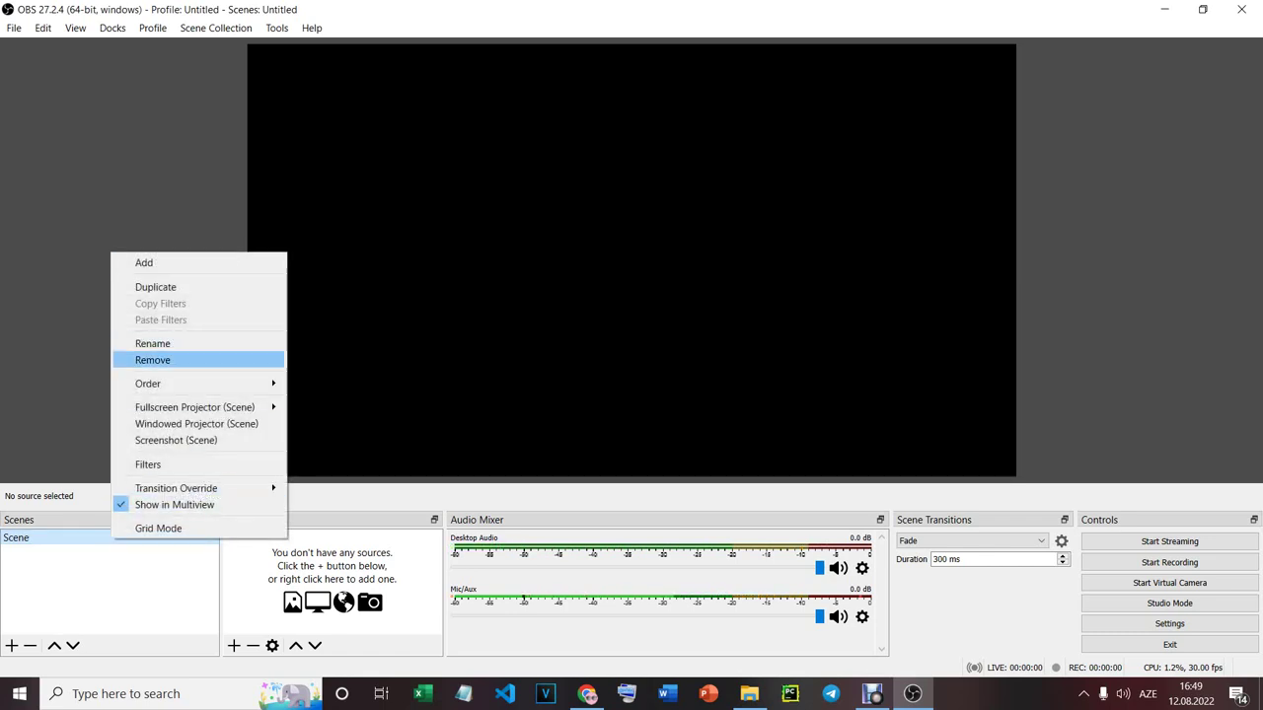
{"action": "left_click", "coordinate": [147, 360]}
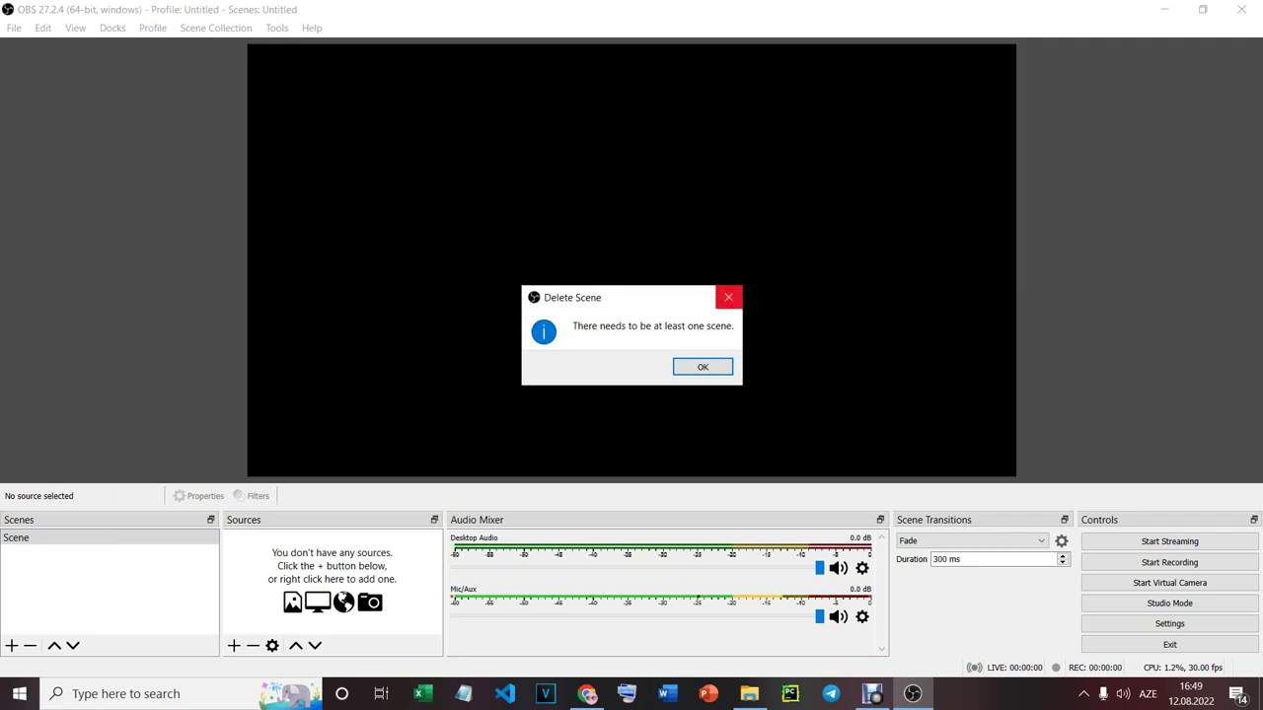
{"action": "left_click", "coordinate": [728, 297]}
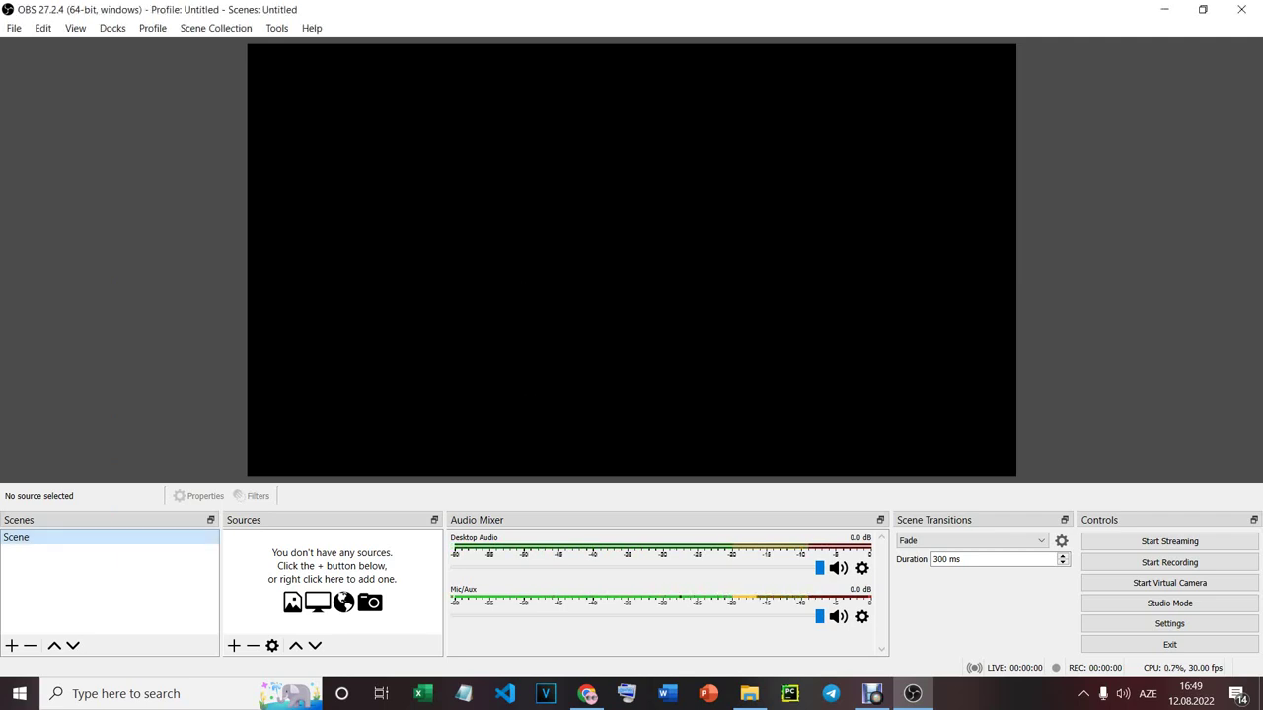
{"action": "right_click", "coordinate": [83, 541]}
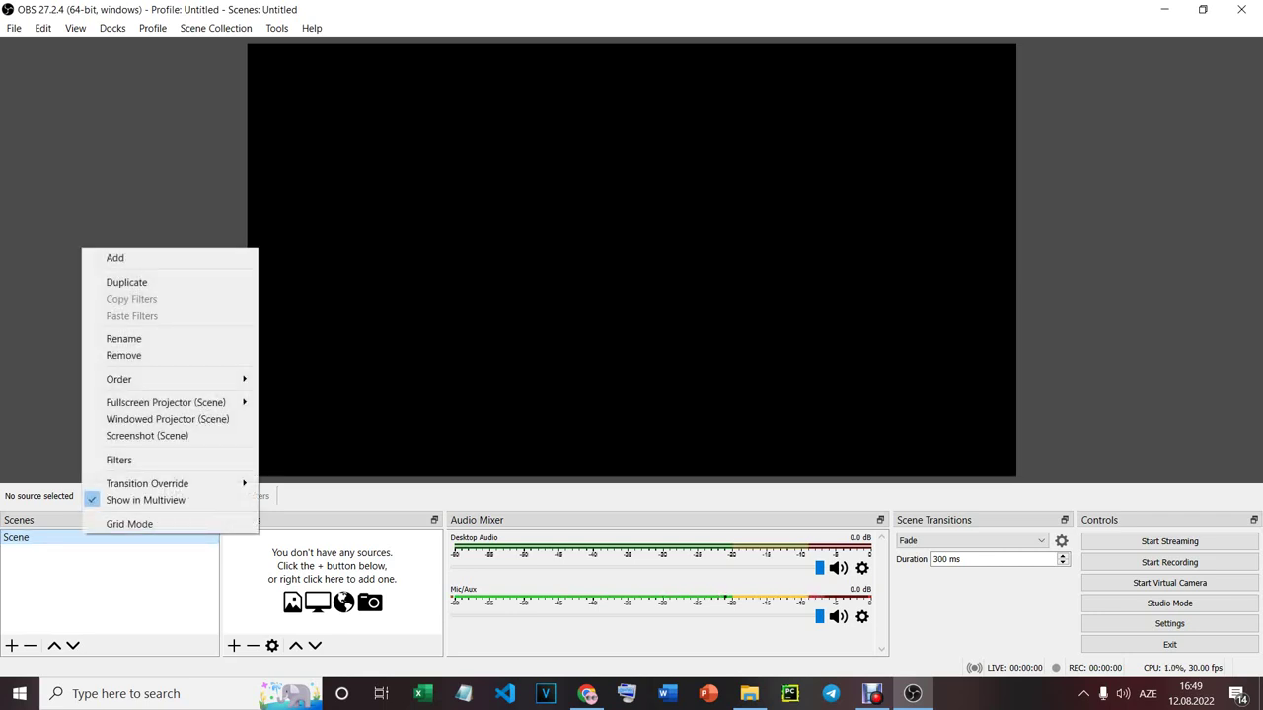
{"action": "key", "text": "Escape"}
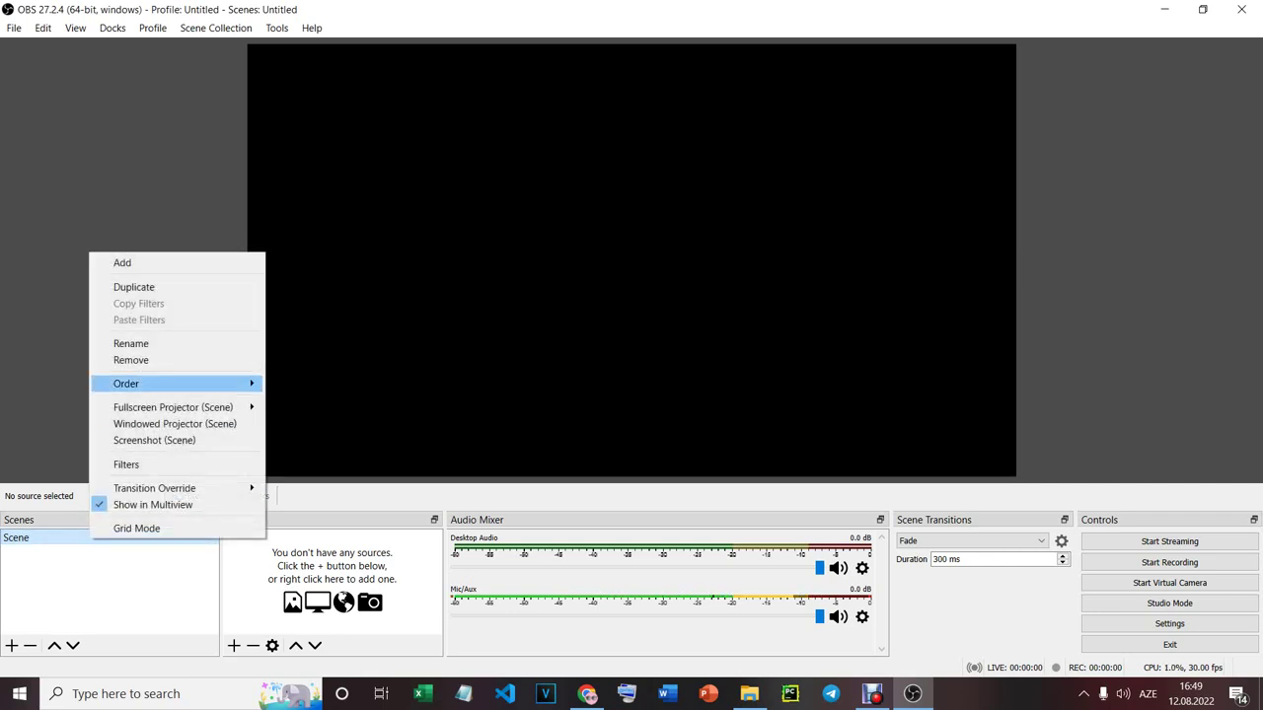
{"action": "key", "text": "Escape"}
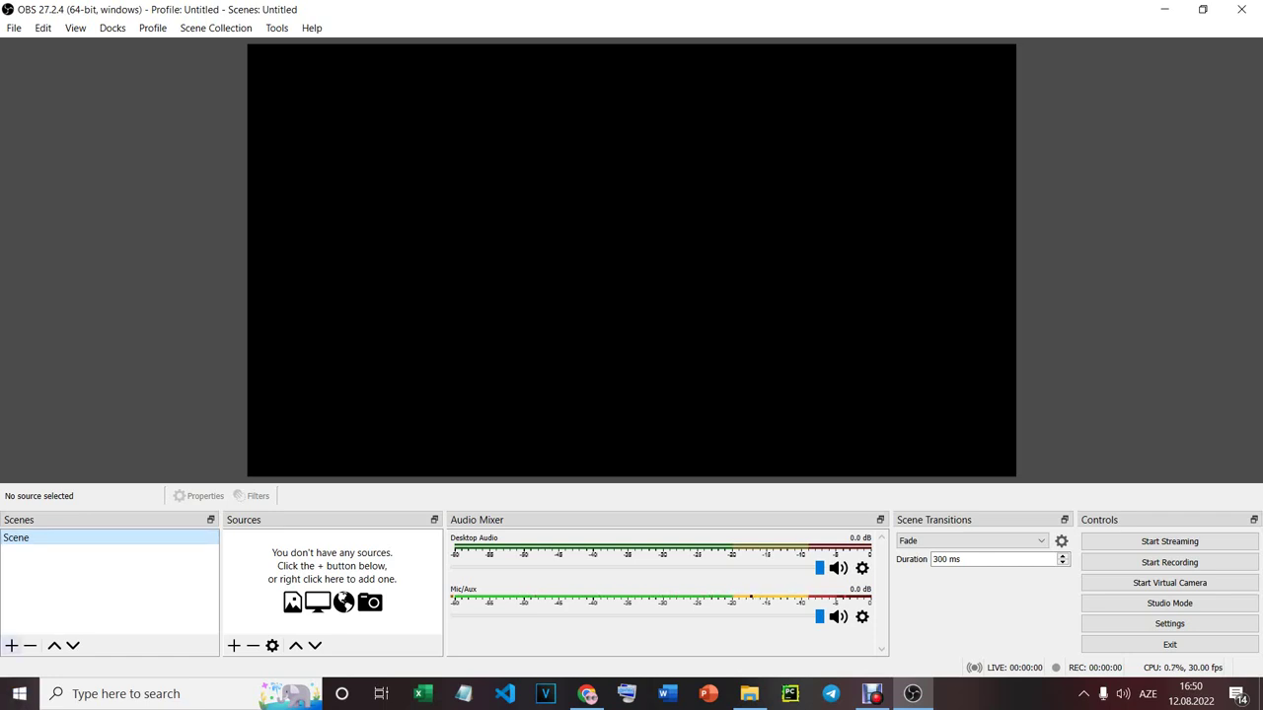
Add two scenes, accepting the default names Scene 2 and Scene 3
{"action": "left_click", "coordinate": [12, 645]}
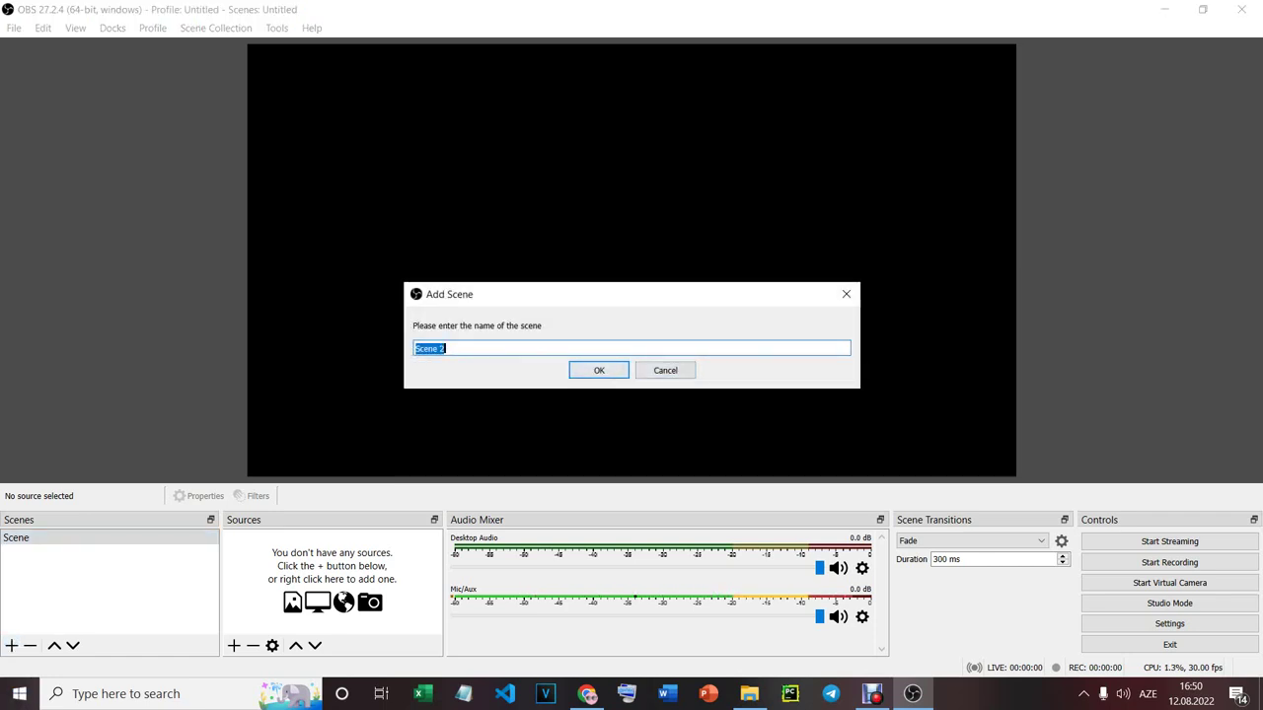
{"action": "key", "text": "Return"}
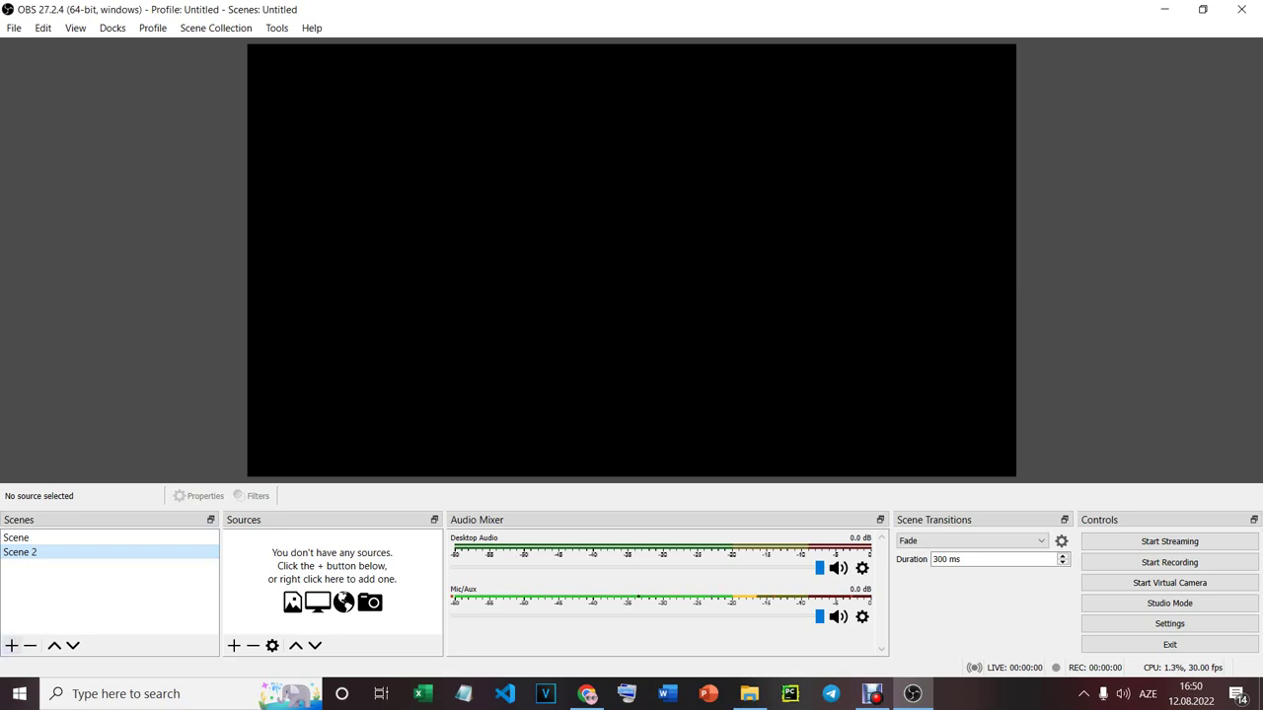
{"action": "left_click", "coordinate": [12, 645]}
{"action": "key", "text": "Return"}
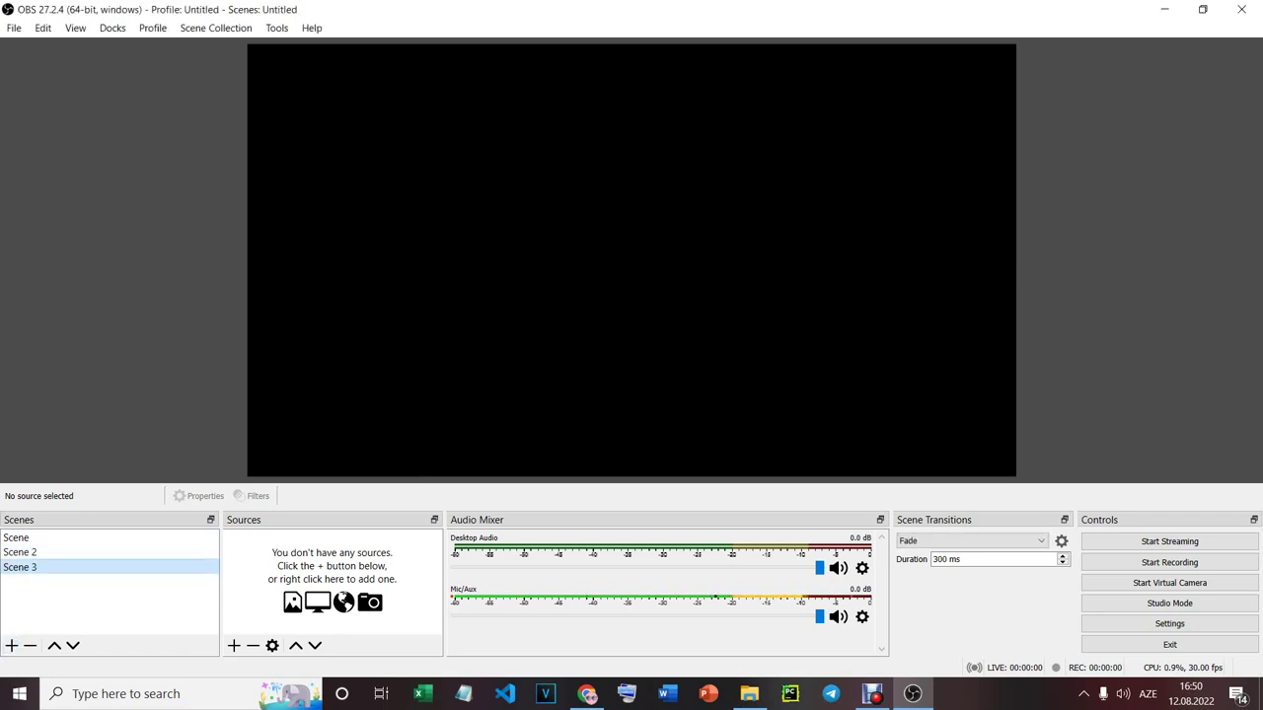
Switch between Scene, Scene 2 and Scene 3, ending back on Scene
{"action": "left_click", "coordinate": [19, 552]}
{"action": "left_click", "coordinate": [16, 538]}
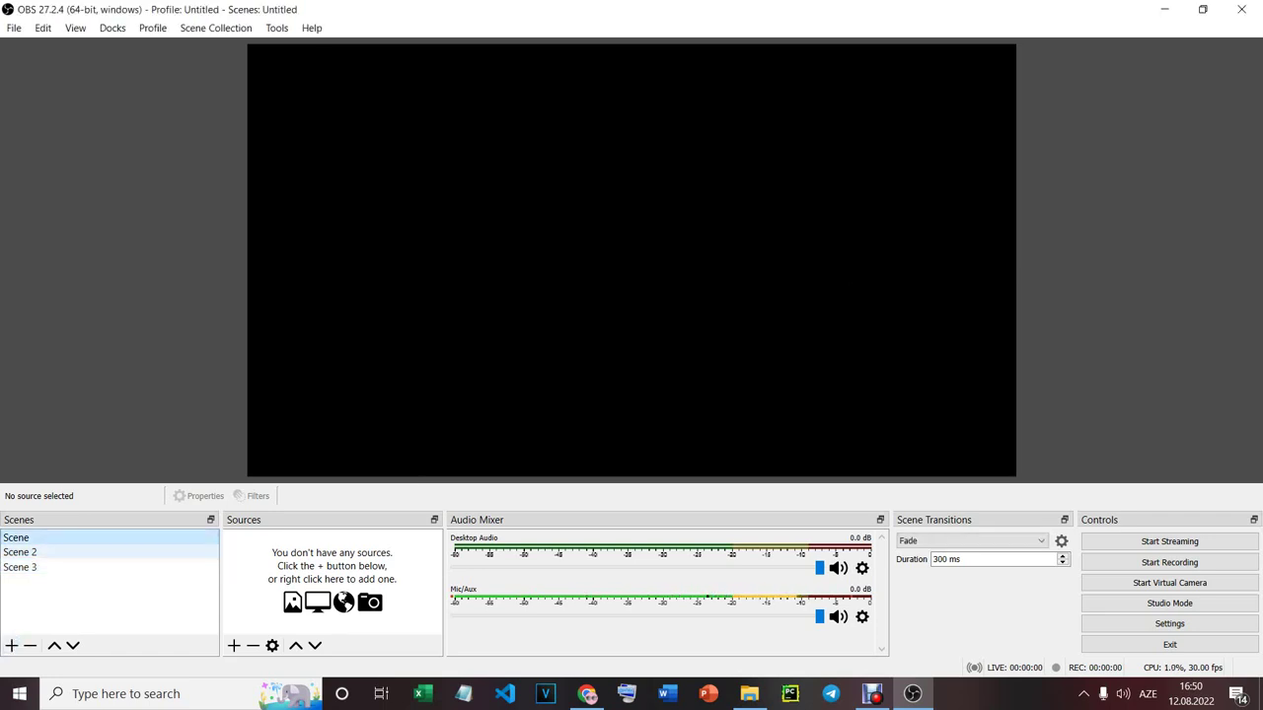
{"action": "left_click", "coordinate": [20, 553]}
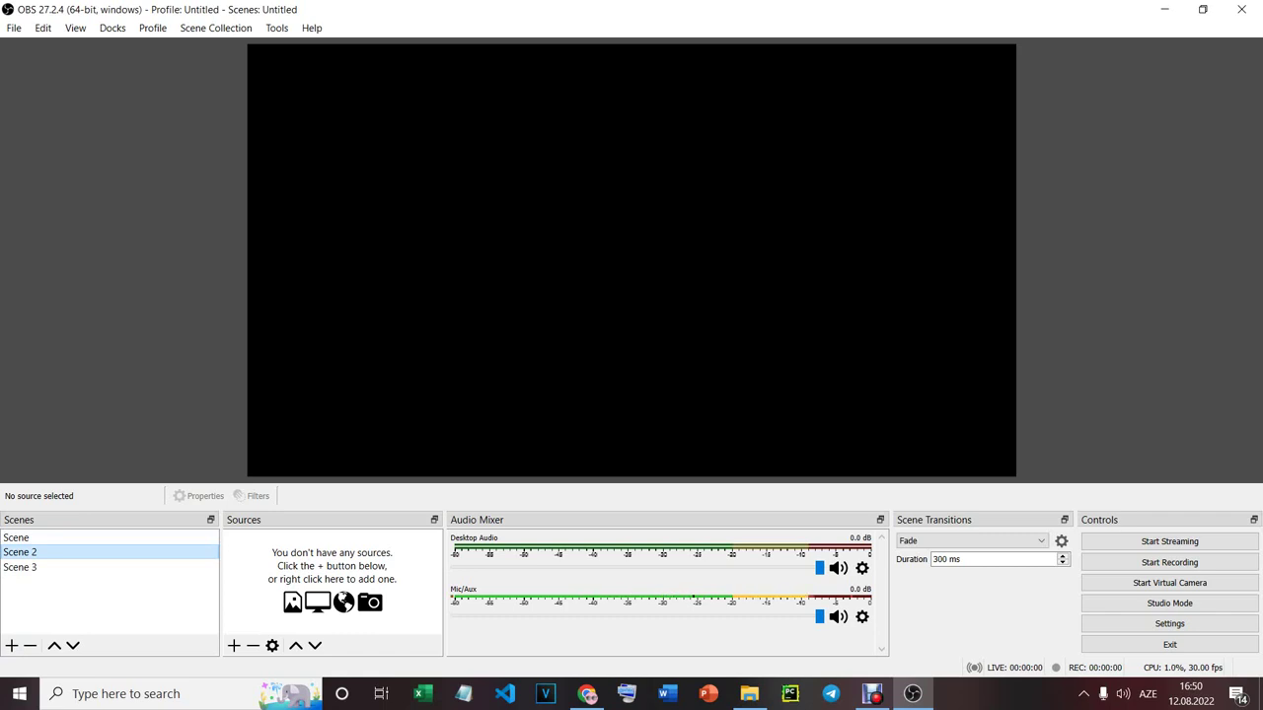
{"action": "left_click", "coordinate": [19, 567]}
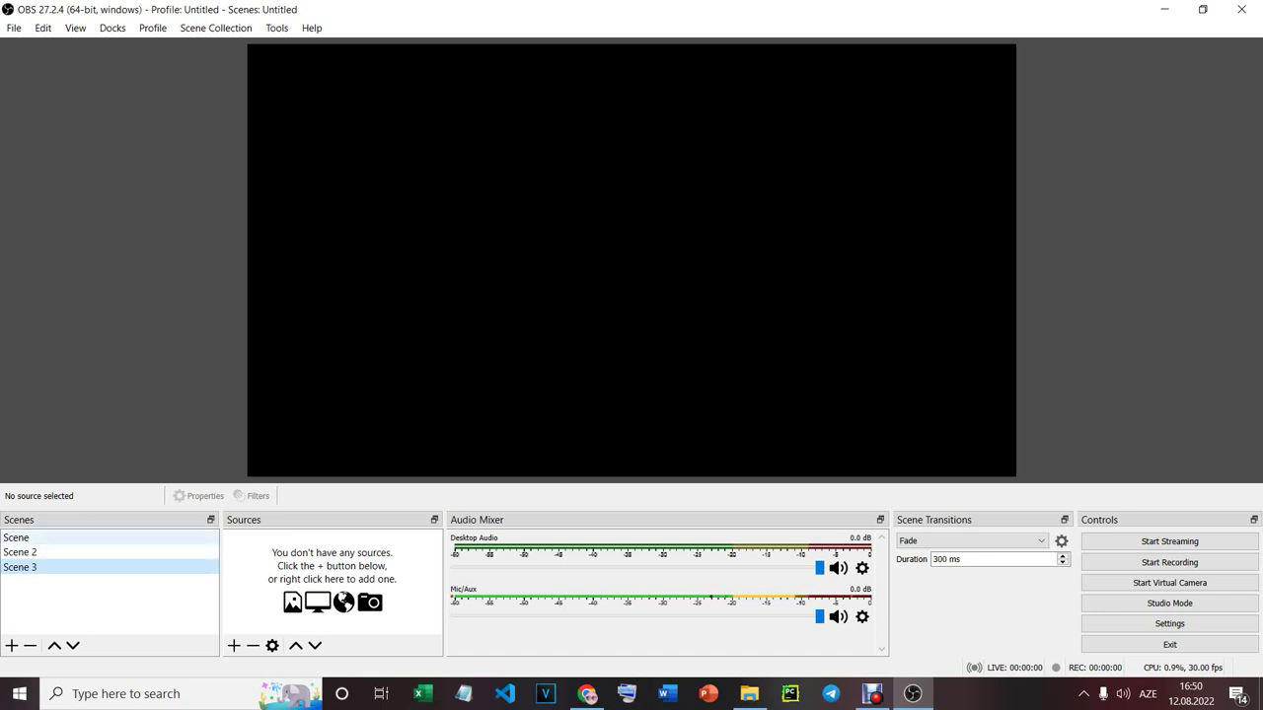
{"action": "left_click", "coordinate": [59, 538]}
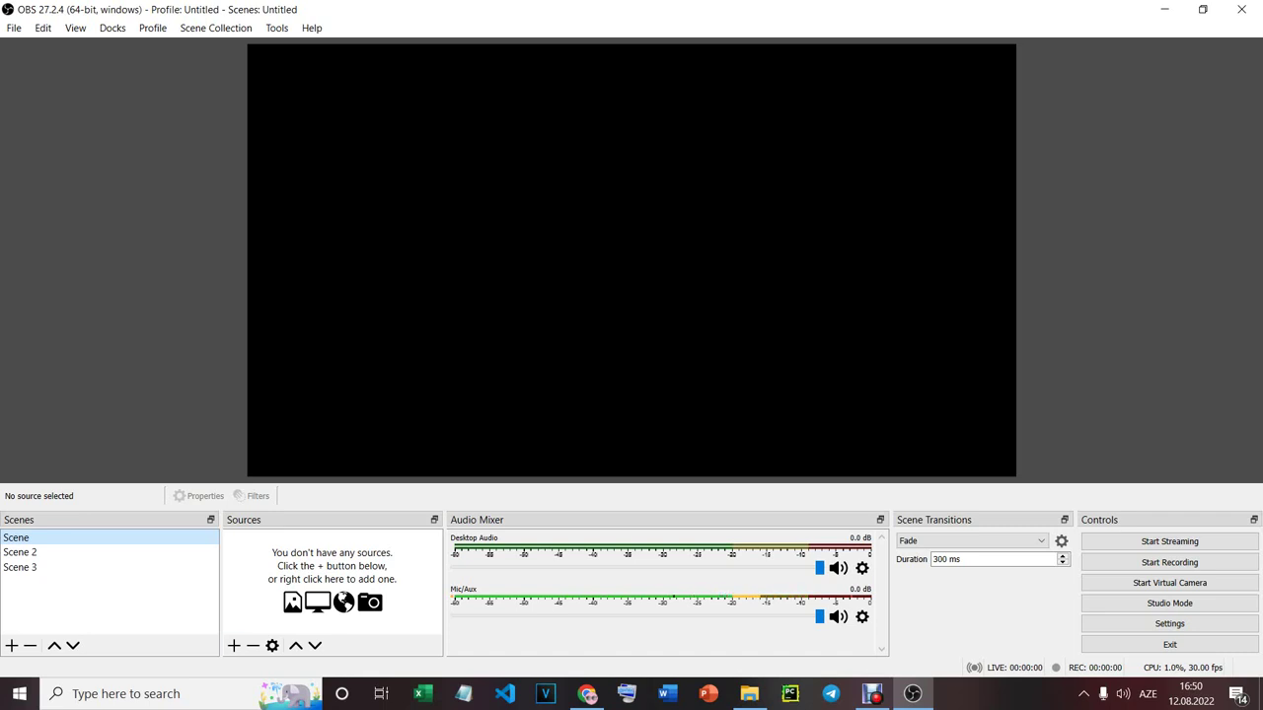
Add a Display Capture source to Scene named 'Ekran'
{"action": "left_click", "coordinate": [234, 645]}
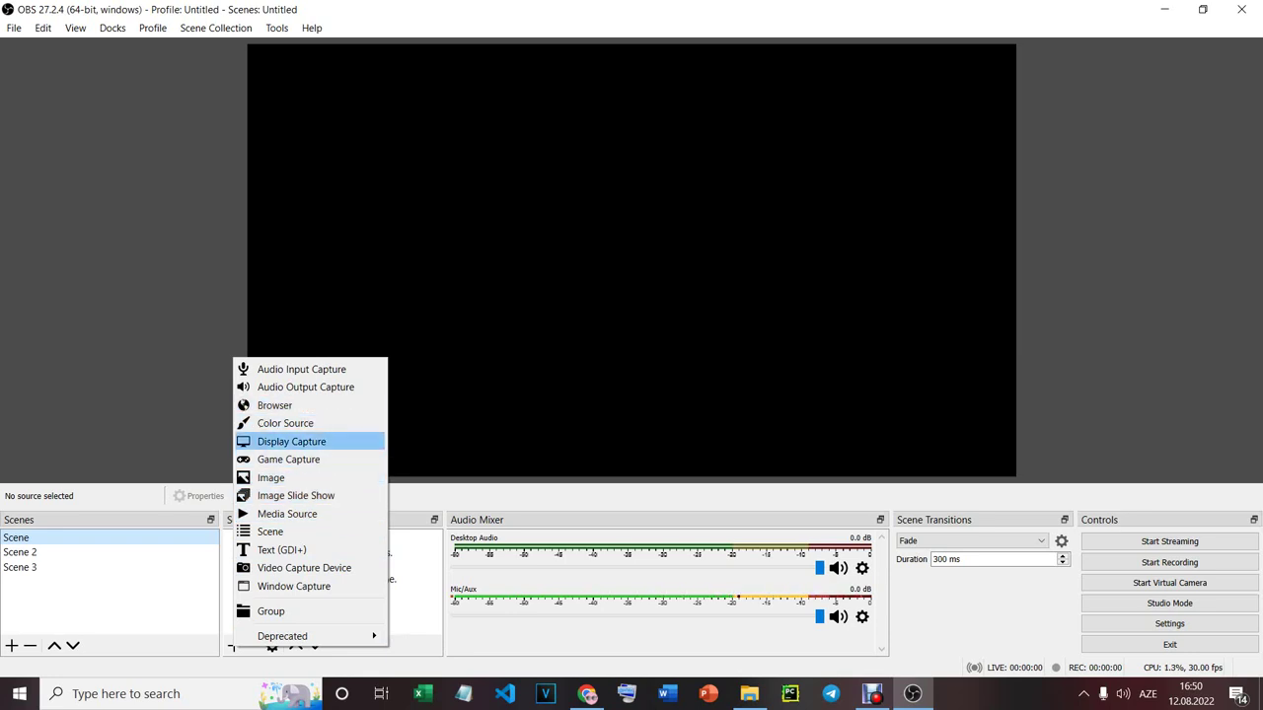
{"action": "left_click", "coordinate": [291, 441]}
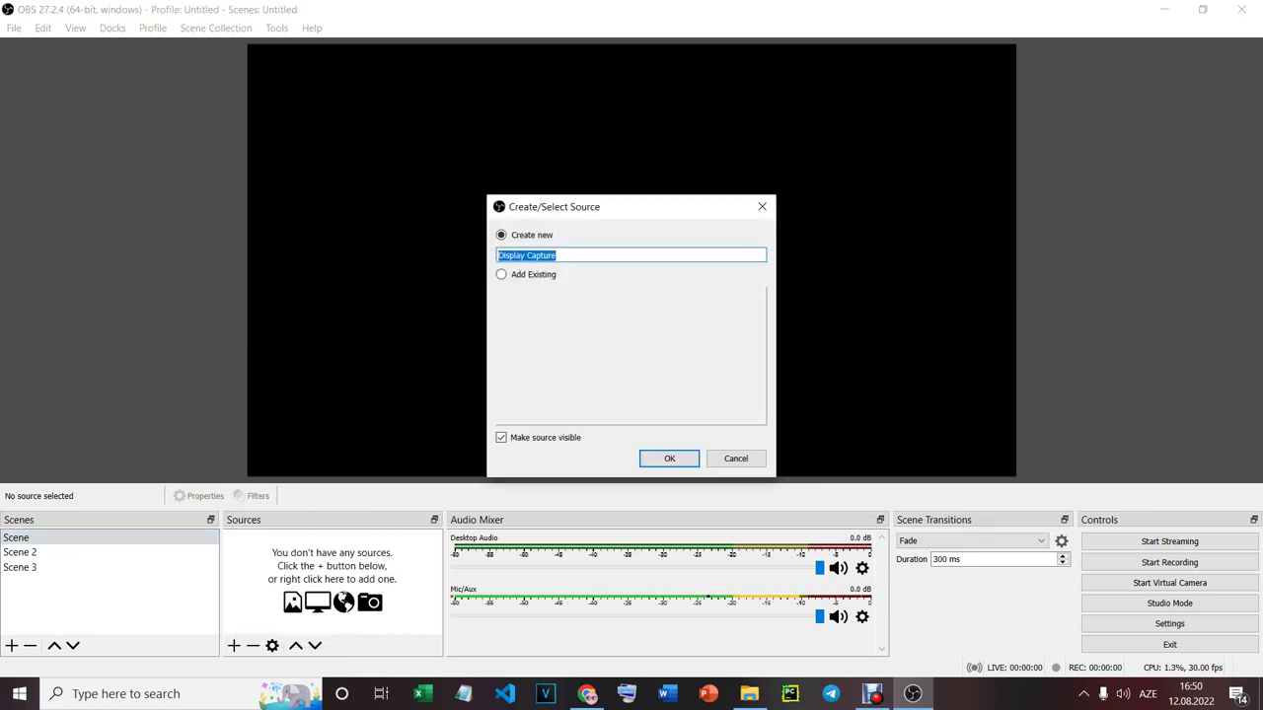
{"action": "key", "text": "BackSpace"}
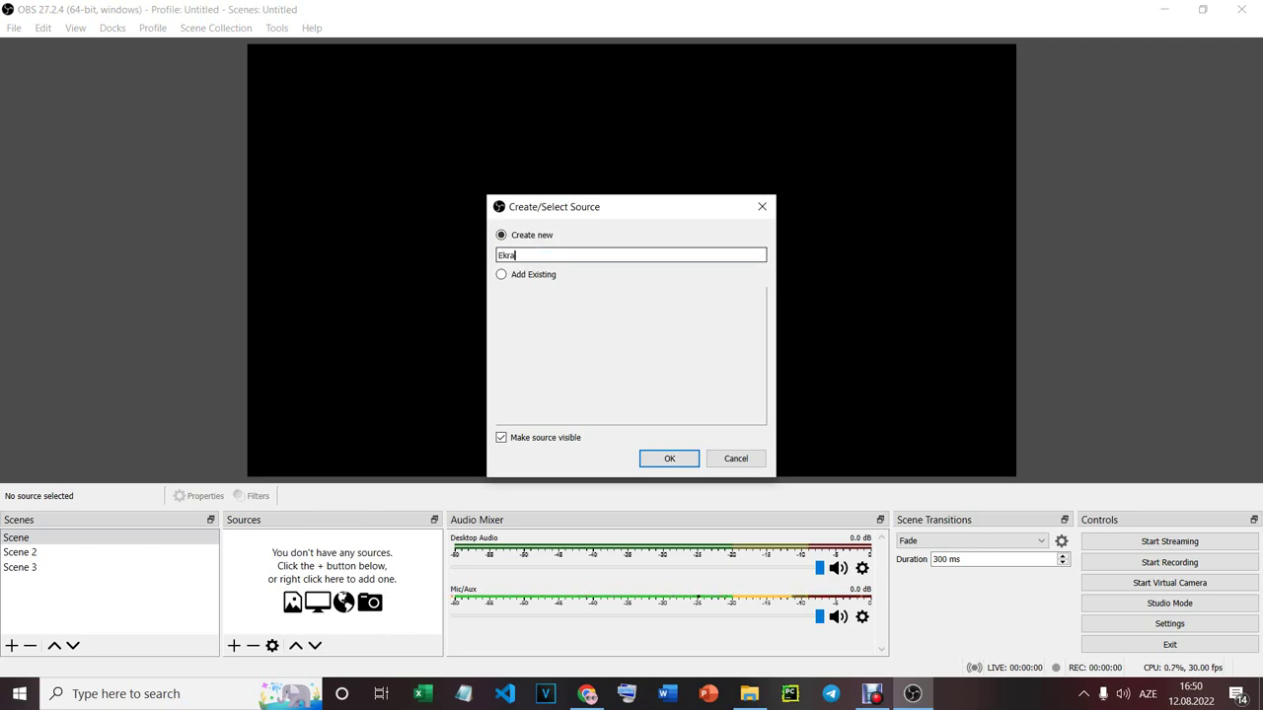
{"action": "type", "text": "Ekran"}
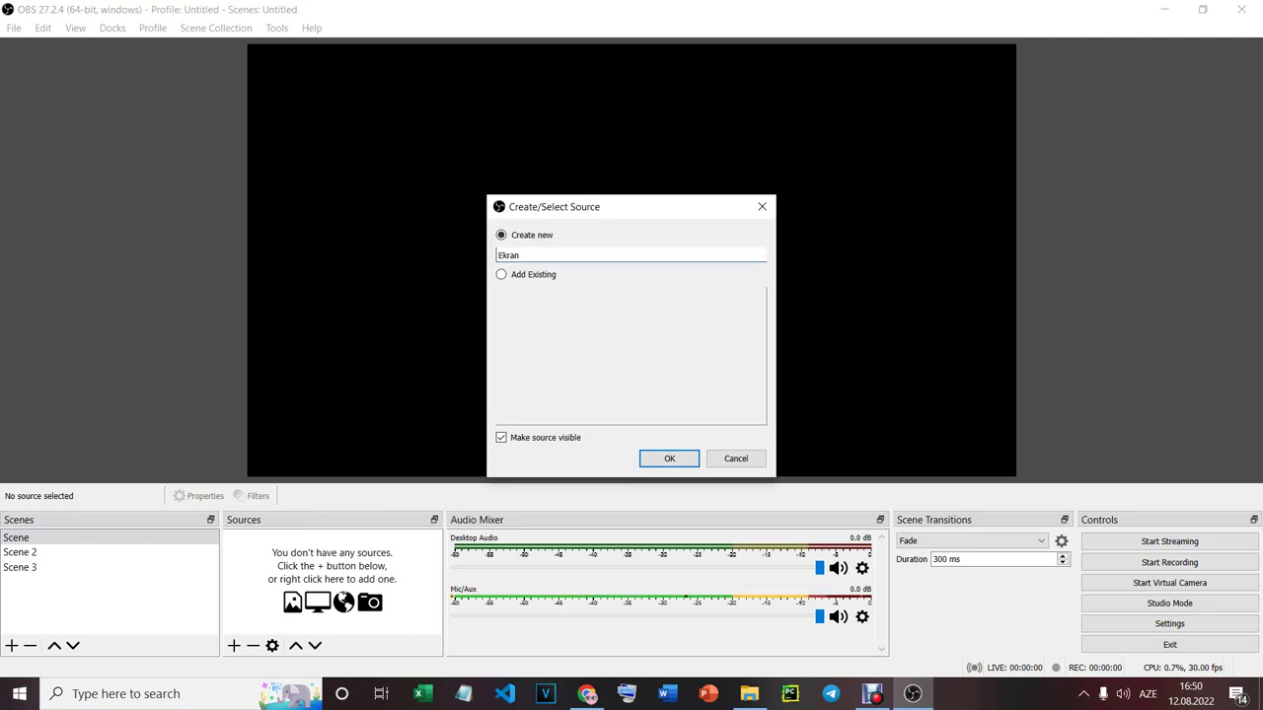
{"action": "left_click", "coordinate": [669, 457]}
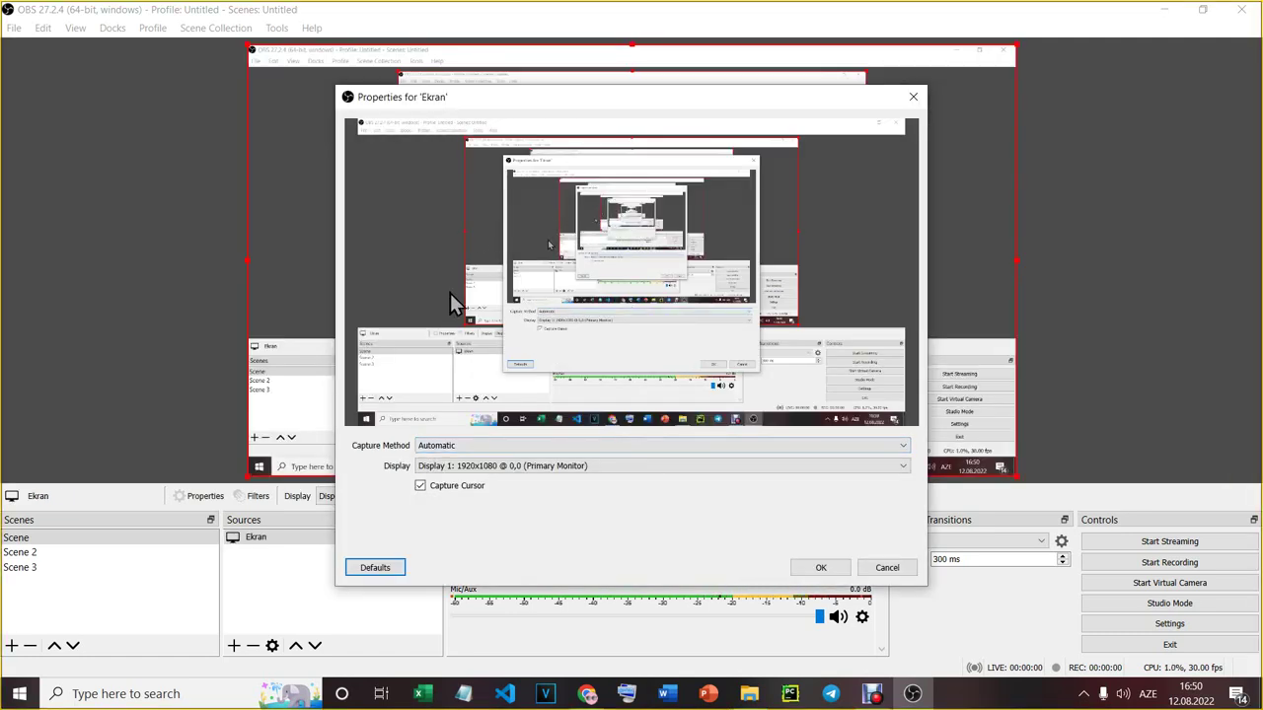
Keep the Automatic capture method and Display 1 (1920x1080) for Ekran, and confirm
{"action": "left_click", "coordinate": [562, 445]}
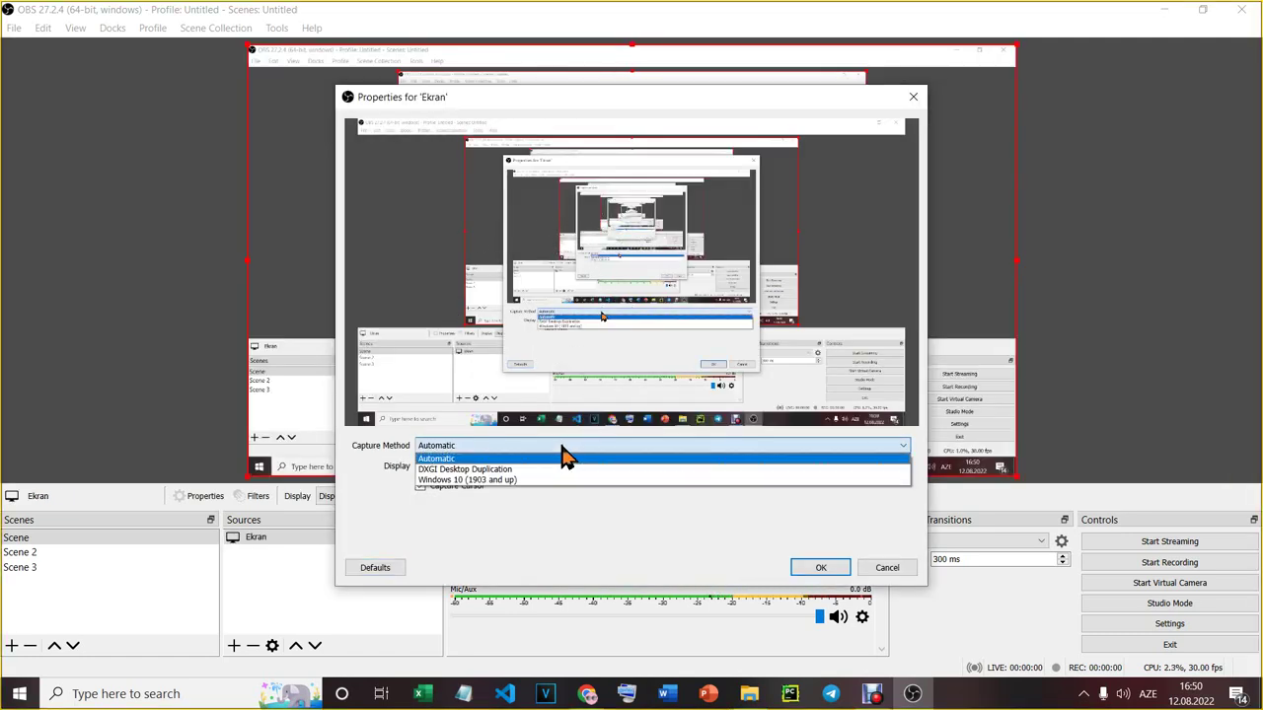
{"action": "left_click", "coordinate": [584, 535]}
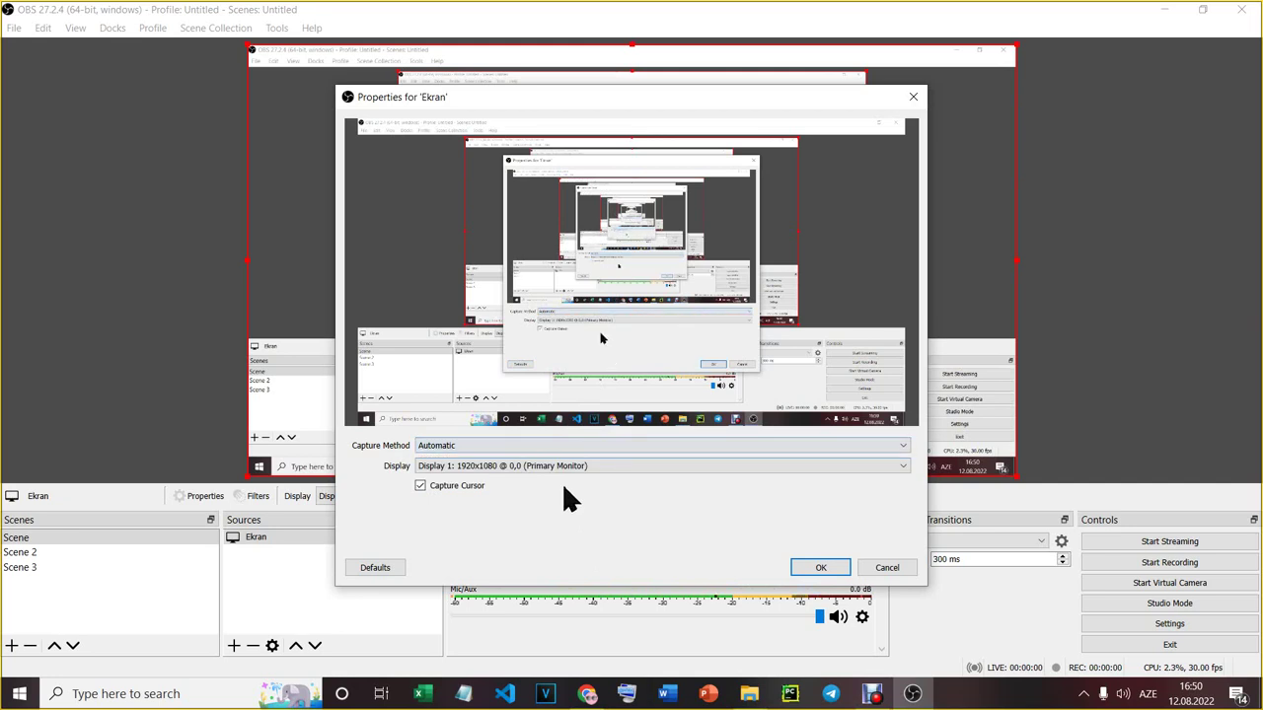
{"action": "left_click", "coordinate": [601, 462]}
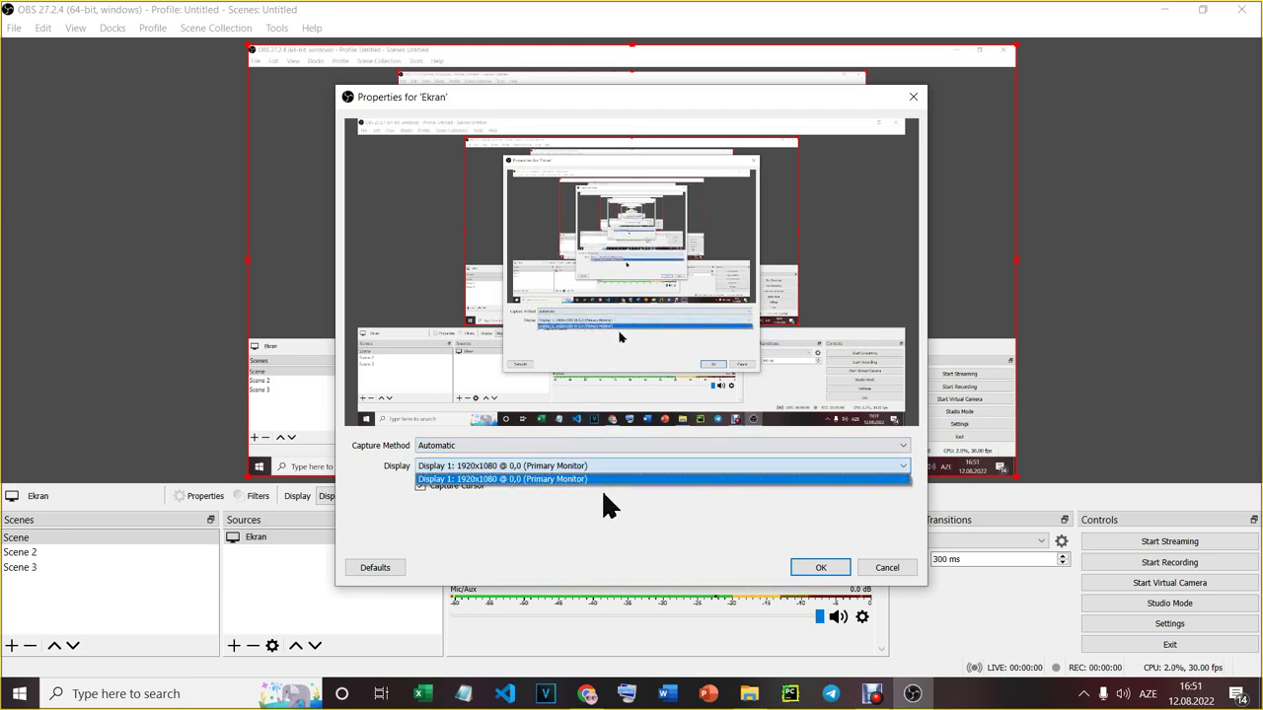
{"action": "left_click", "coordinate": [627, 523]}
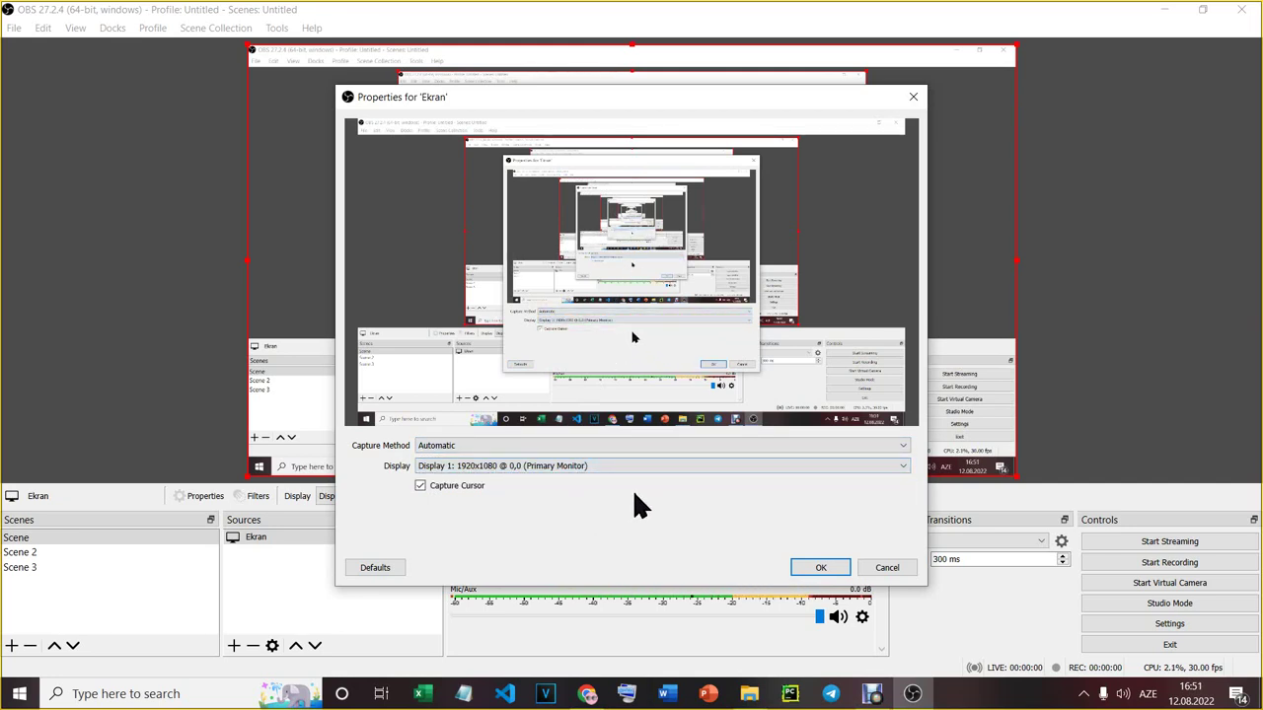
{"action": "left_click", "coordinate": [575, 464]}
{"action": "left_click", "coordinate": [625, 545]}
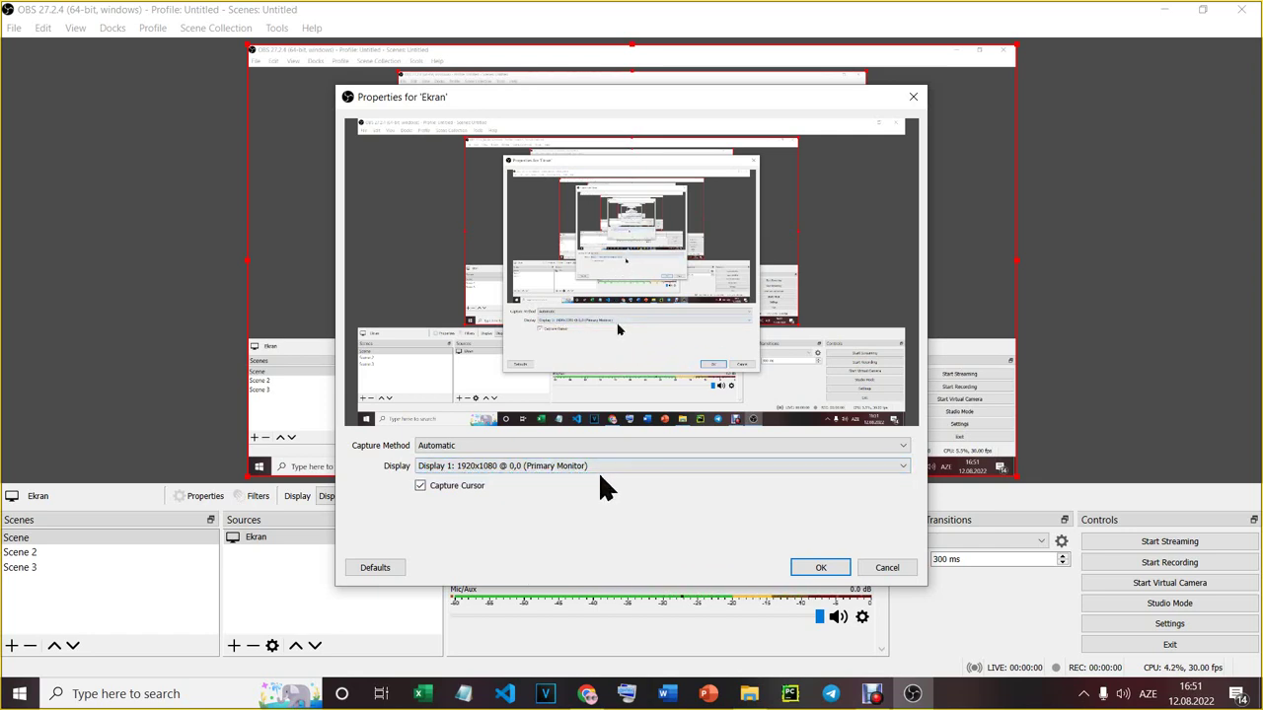
{"action": "left_click", "coordinate": [473, 445]}
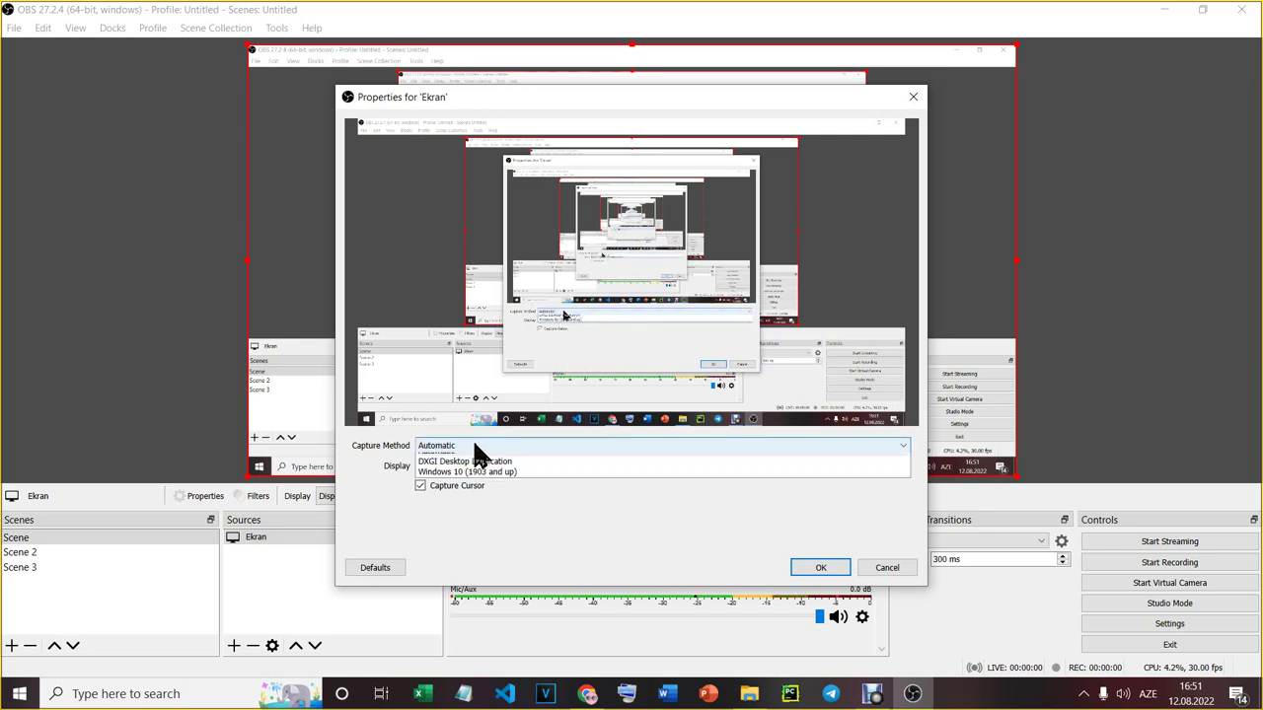
{"action": "left_click", "coordinate": [594, 531]}
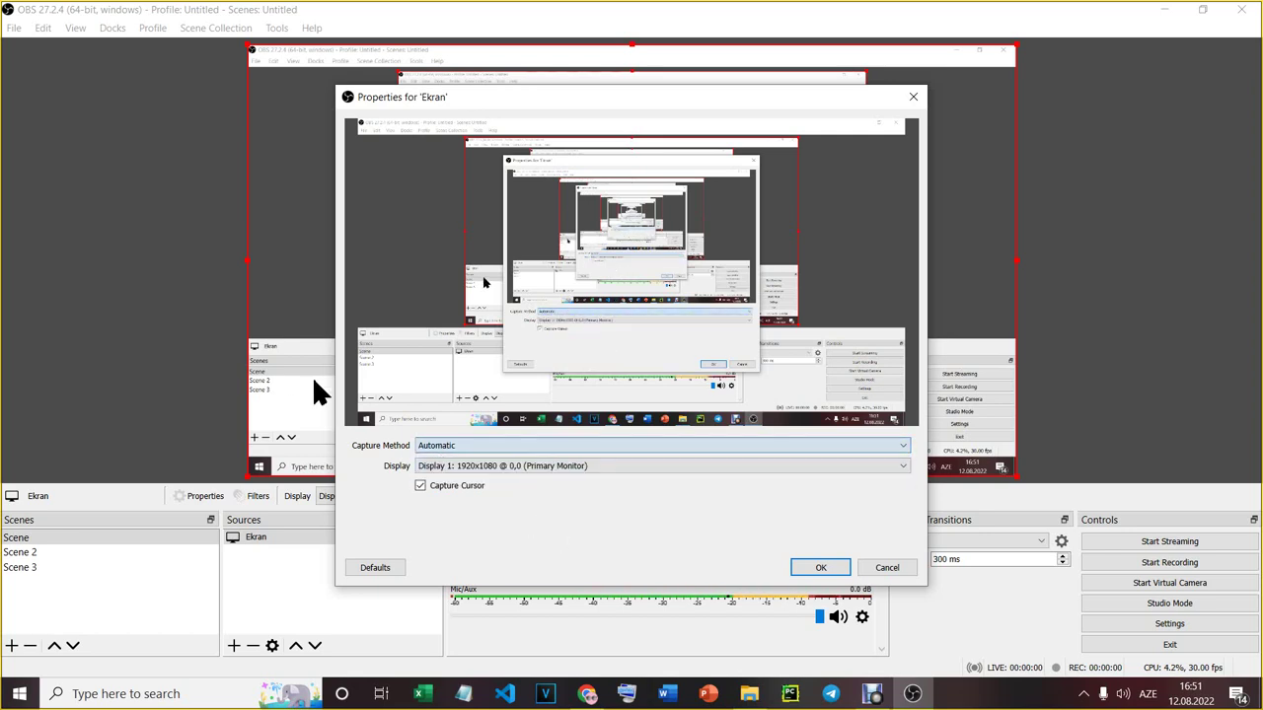
{"action": "left_click", "coordinate": [823, 570]}
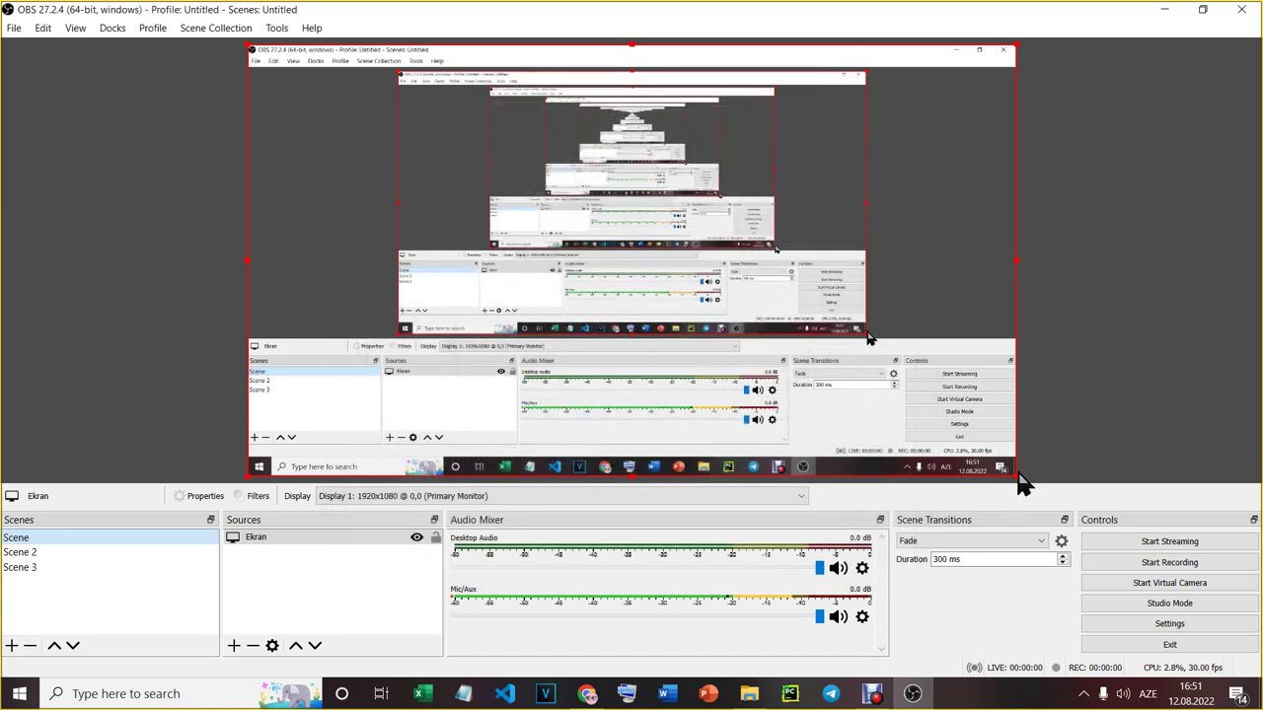
Stretch the Ekran capture past the canvas, resize it back to fit, and deselect it
{"action": "left_click_drag", "start_coordinate": [1013, 481], "coordinate": [1247, 667]}
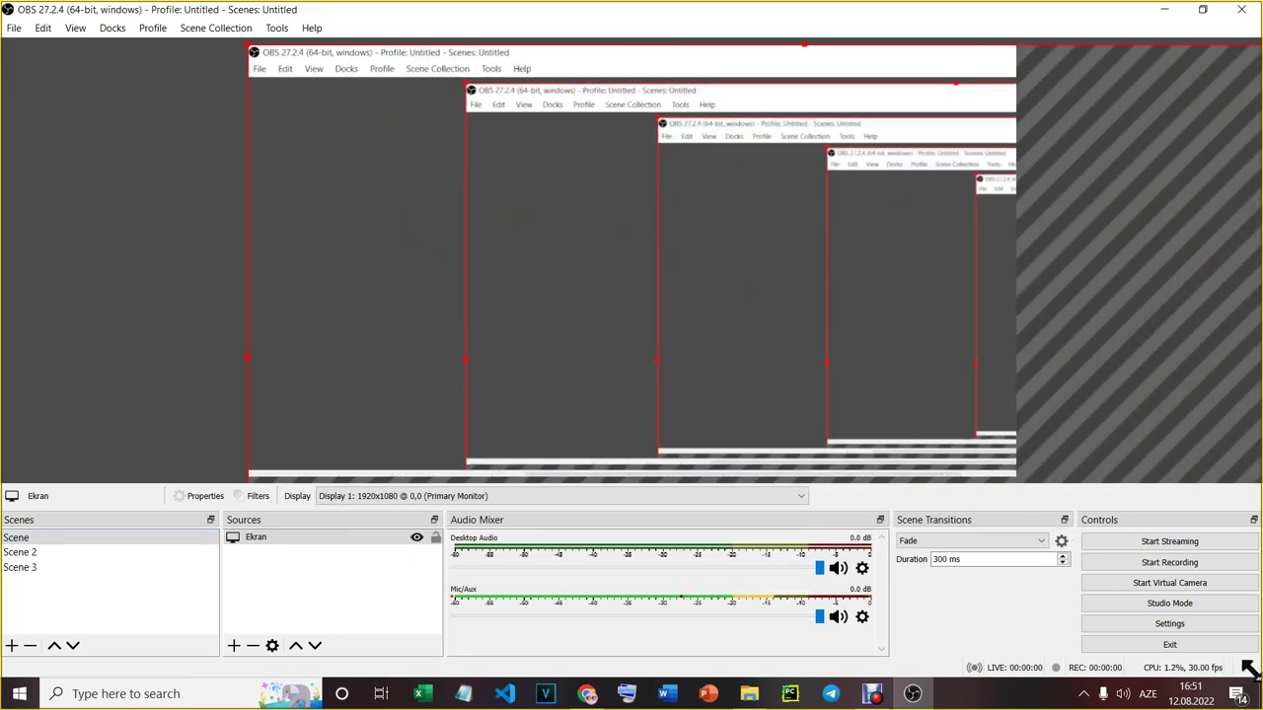
{"action": "left_click_drag", "start_coordinate": [1247, 666], "coordinate": [1019, 483]}
{"action": "left_click", "coordinate": [1016, 480]}
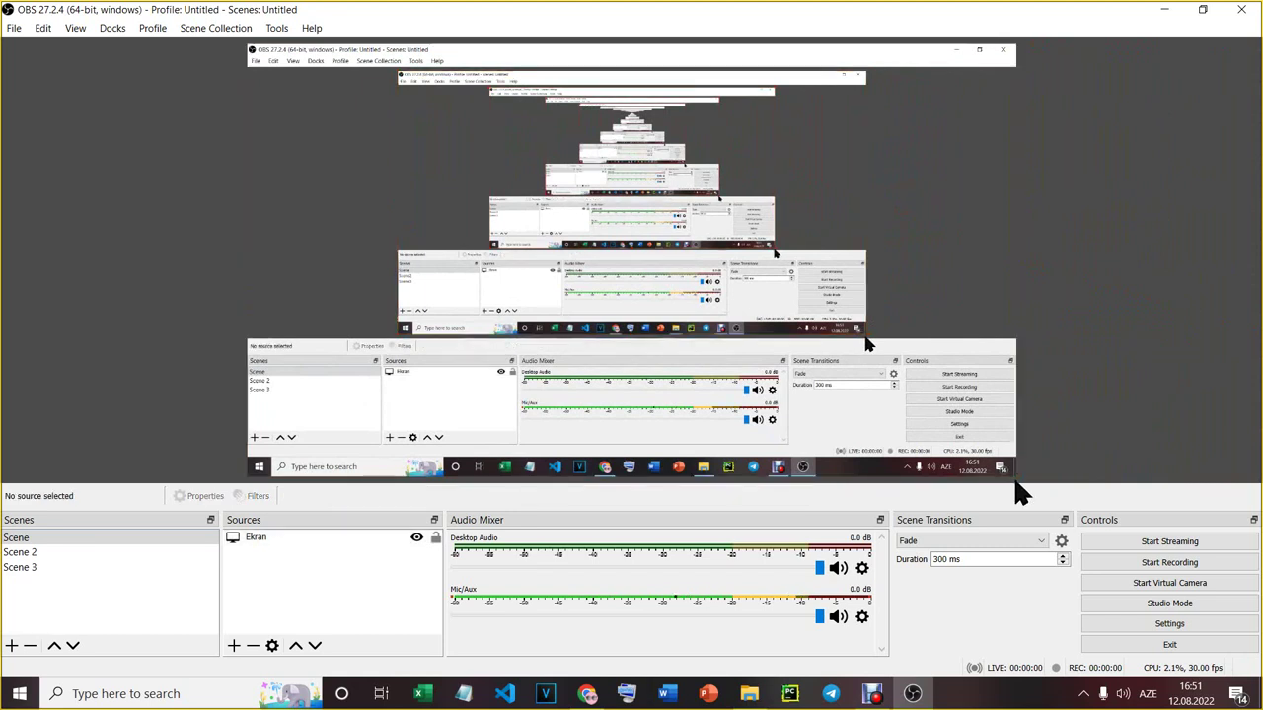
{"action": "left_click", "coordinate": [1016, 477]}
{"action": "left_click", "coordinate": [1065, 414]}
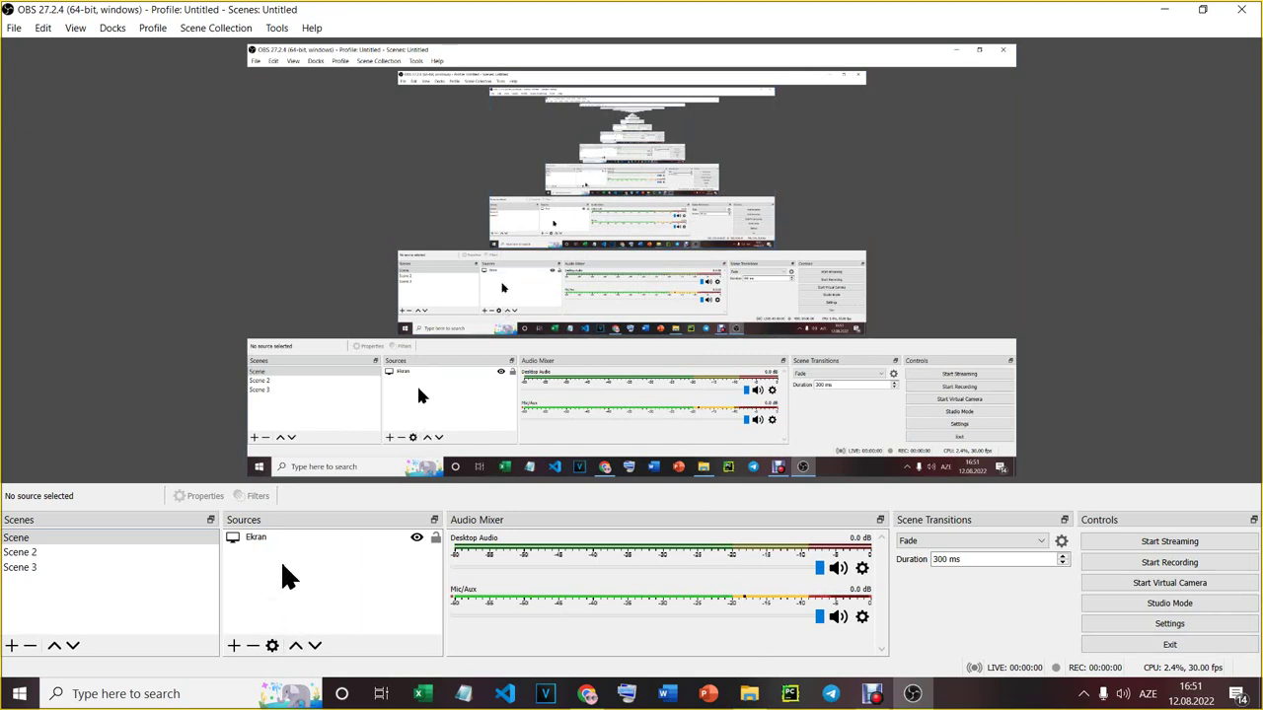
{"action": "left_click", "coordinate": [233, 645]}
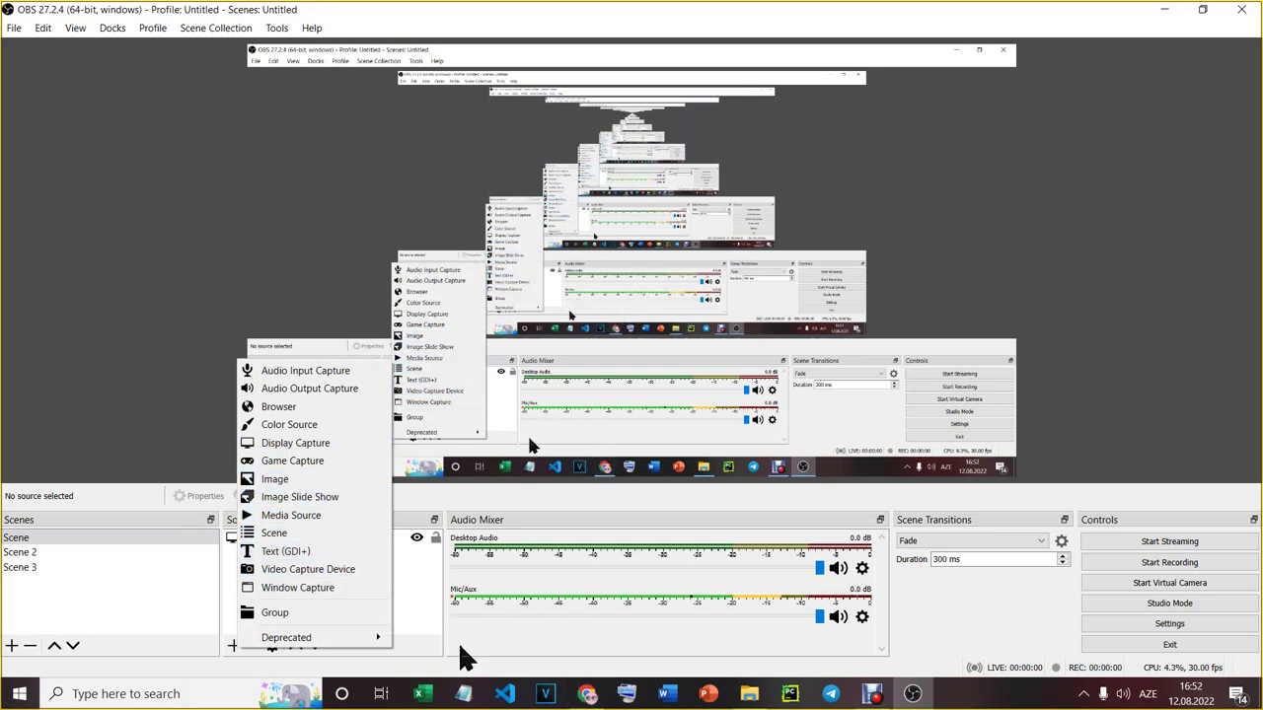
Add an Image source to Scene named 'Bayraq'
{"action": "left_click", "coordinate": [420, 600]}
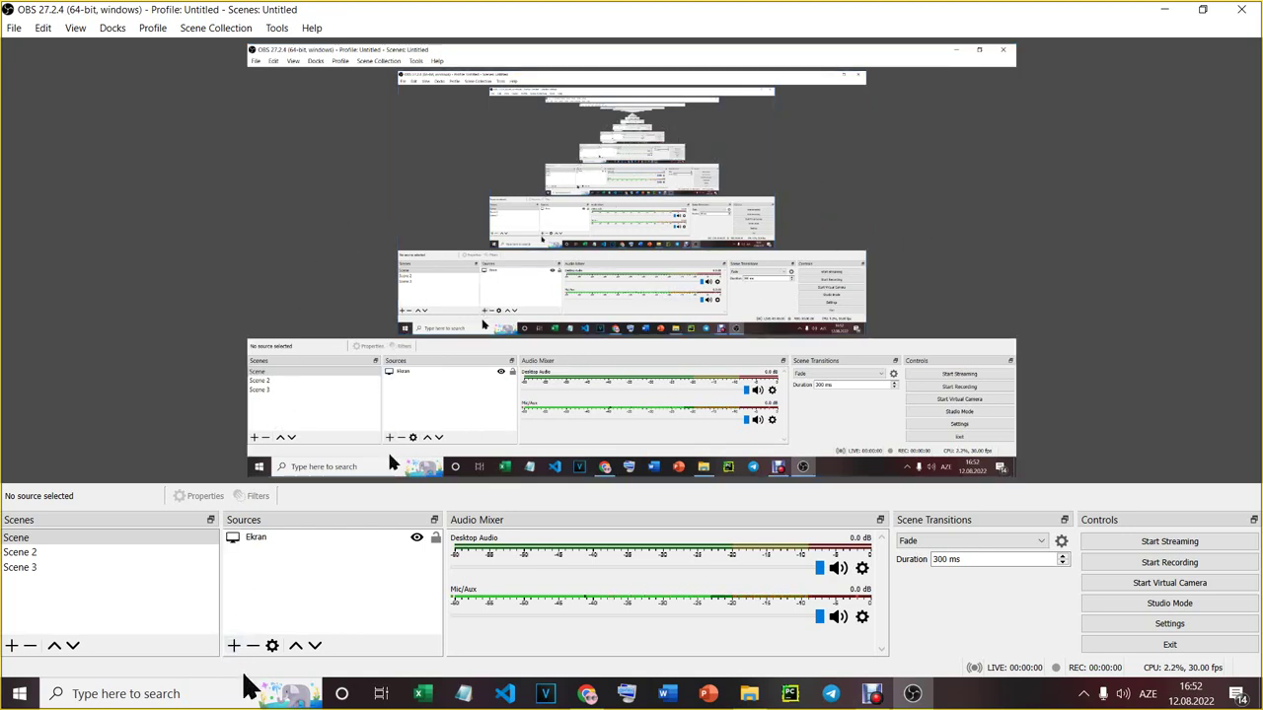
{"action": "left_click", "coordinate": [234, 646]}
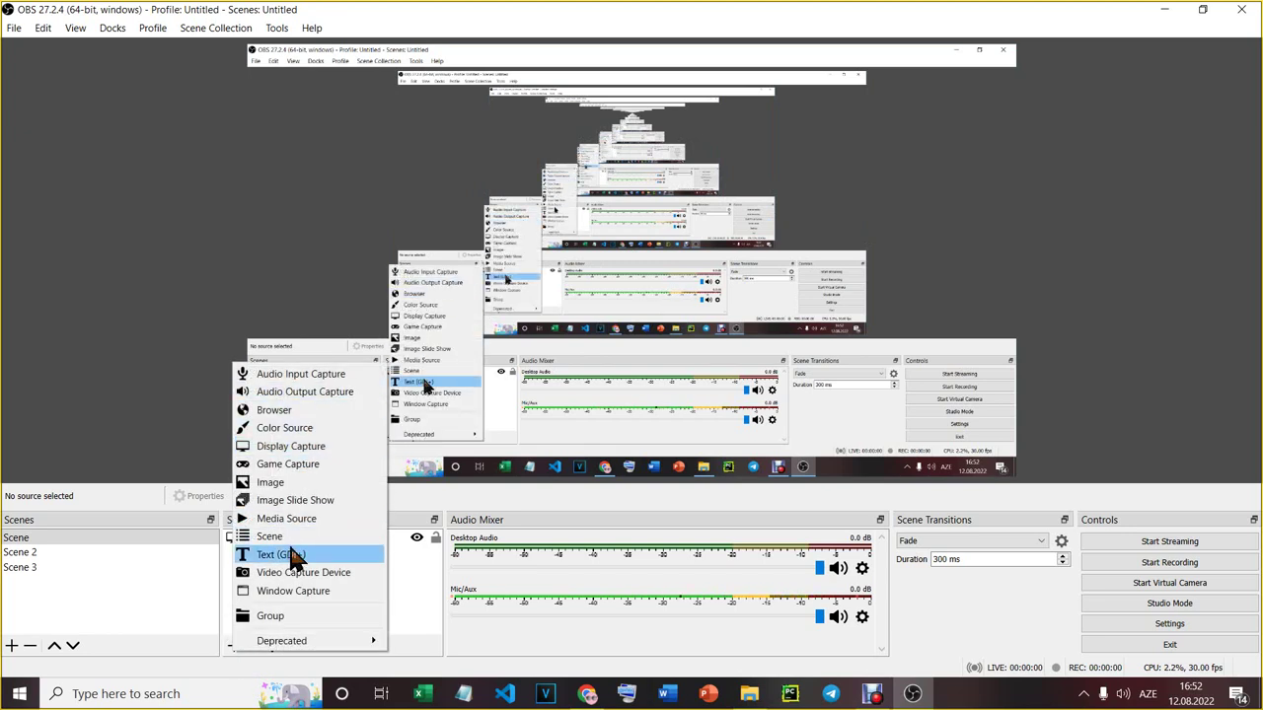
{"action": "left_click", "coordinate": [290, 482]}
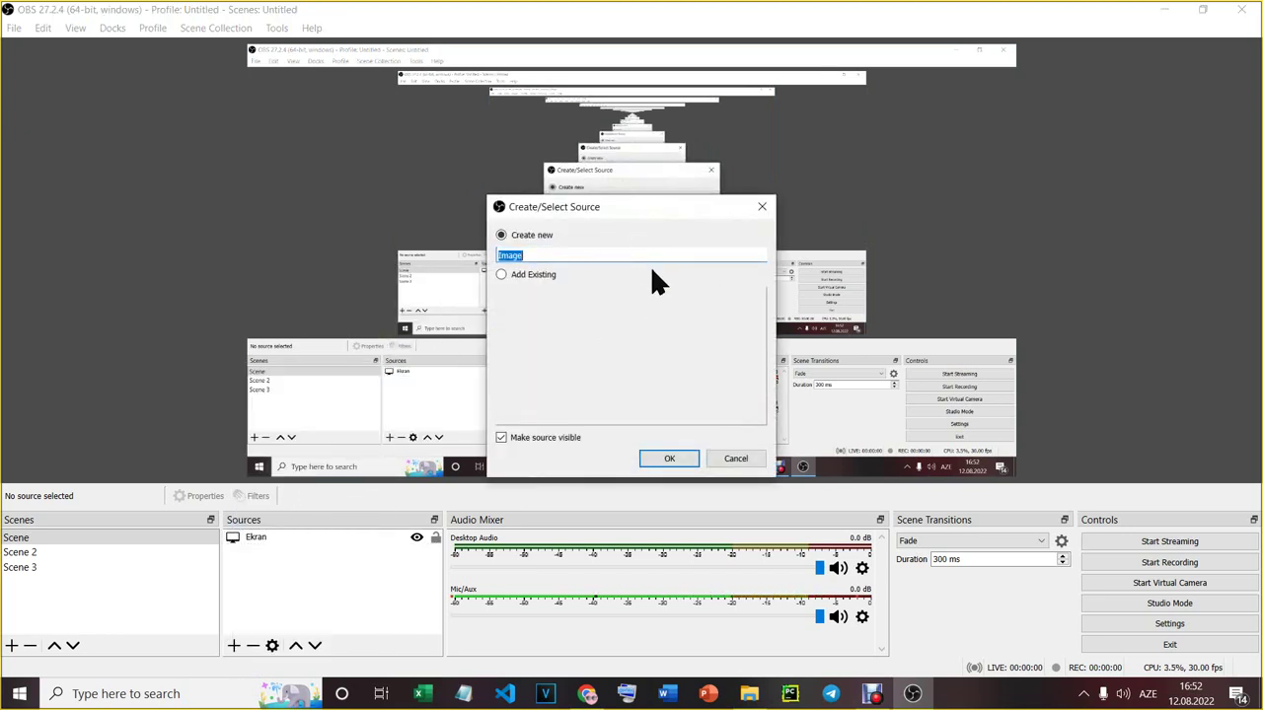
{"action": "type", "text": "Bayraq"}
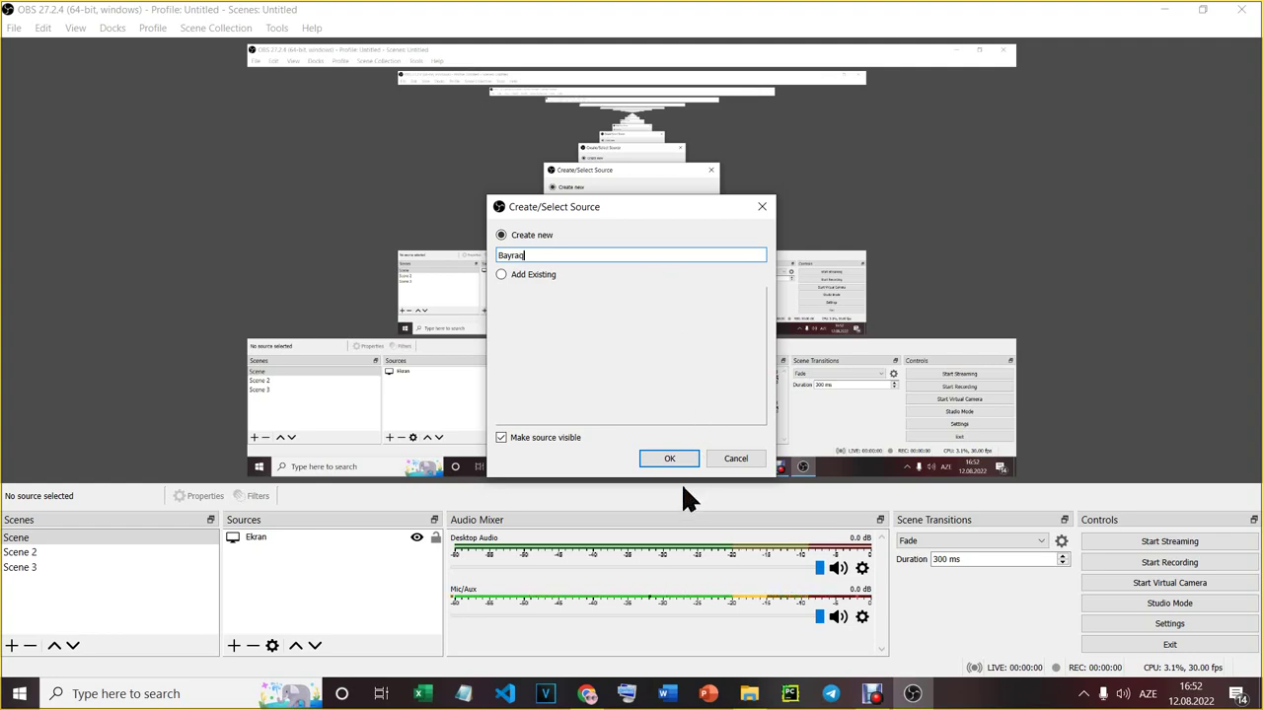
{"action": "left_click", "coordinate": [669, 459]}
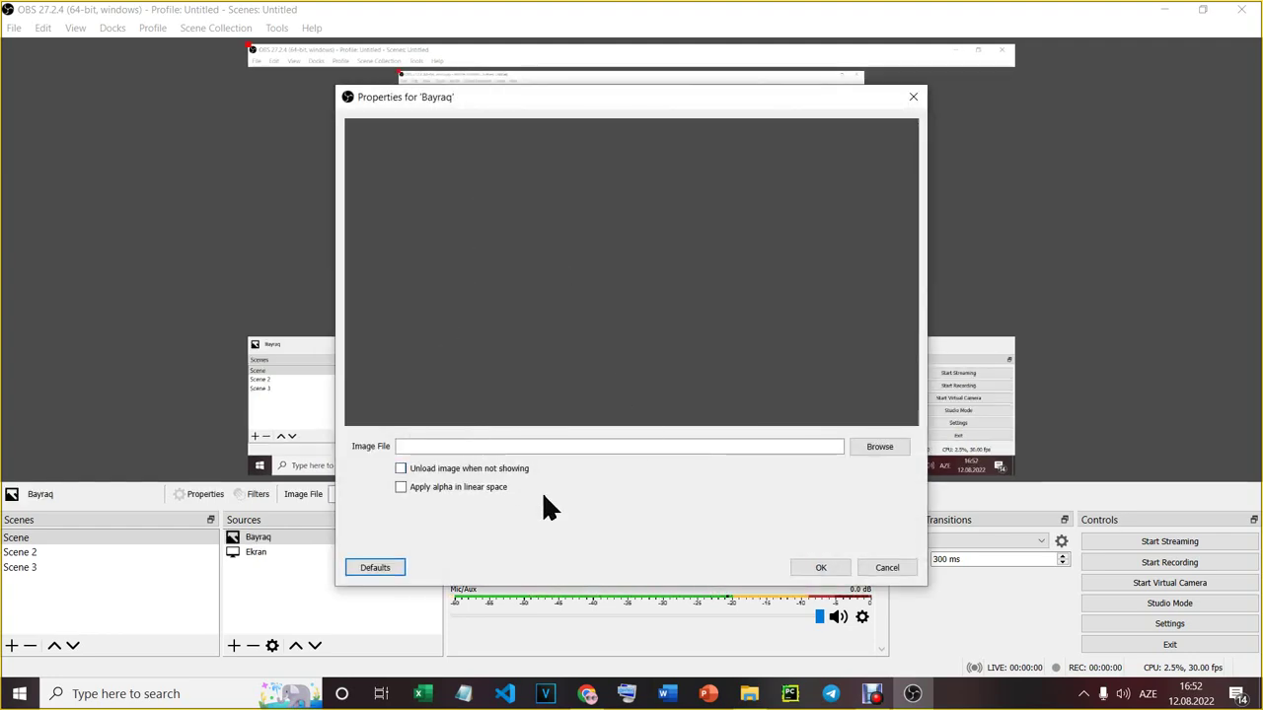
Load Desktop\download.png into Bayraq with 'Unload image when not showing' ticked
{"action": "left_click", "coordinate": [881, 450]}
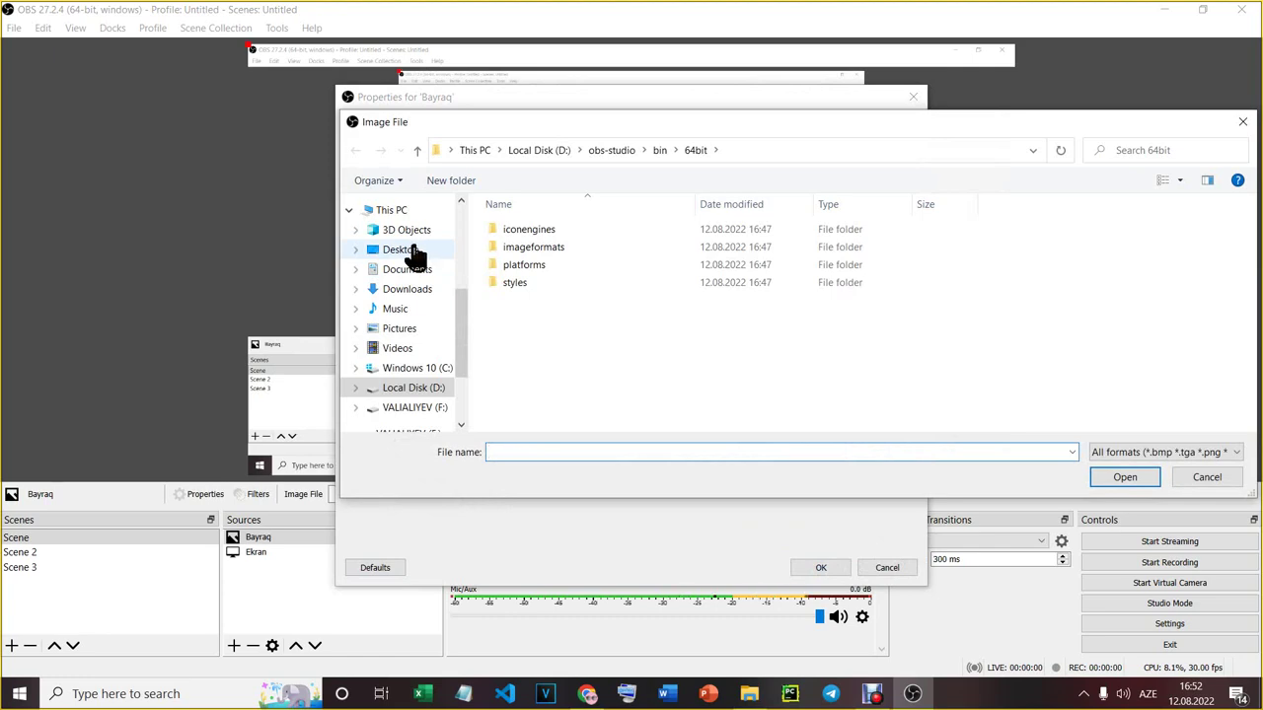
{"action": "left_click", "coordinate": [414, 251]}
{"action": "left_click", "coordinate": [1219, 398]}
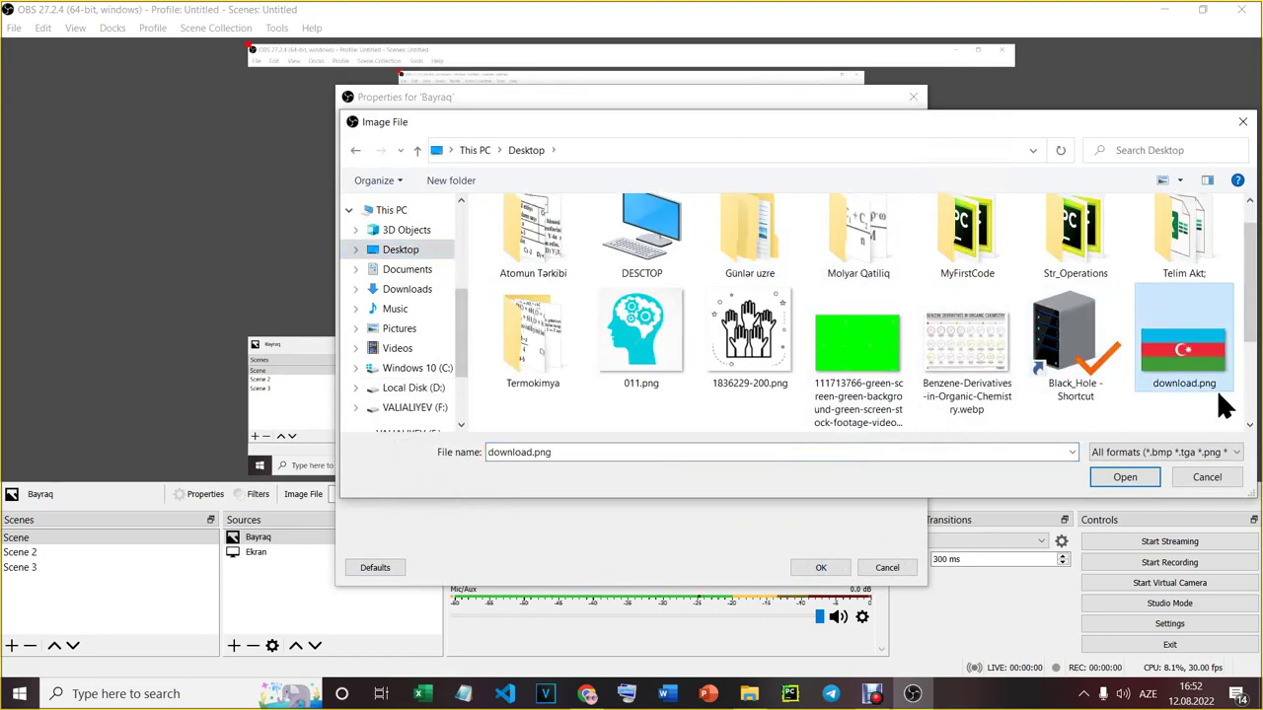
{"action": "left_click", "coordinate": [1124, 478]}
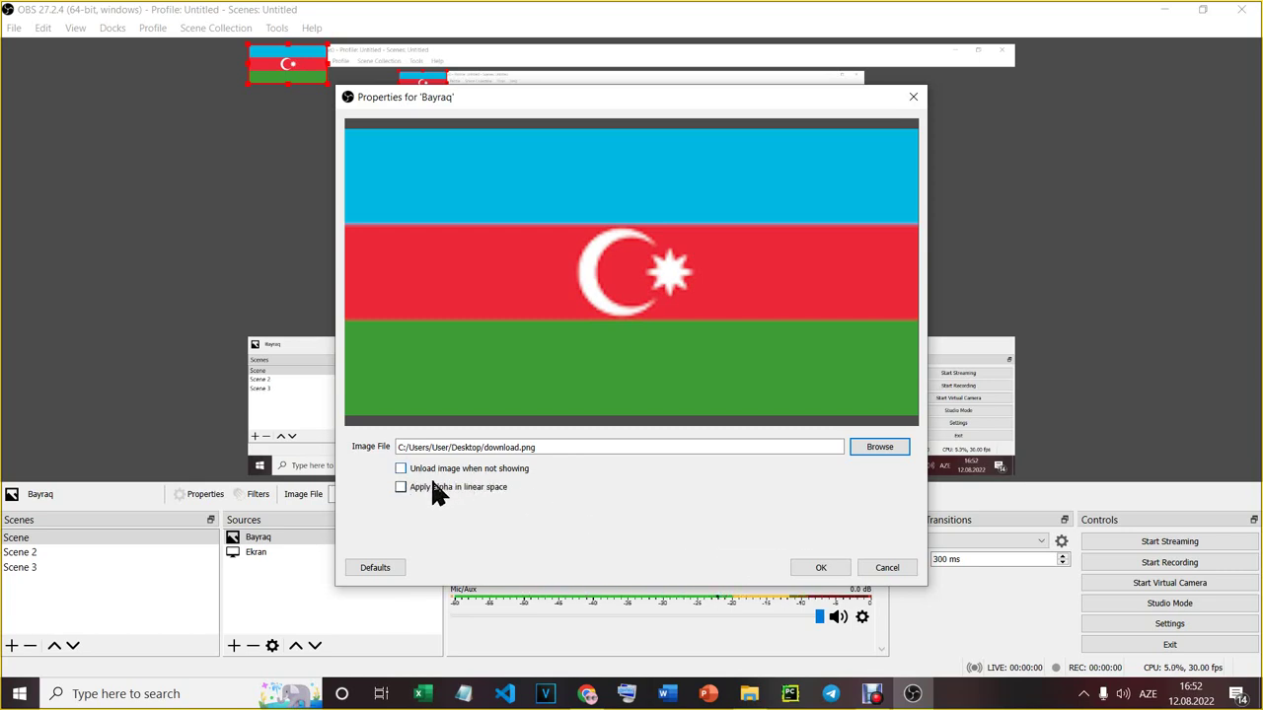
{"action": "left_click", "coordinate": [400, 469]}
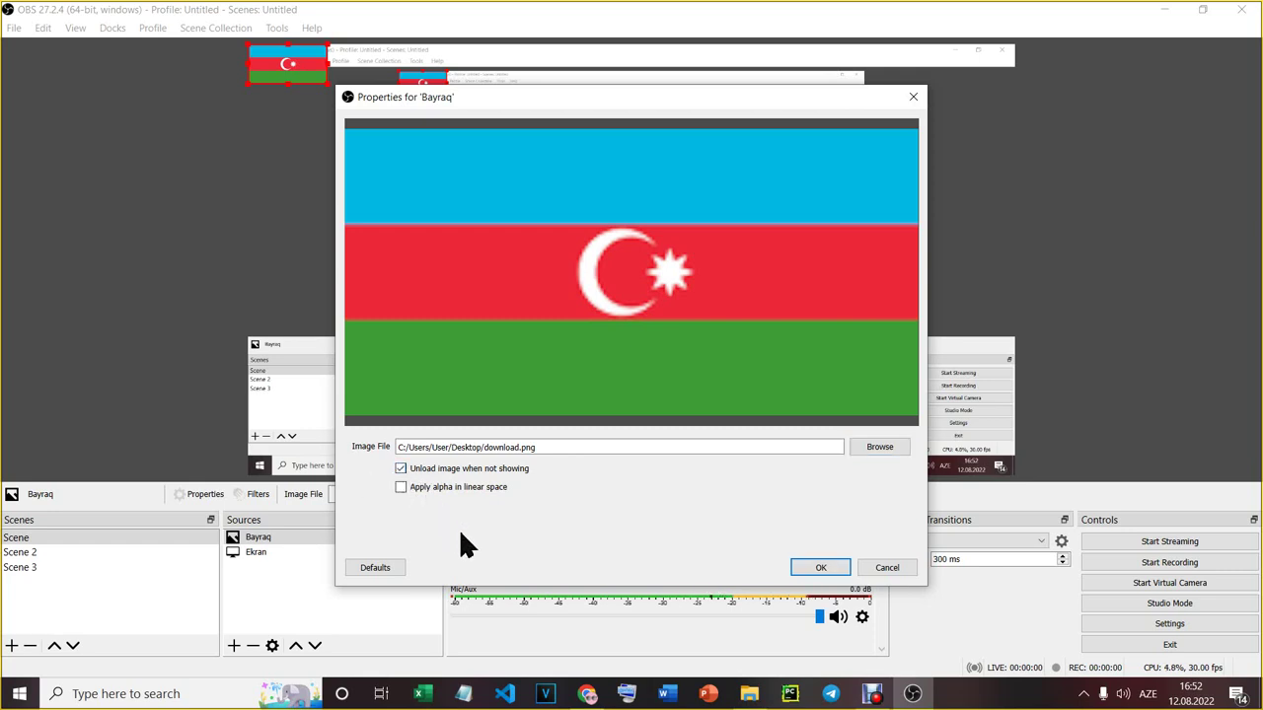
{"action": "left_click", "coordinate": [823, 568]}
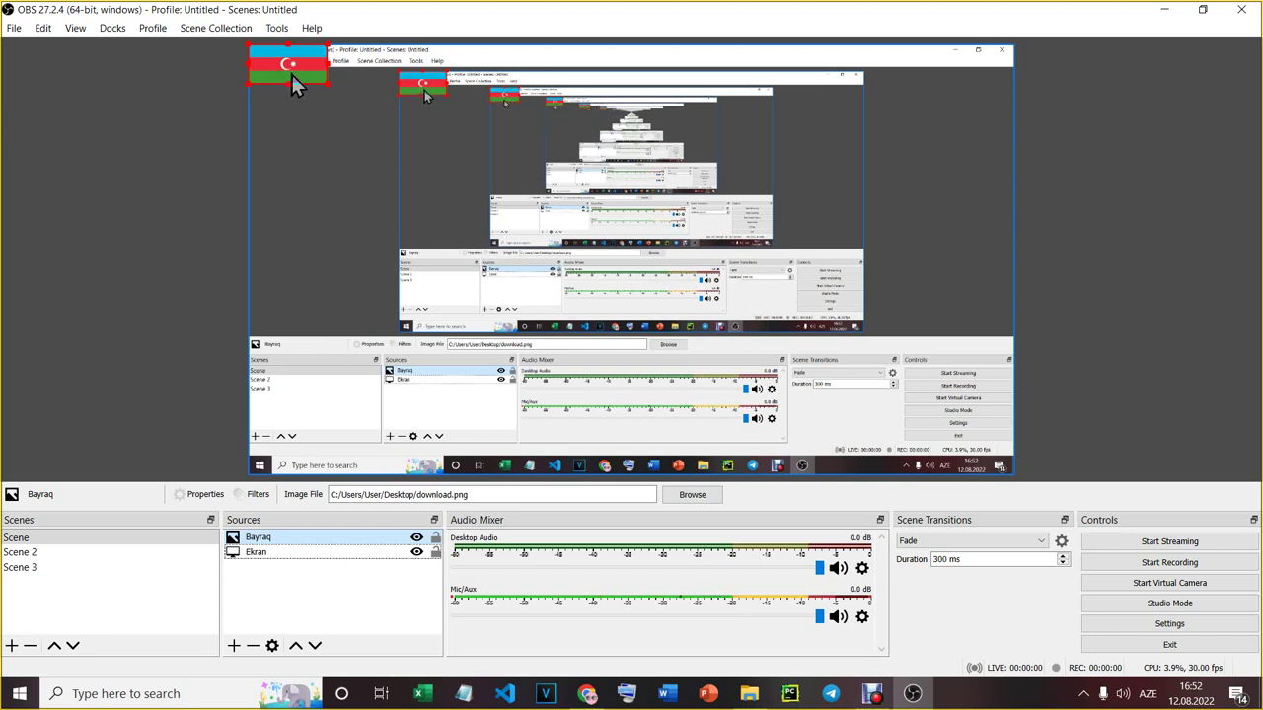
Move the Bayraq flag to the canvas's top-right corner
{"action": "left_click_drag", "start_coordinate": [292, 70], "coordinate": [959, 72]}
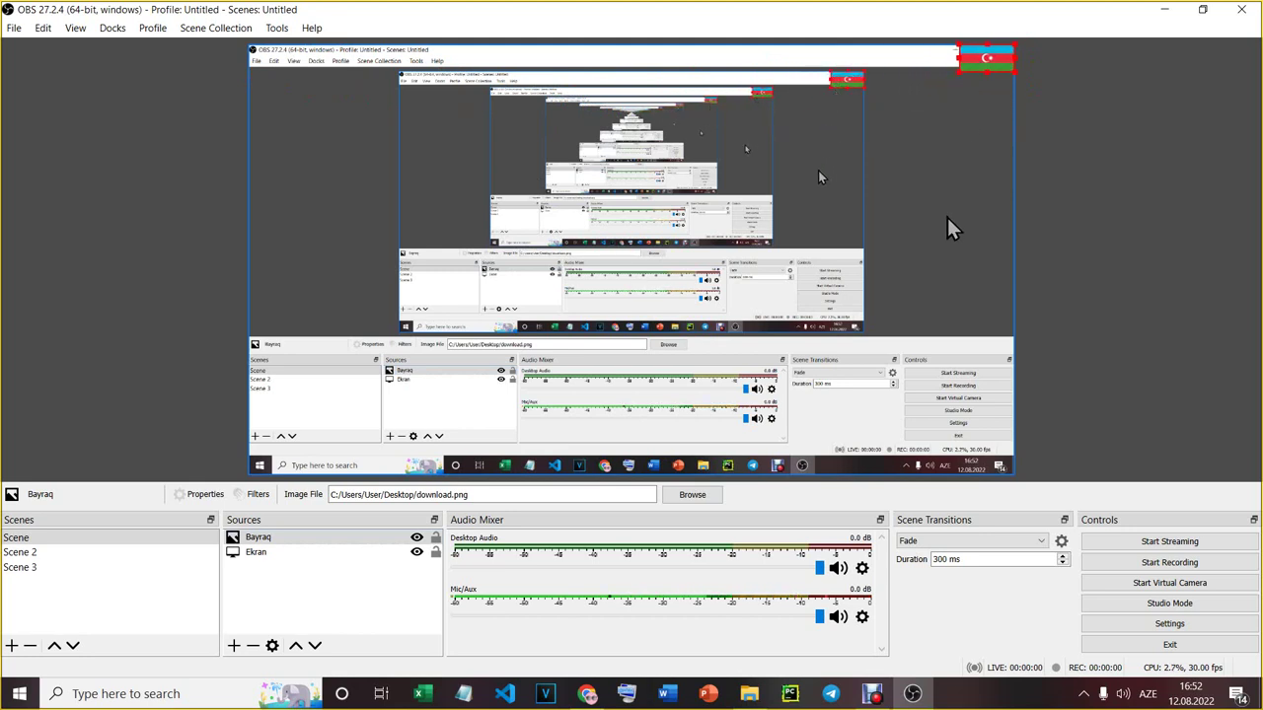
{"action": "left_click", "coordinate": [1072, 255]}
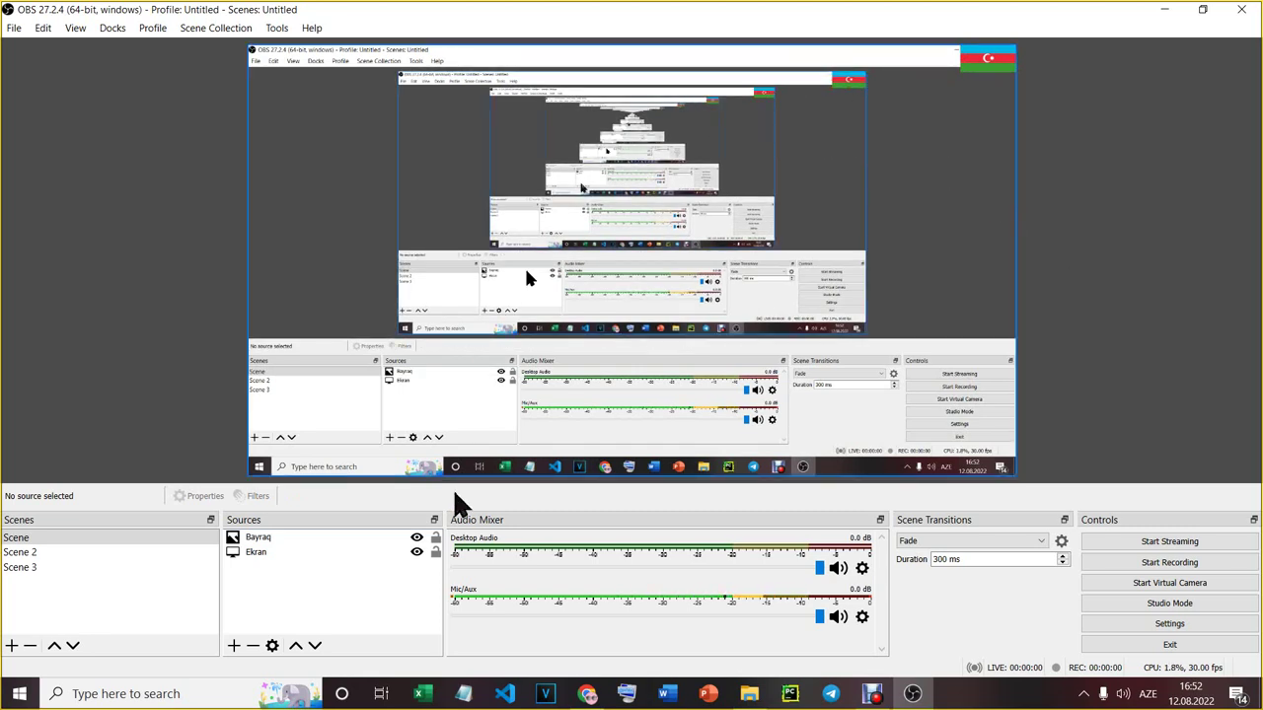
{"action": "left_click", "coordinate": [980, 57]}
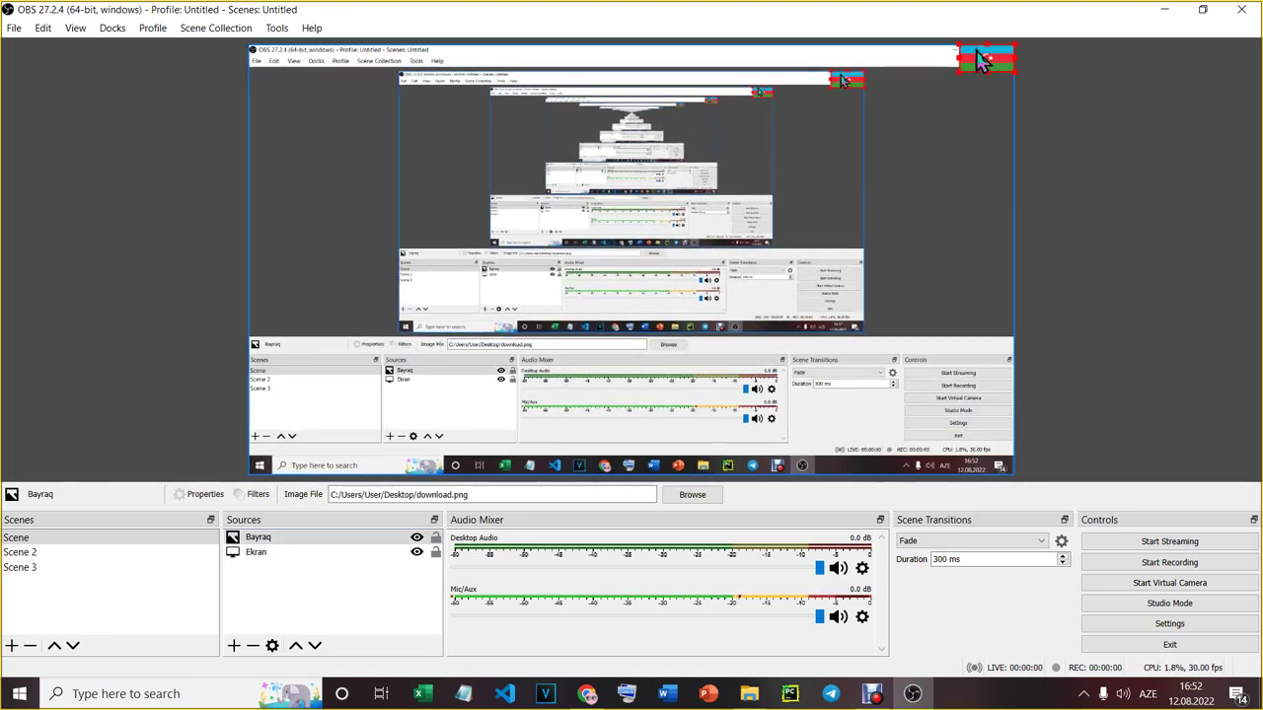
{"action": "left_click", "coordinate": [1005, 265]}
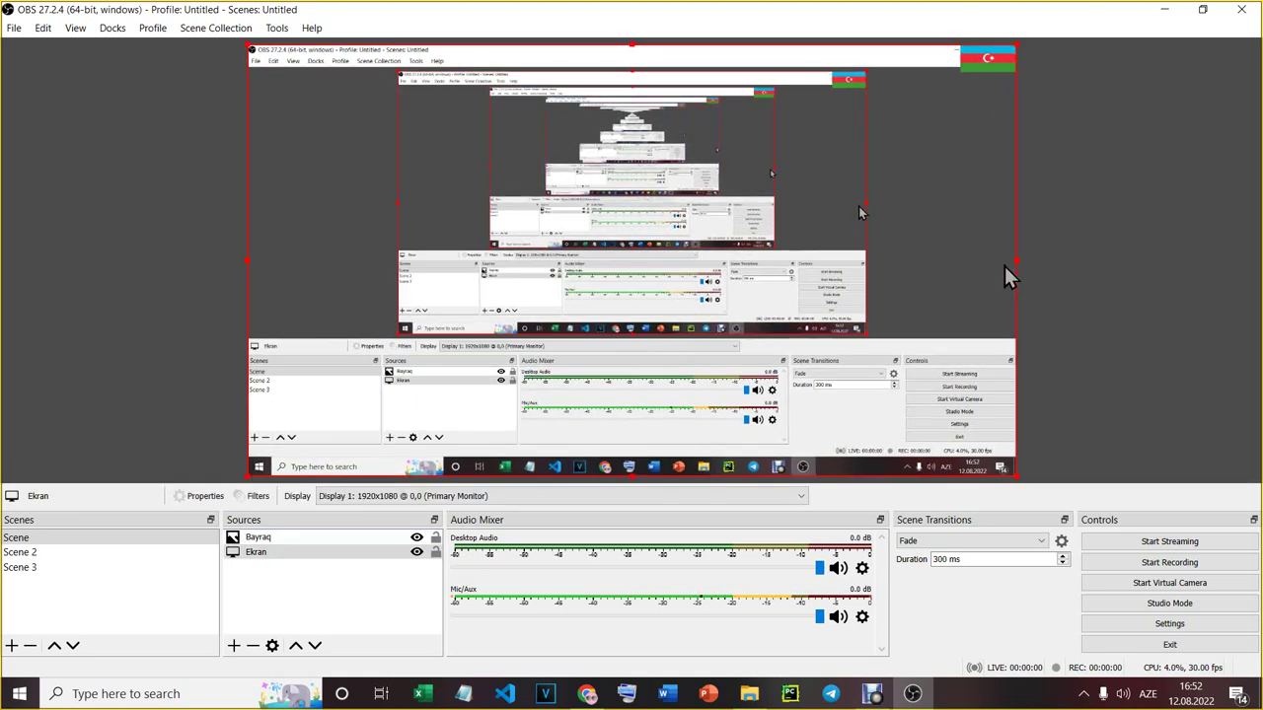
{"action": "left_click", "coordinate": [990, 58]}
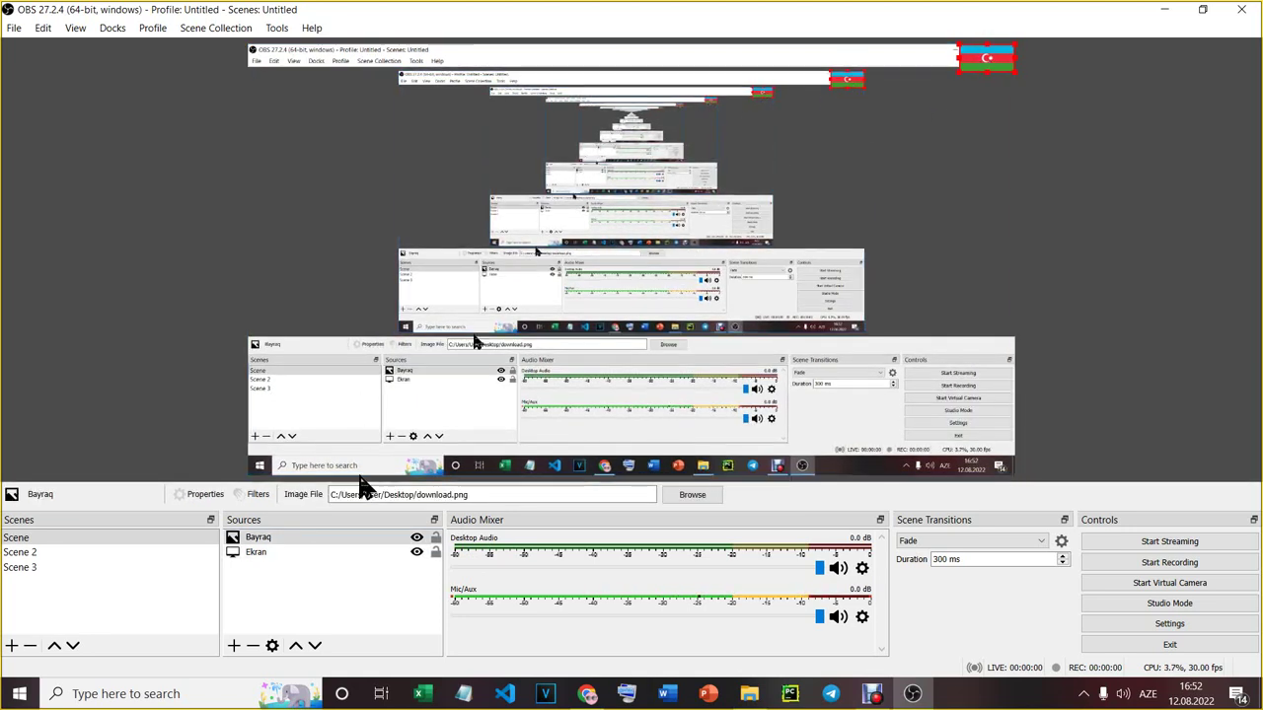
Lock the Bayraq and Ekran sources and clear the selection
{"action": "left_click", "coordinate": [435, 538]}
{"action": "left_click", "coordinate": [435, 552]}
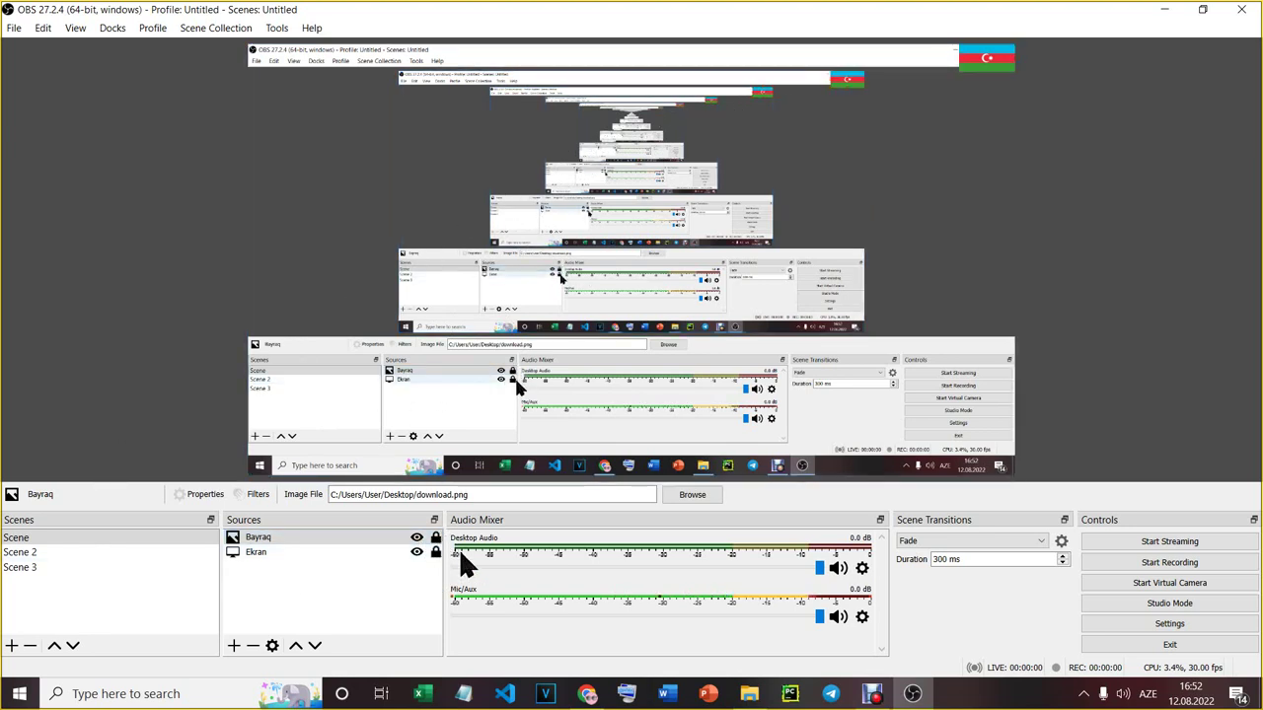
{"action": "left_click", "coordinate": [848, 94]}
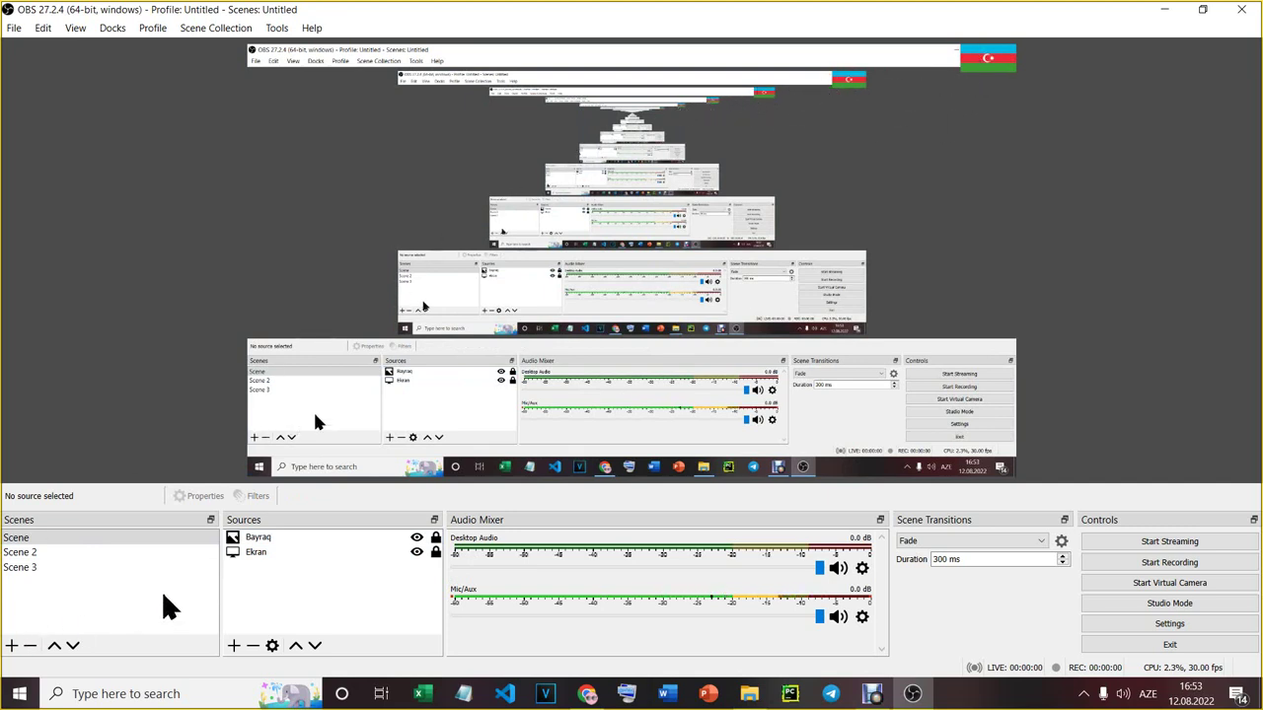
Add a Text (GDI+) source named Text
{"action": "left_click", "coordinate": [234, 645]}
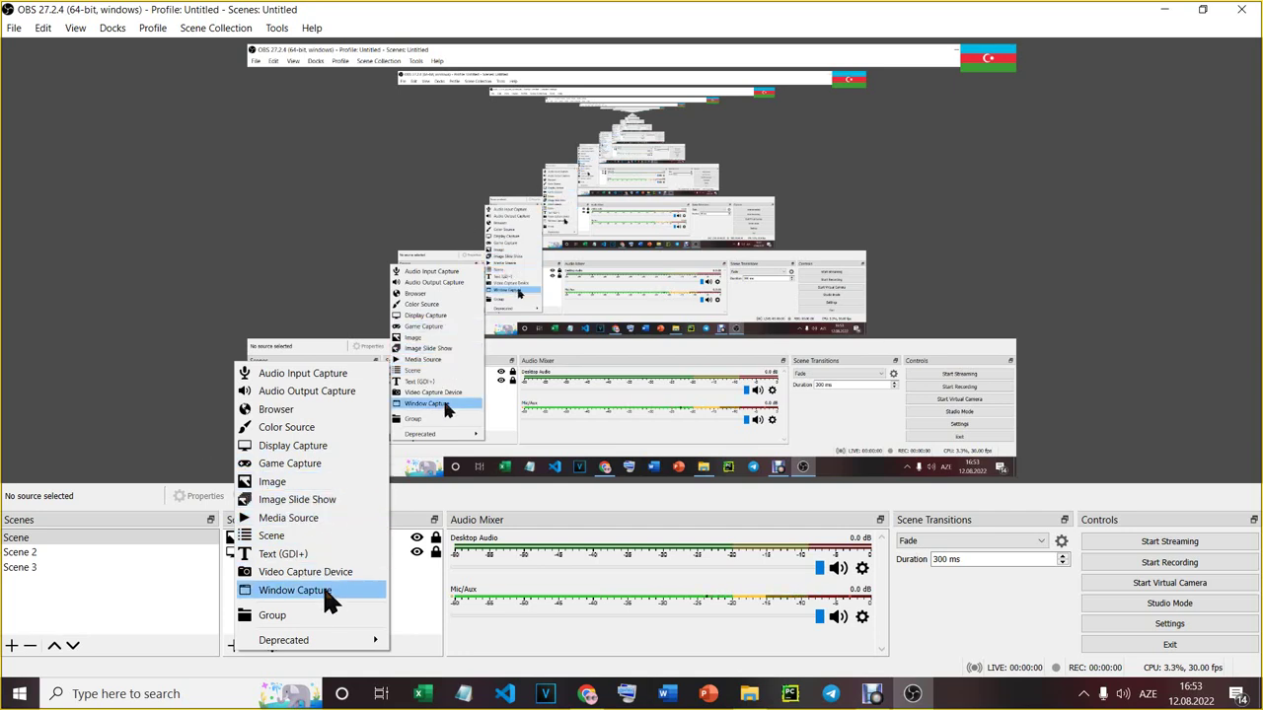
{"action": "left_click", "coordinate": [290, 554]}
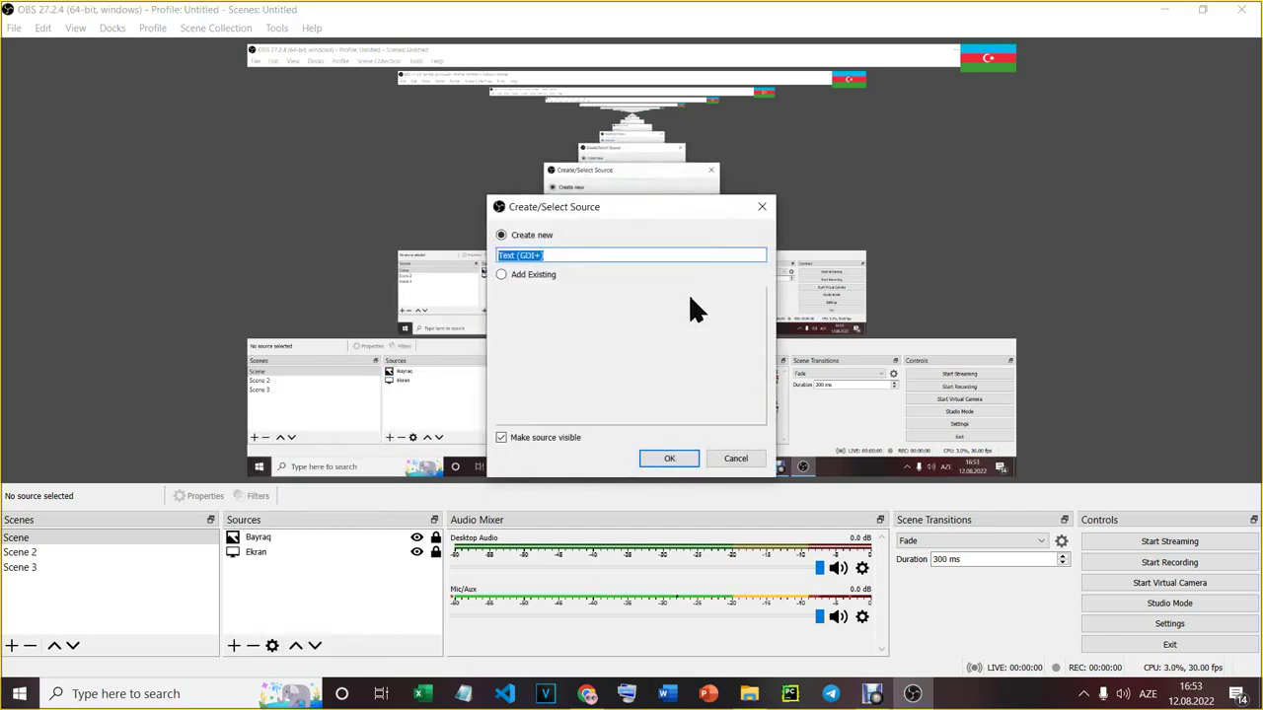
{"action": "key", "text": "BackSpace"}
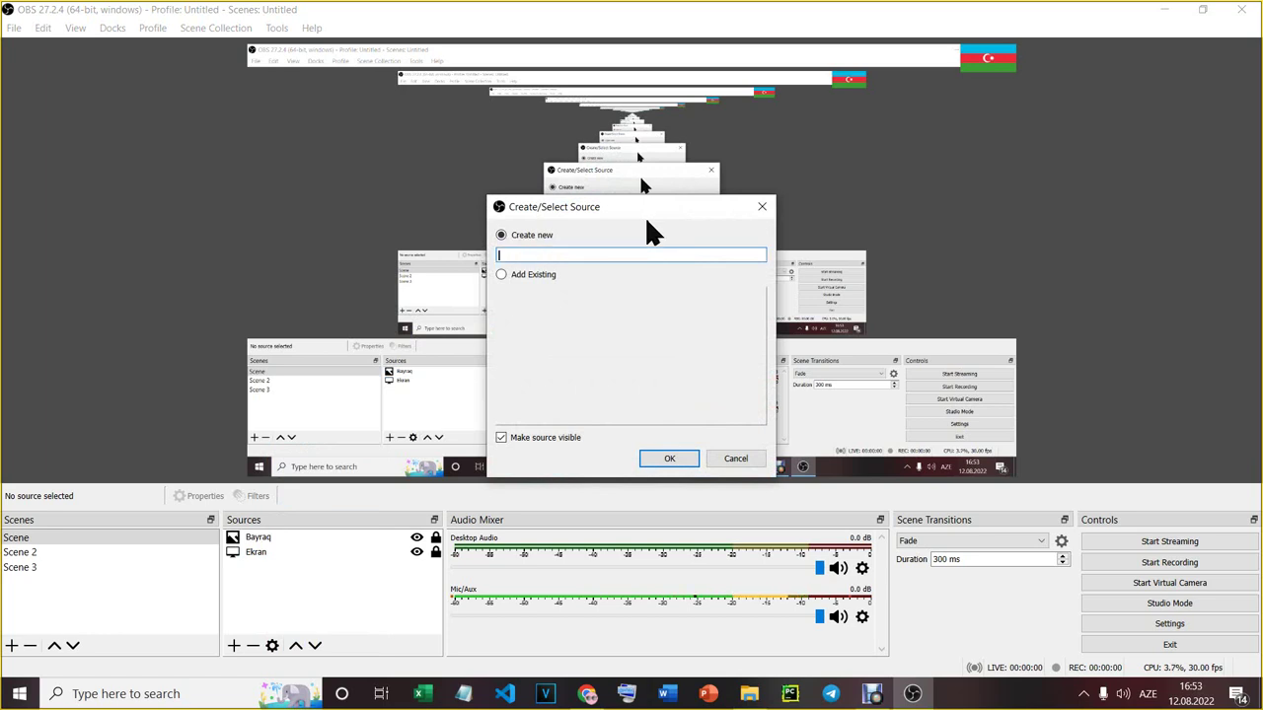
{"action": "type", "text": "Texy"}
{"action": "key", "text": "BackSpace"}
{"action": "type", "text": "t"}
{"action": "left_click", "coordinate": [655, 461]}
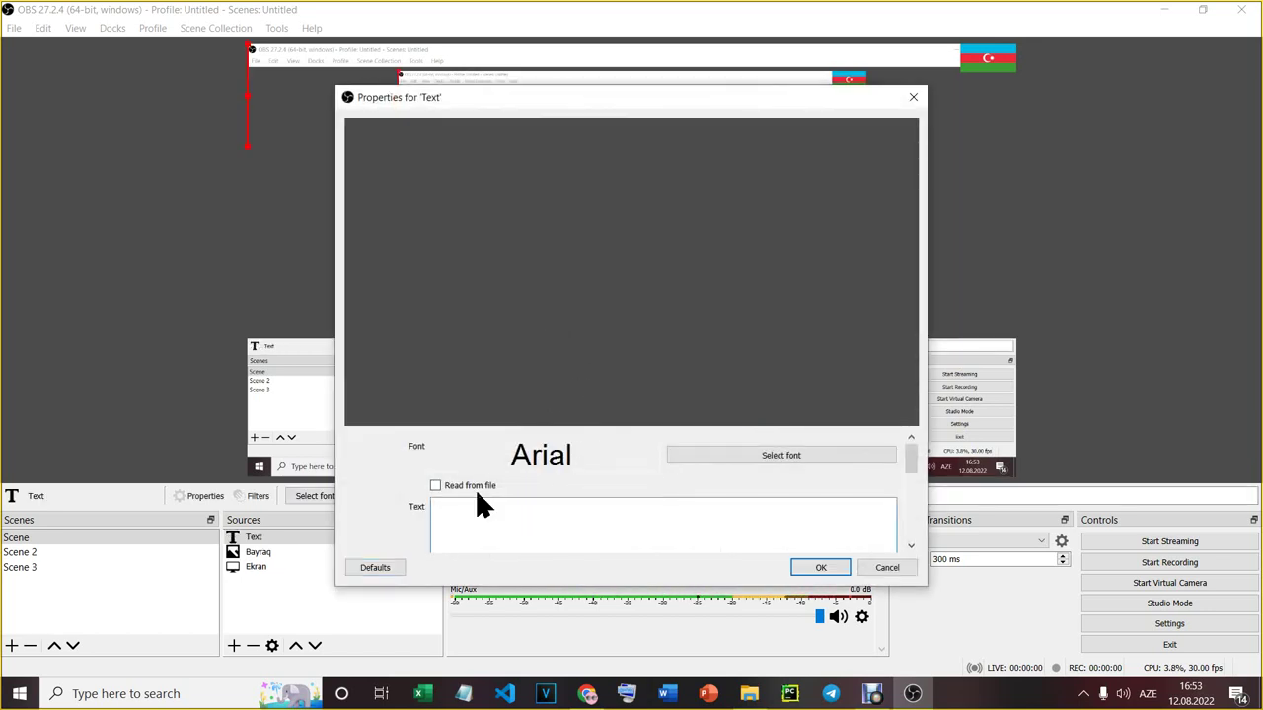
Enter the message 'Canli yayima xos geldiniz.' and set its font to Arial size 8
{"action": "type", "text": "Canli"}
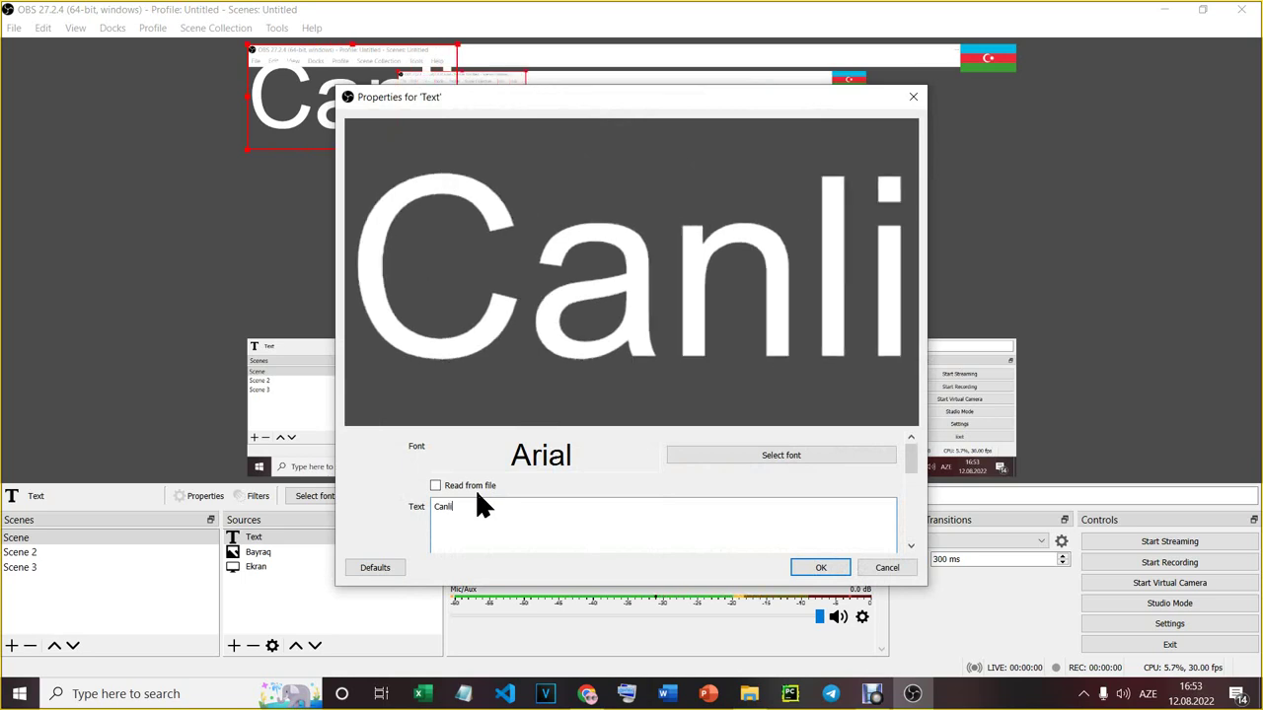
{"action": "type", "text": " yayi"}
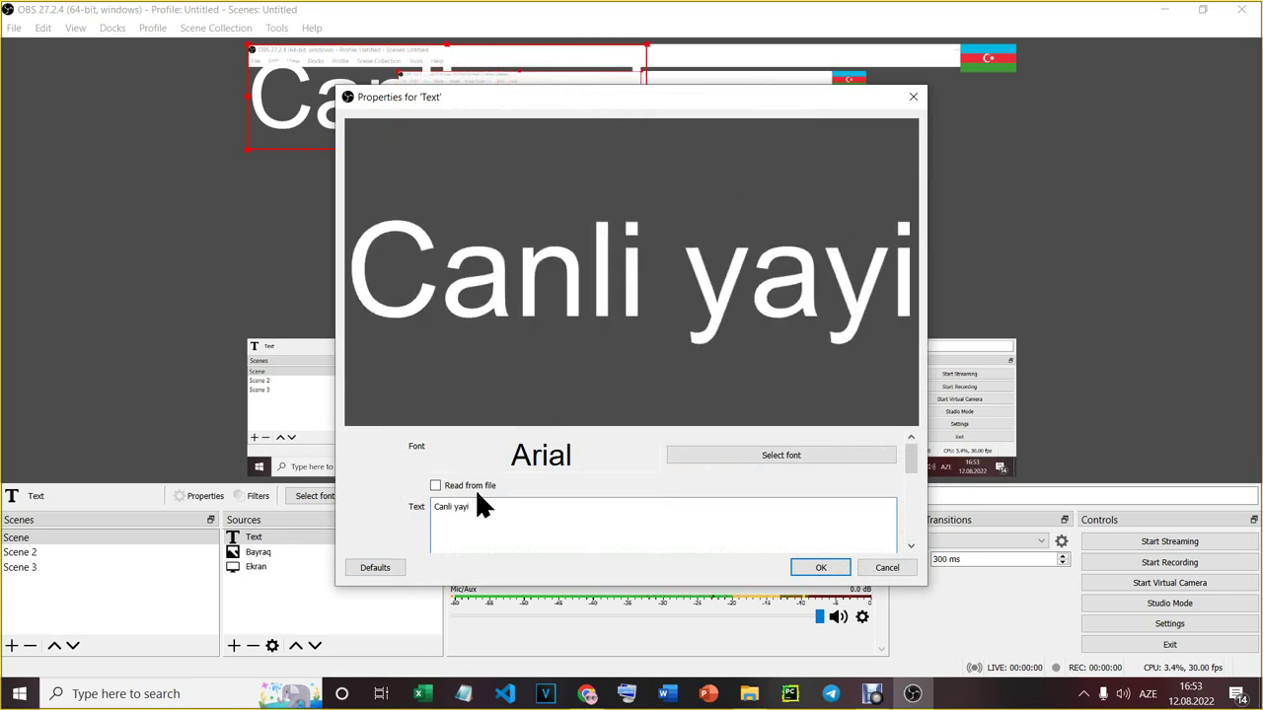
{"action": "type", "text": "ma x"}
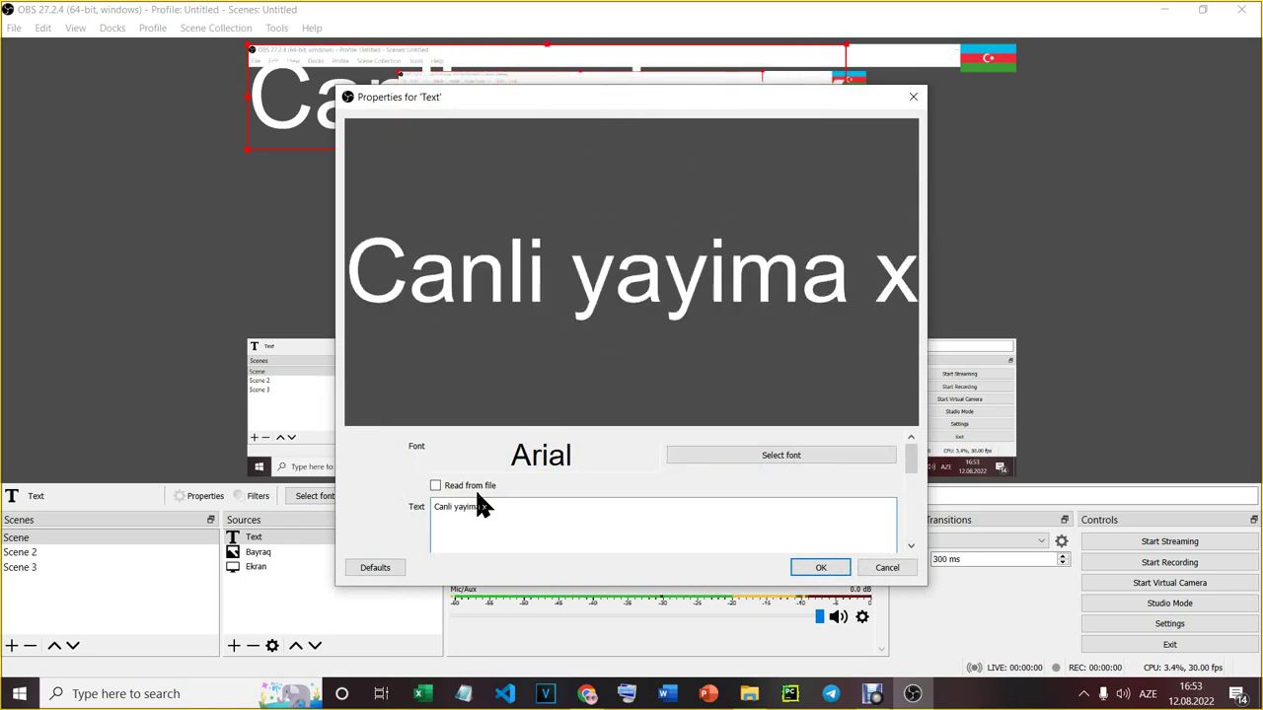
{"action": "type", "text": "os geldinizş"}
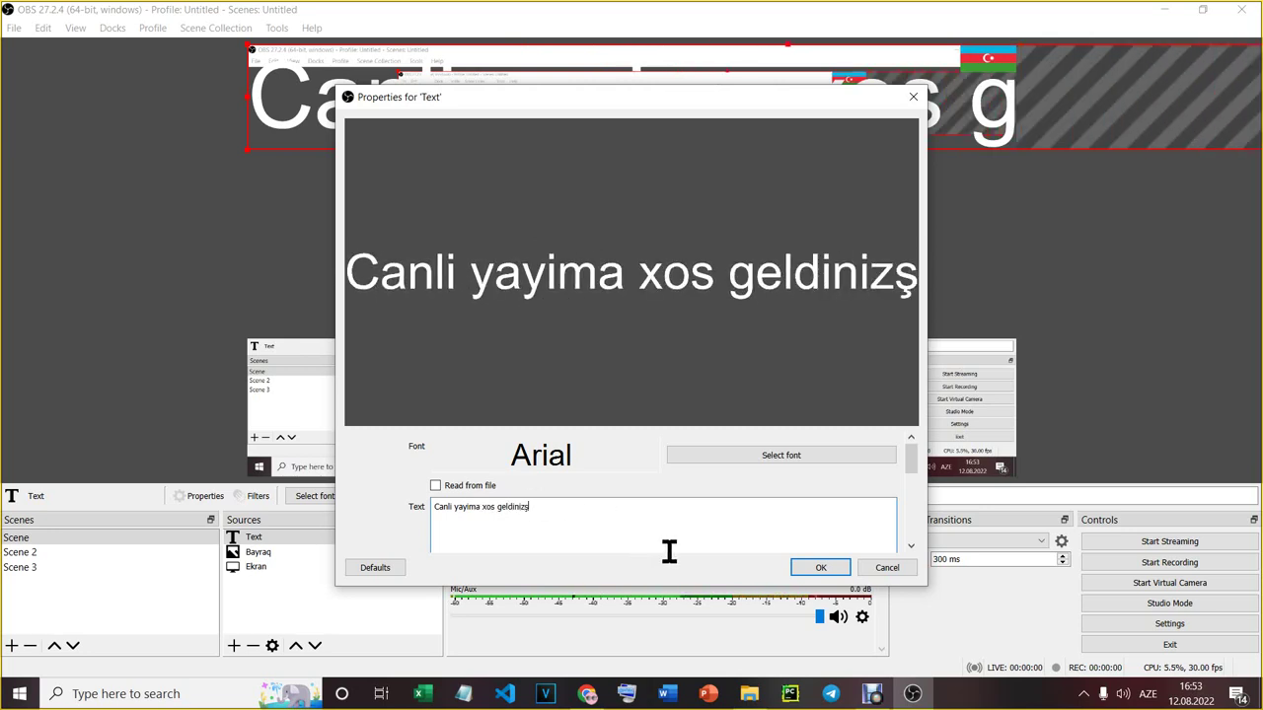
{"action": "key", "text": "BackSpace"}
{"action": "type", "text": "."}
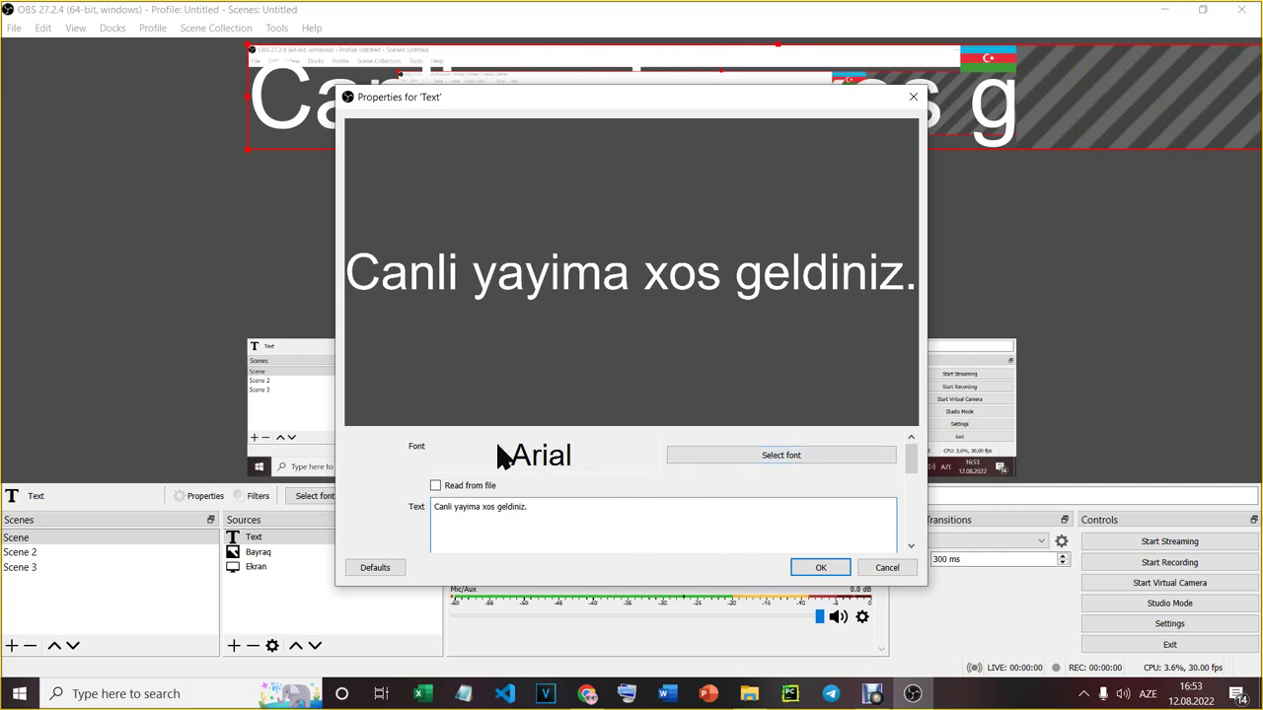
{"action": "left_click", "coordinate": [755, 461]}
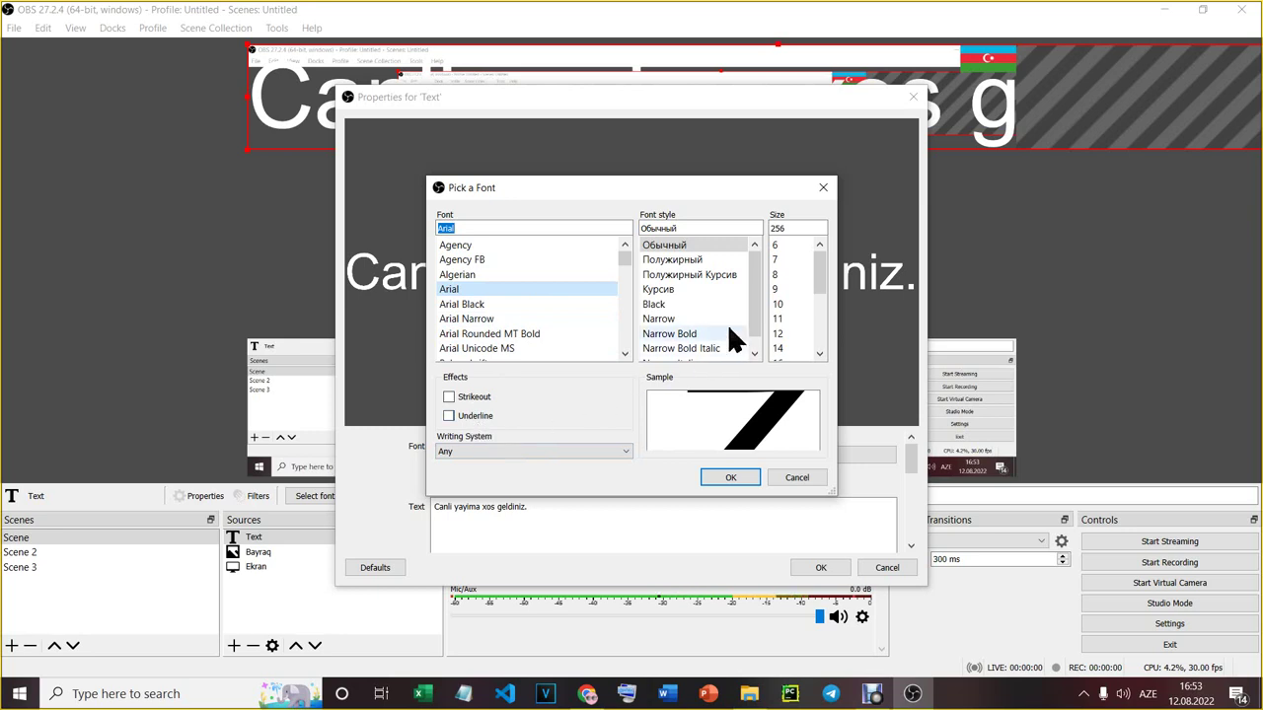
{"action": "left_click", "coordinate": [779, 245]}
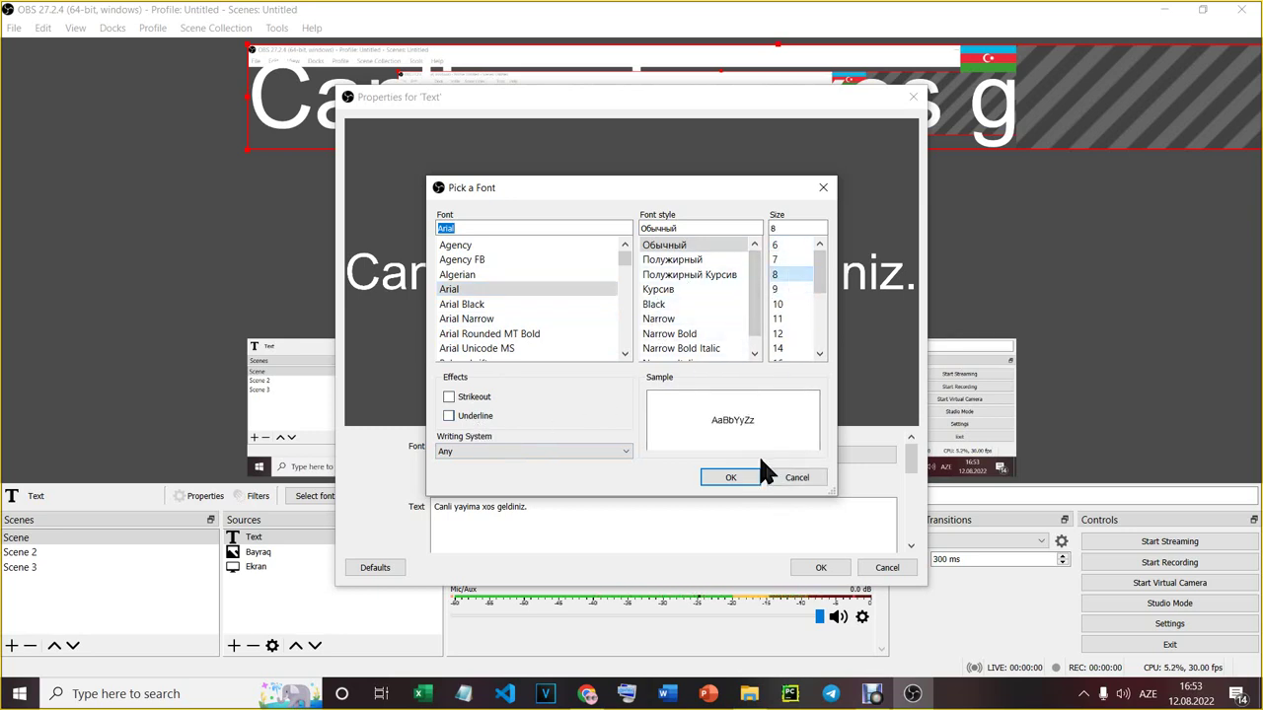
{"action": "left_click", "coordinate": [745, 478]}
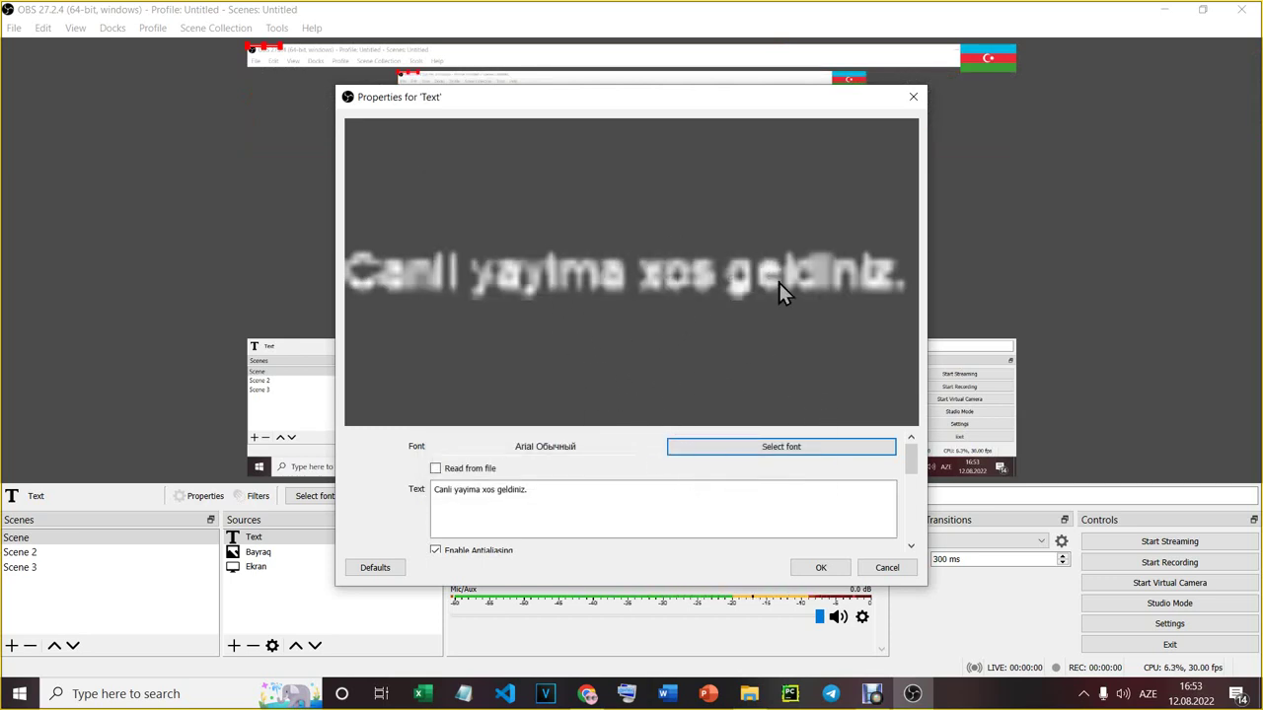
{"action": "left_click", "coordinate": [819, 567]}
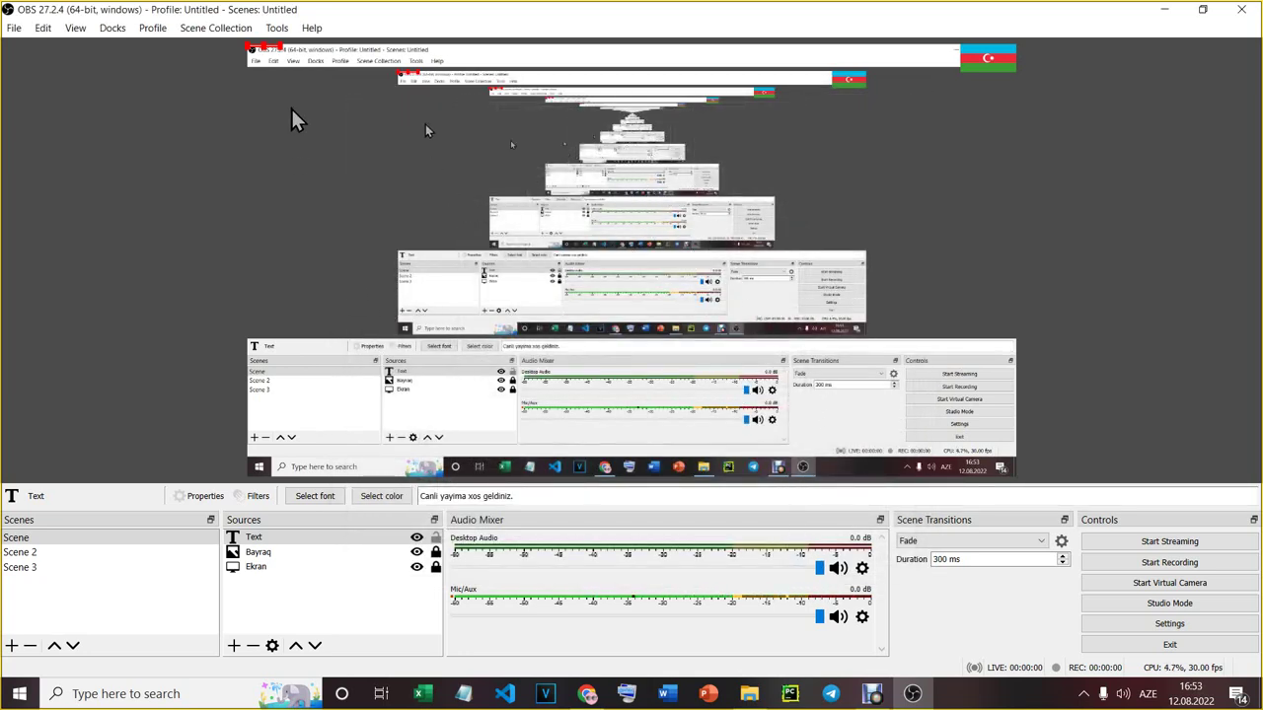
Move the welcome text down the canvas and raise its font size to 22
{"action": "left_click", "coordinate": [305, 62]}
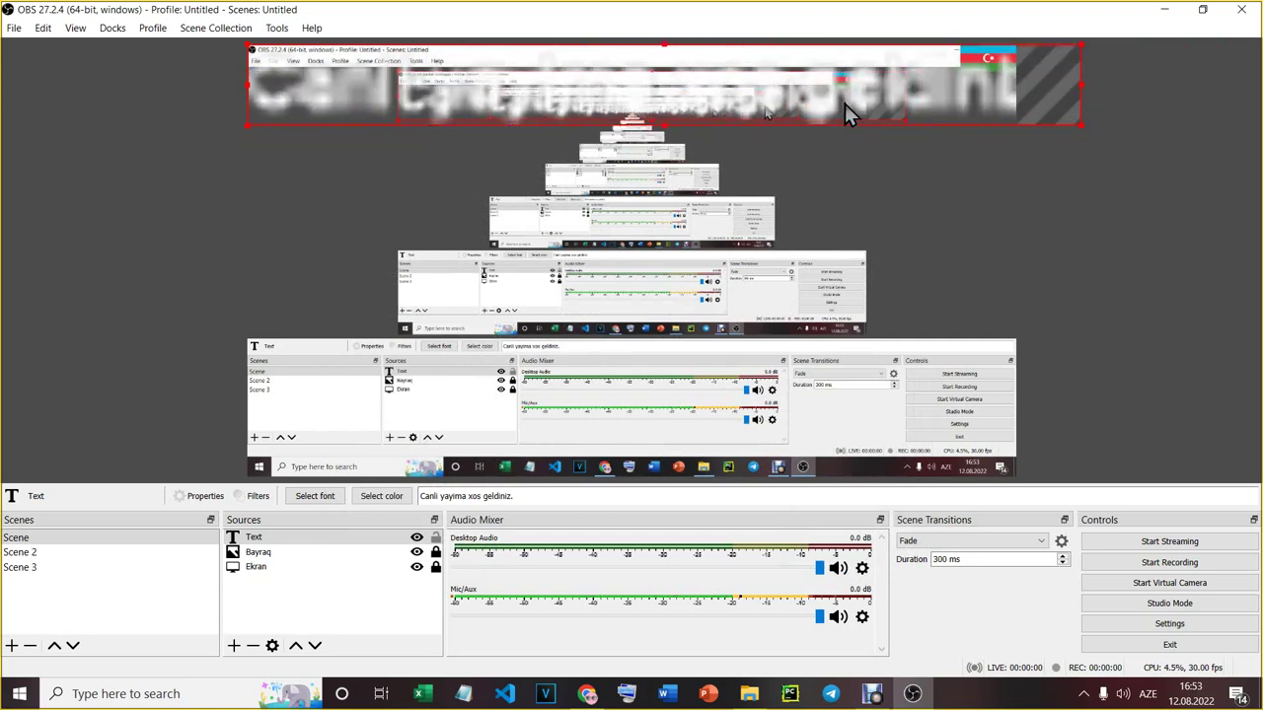
{"action": "left_click_drag", "start_coordinate": [811, 127], "coordinate": [801, 382]}
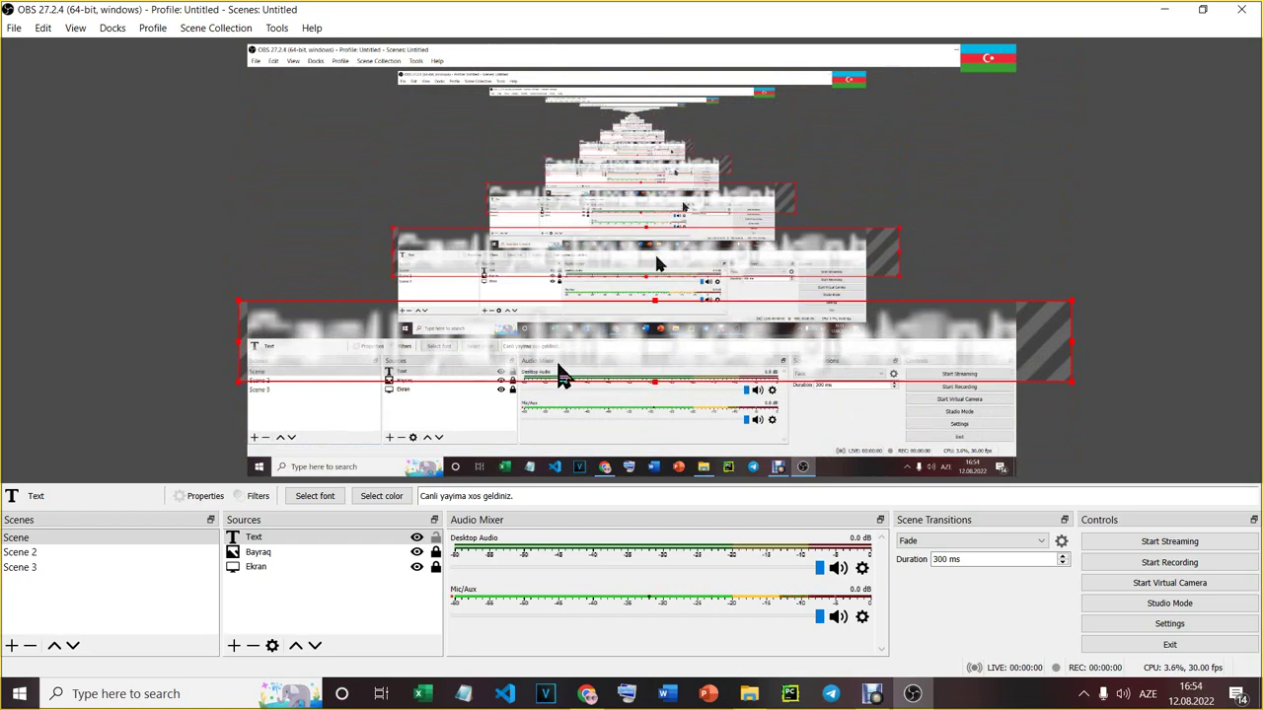
{"action": "right_click", "coordinate": [292, 537]}
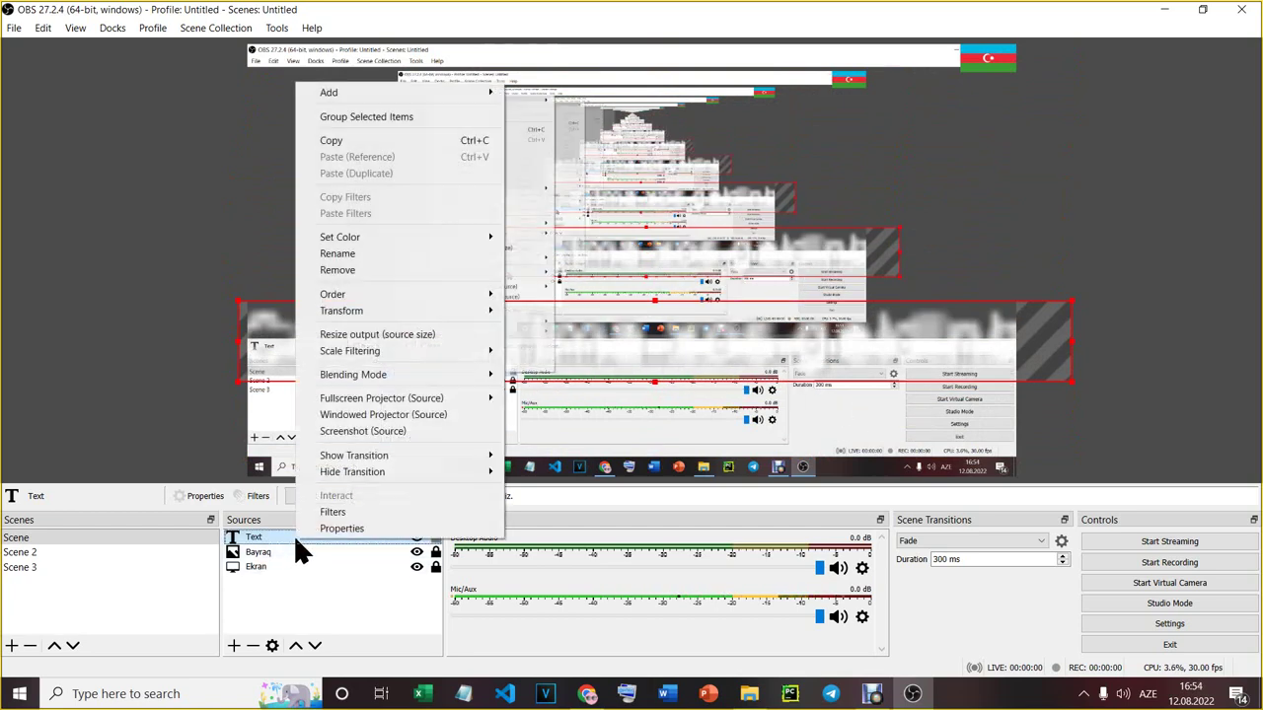
{"action": "left_click", "coordinate": [384, 525]}
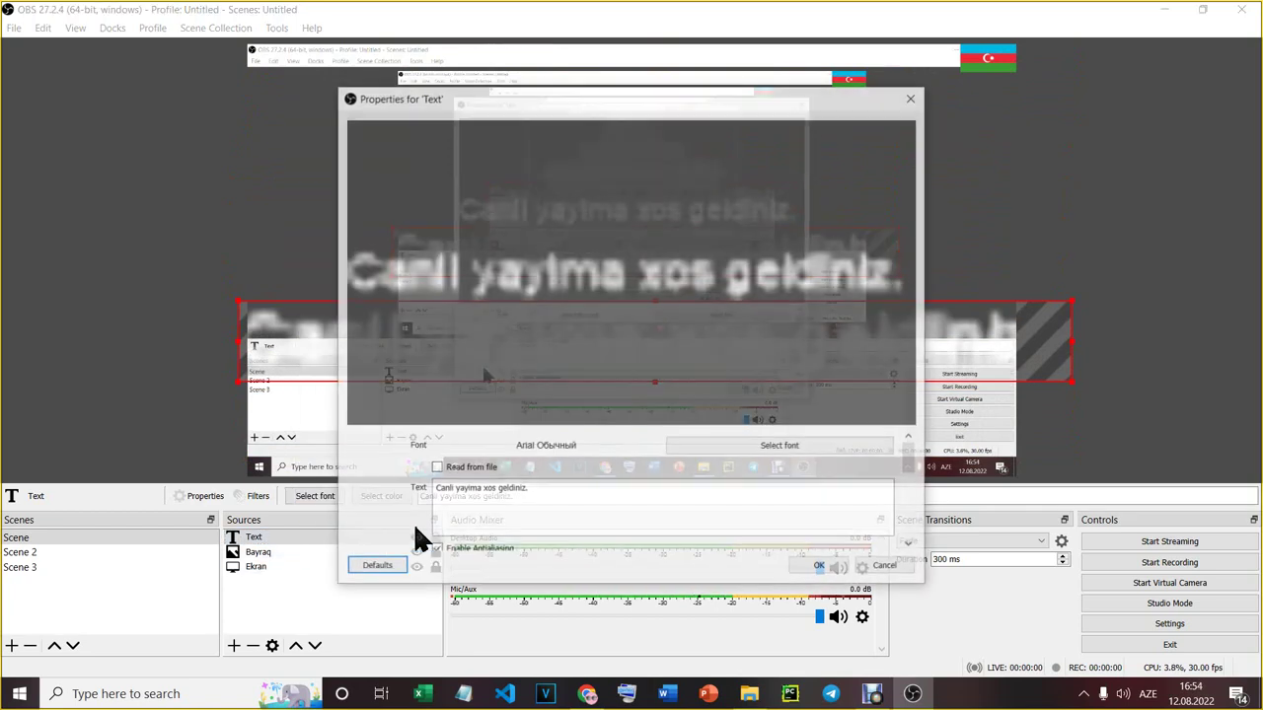
{"action": "left_click", "coordinate": [774, 446]}
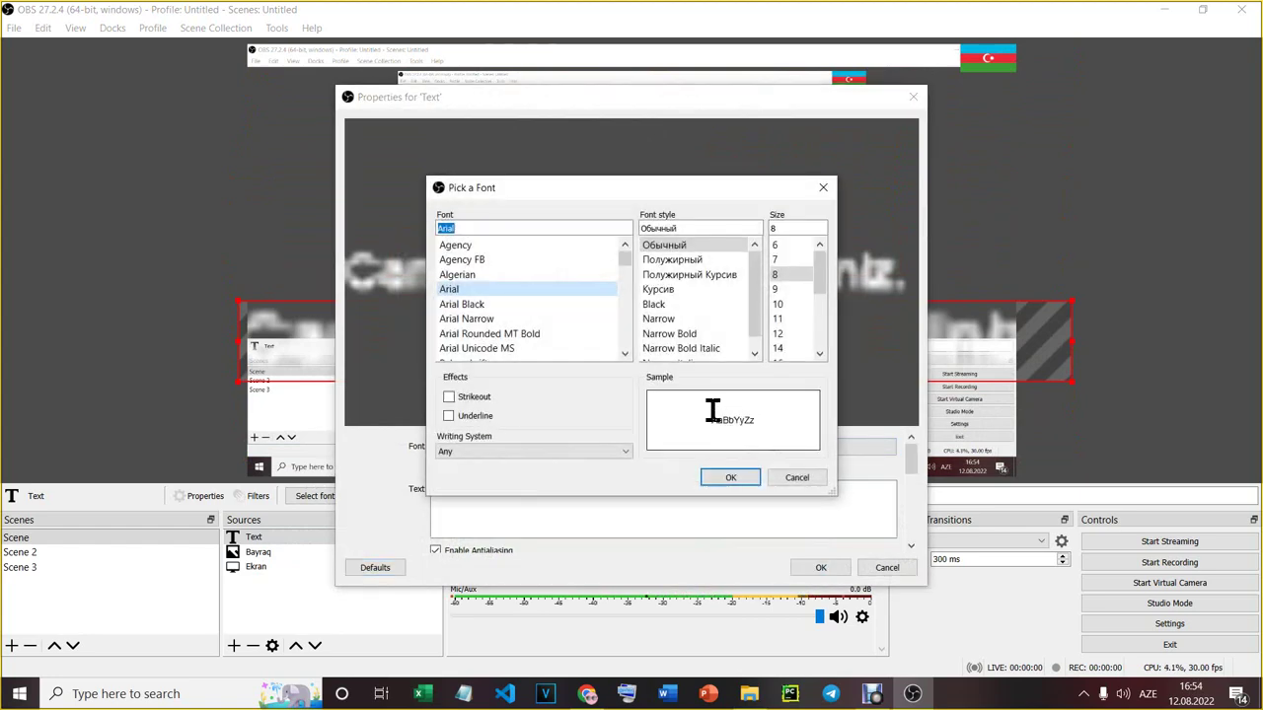
{"action": "left_click", "coordinate": [791, 347]}
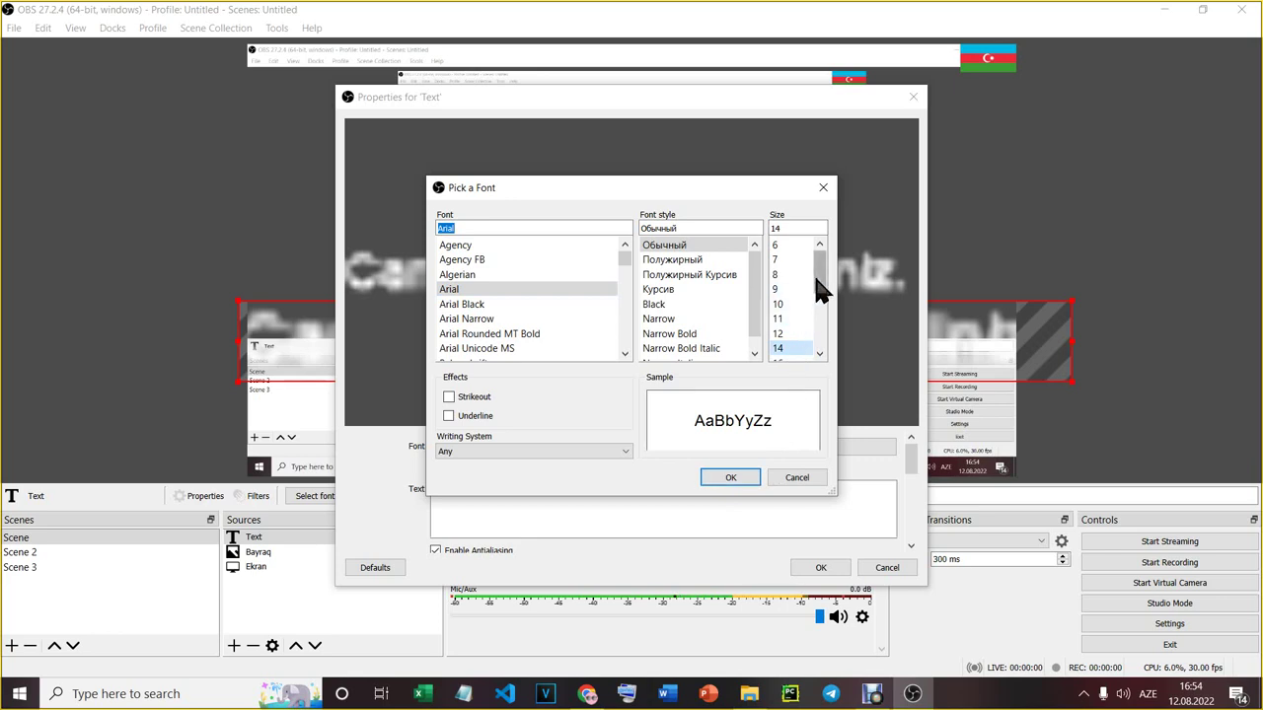
{"action": "left_click_drag", "start_coordinate": [818, 286], "coordinate": [818, 325]}
{"action": "left_click", "coordinate": [788, 306]}
{"action": "left_click", "coordinate": [731, 479]}
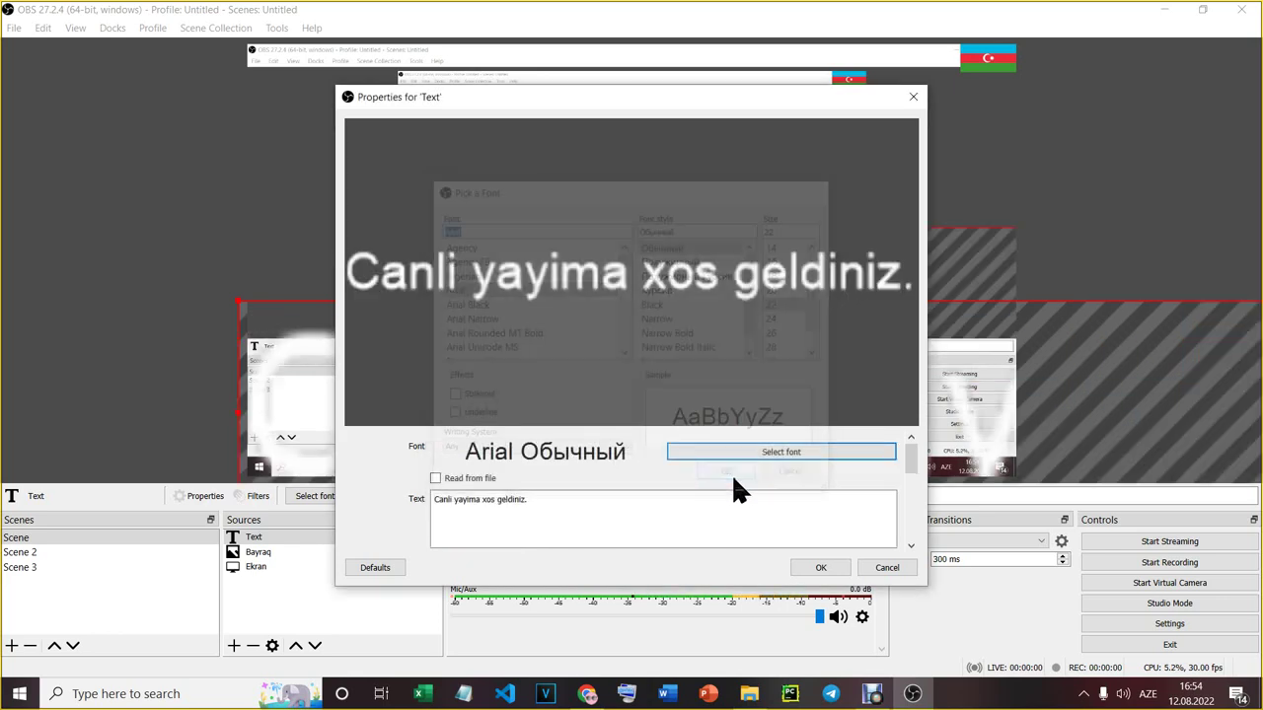
{"action": "left_click", "coordinate": [826, 569]}
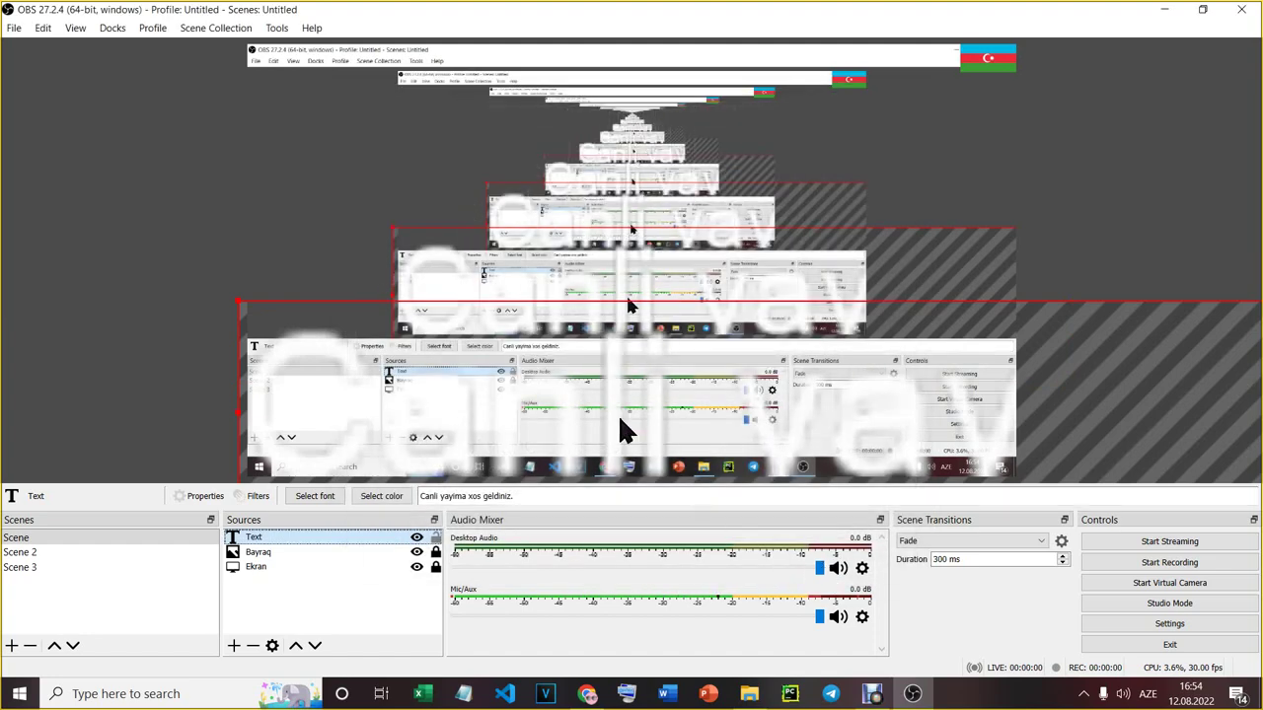
Reposition the enlarged welcome text and resize it with its corner handles
{"action": "left_click_drag", "start_coordinate": [621, 431], "coordinate": [671, 342]}
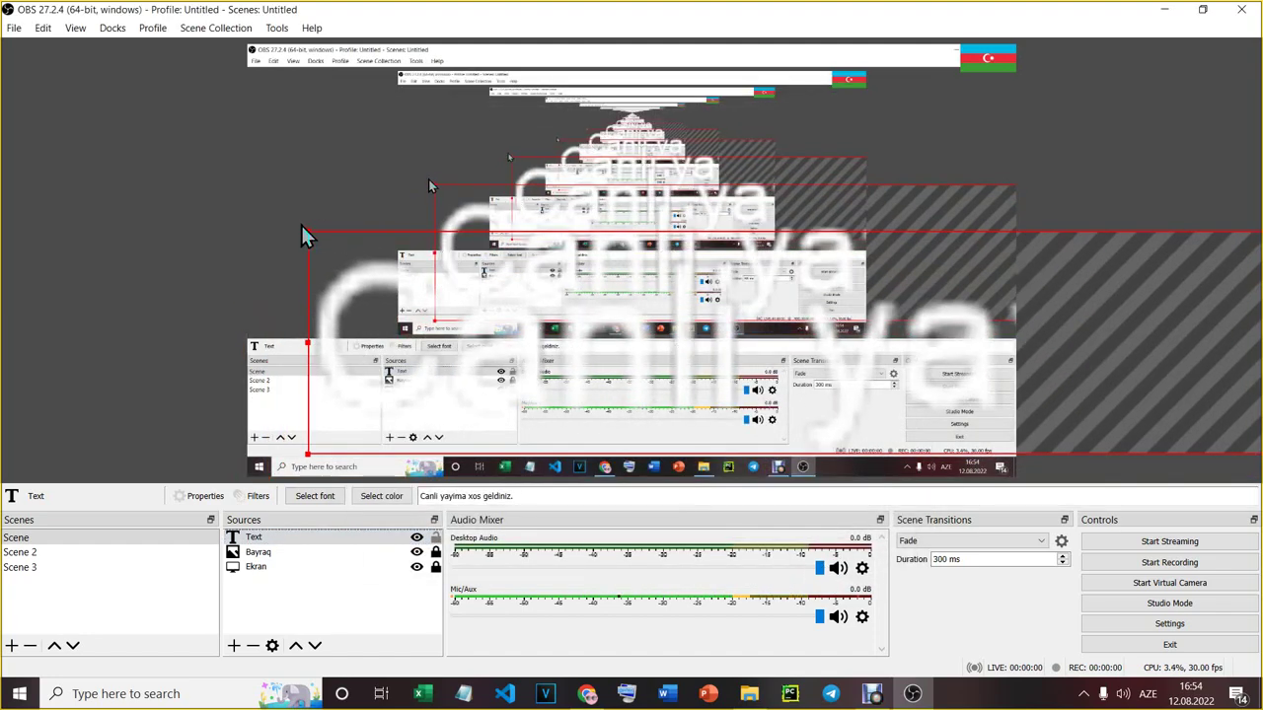
{"action": "left_click_drag", "start_coordinate": [308, 228], "coordinate": [779, 362]}
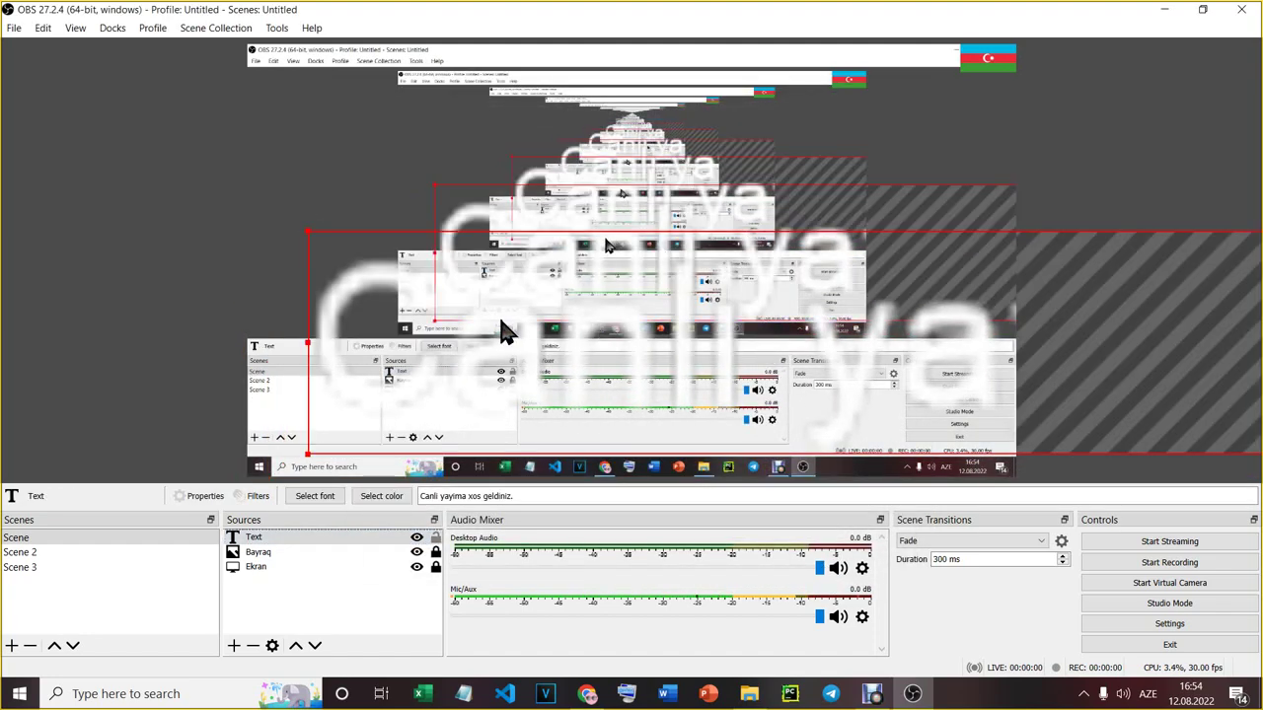
{"action": "left_click_drag", "start_coordinate": [308, 228], "coordinate": [329, 276]}
{"action": "left_click_drag", "start_coordinate": [304, 234], "coordinate": [549, 335]}
{"action": "left_click_drag", "start_coordinate": [601, 383], "coordinate": [257, 415]}
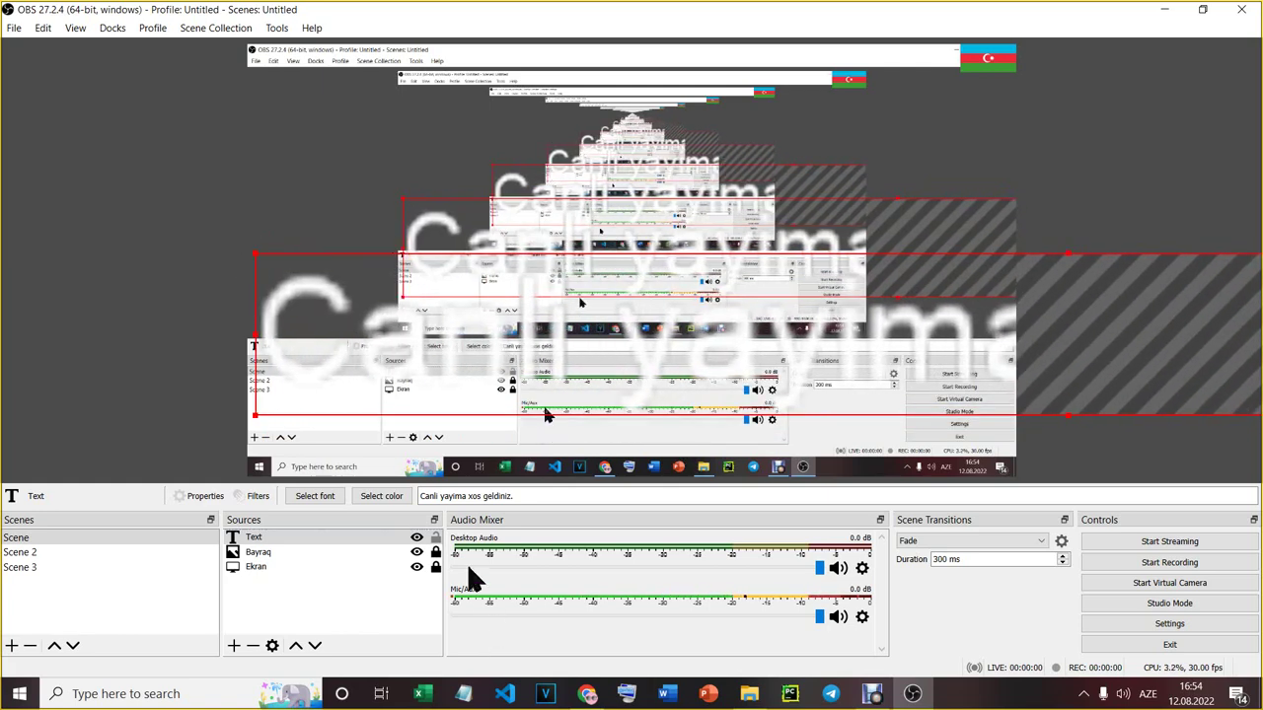
Pick Arial size 36 in the Text source's font picker and apply the properties
{"action": "right_click", "coordinate": [289, 532]}
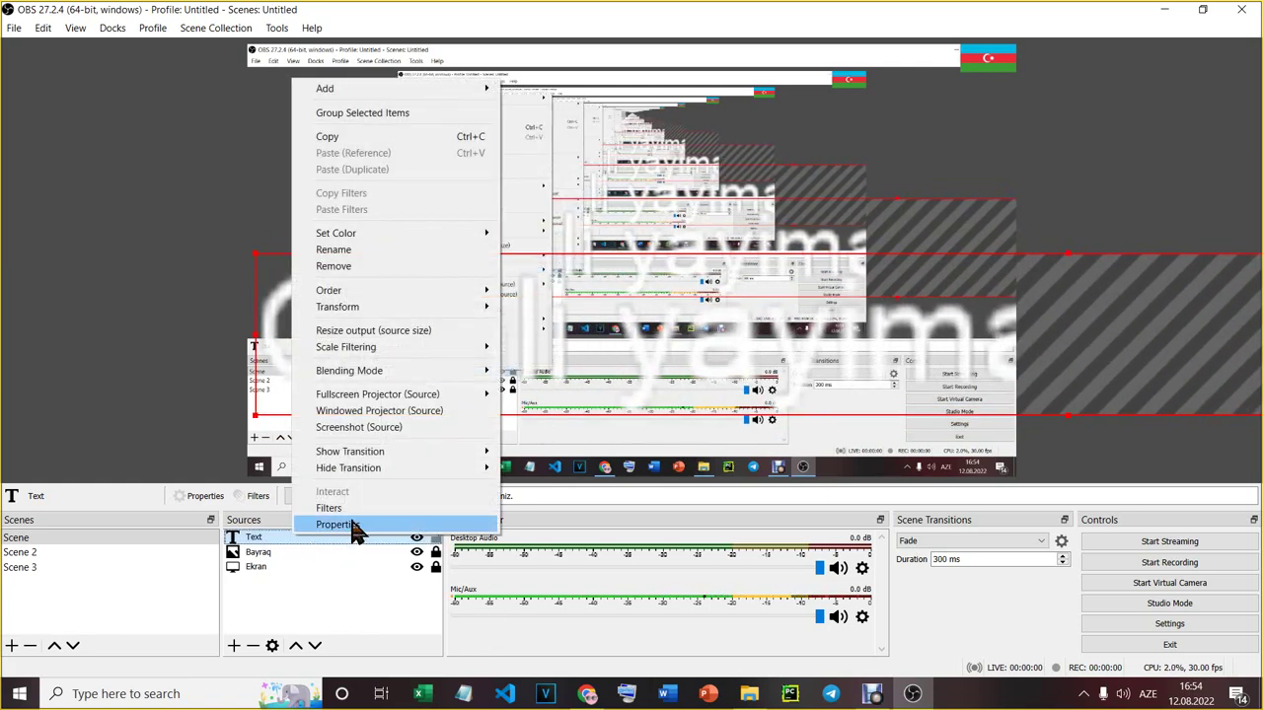
{"action": "left_click", "coordinate": [353, 526]}
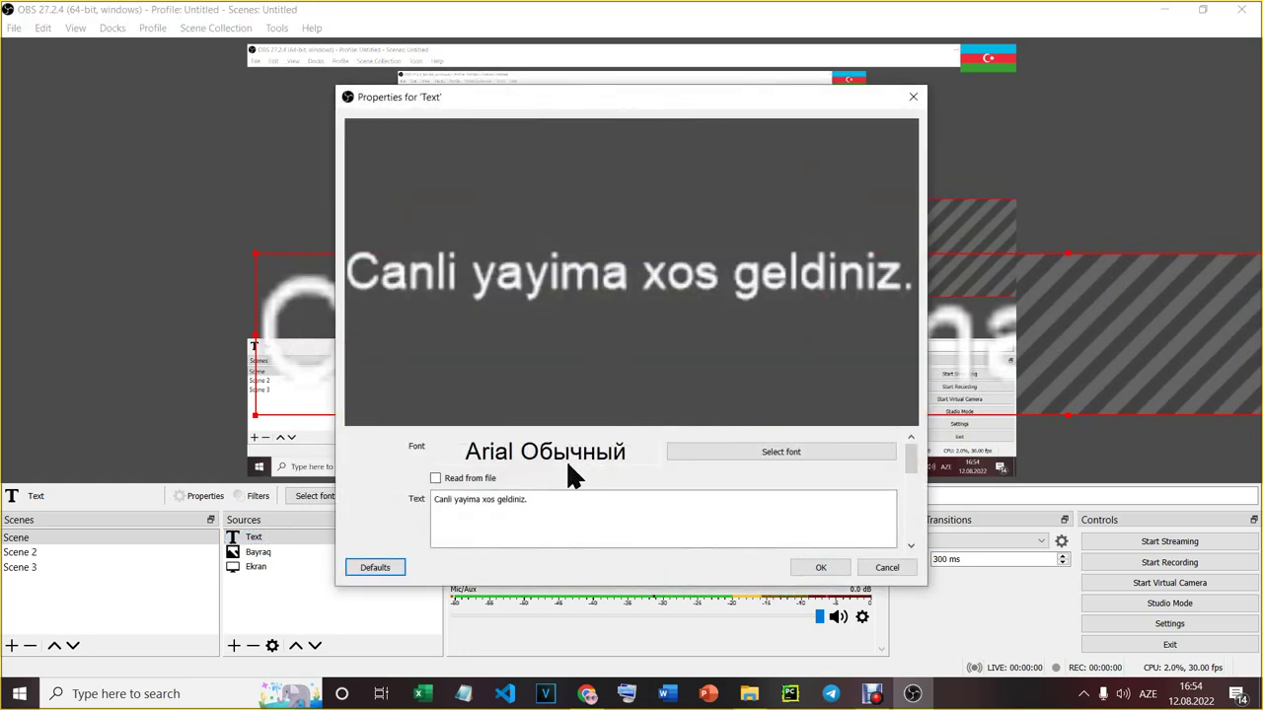
{"action": "left_click", "coordinate": [766, 459]}
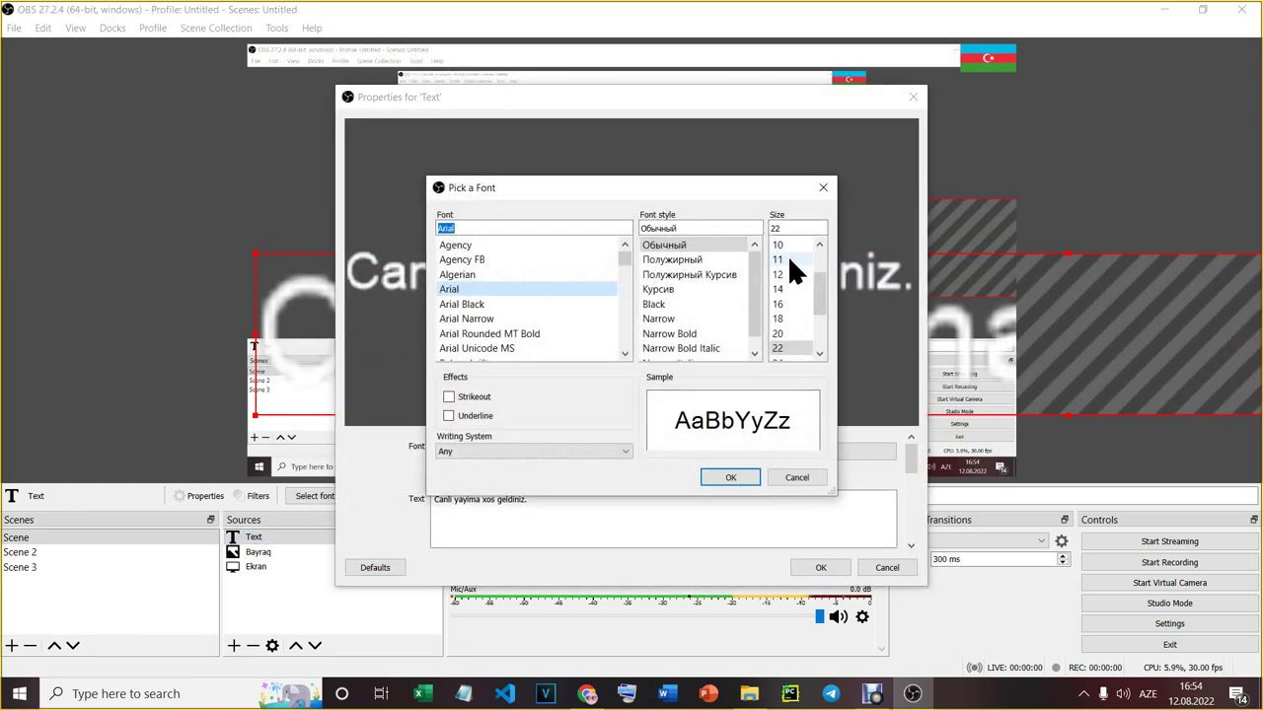
{"action": "scroll", "coordinate": [814, 322], "scroll_direction": "down", "scroll_amount": 2}
{"action": "left_click", "coordinate": [784, 318]}
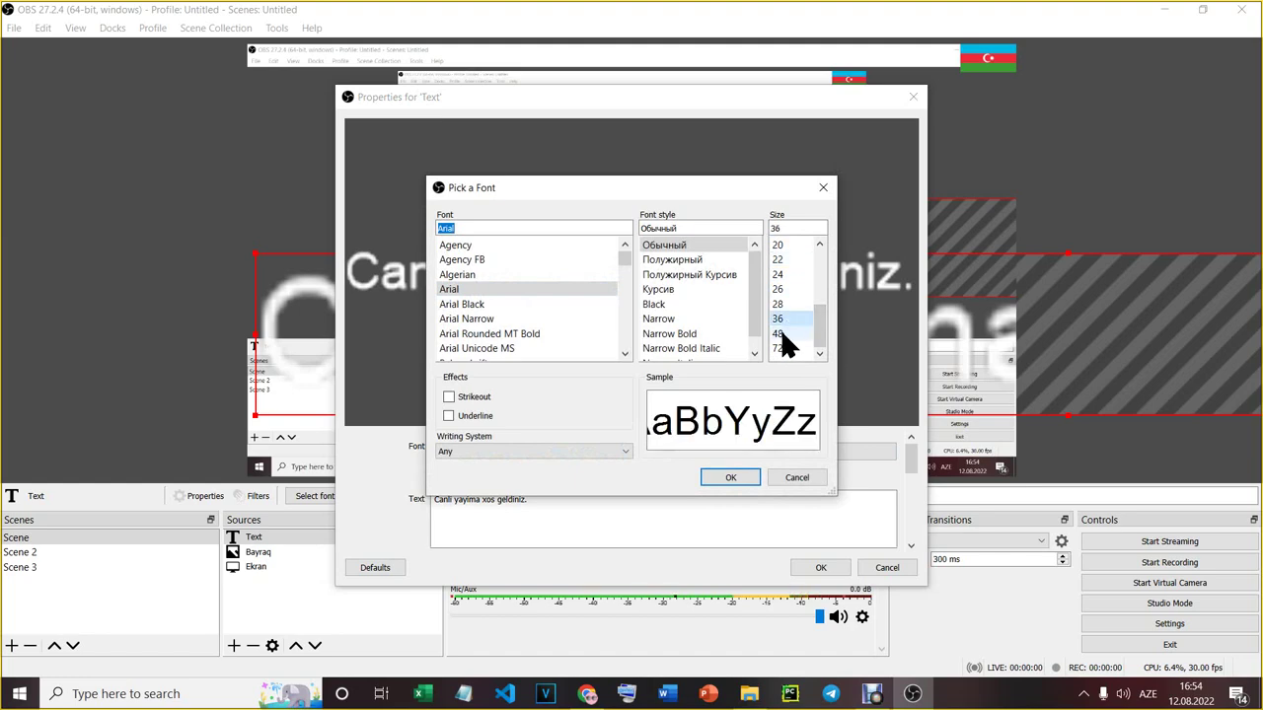
{"action": "left_click", "coordinate": [733, 479]}
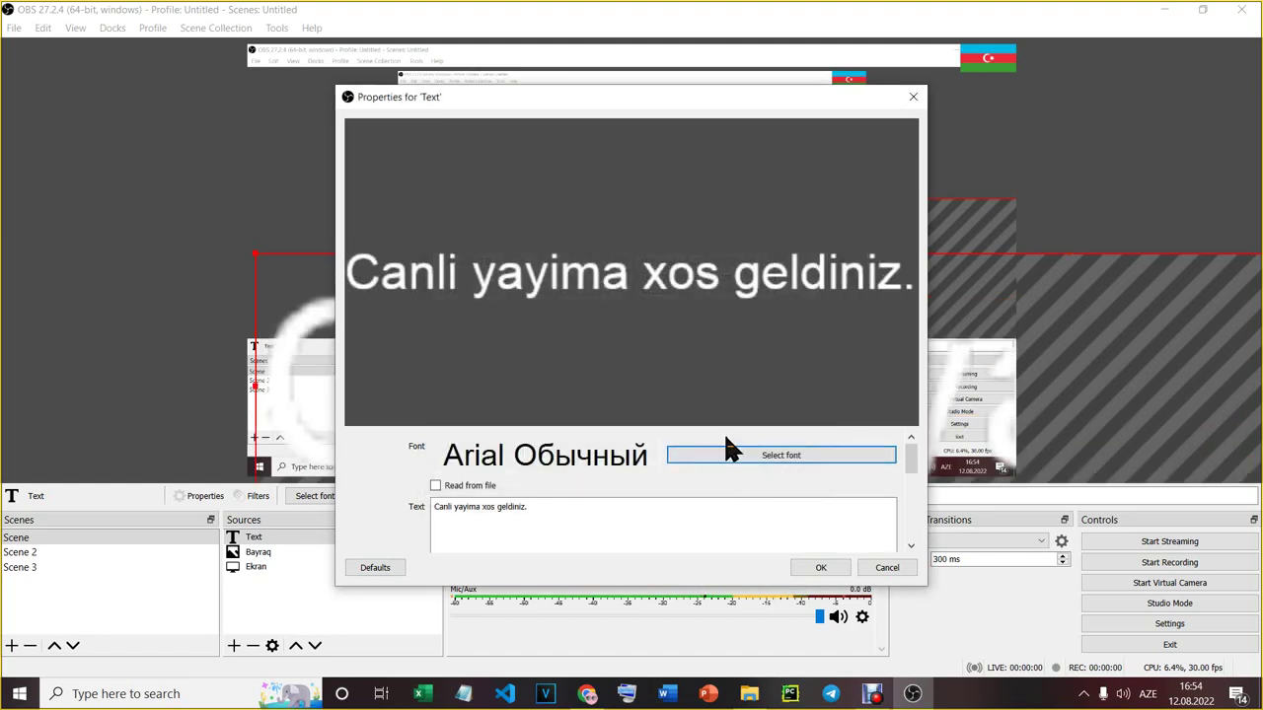
{"action": "left_click", "coordinate": [826, 572]}
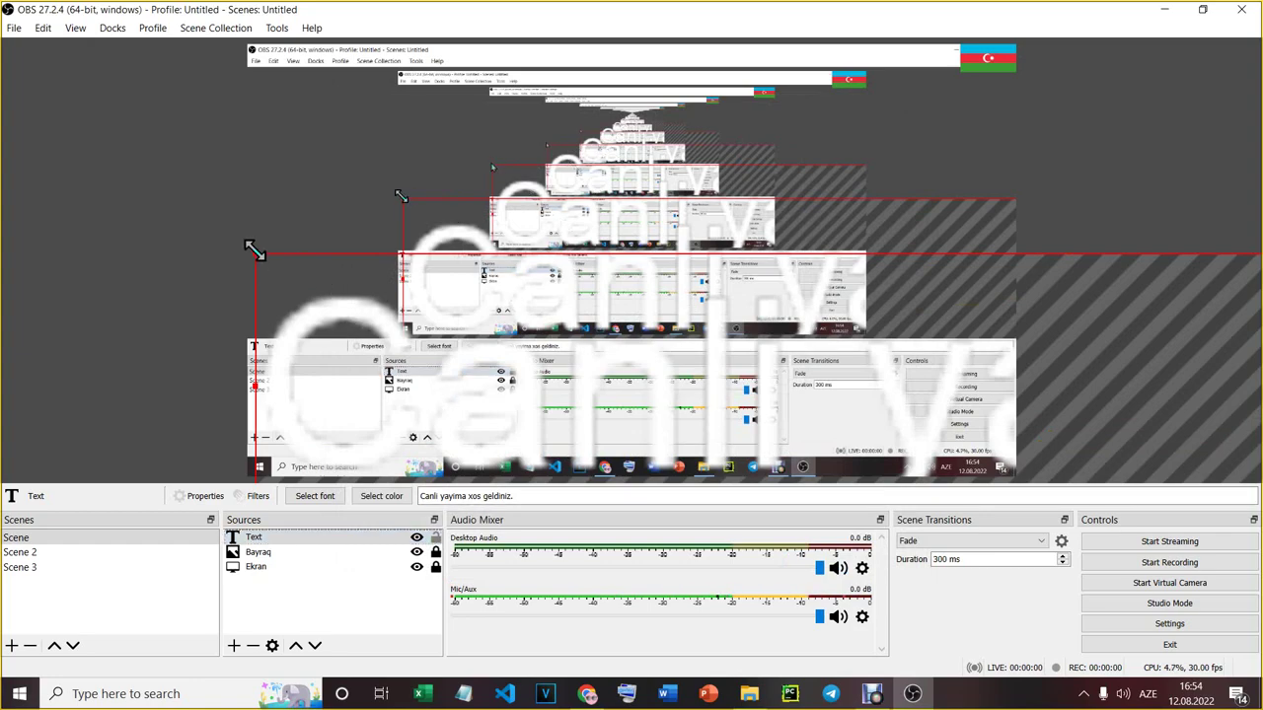
Try resizing the welcome text, undoing the unwanted resizes with Ctrl+Z
{"action": "left_click_drag", "start_coordinate": [255, 251], "coordinate": [777, 305]}
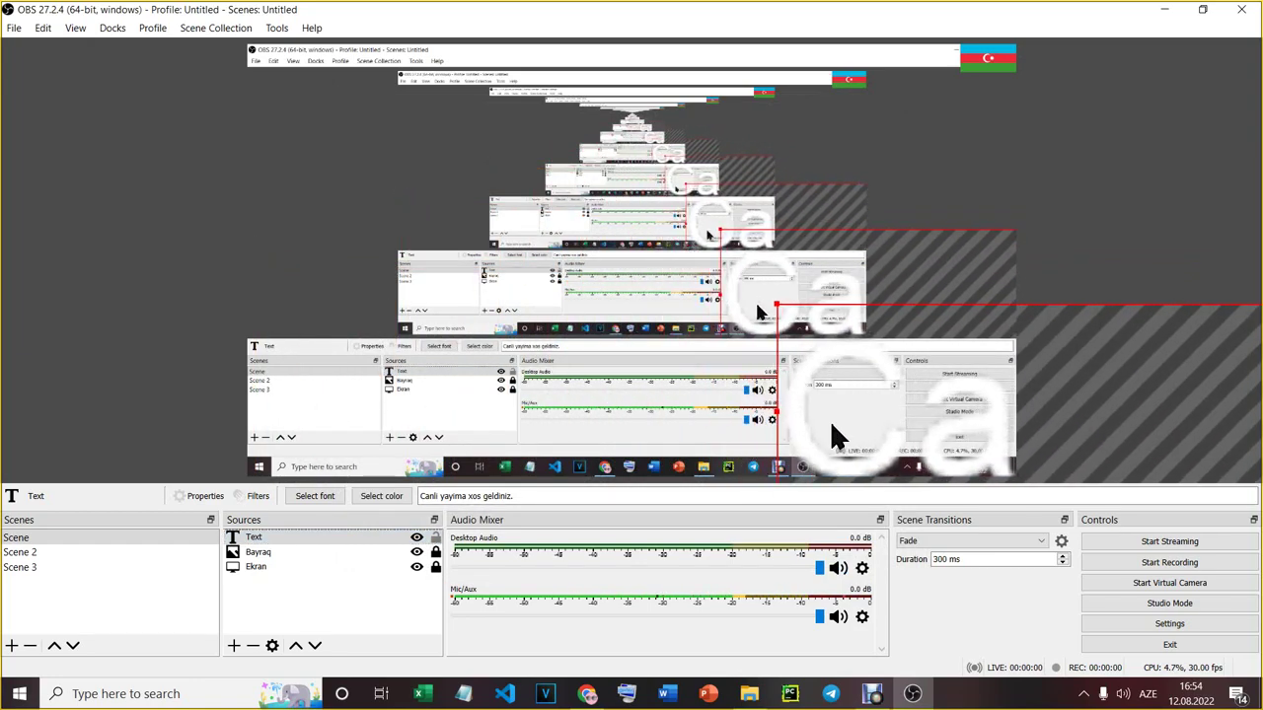
{"action": "left_click_drag", "start_coordinate": [785, 402], "coordinate": [854, 353]}
{"action": "left_click", "coordinate": [247, 148]}
{"action": "left_click", "coordinate": [254, 159]}
{"action": "key", "text": "ctrl+z"}
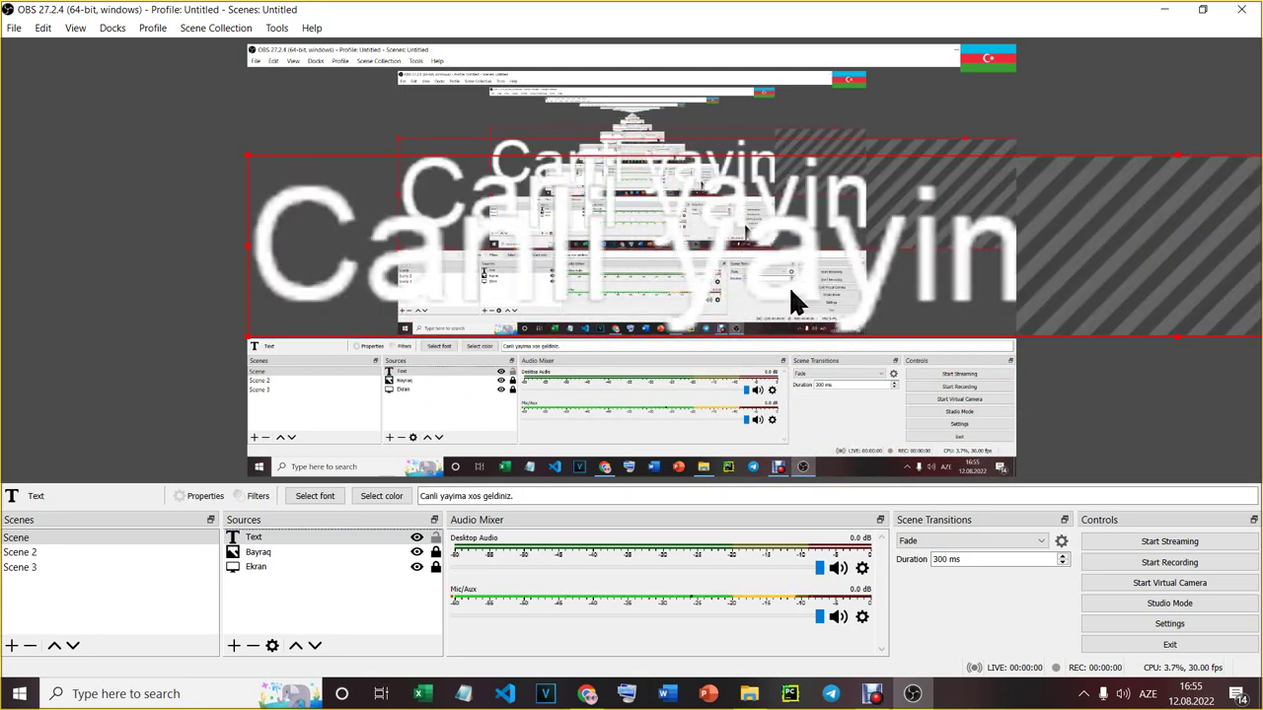
{"action": "left_click_drag", "start_coordinate": [247, 153], "coordinate": [701, 375]}
{"action": "key", "text": "ctrl+z"}
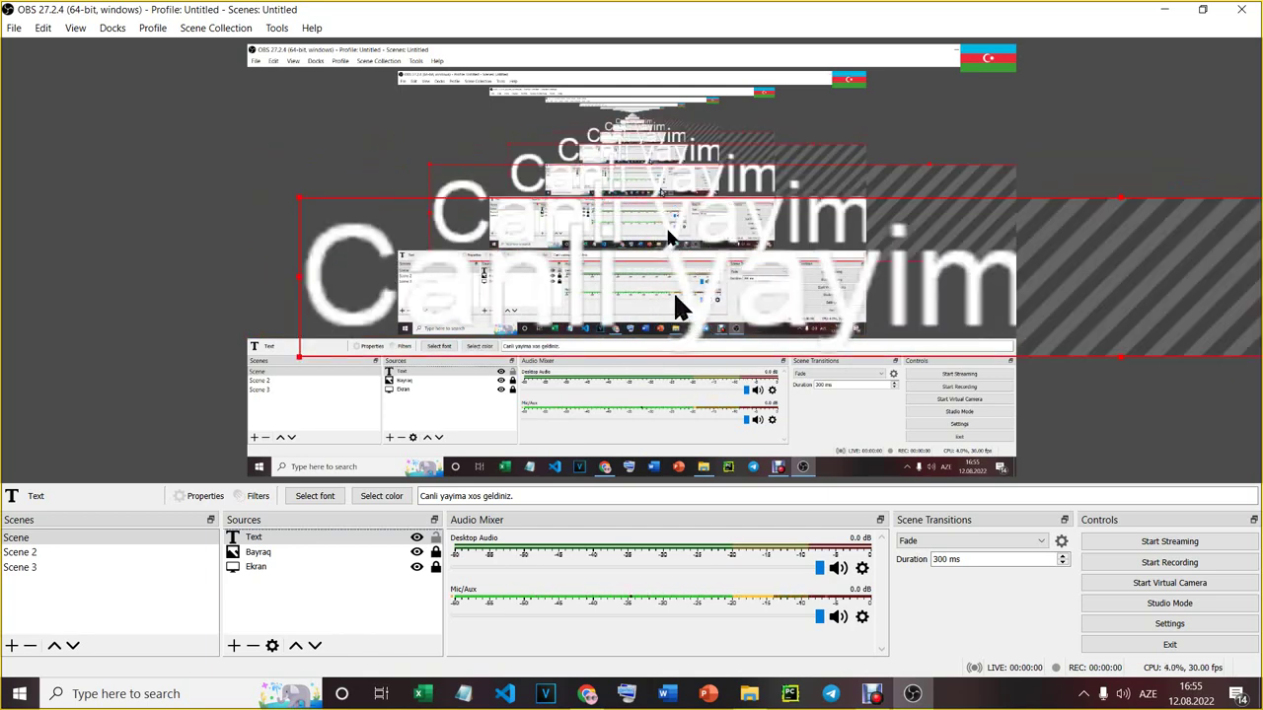
Shrink the text, move it to the bottom-left, and stretch its box rightward across the canvas
{"action": "left_click_drag", "start_coordinate": [293, 188], "coordinate": [390, 383]}
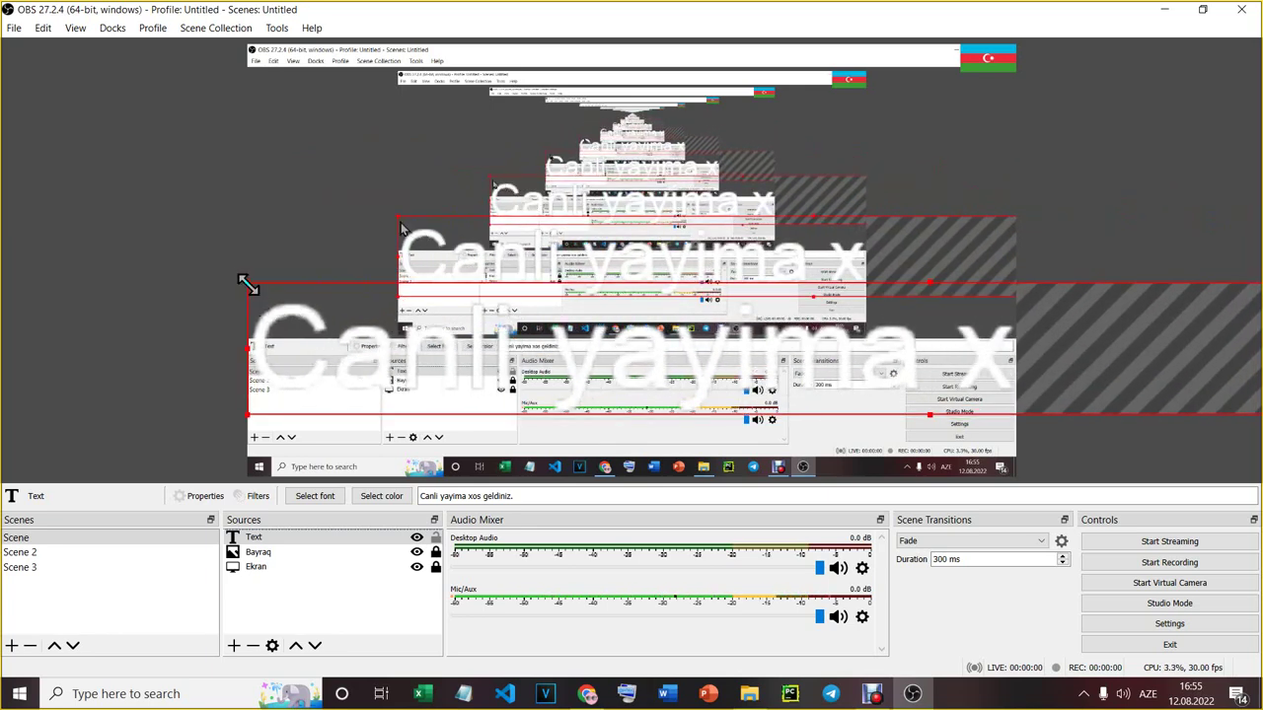
{"action": "left_click_drag", "start_coordinate": [261, 287], "coordinate": [592, 397]}
{"action": "left_click_drag", "start_coordinate": [720, 375], "coordinate": [410, 380]}
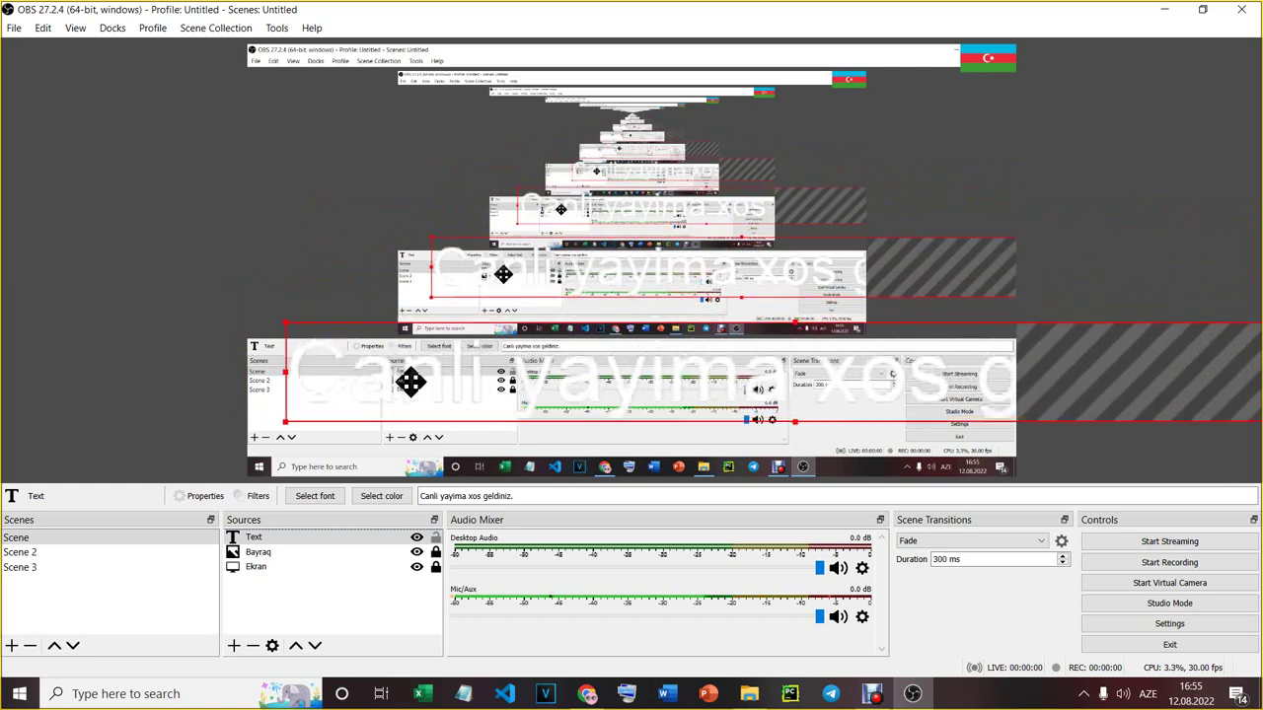
{"action": "left_click_drag", "start_coordinate": [284, 323], "coordinate": [331, 402]}
{"action": "left_click_drag", "start_coordinate": [289, 365], "coordinate": [452, 383]}
{"action": "left_click_drag", "start_coordinate": [572, 413], "coordinate": [358, 445]}
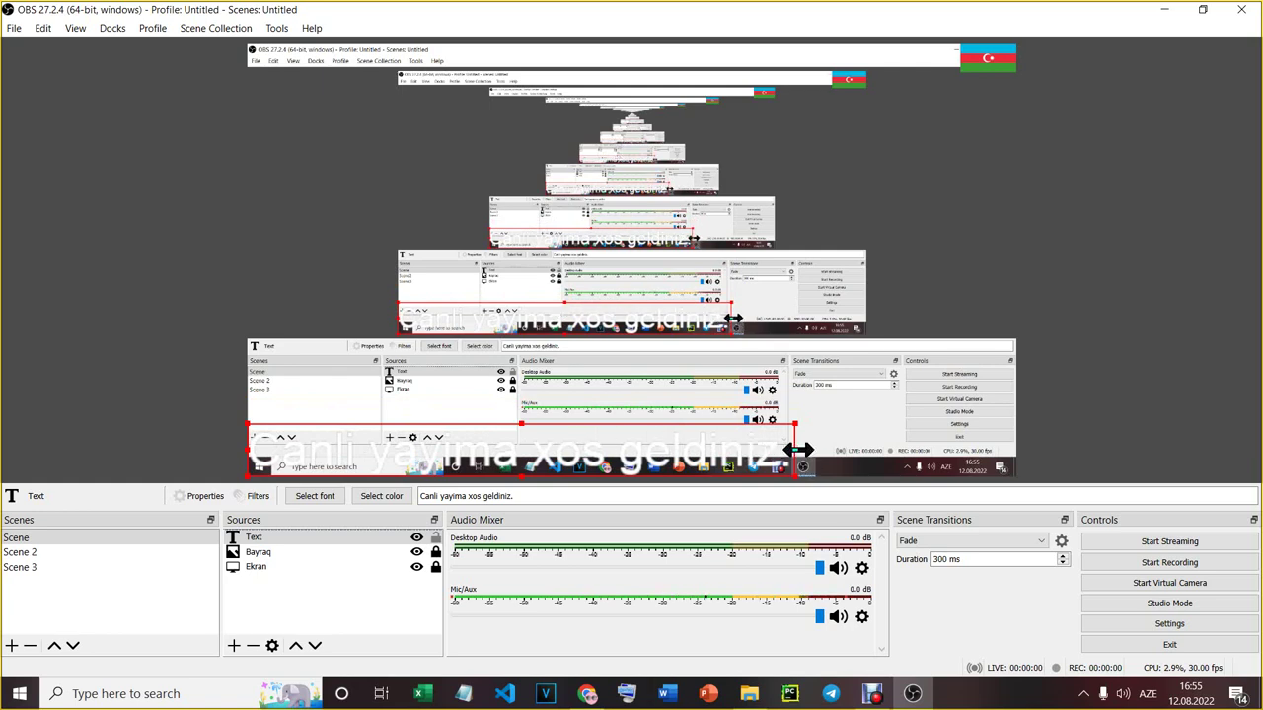
{"action": "left_click_drag", "start_coordinate": [797, 449], "coordinate": [1018, 446]}
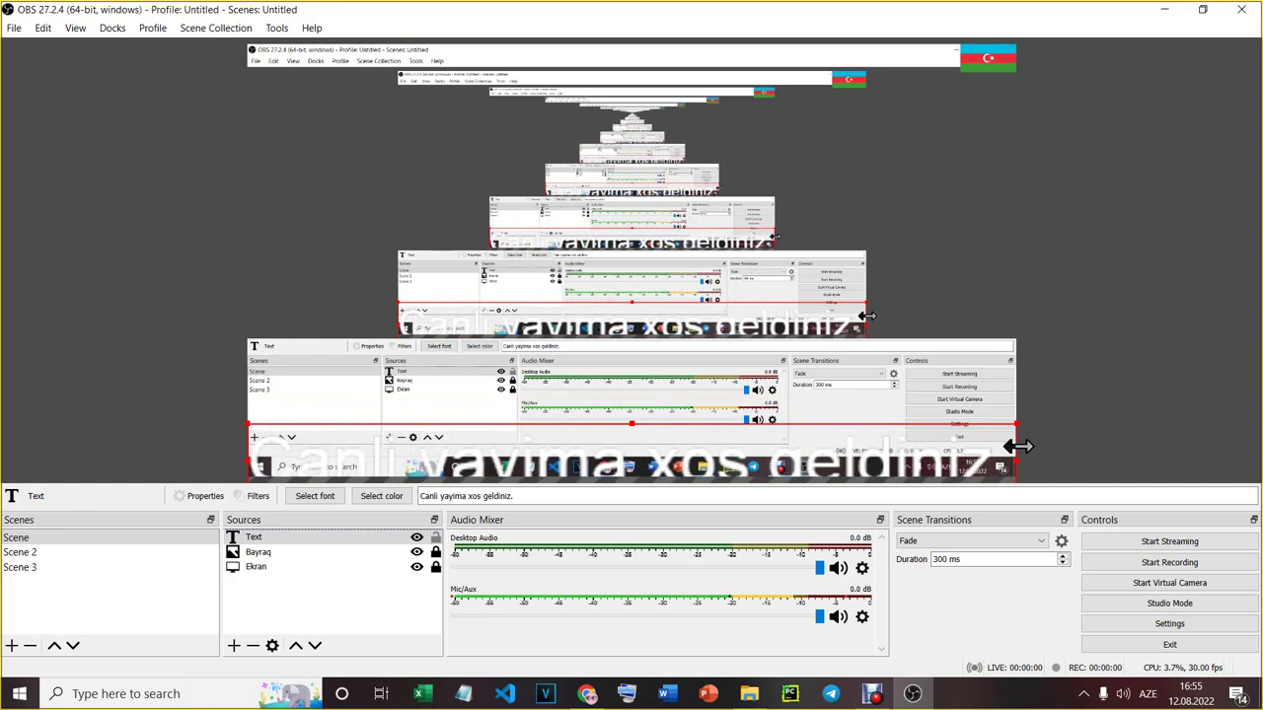
{"action": "left_click", "coordinate": [890, 418]}
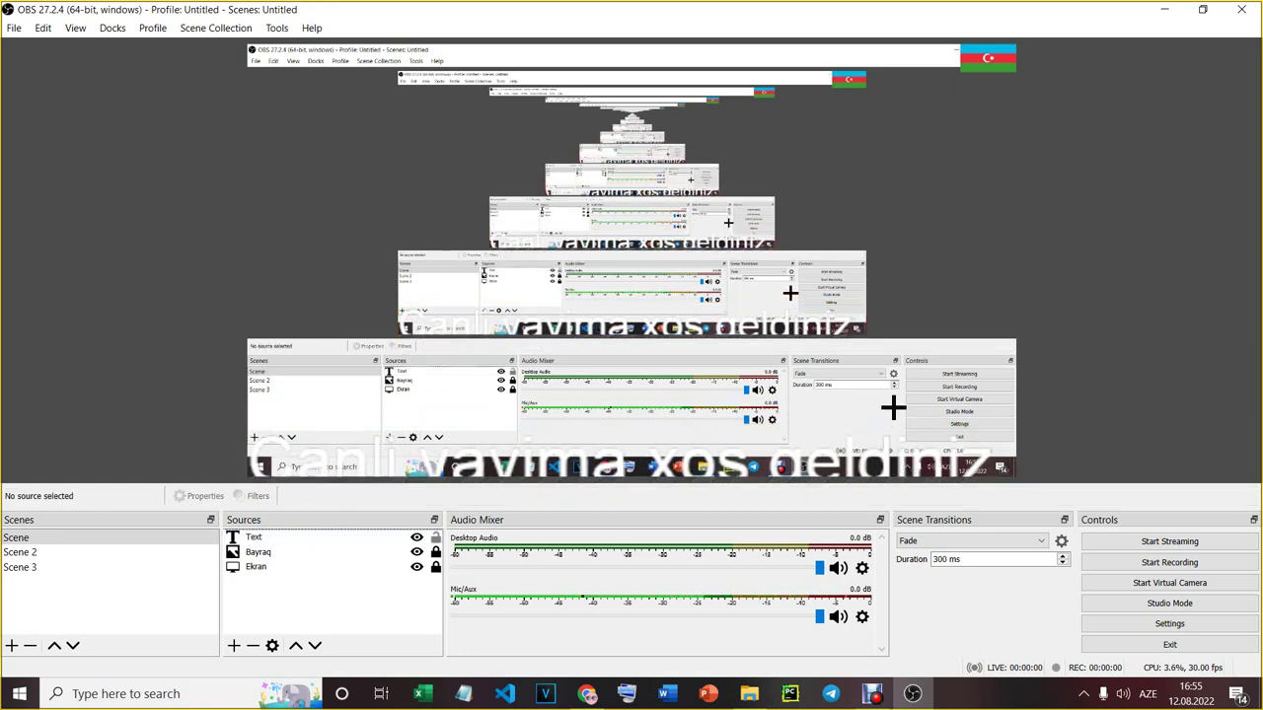
{"action": "left_click", "coordinate": [854, 469]}
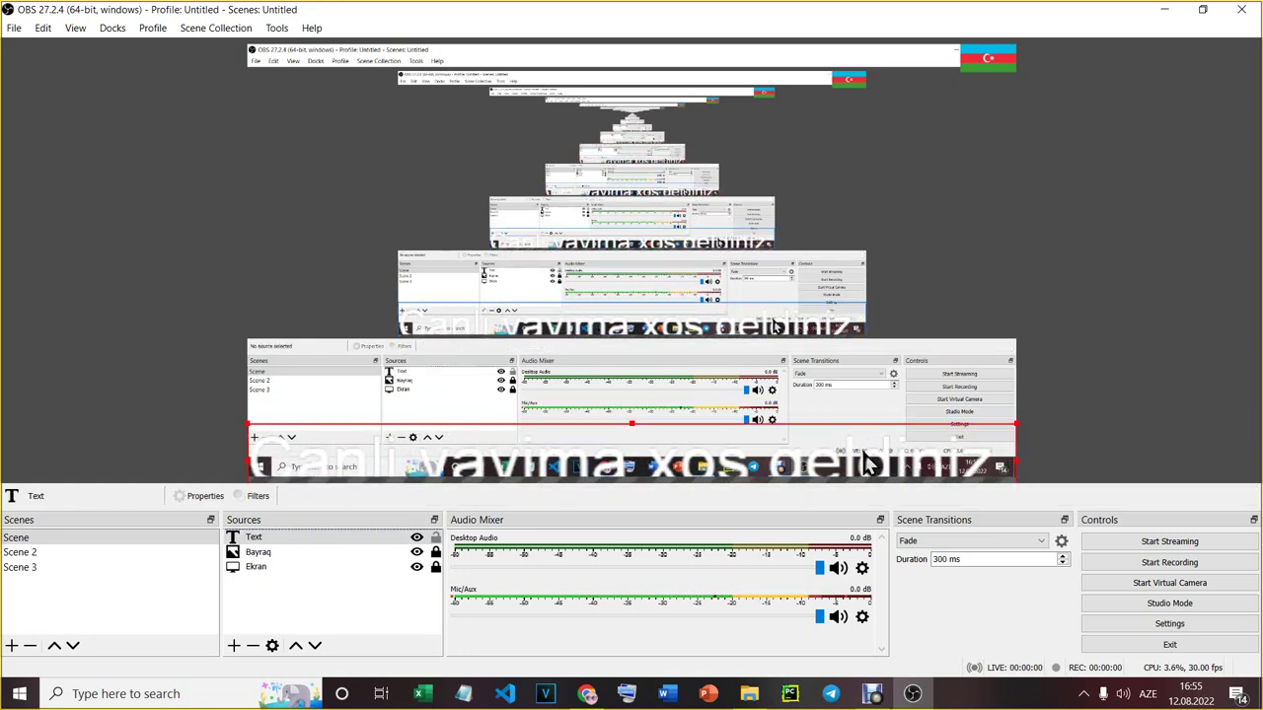
Add a Scroll filter to the Text source with horizontal speed 43
{"action": "right_click", "coordinate": [278, 538]}
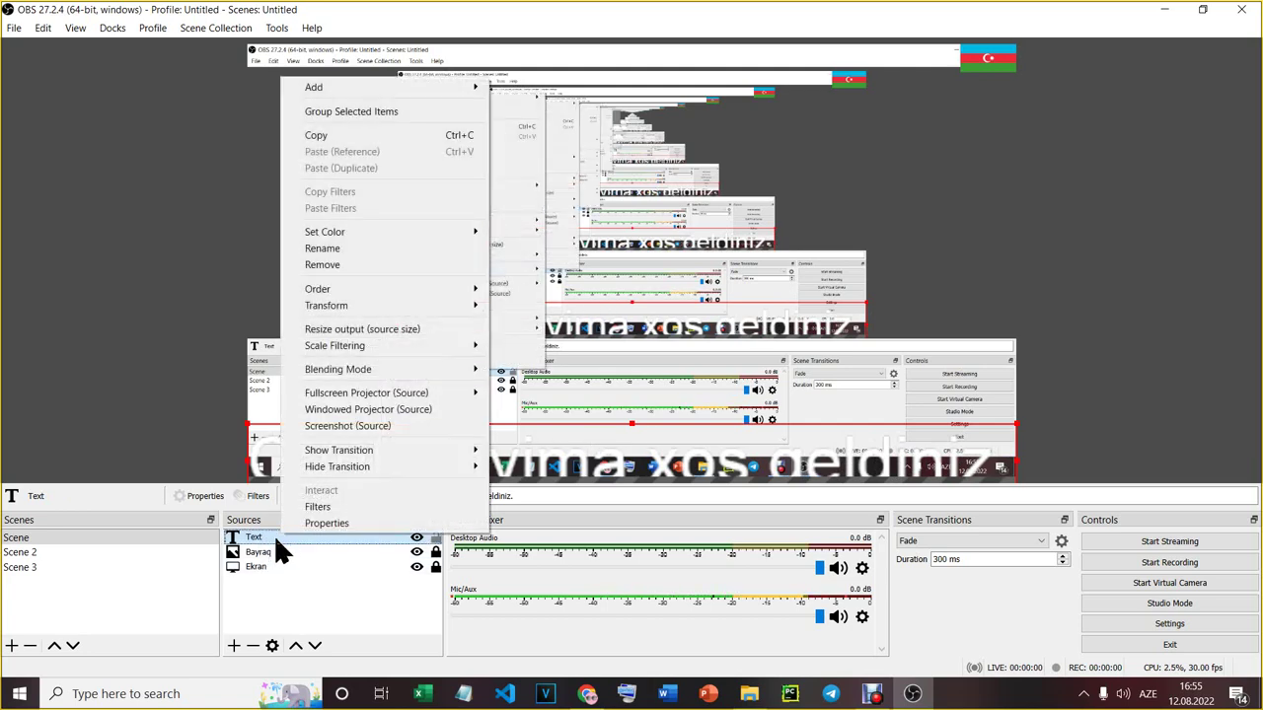
{"action": "left_click", "coordinate": [336, 507]}
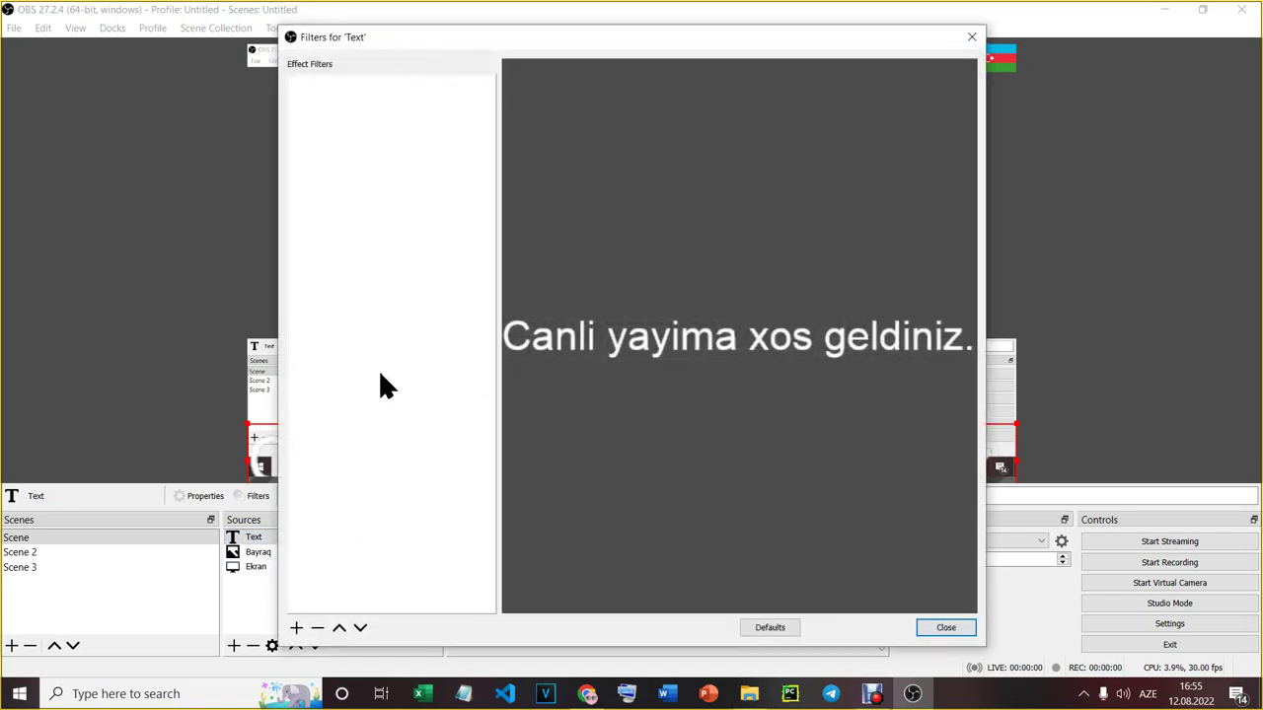
{"action": "right_click", "coordinate": [380, 374]}
{"action": "mouse_move", "coordinate": [429, 380]}
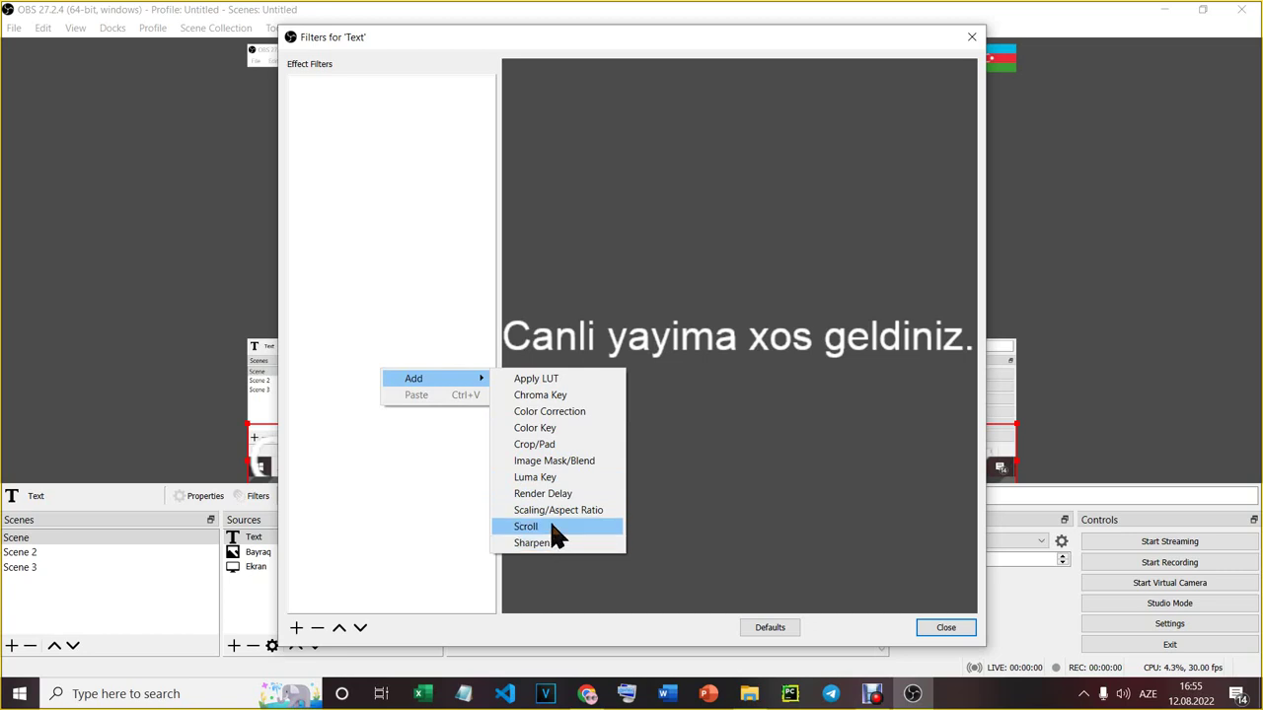
{"action": "left_click", "coordinate": [554, 524]}
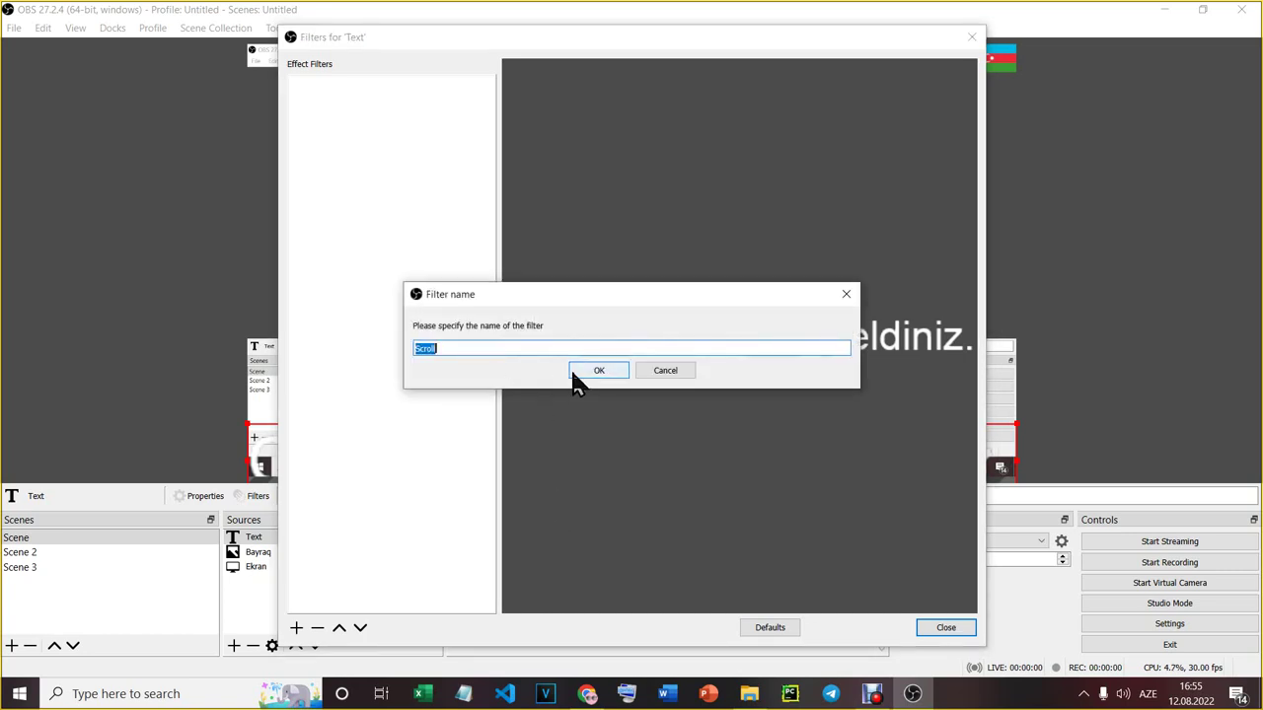
{"action": "left_click", "coordinate": [590, 368]}
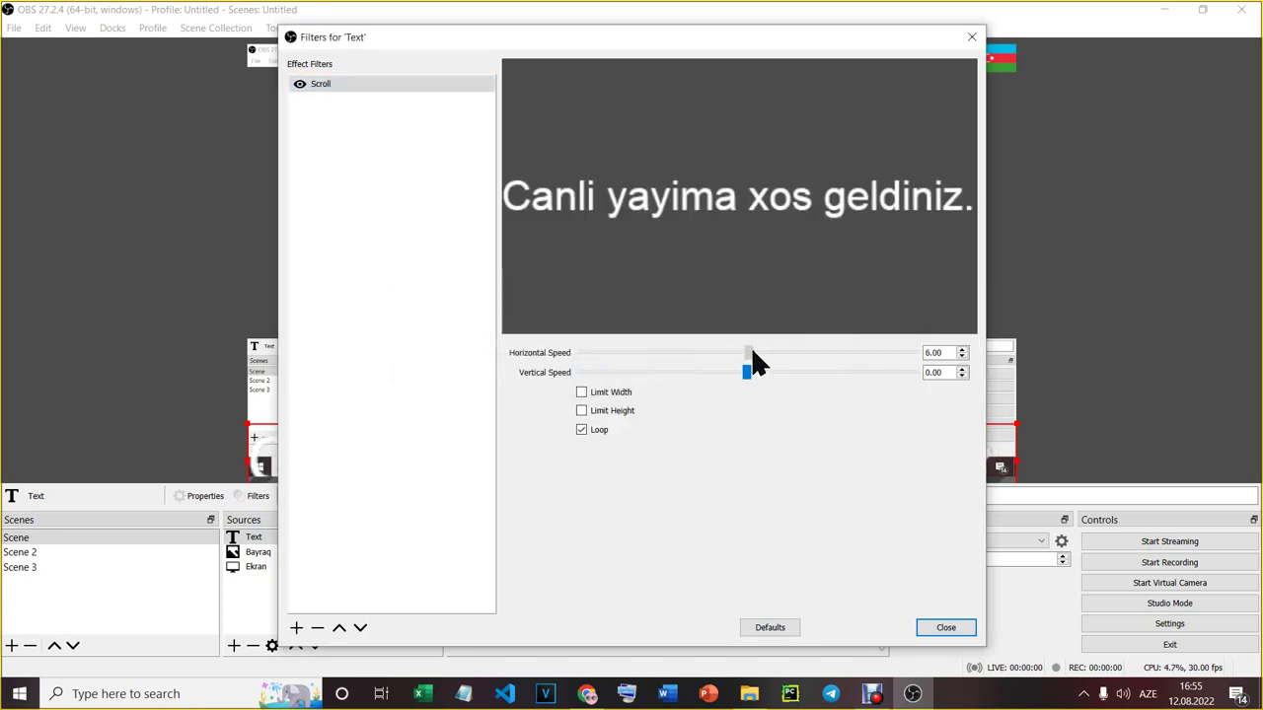
{"action": "left_click_drag", "start_coordinate": [749, 351], "coordinate": [761, 352]}
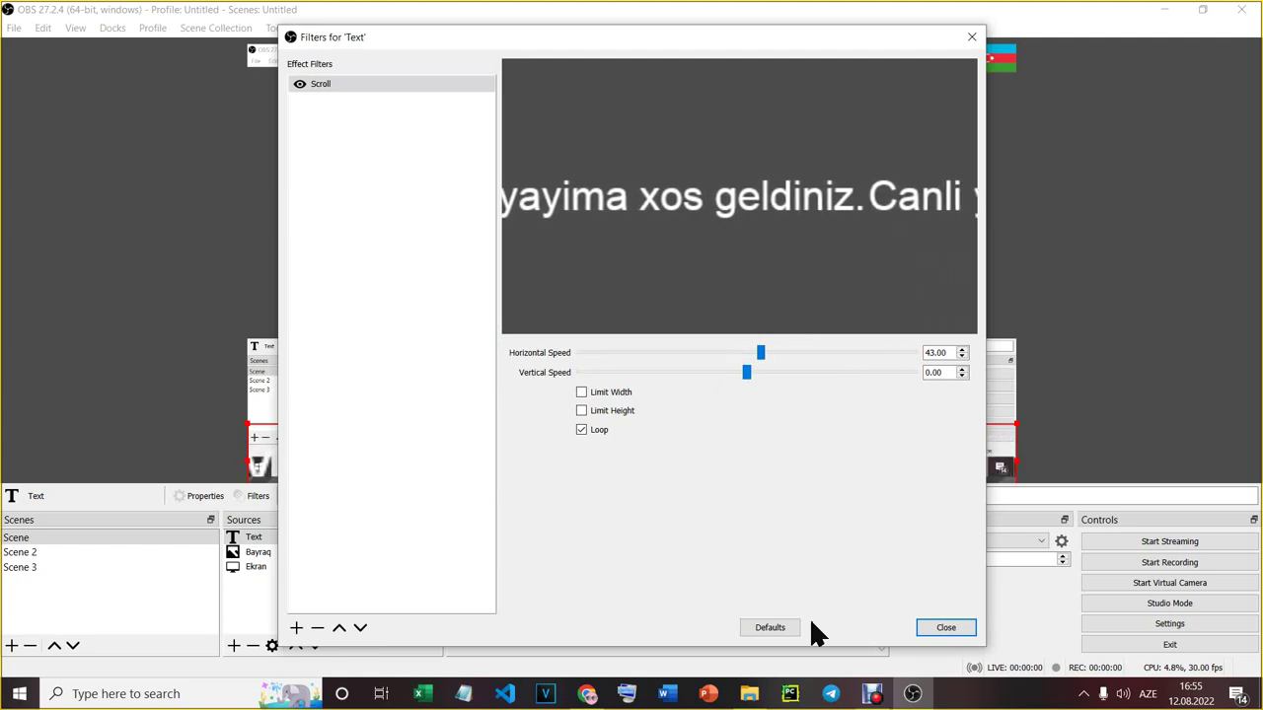
{"action": "left_click", "coordinate": [942, 628]}
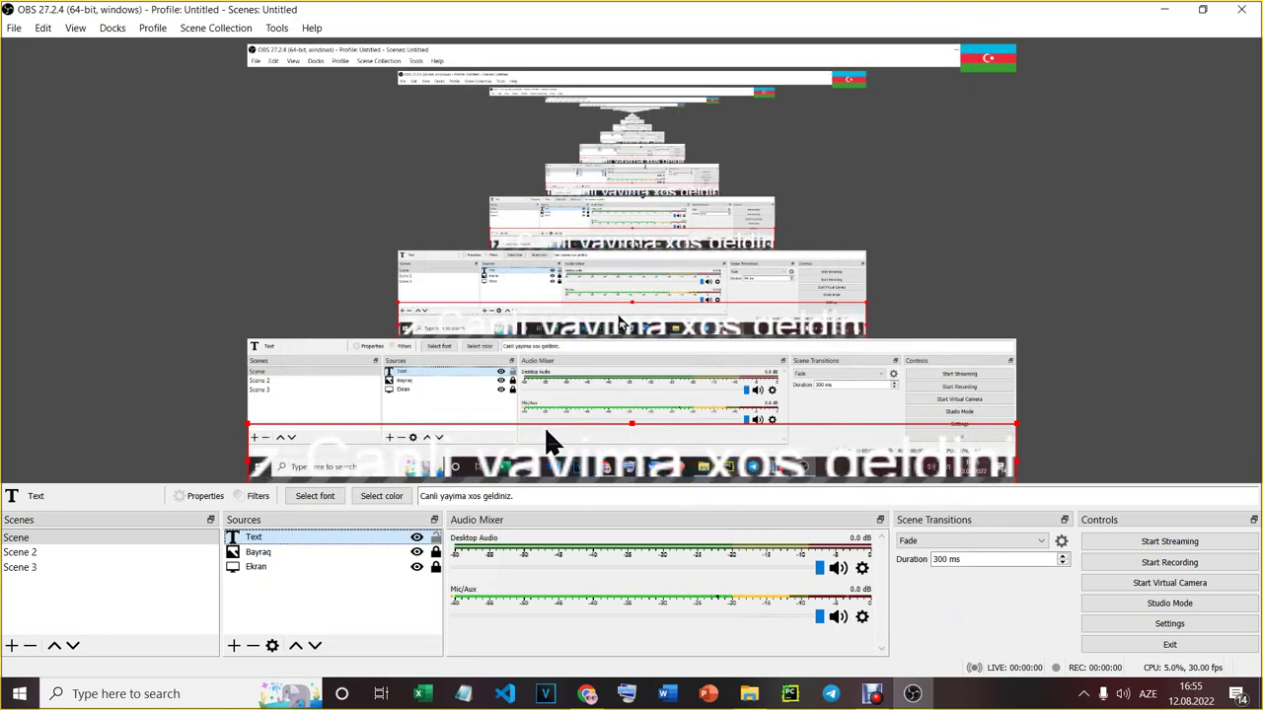
Reopen the Text source's filters and close them without adding another filter
{"action": "right_click", "coordinate": [291, 539]}
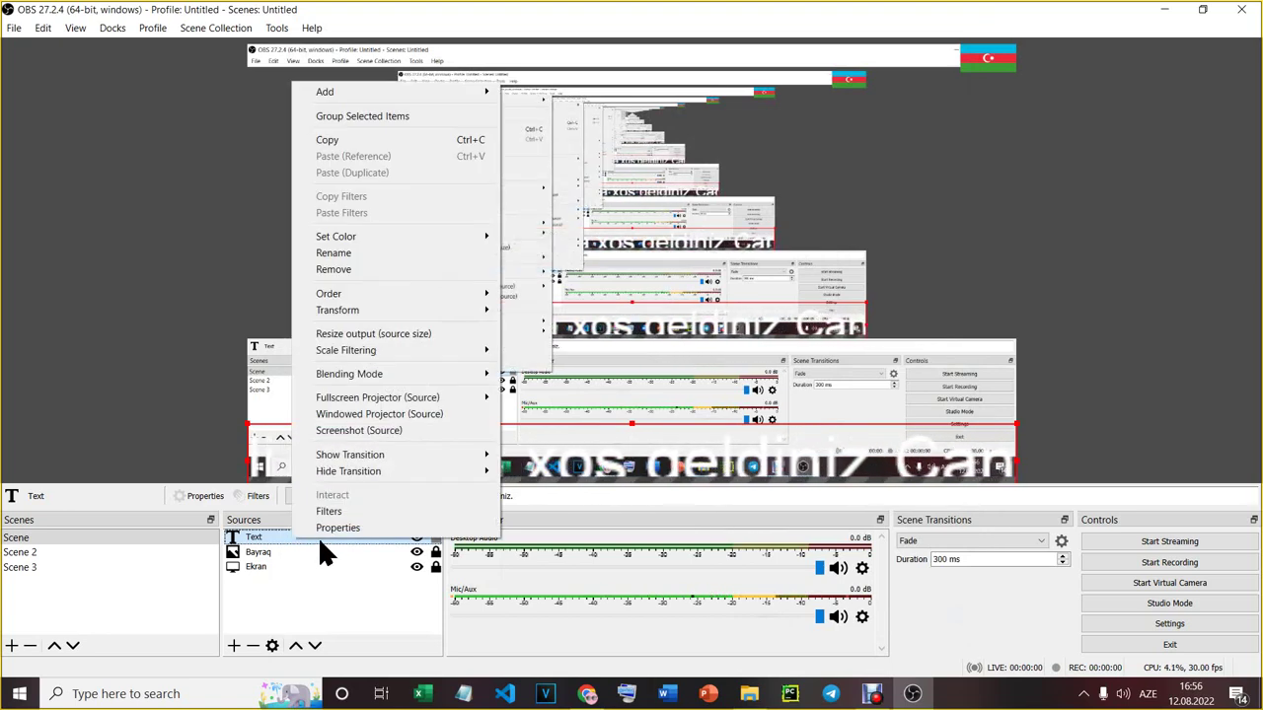
{"action": "left_click", "coordinate": [335, 511]}
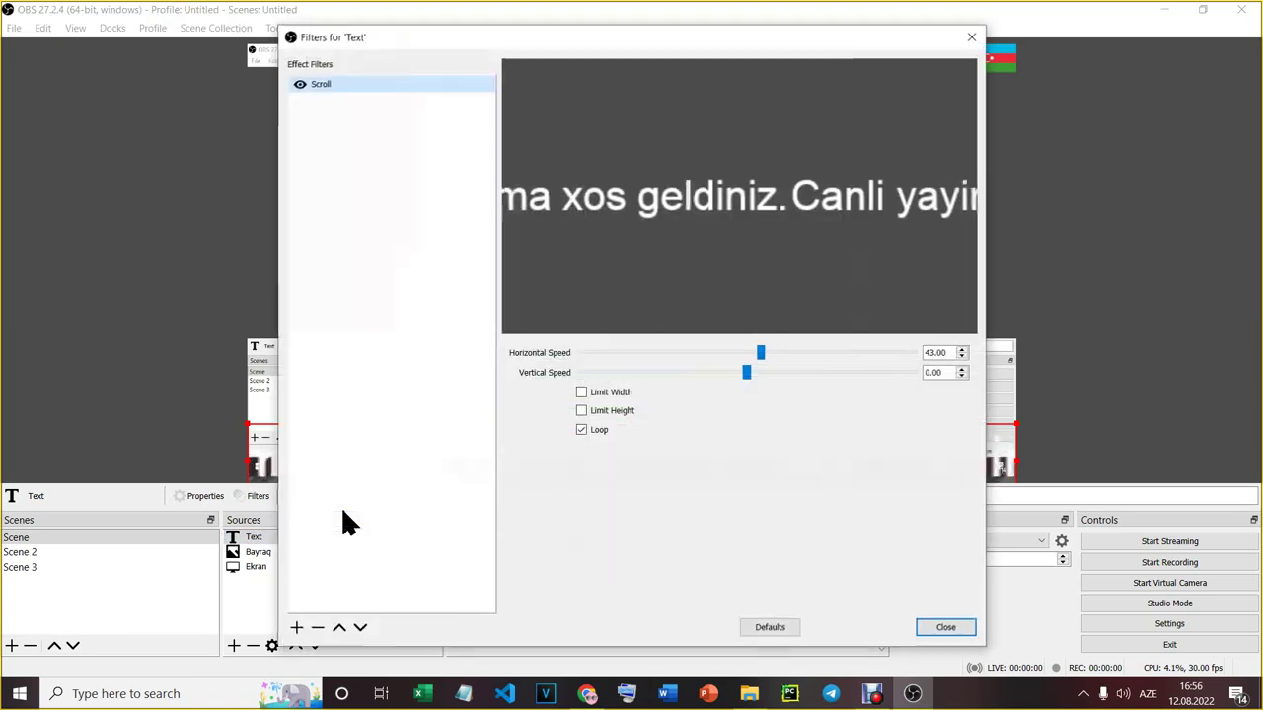
{"action": "right_click", "coordinate": [389, 207]}
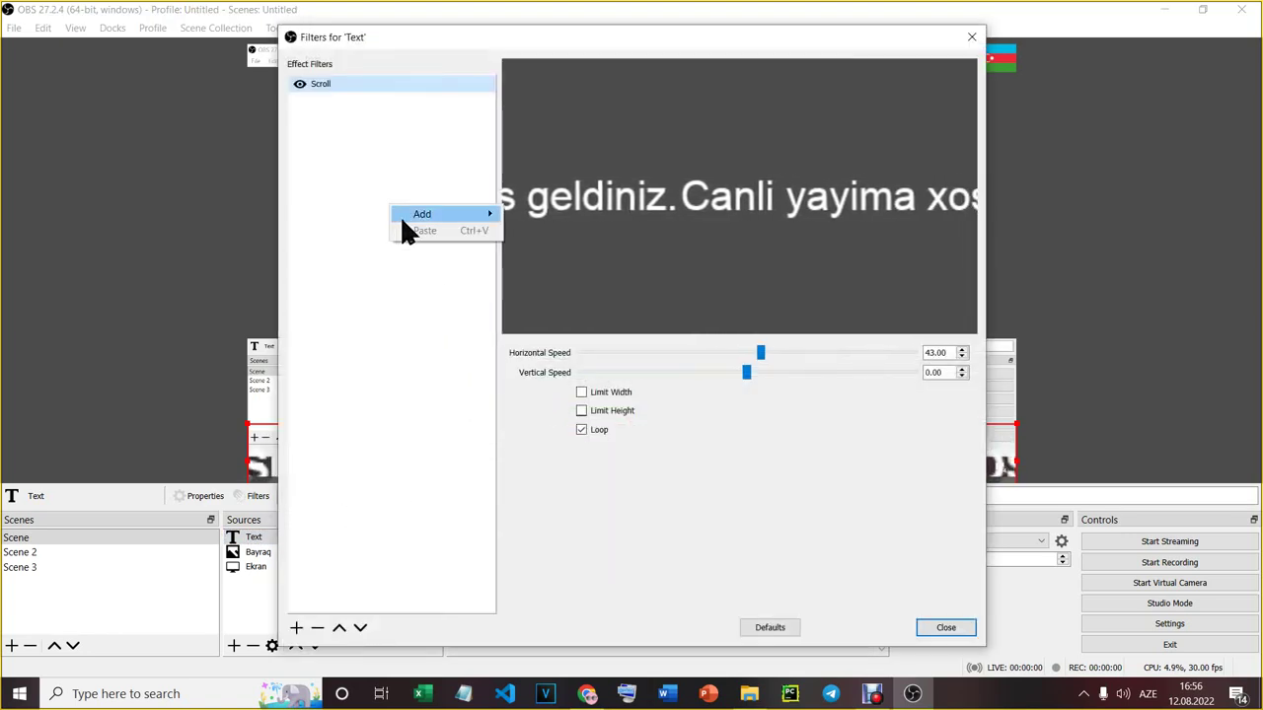
{"action": "mouse_move", "coordinate": [452, 215]}
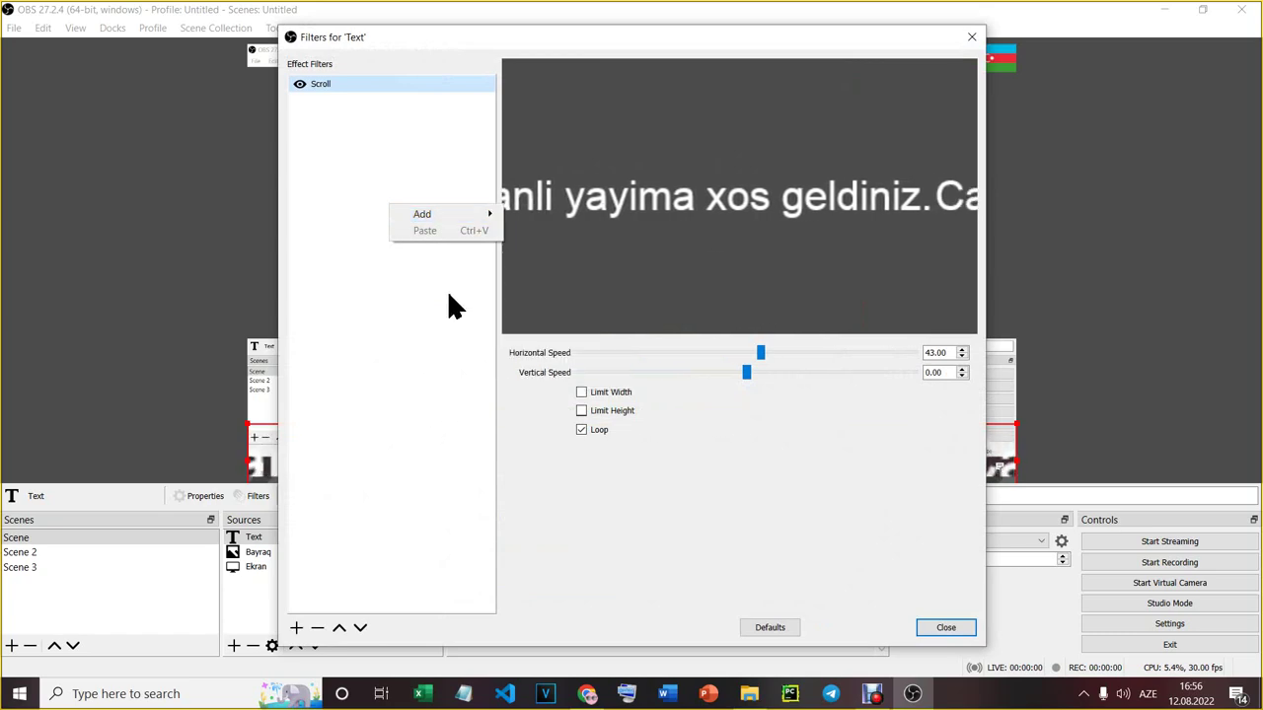
{"action": "left_click", "coordinate": [414, 395]}
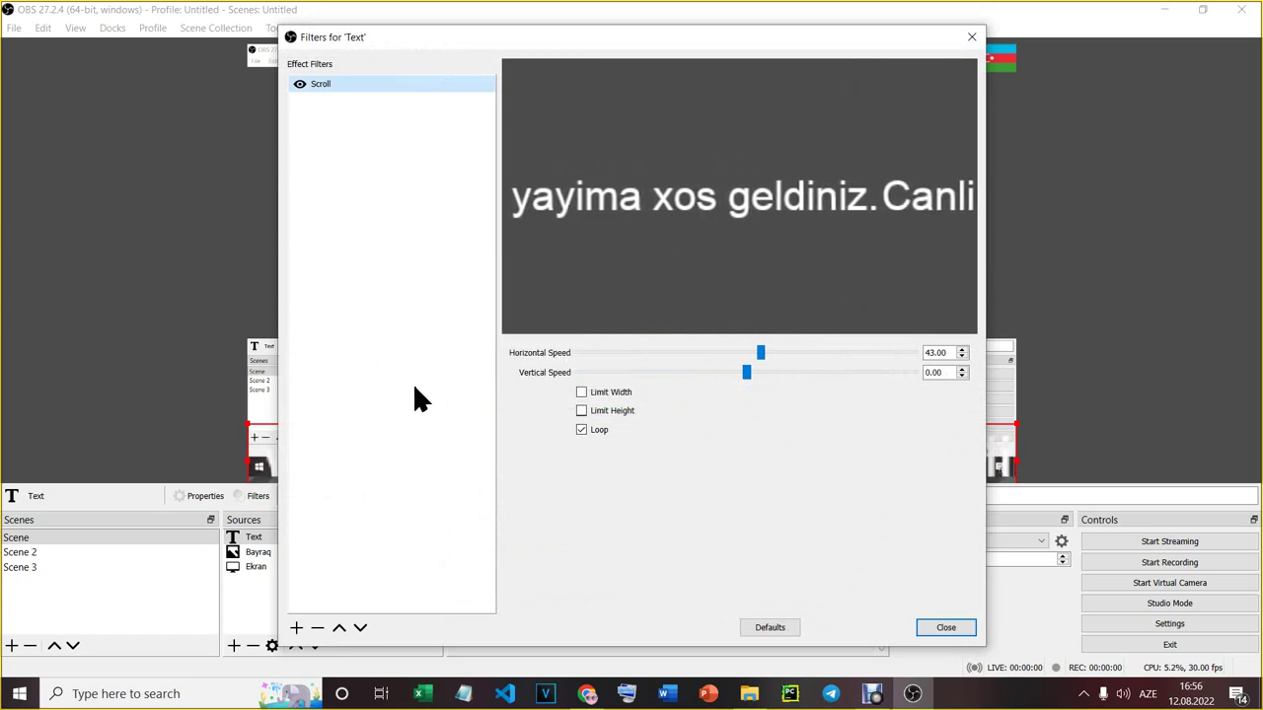
{"action": "left_click", "coordinate": [972, 36]}
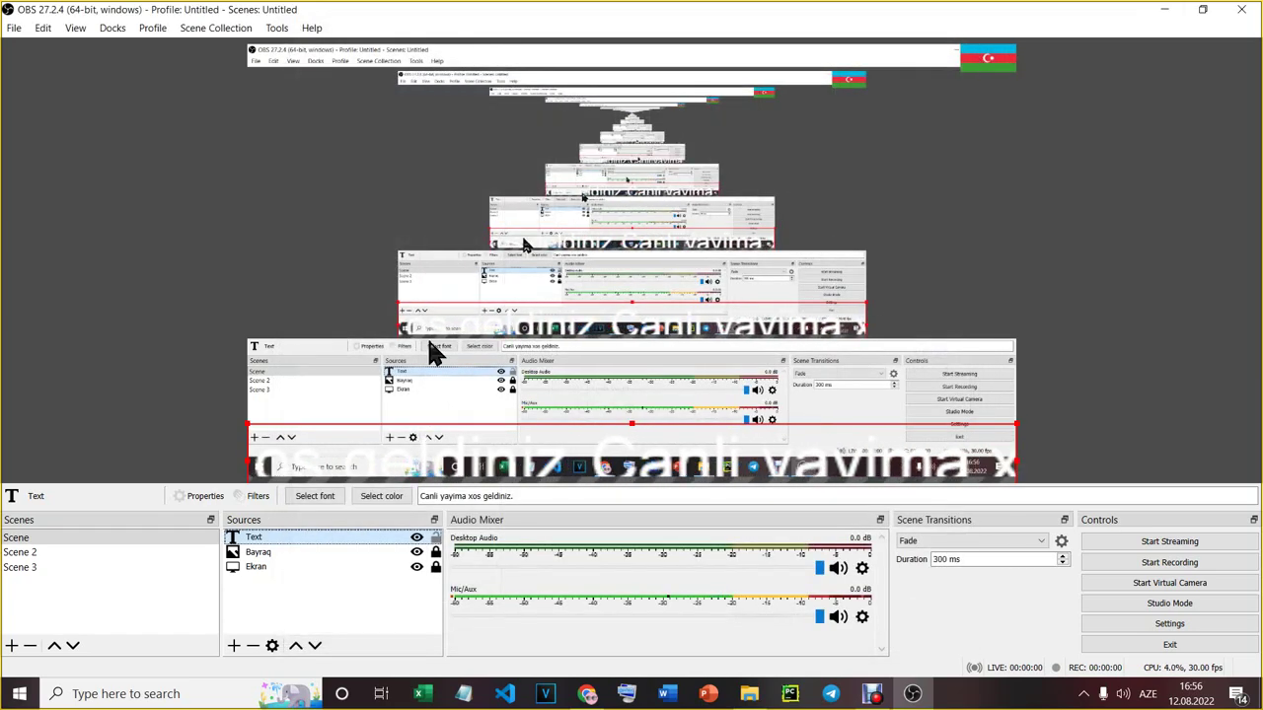
Add a Video Capture Device source named Kamera with the webcam's default properties
{"action": "left_click", "coordinate": [233, 646]}
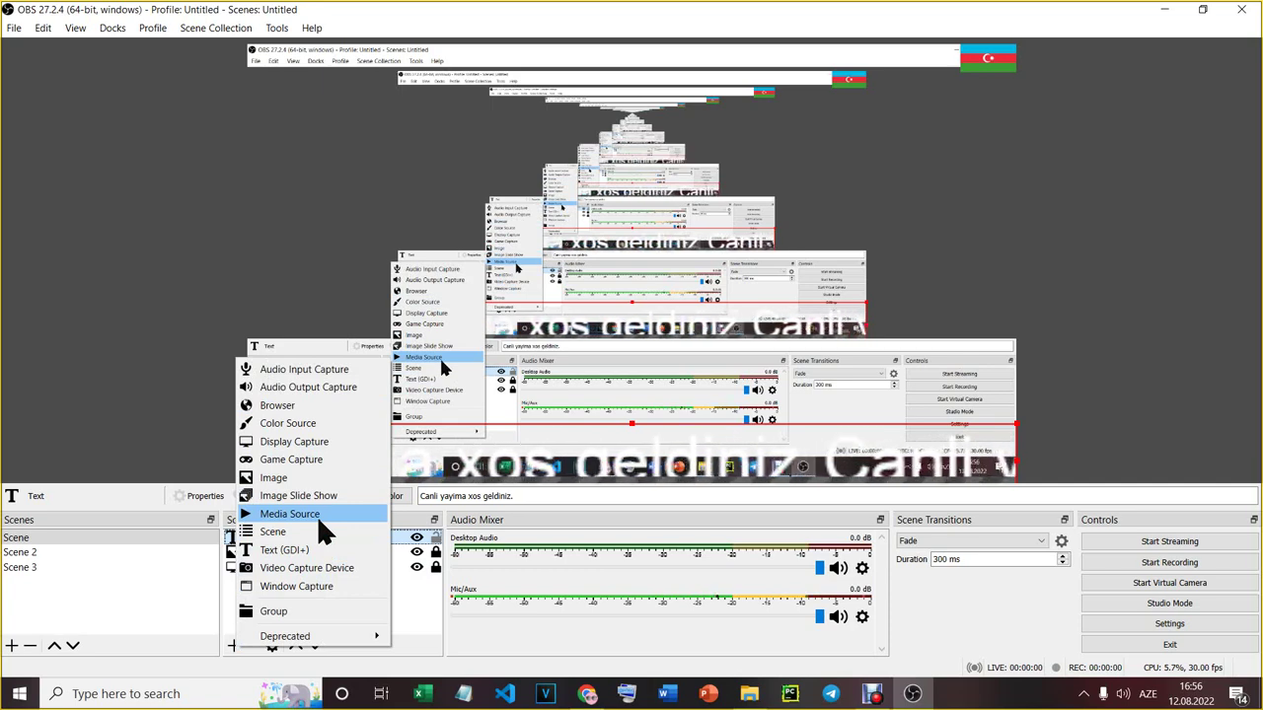
{"action": "left_click", "coordinate": [326, 571]}
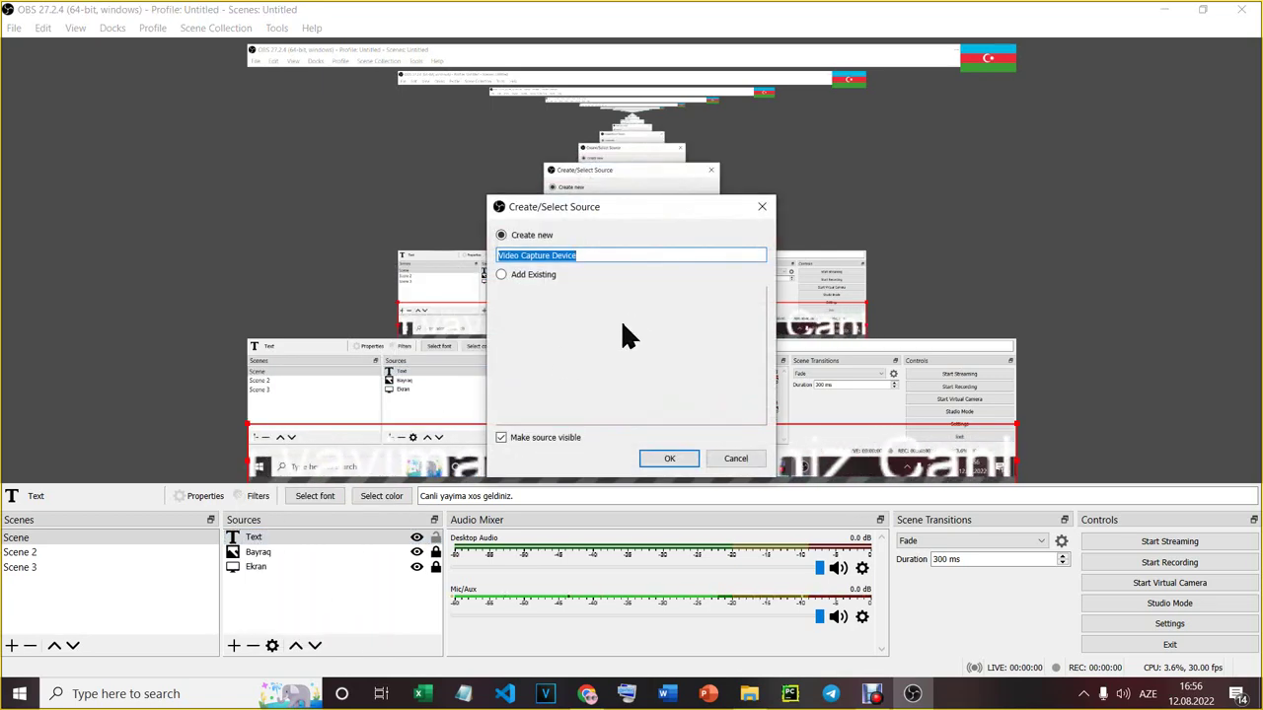
{"action": "type", "text": "Kamera"}
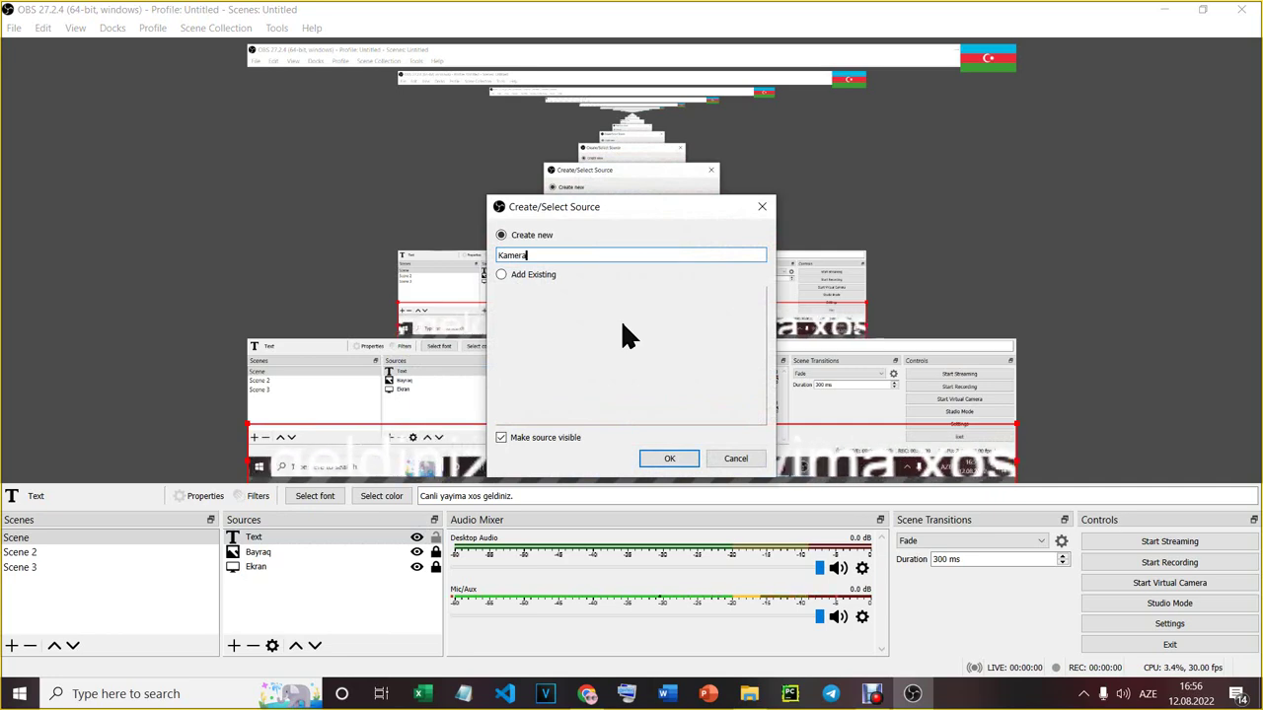
{"action": "left_click", "coordinate": [681, 458]}
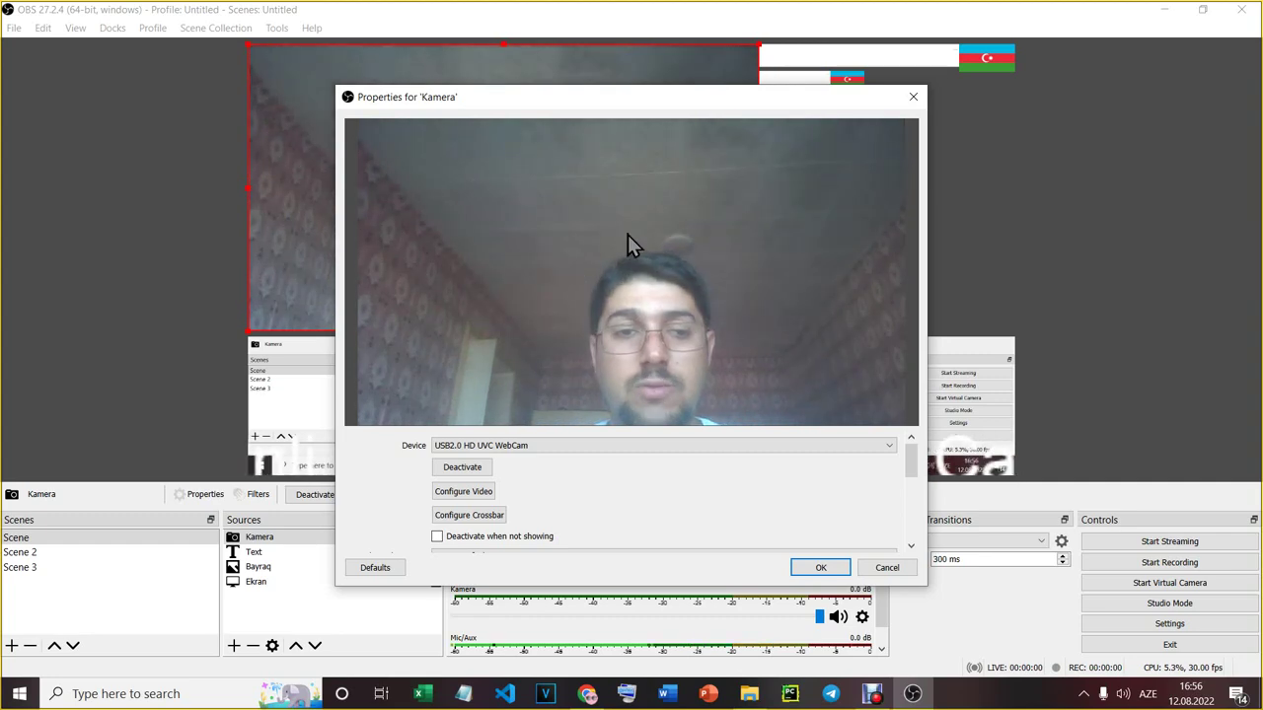
{"action": "left_click", "coordinate": [827, 570]}
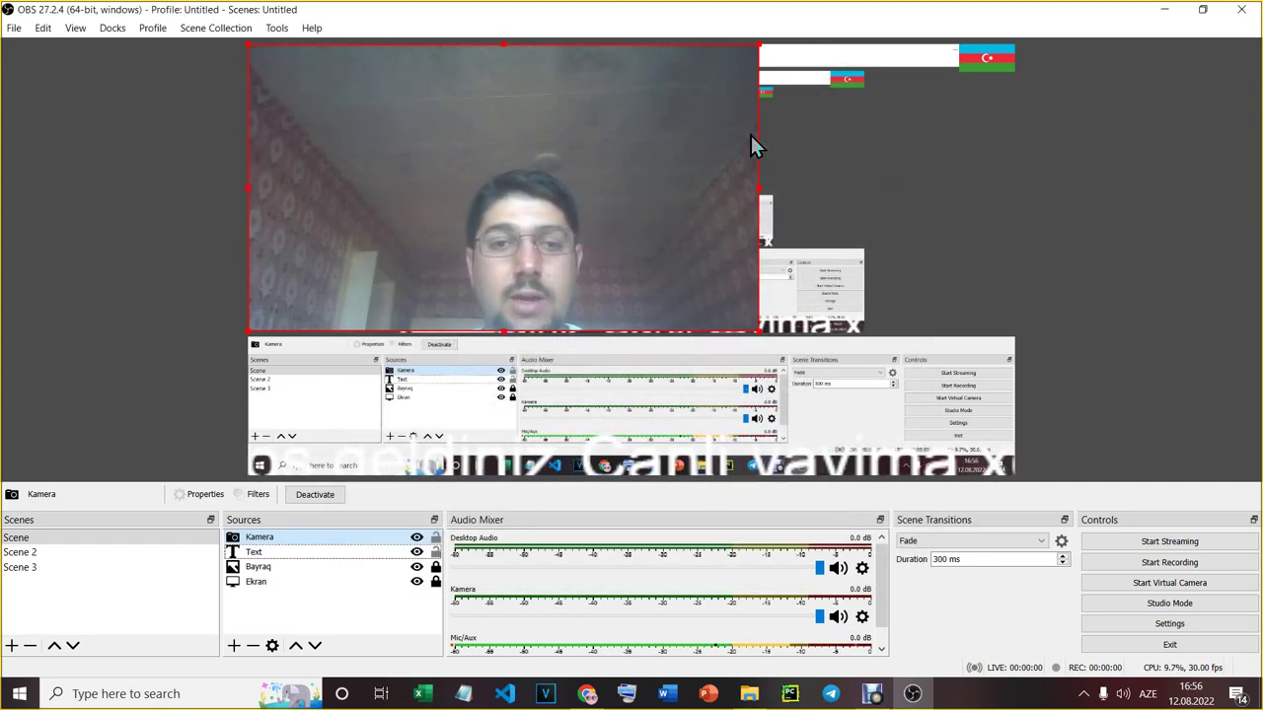
Shrink the webcam picture and place it in the bottom-left corner of the canvas
{"action": "left_click_drag", "start_coordinate": [758, 331], "coordinate": [408, 135]}
{"action": "left_click_drag", "start_coordinate": [350, 88], "coordinate": [344, 428]}
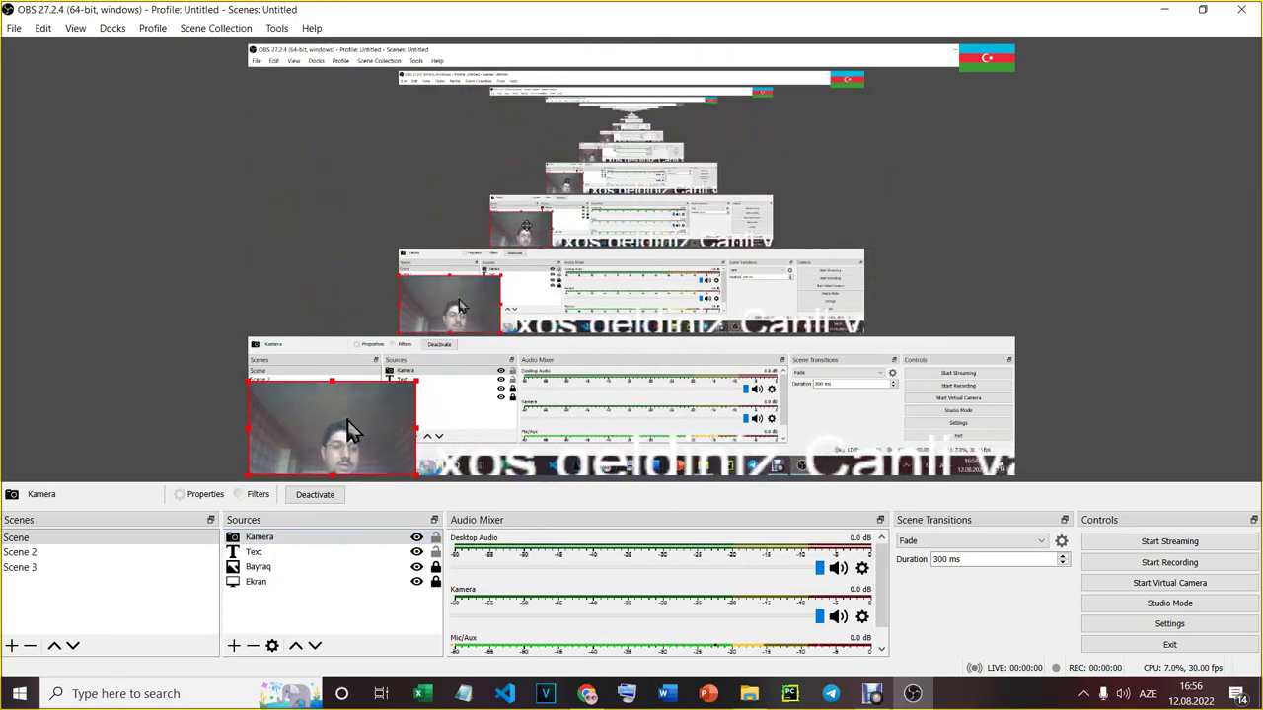
{"action": "left_click_drag", "start_coordinate": [416, 381], "coordinate": [405, 397]}
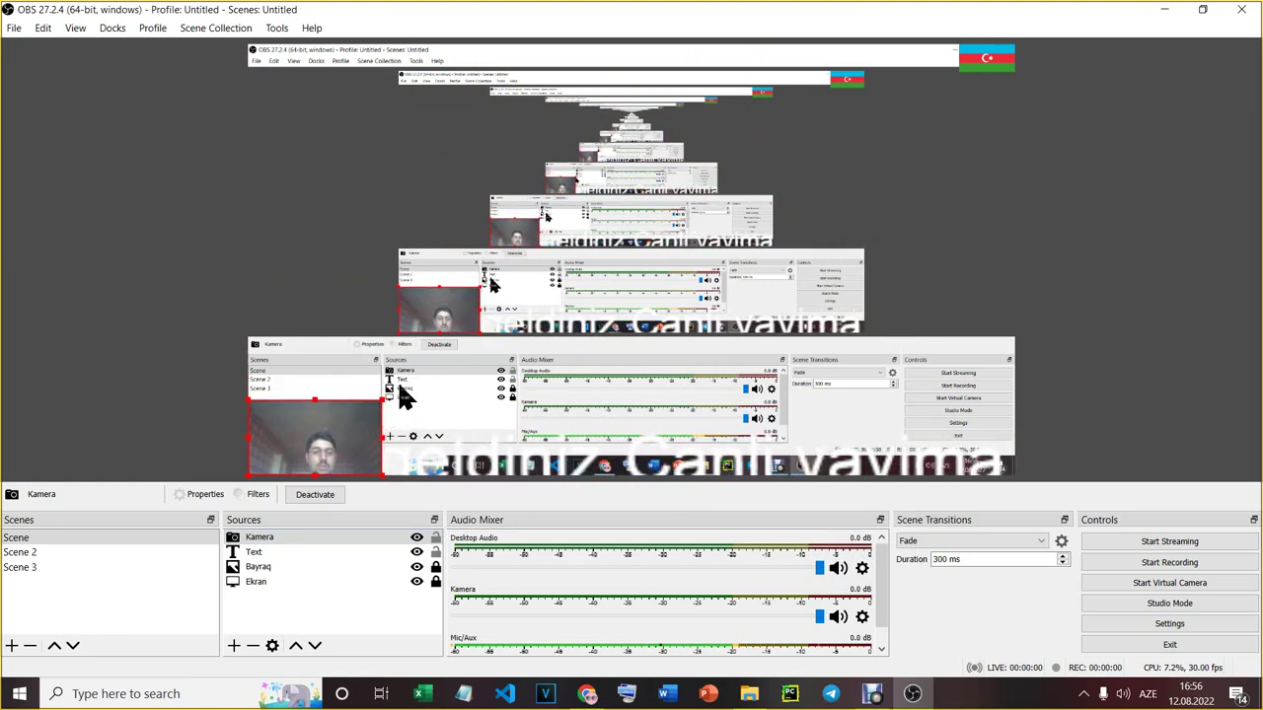
Add a Color Correction effect filter to Kamera and close its filters window
{"action": "right_click", "coordinate": [346, 537]}
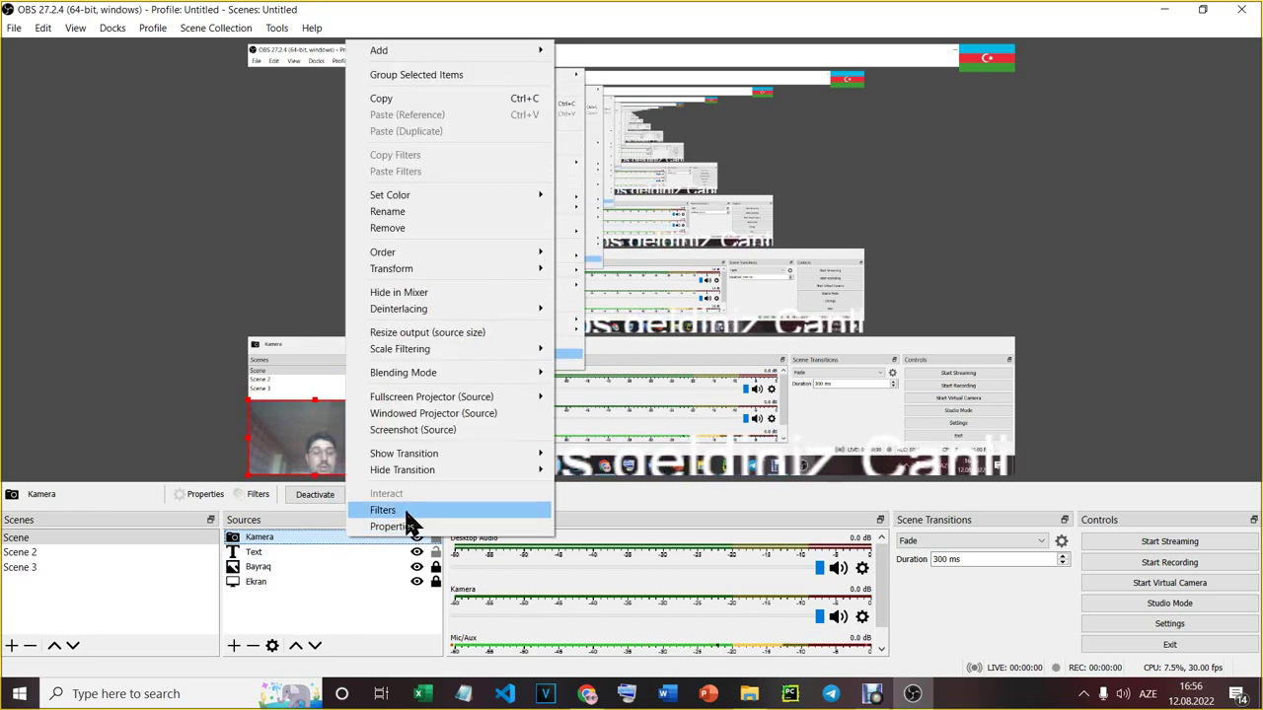
{"action": "left_click", "coordinate": [384, 510]}
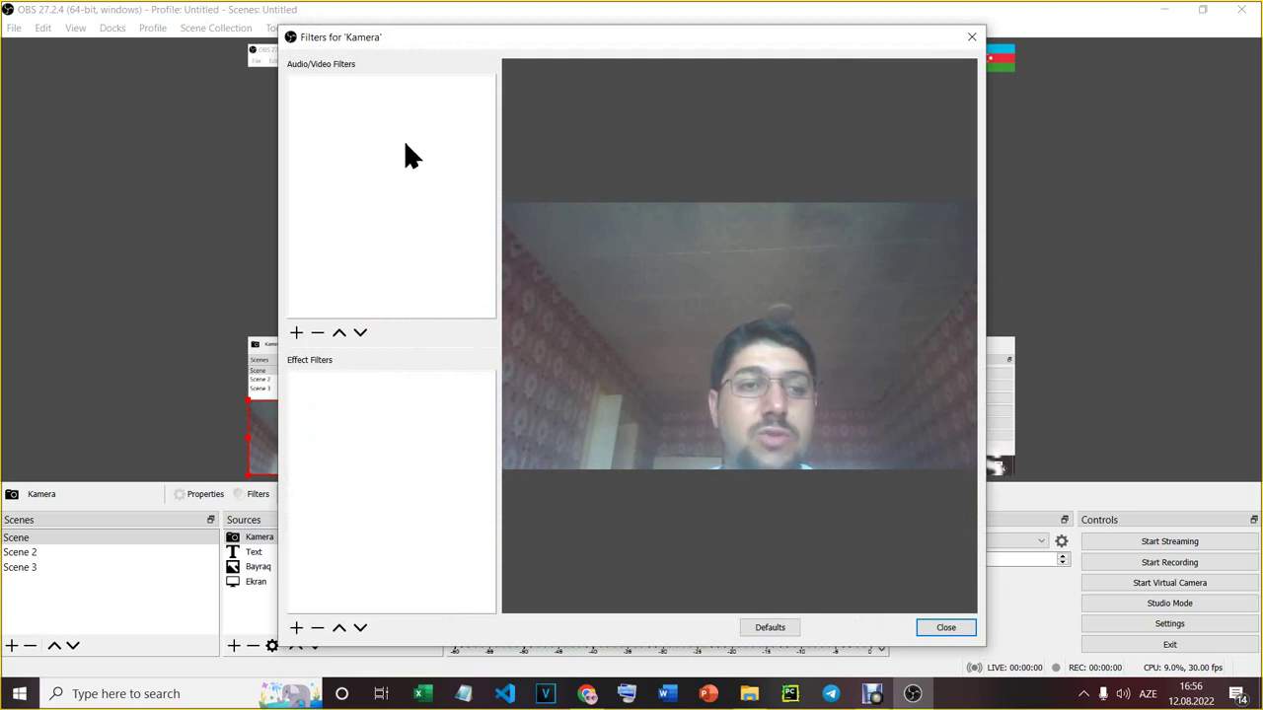
{"action": "right_click", "coordinate": [375, 128]}
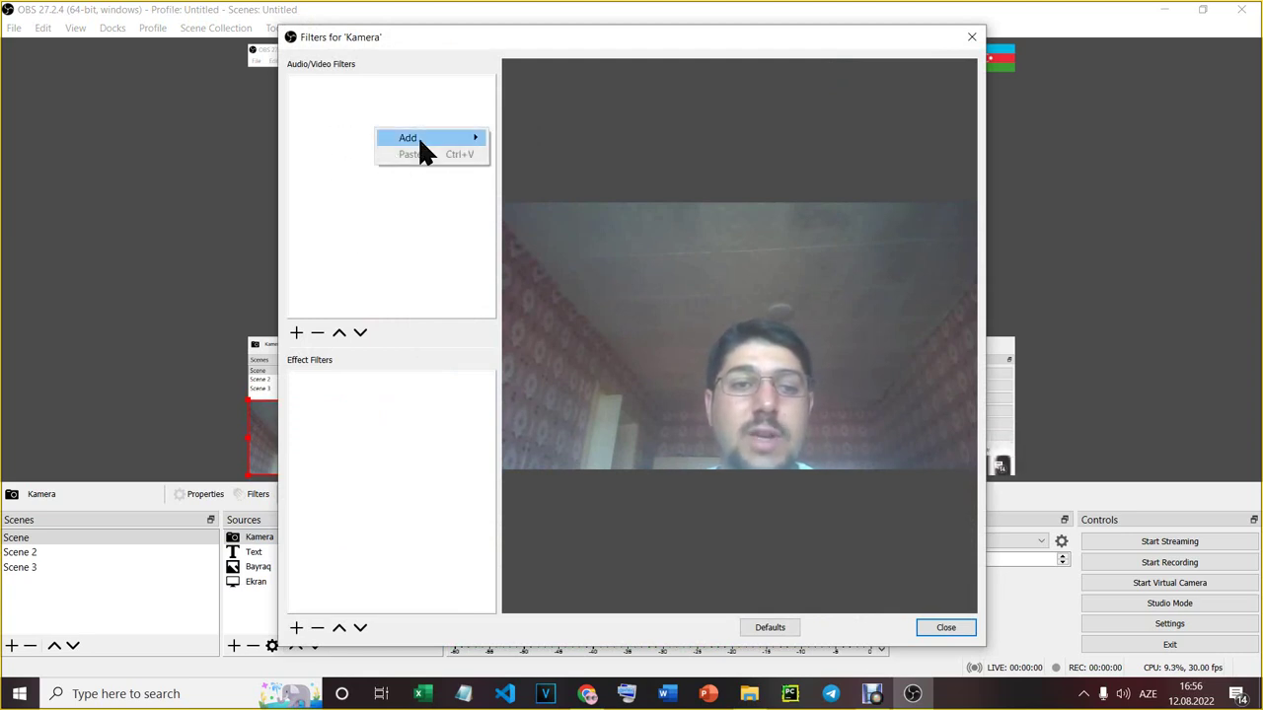
{"action": "mouse_move", "coordinate": [418, 138]}
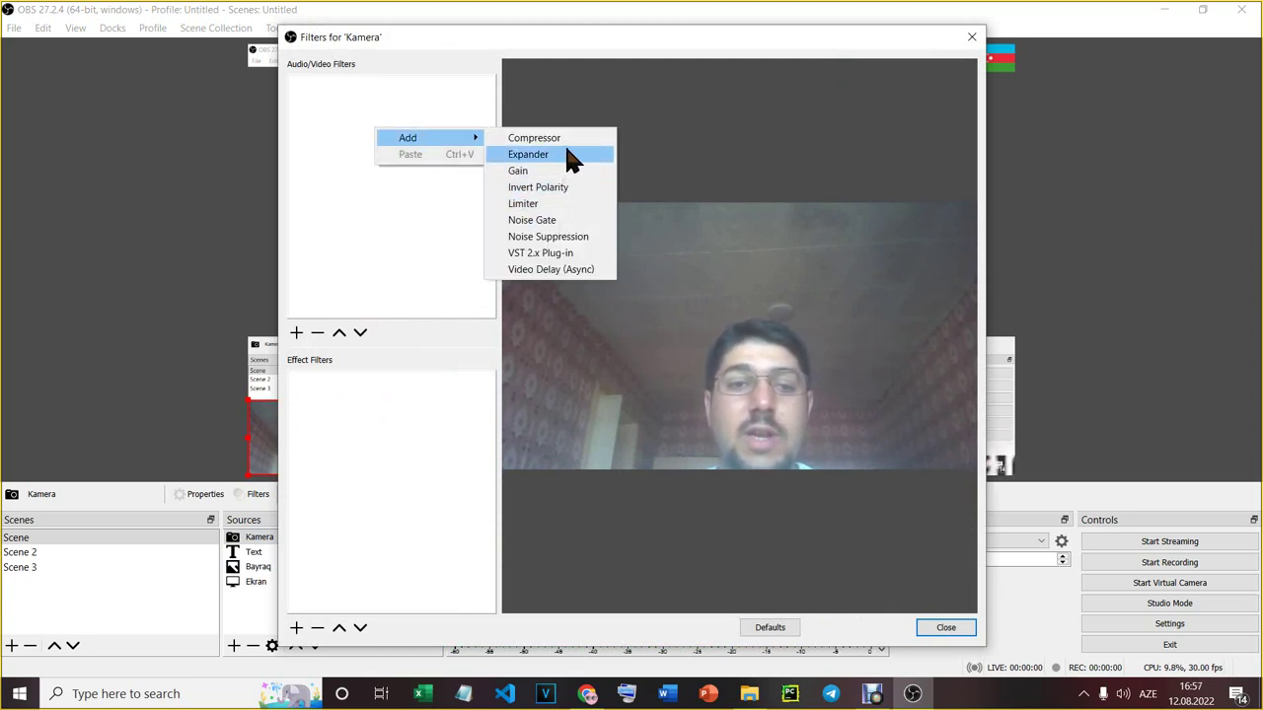
{"action": "left_click", "coordinate": [436, 249]}
{"action": "right_click", "coordinate": [343, 409]}
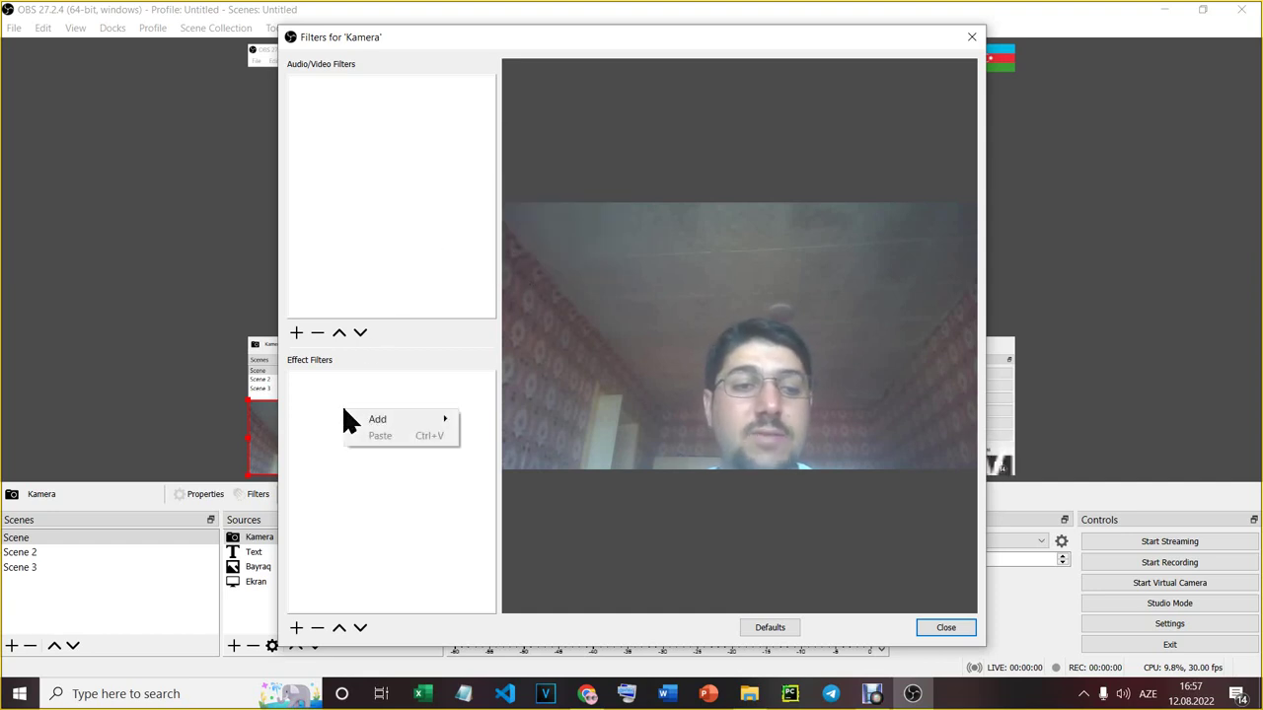
{"action": "mouse_move", "coordinate": [400, 419]}
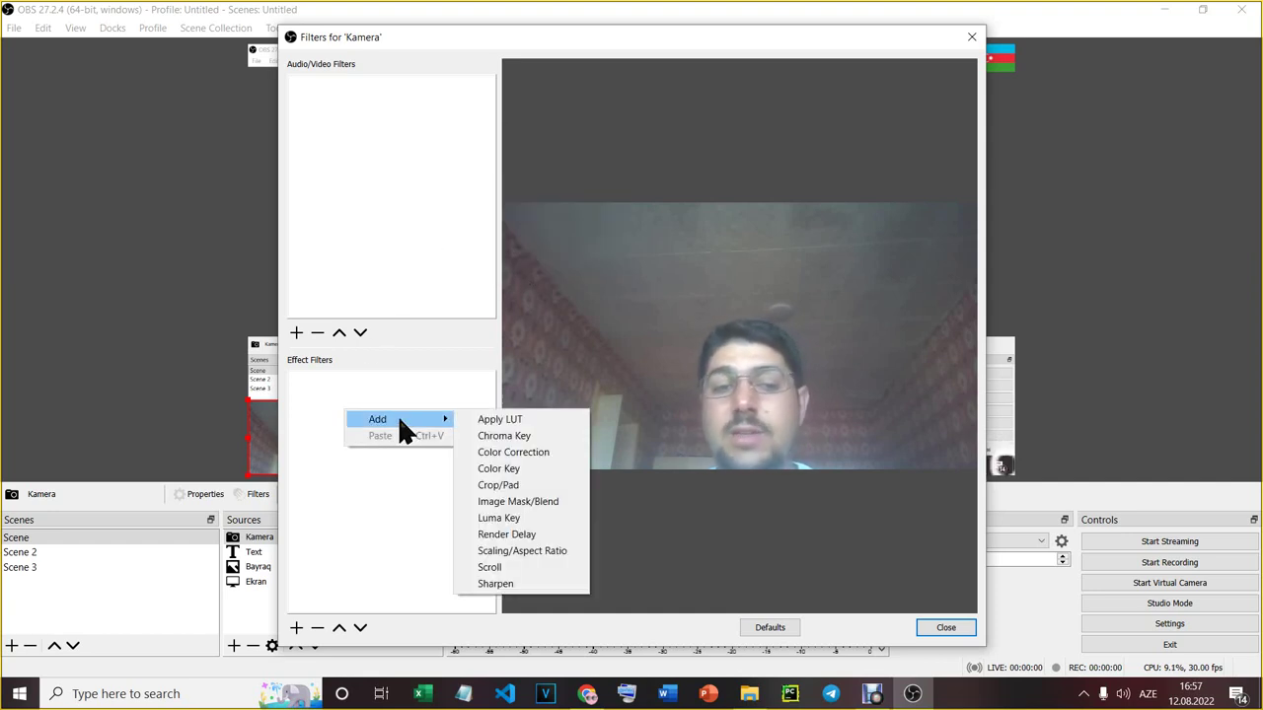
{"action": "left_click", "coordinate": [542, 454]}
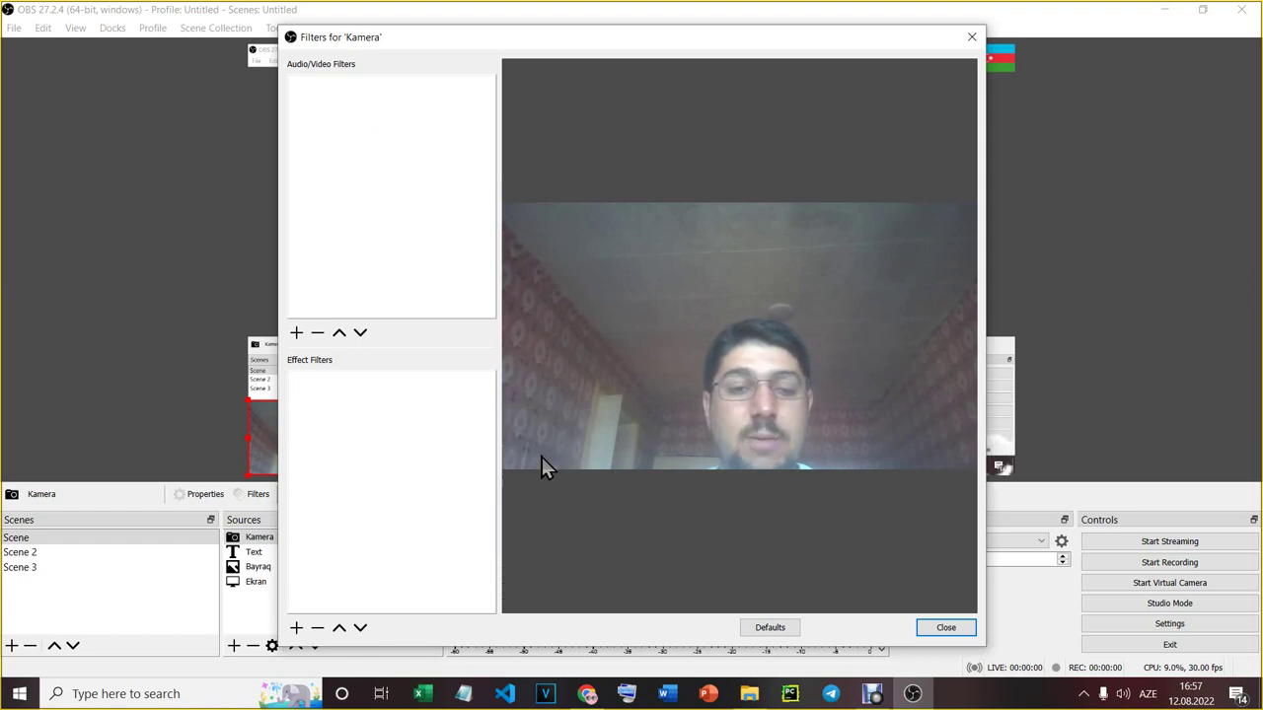
{"action": "left_click", "coordinate": [595, 368]}
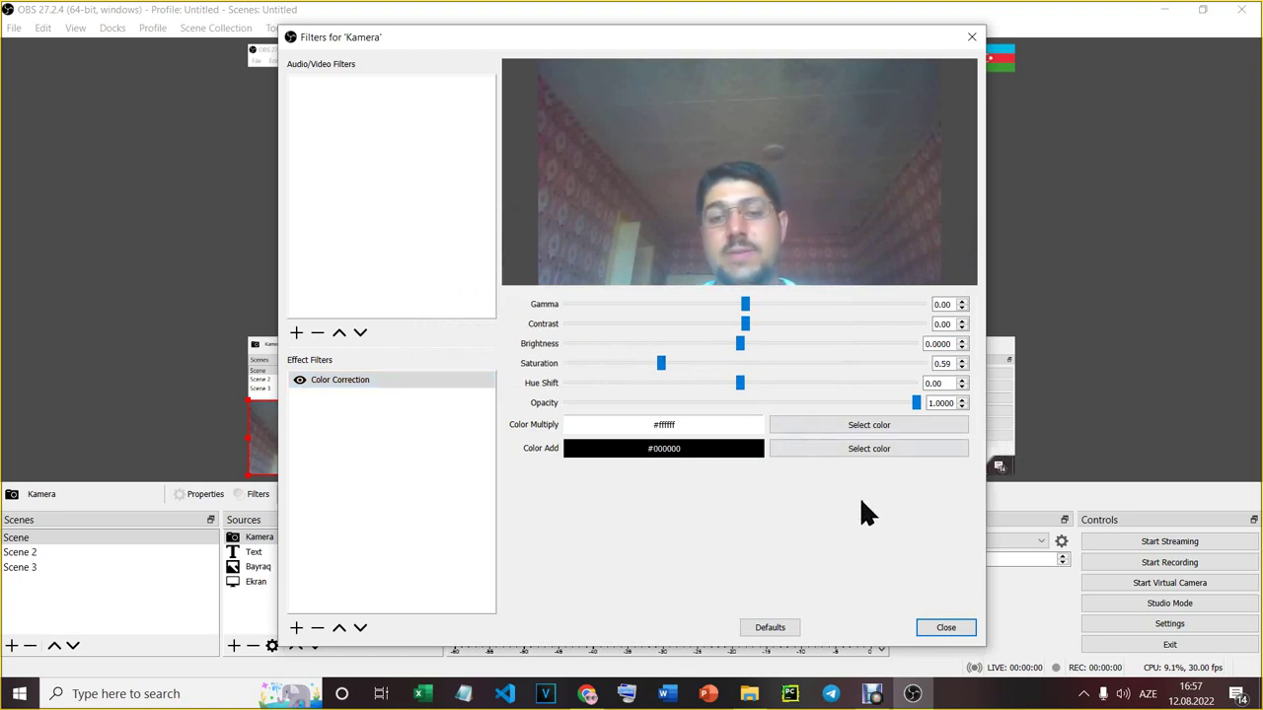
{"action": "left_click", "coordinate": [952, 632]}
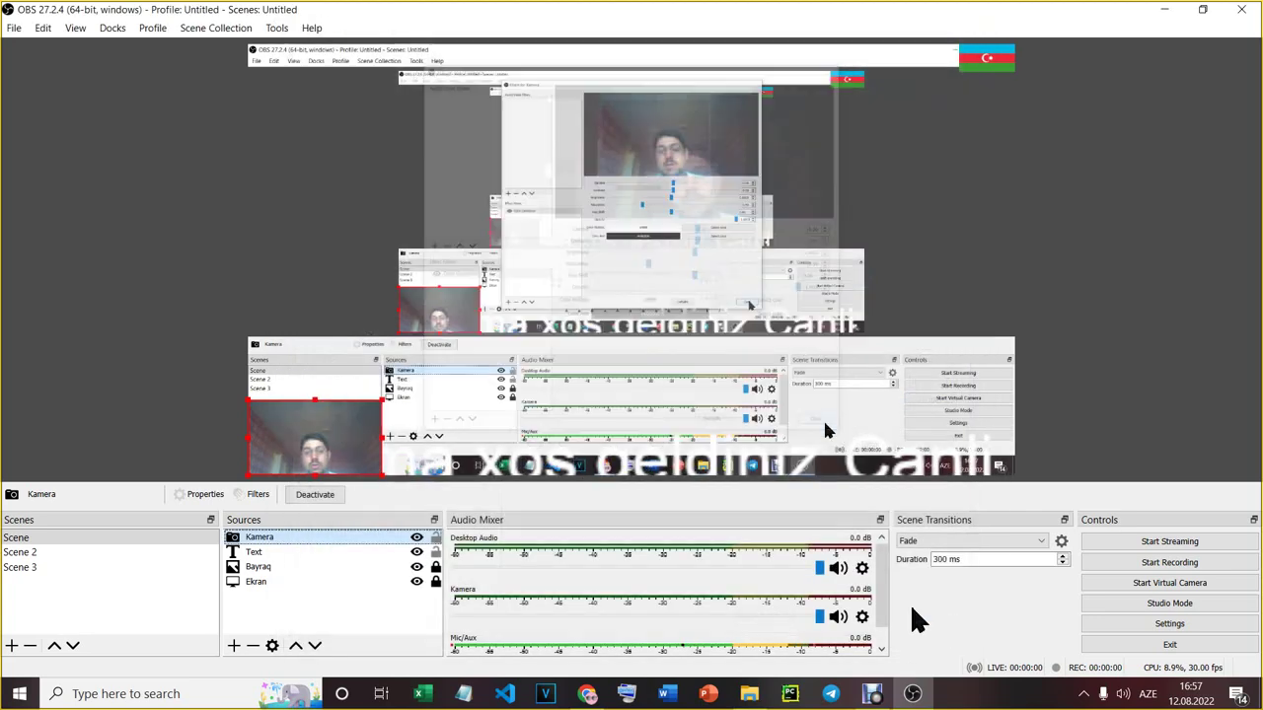
Add a Chroma Key effect filter to Kamera and open its Key Color Type list
{"action": "right_click", "coordinate": [329, 540]}
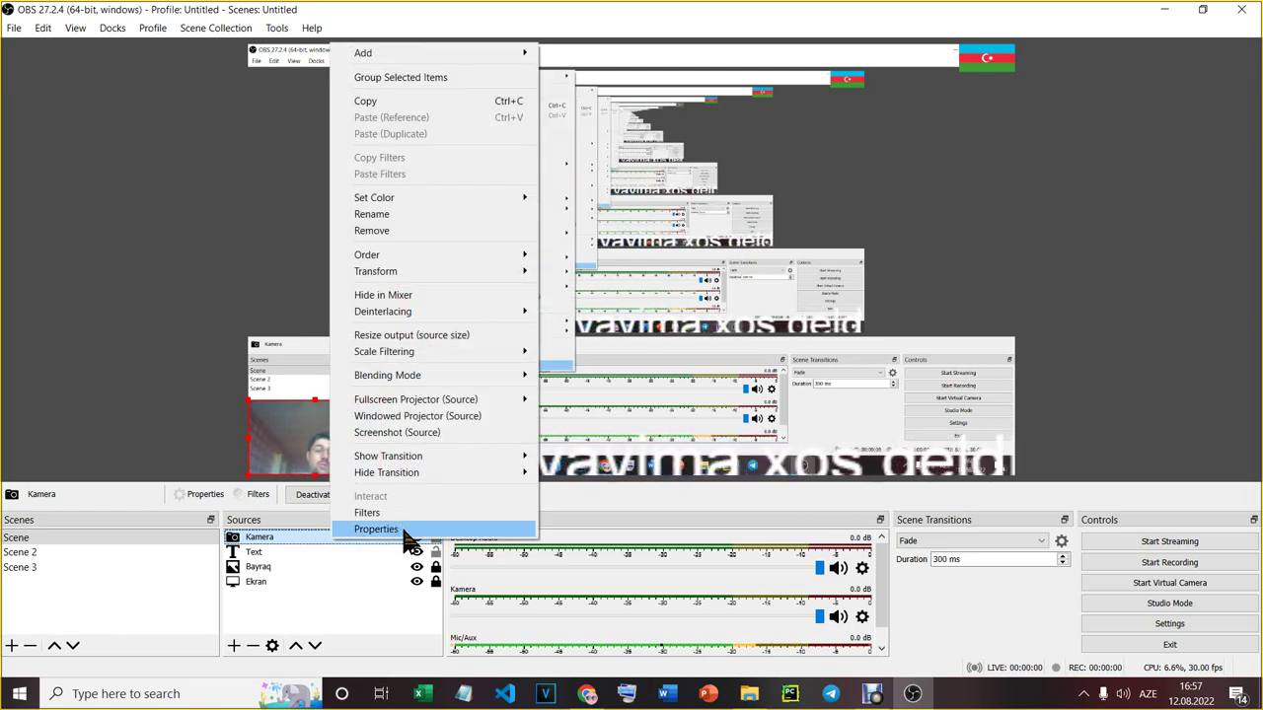
{"action": "left_click", "coordinate": [395, 510]}
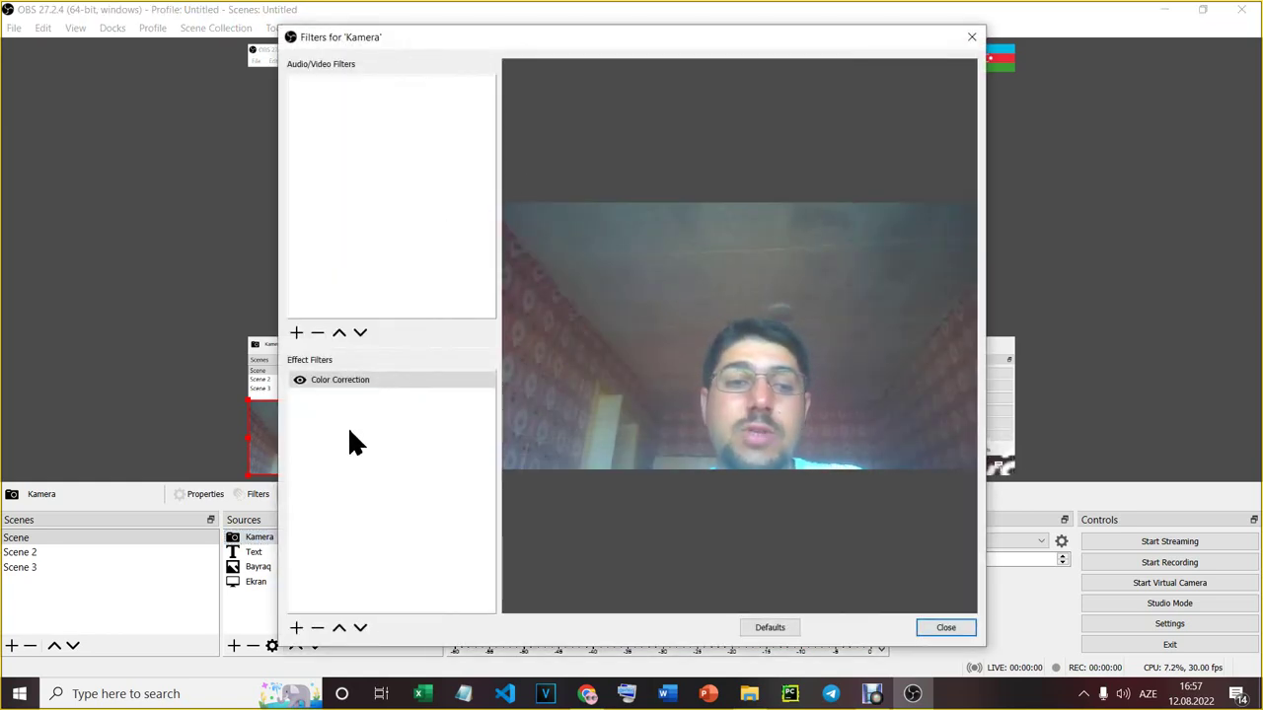
{"action": "right_click", "coordinate": [356, 452]}
{"action": "mouse_move", "coordinate": [414, 462]}
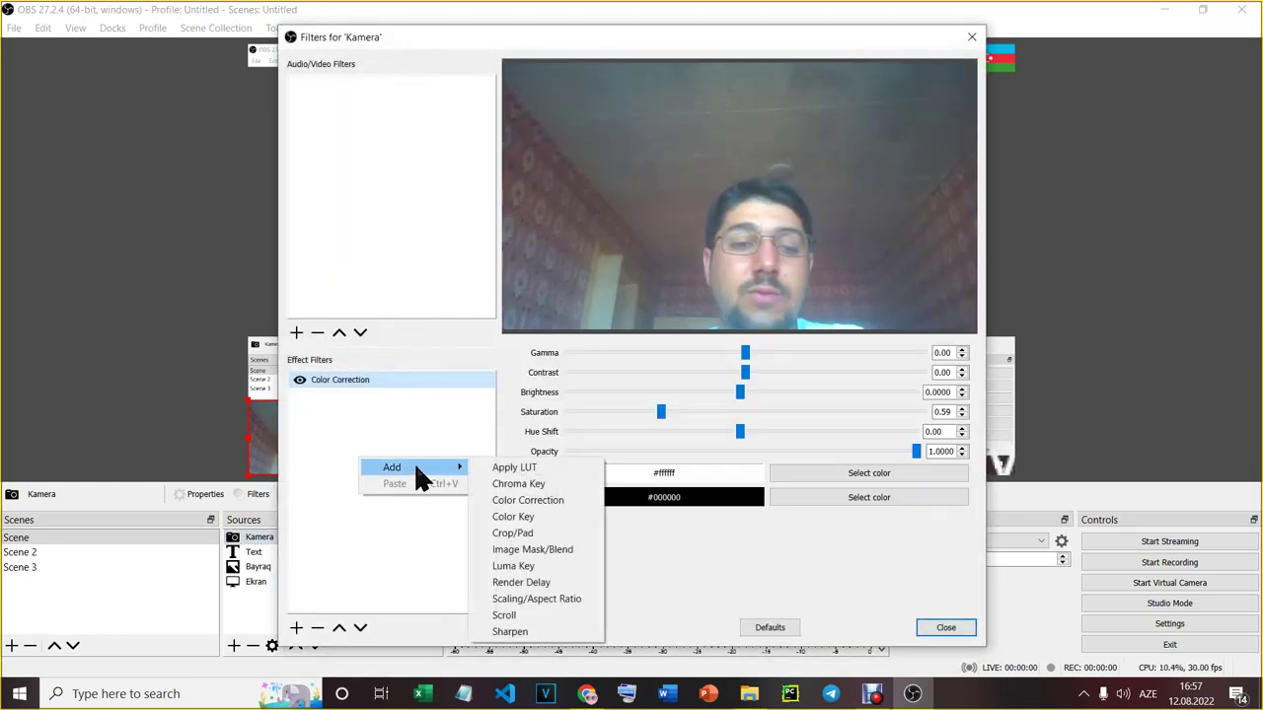
{"action": "left_click", "coordinate": [535, 501]}
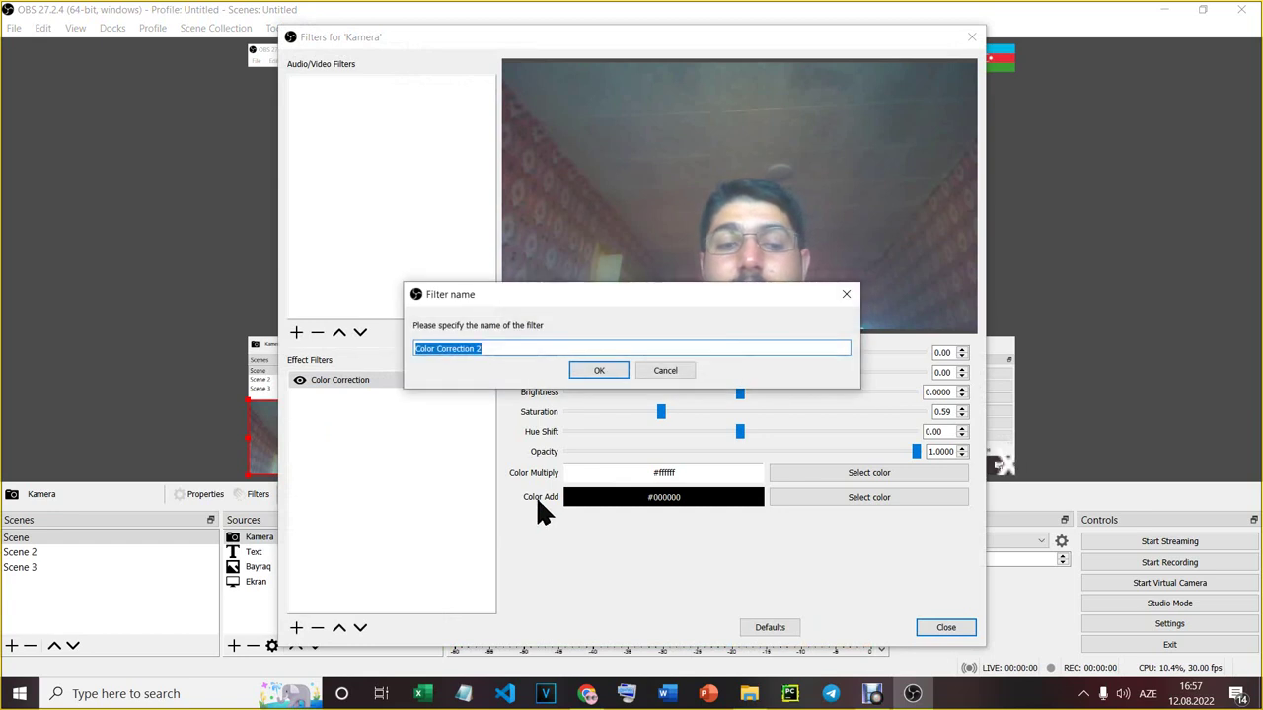
{"action": "left_click", "coordinate": [851, 301]}
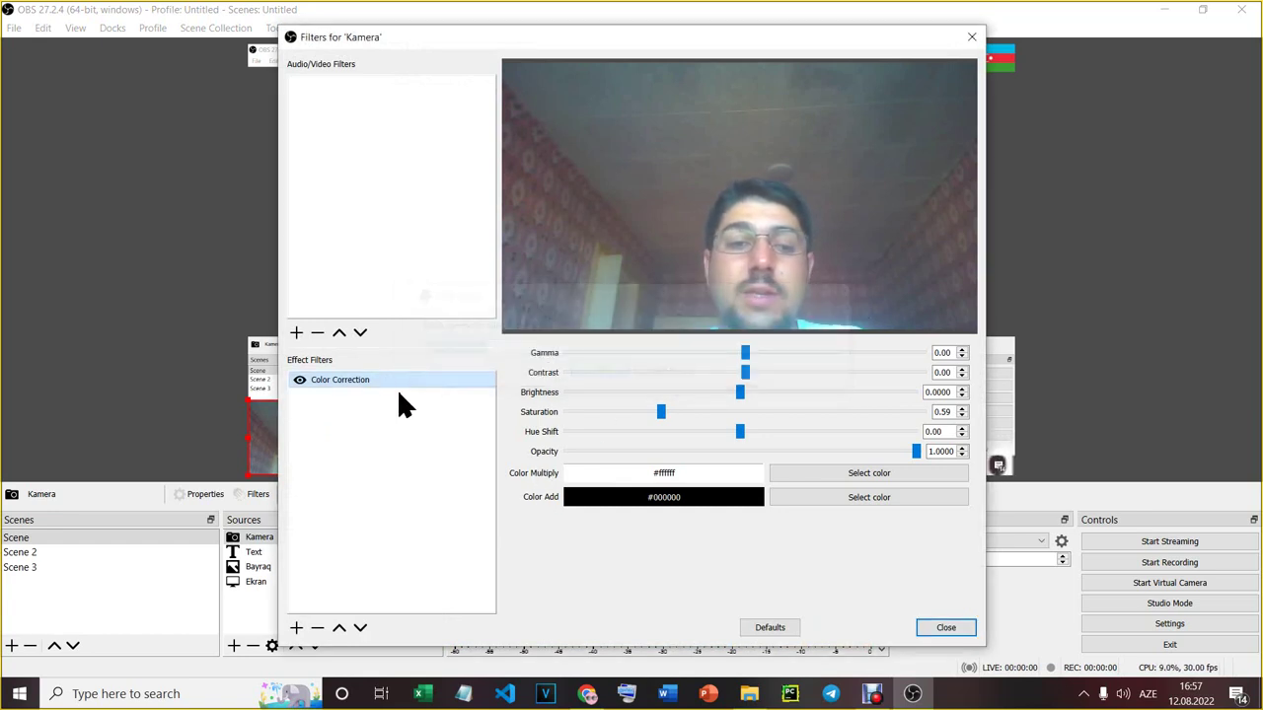
{"action": "right_click", "coordinate": [339, 432]}
{"action": "mouse_move", "coordinate": [444, 437]}
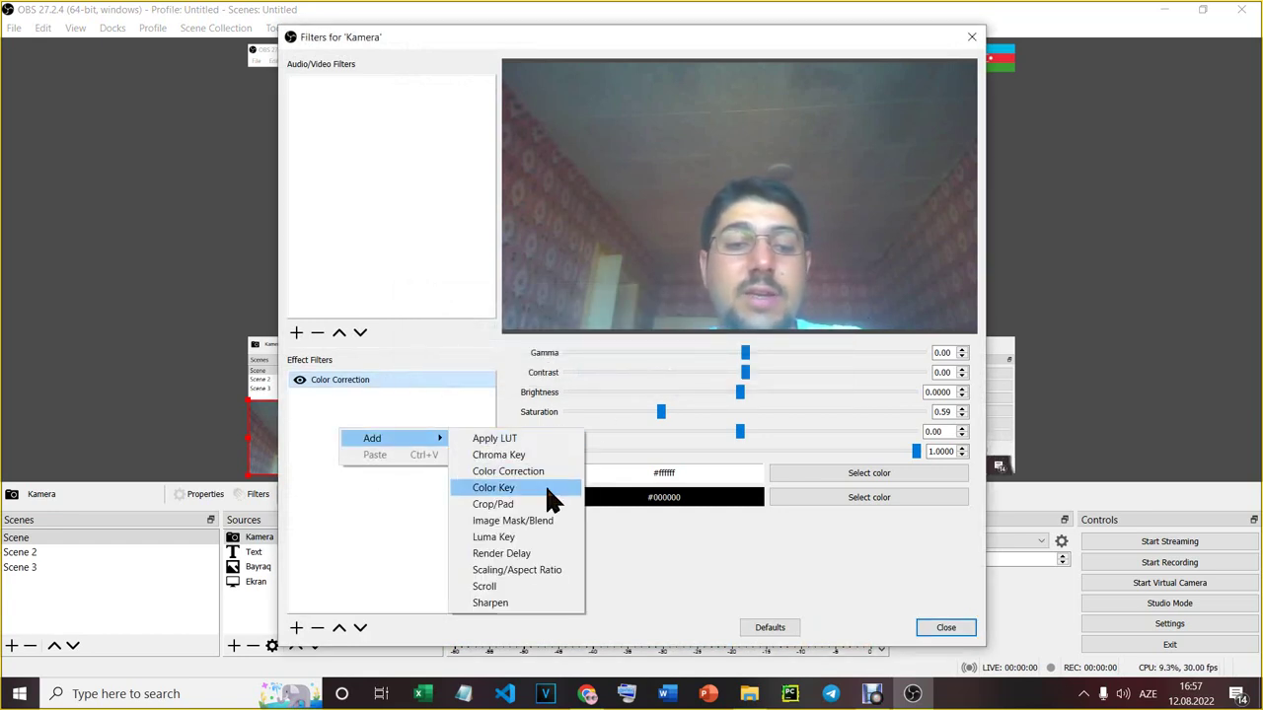
{"action": "left_click", "coordinate": [524, 455]}
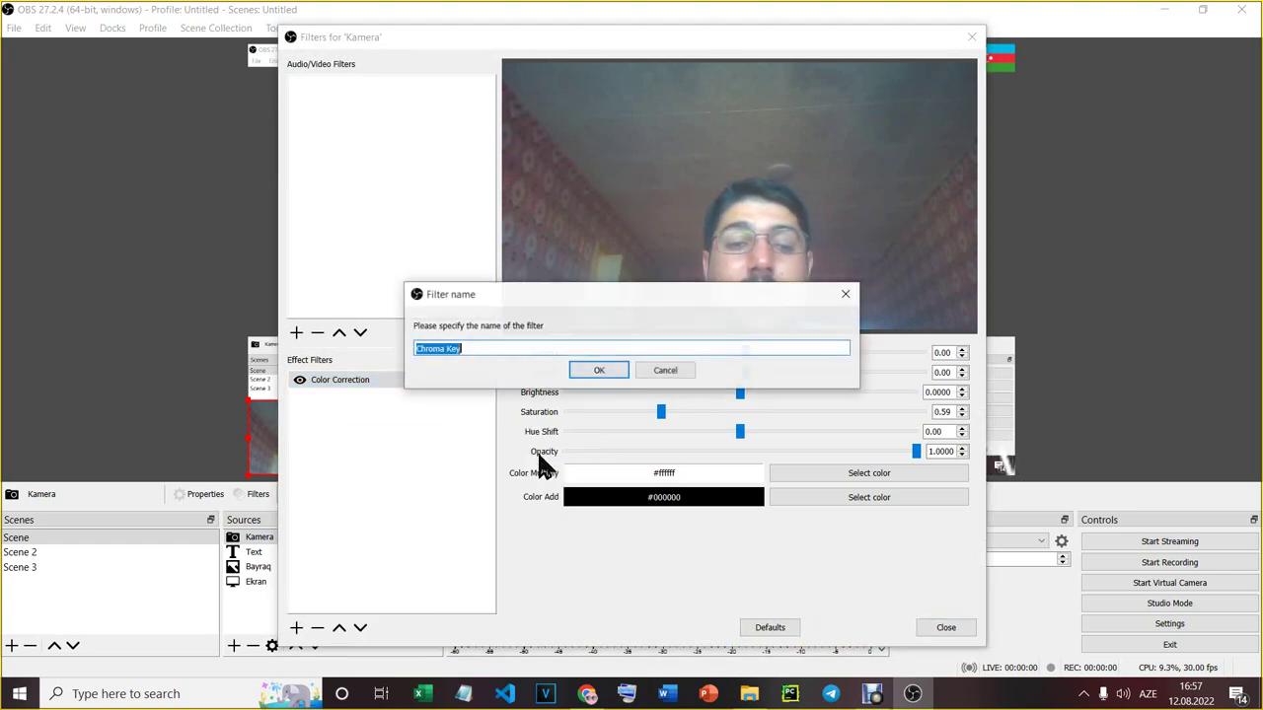
{"action": "left_click", "coordinate": [598, 372]}
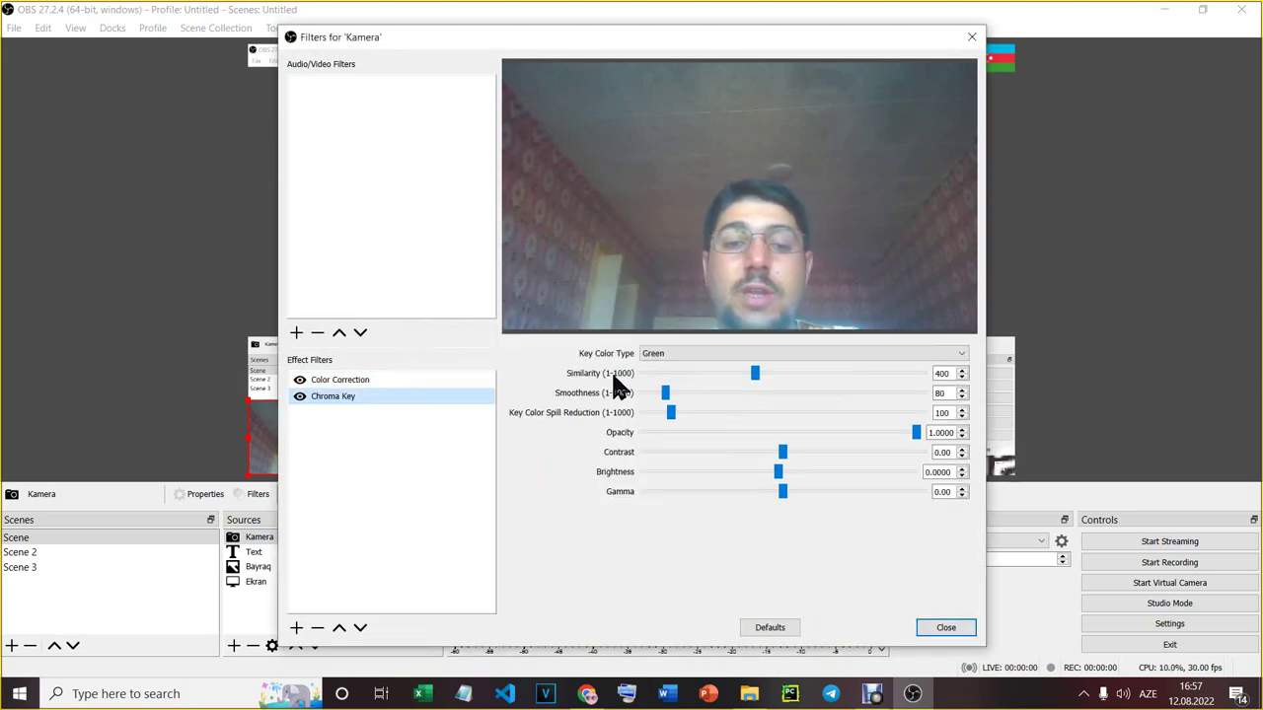
{"action": "left_click", "coordinate": [720, 357]}
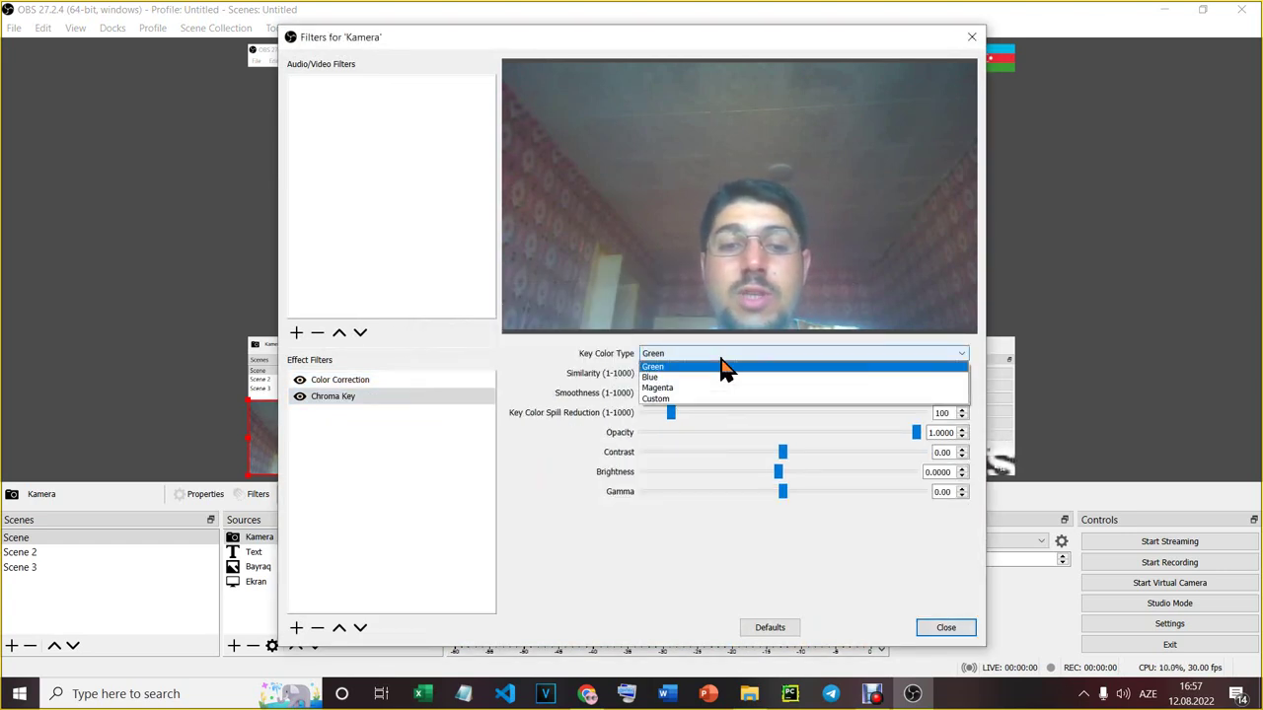
Set the Chroma Key colour type to Custom and mark a capture area over the camera preview
{"action": "left_click", "coordinate": [679, 399]}
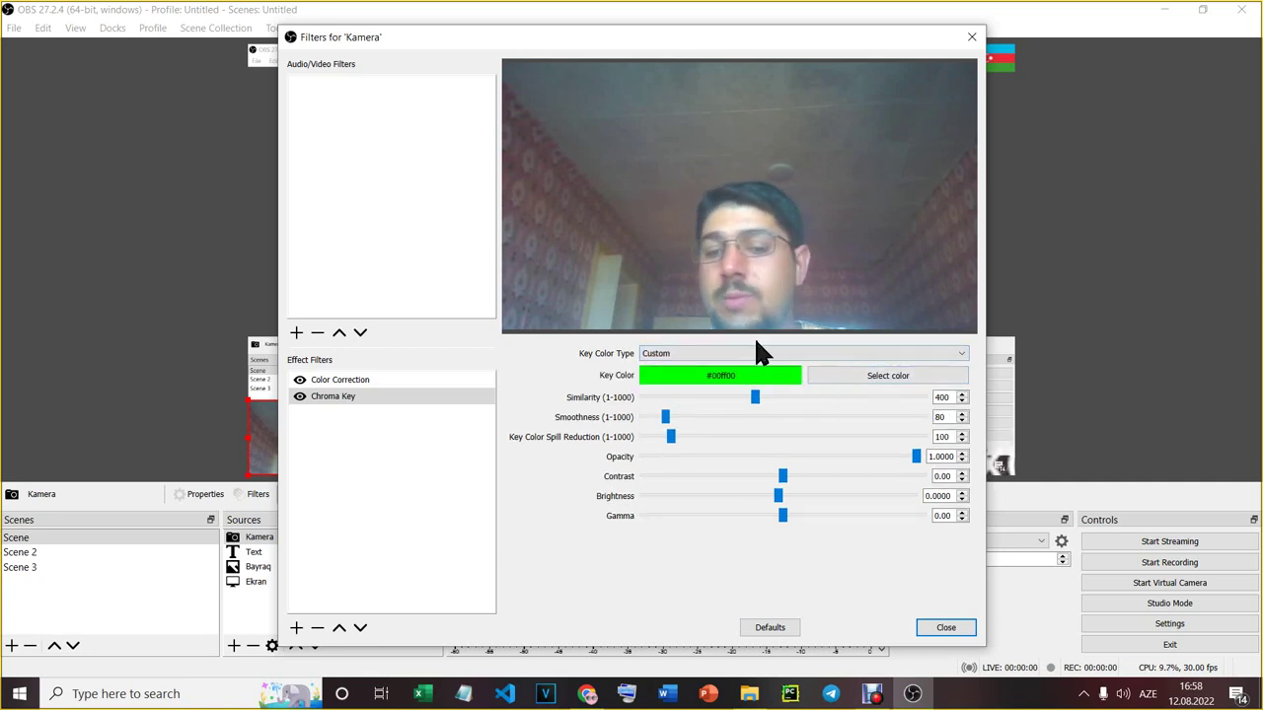
{"action": "key", "text": "Print"}
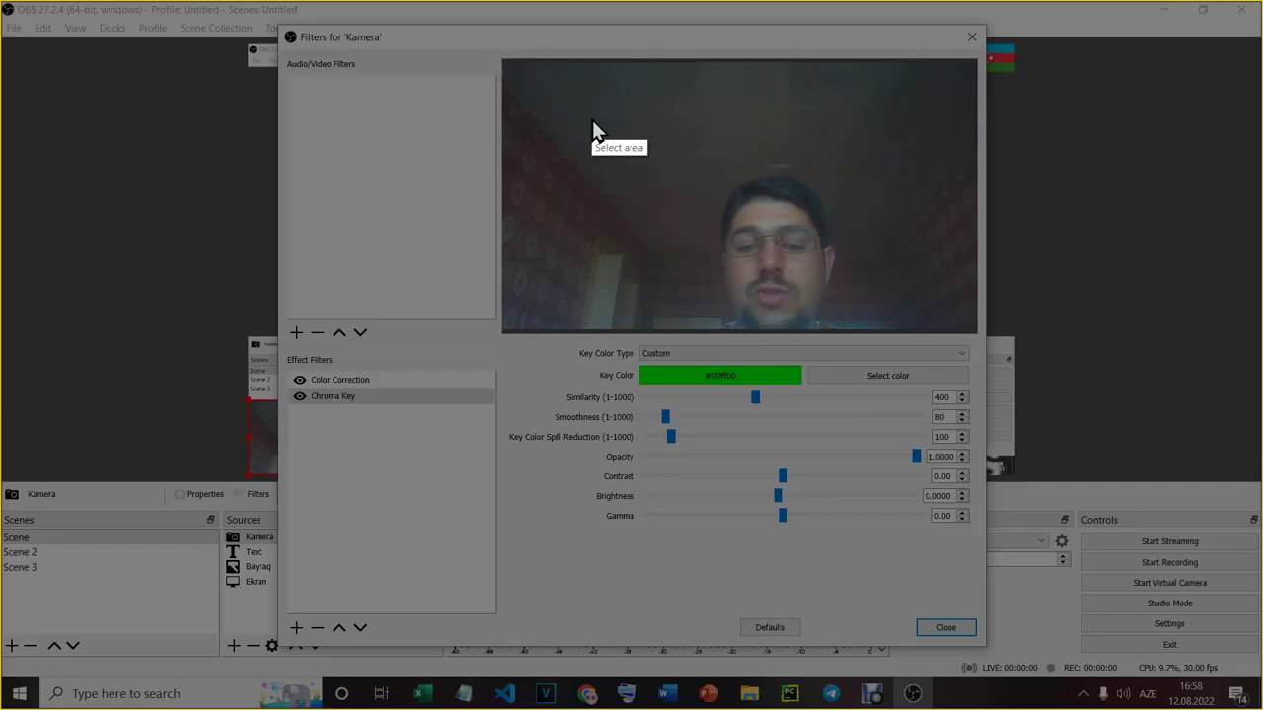
{"action": "left_click_drag", "start_coordinate": [512, 68], "coordinate": [703, 206]}
{"action": "left_click_drag", "start_coordinate": [650, 141], "coordinate": [692, 127]}
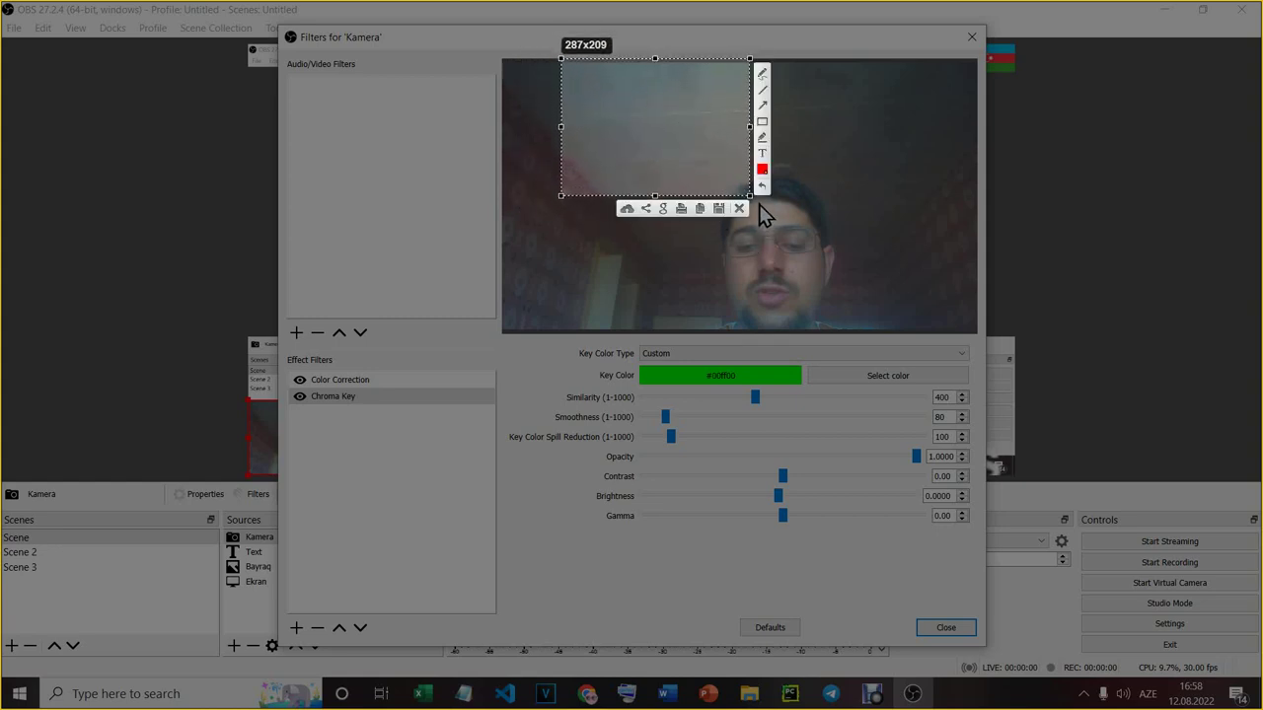
{"action": "left_click_drag", "start_coordinate": [750, 195], "coordinate": [689, 160]}
{"action": "left_click_drag", "start_coordinate": [621, 120], "coordinate": [667, 139]}
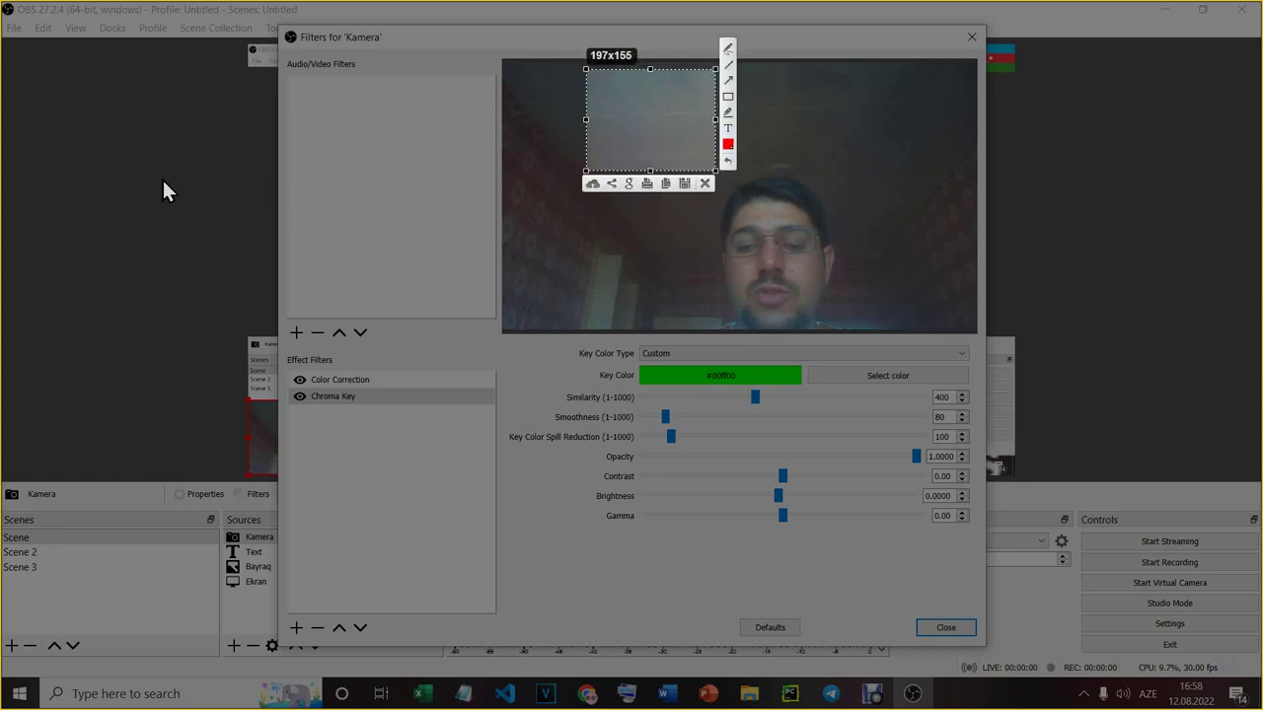
Save the captured area to the Desktop as 0111111.png
{"action": "left_click", "coordinate": [683, 184]}
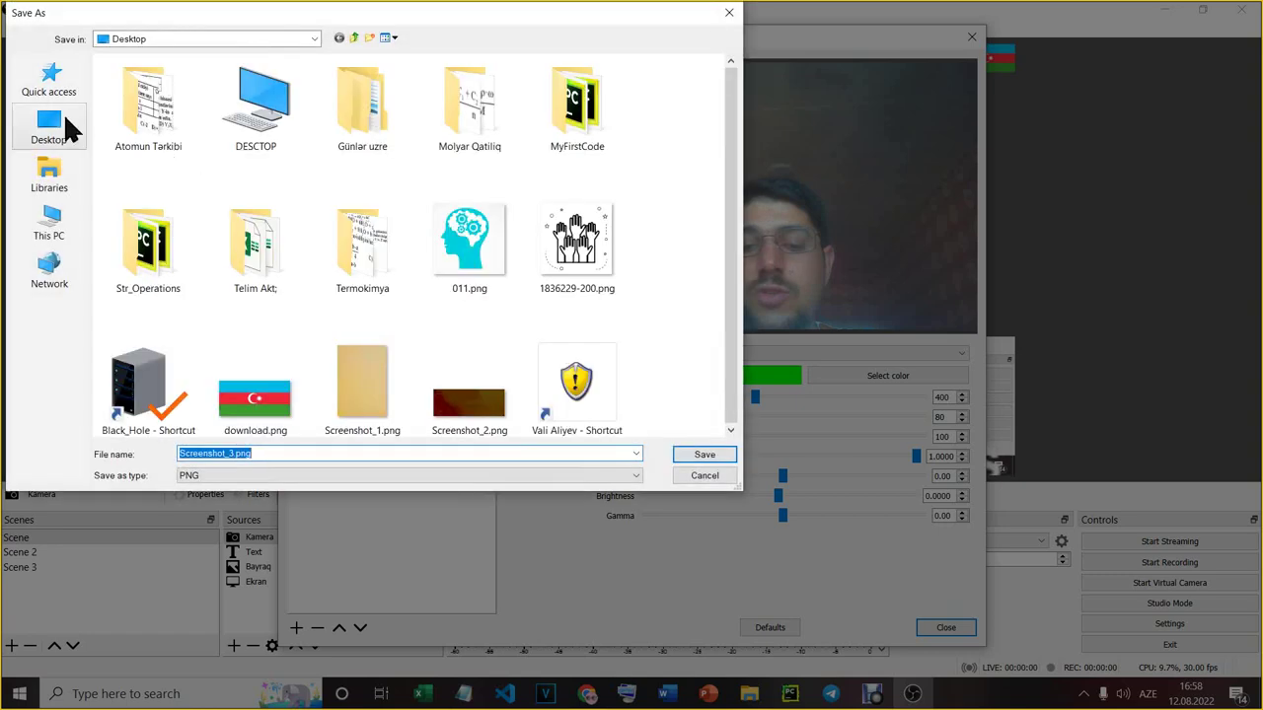
{"action": "left_click", "coordinate": [44, 133]}
{"action": "type", "text": "0111111"}
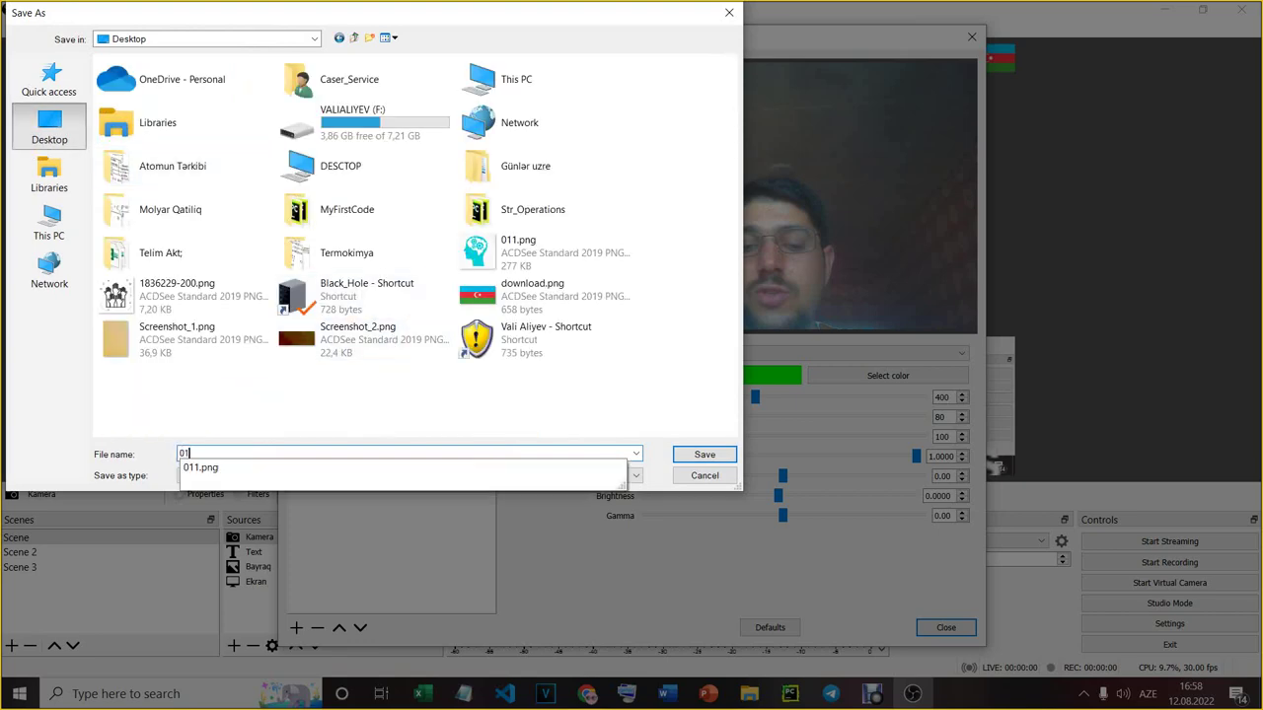
{"action": "left_click", "coordinate": [704, 456]}
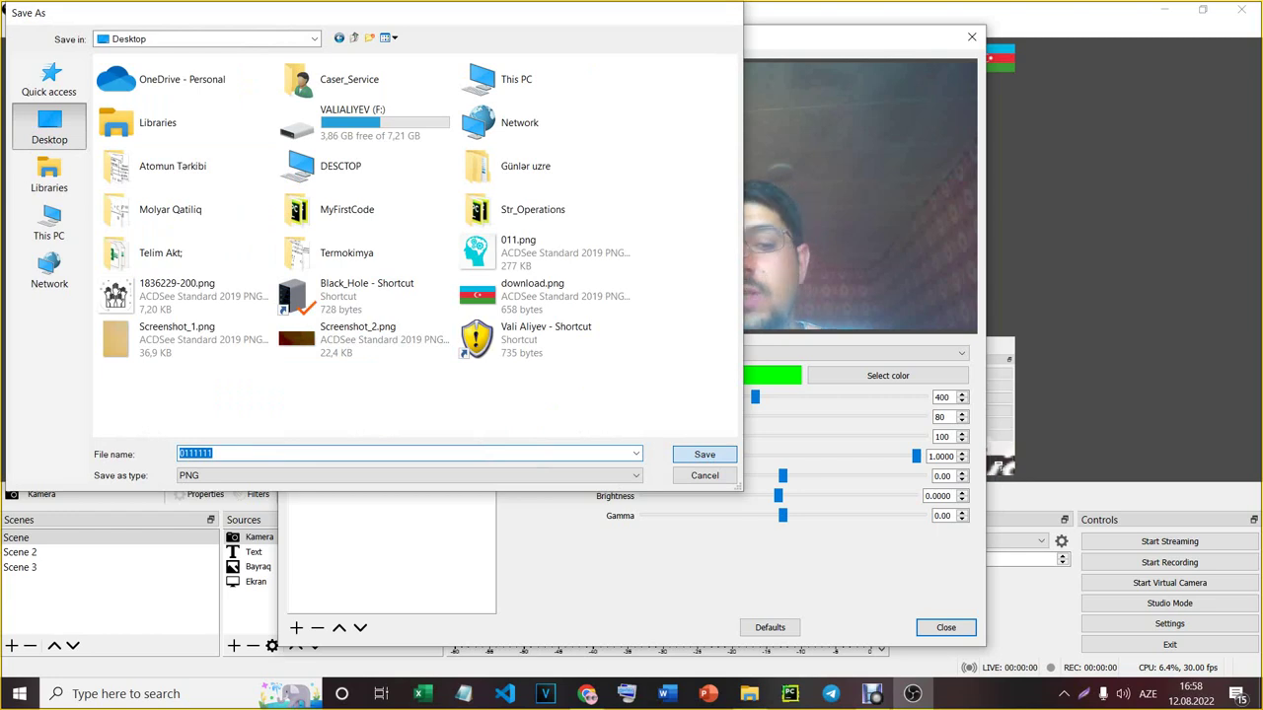
{"action": "key", "text": "Return"}
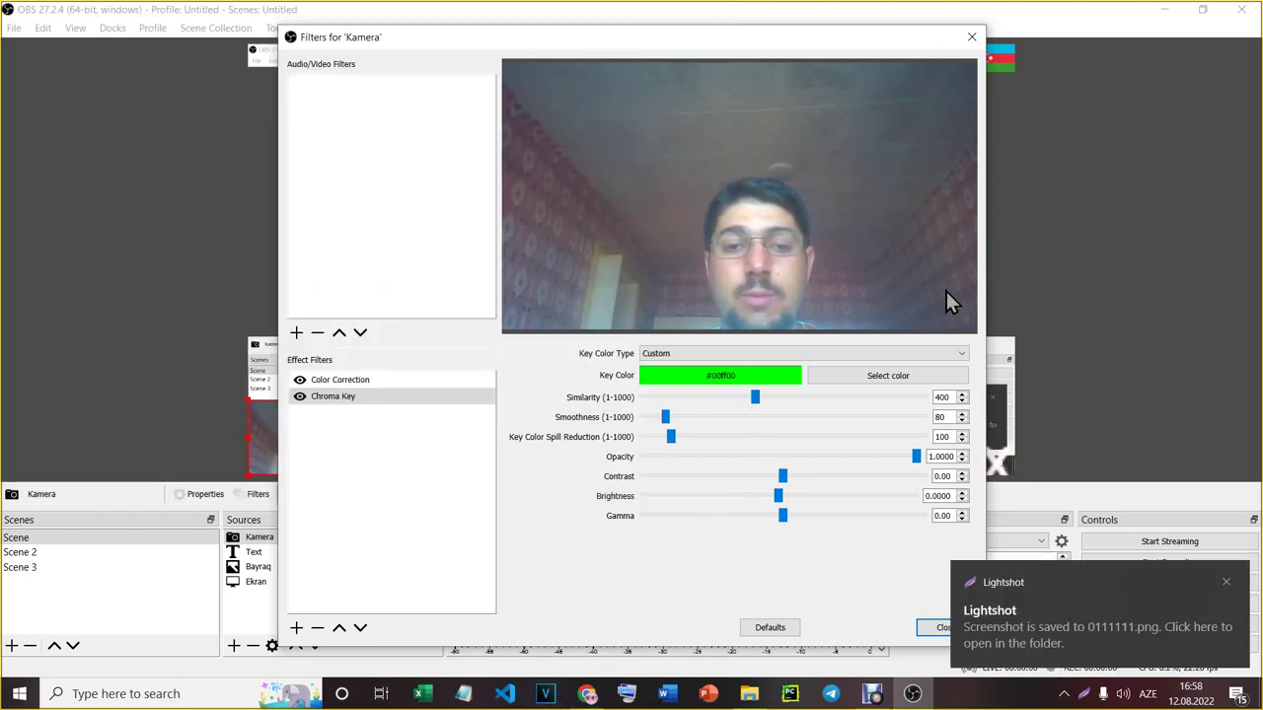
Search Google in a new Chrome tab for 'get rgb colour code from image'
{"action": "left_click", "coordinate": [589, 694]}
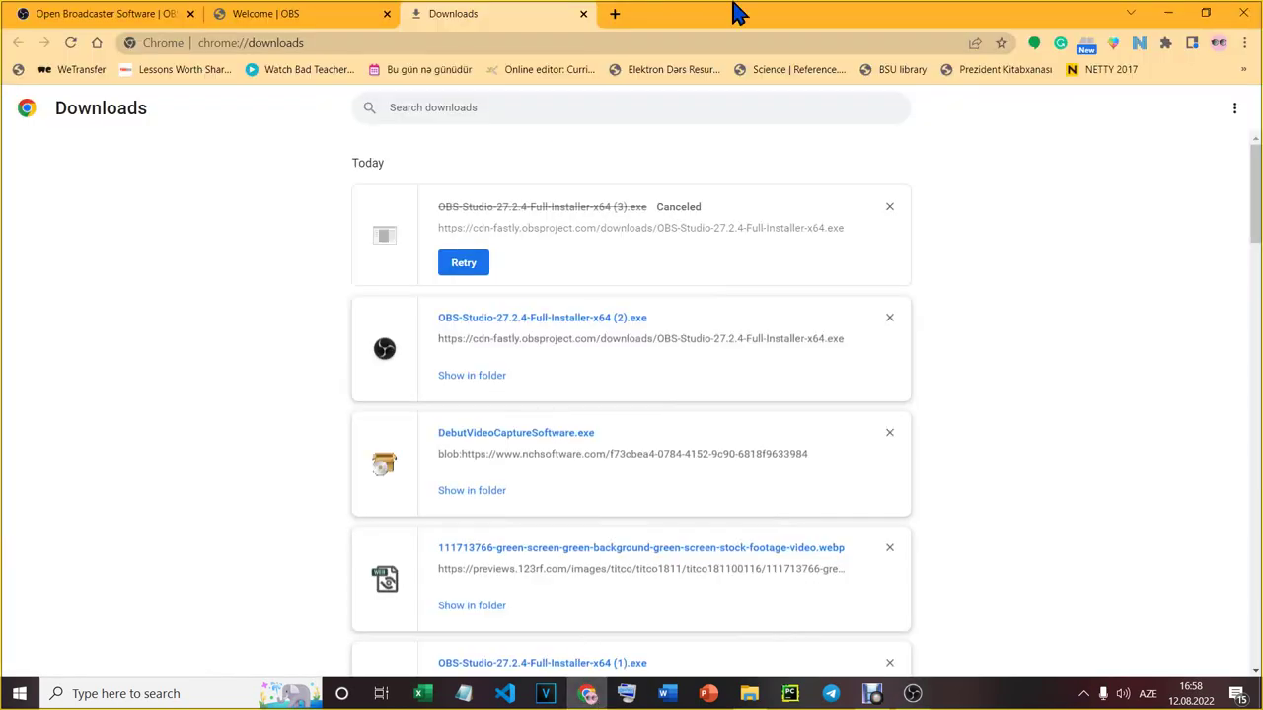
{"action": "left_click", "coordinate": [614, 15]}
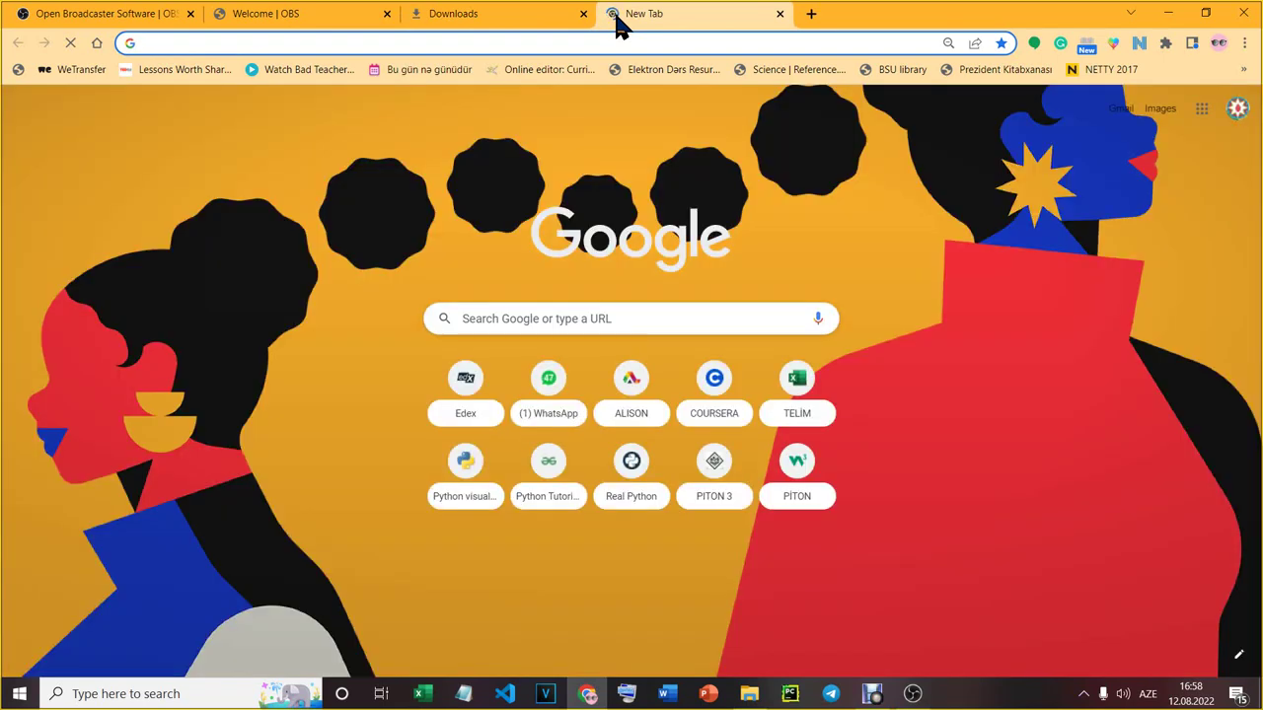
{"action": "type", "text": "get"}
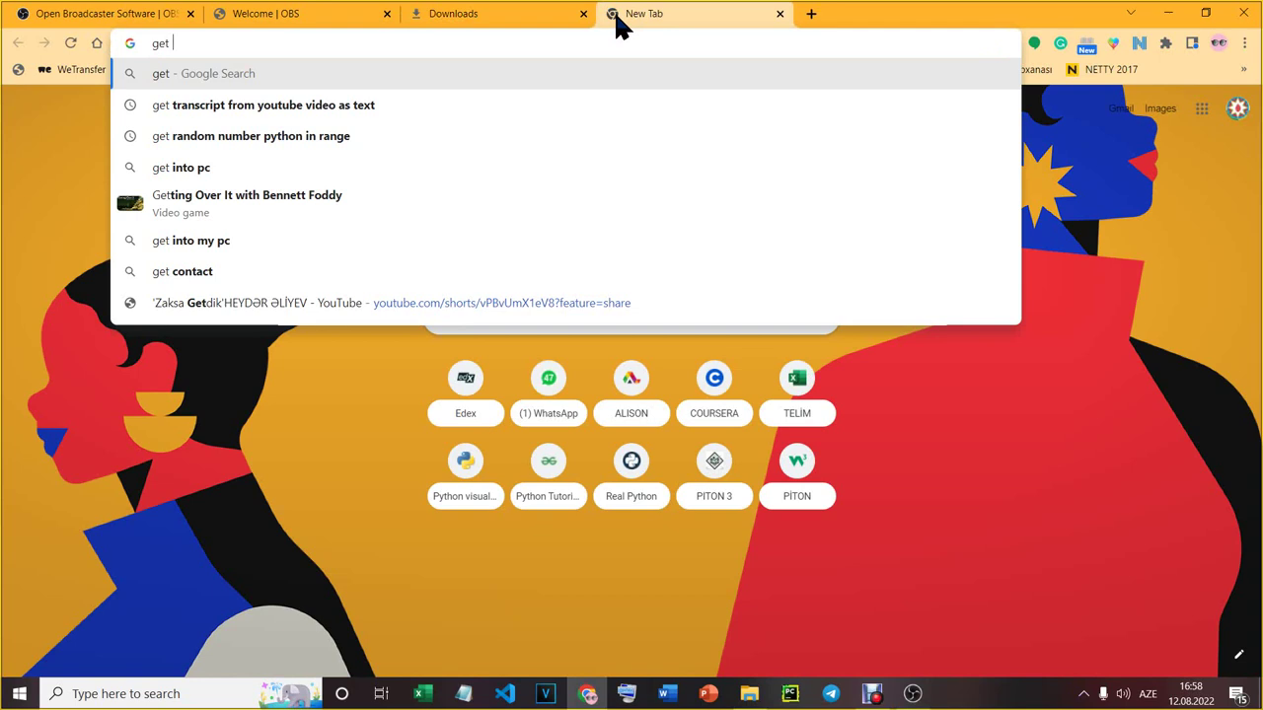
{"action": "type", "text": " image "}
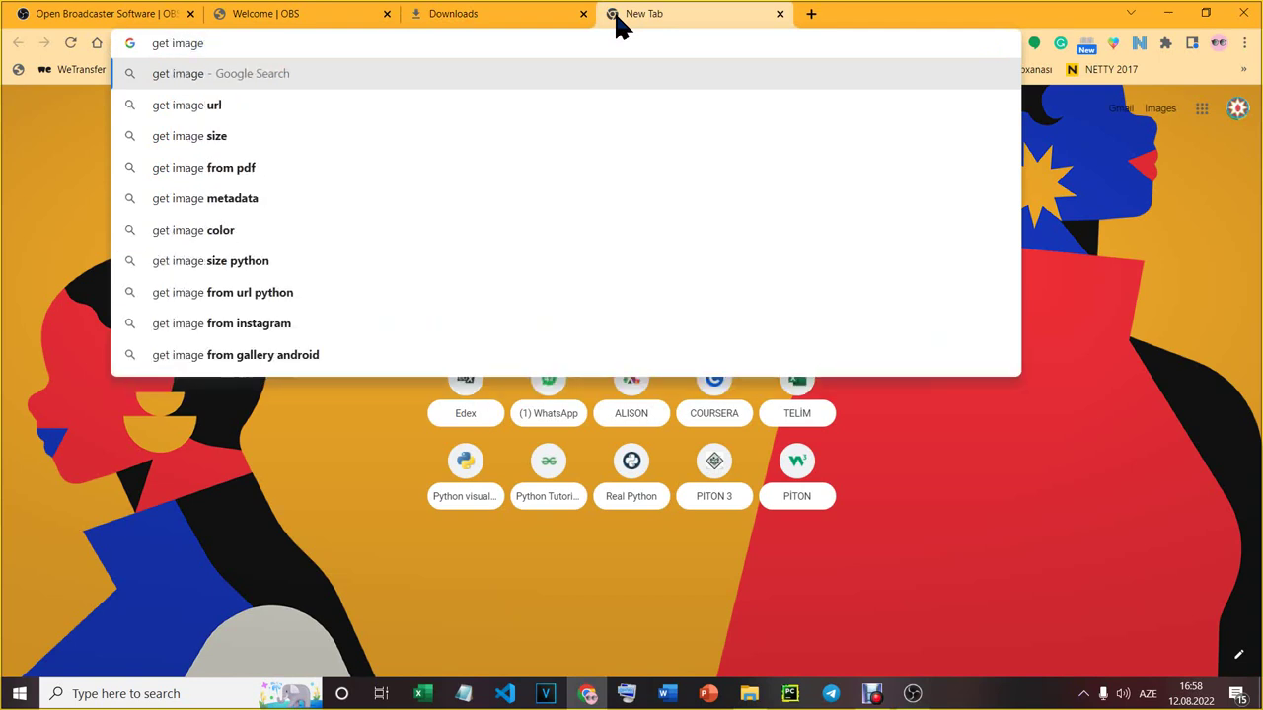
{"action": "type", "text": "RGb c"}
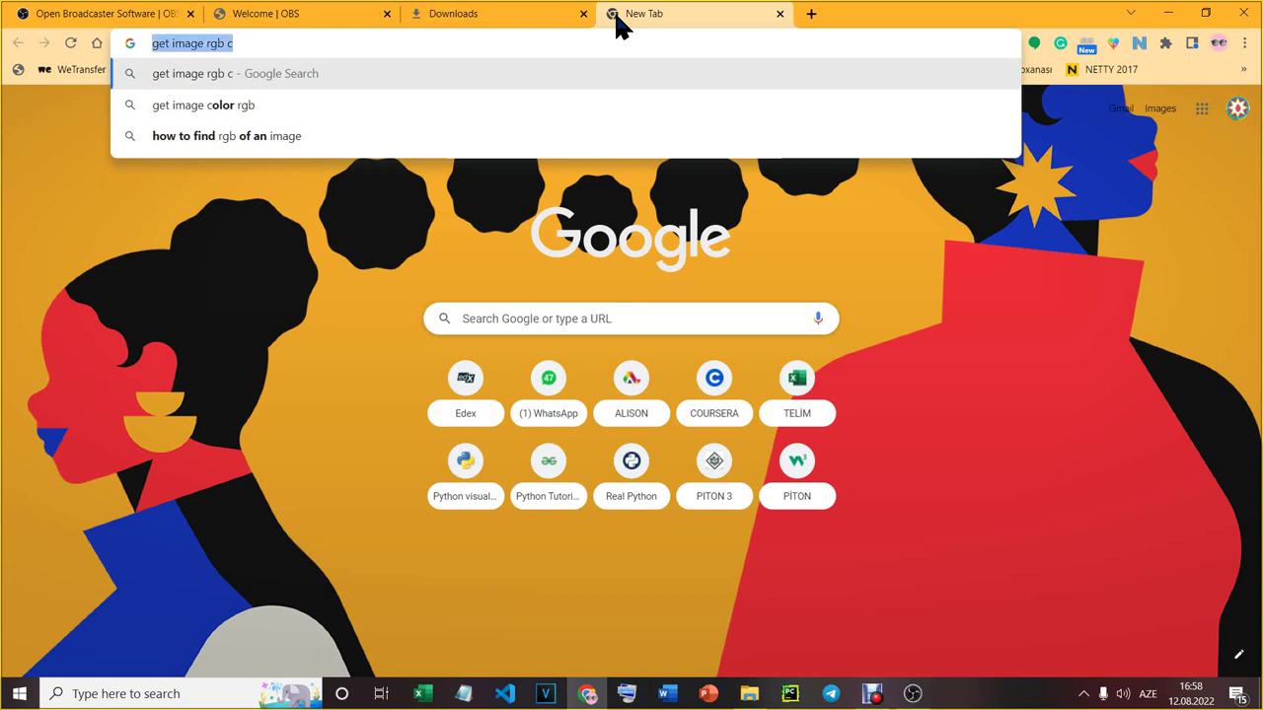
{"action": "type", "text": "get "}
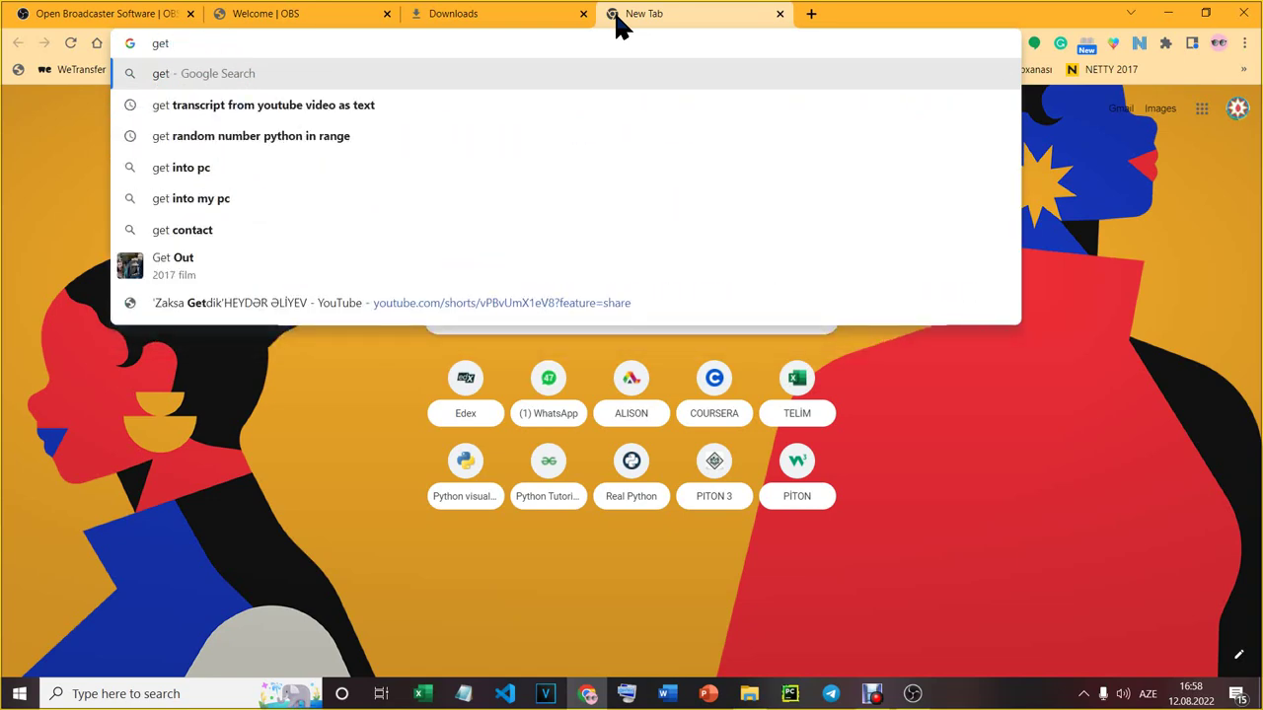
{"action": "type", "text": "rgb"}
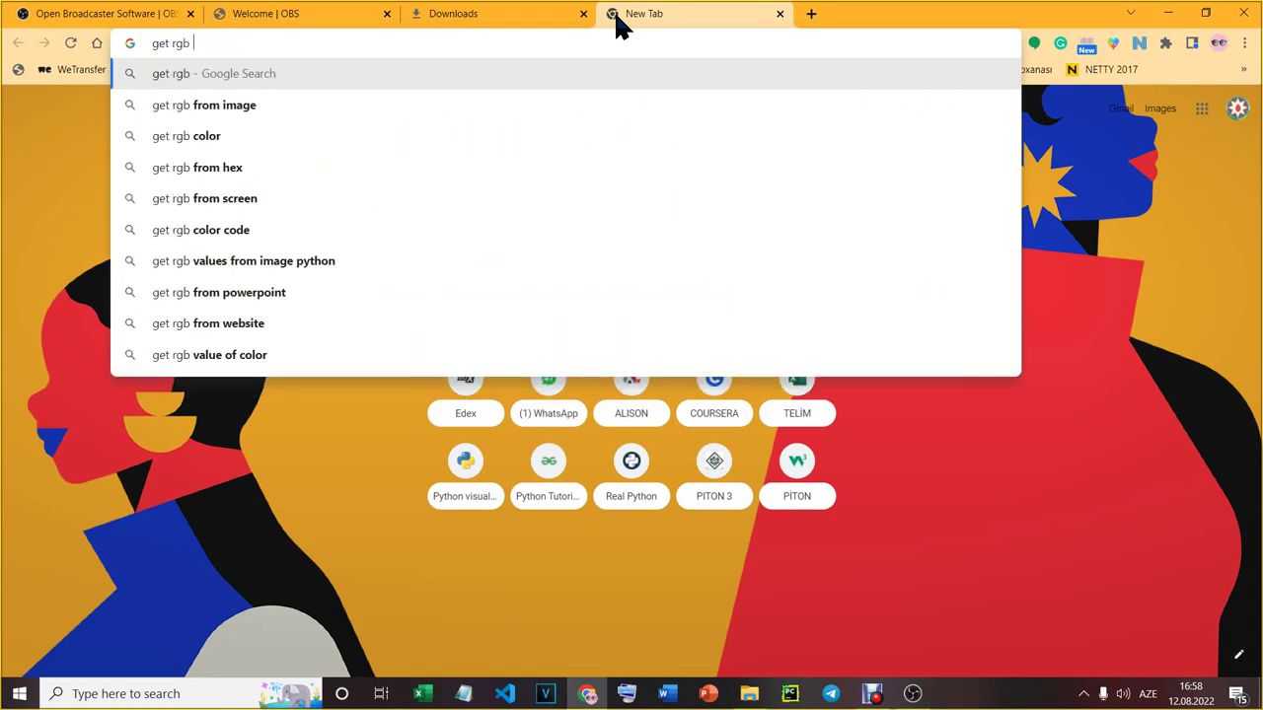
{"action": "type", "text": " colour c"}
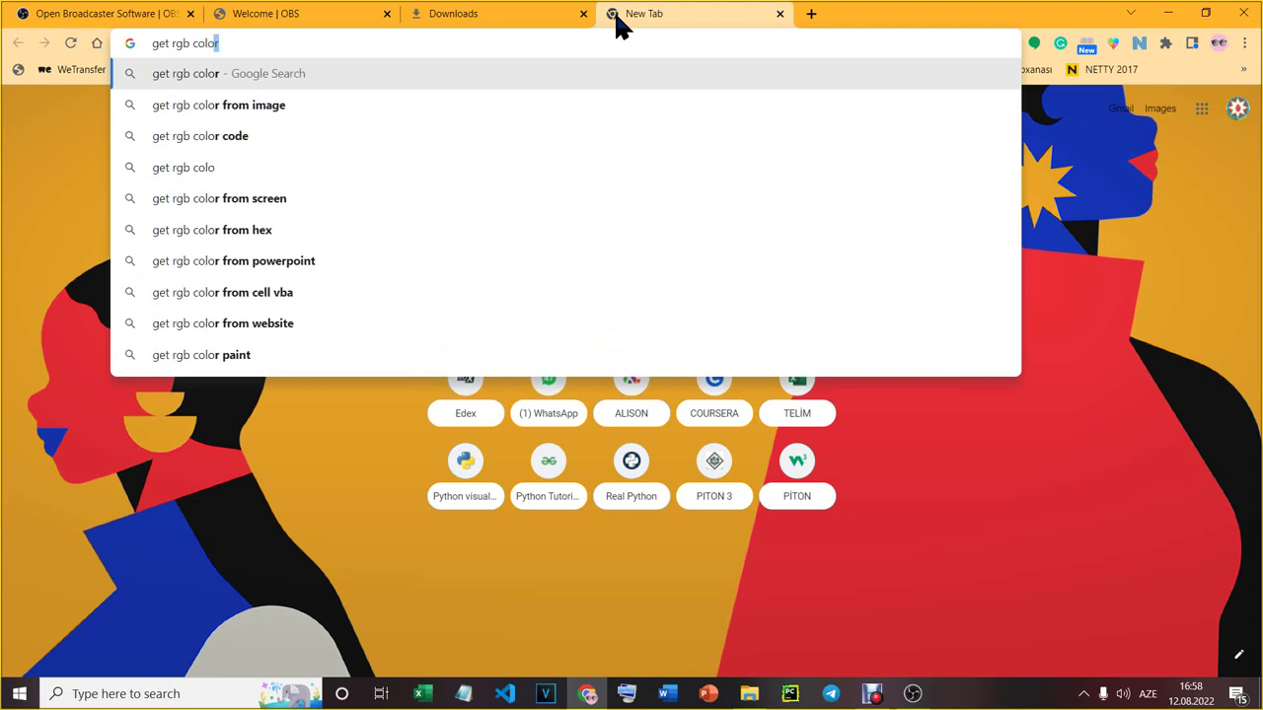
{"action": "key", "text": "Down"}
{"action": "key", "text": "Down"}
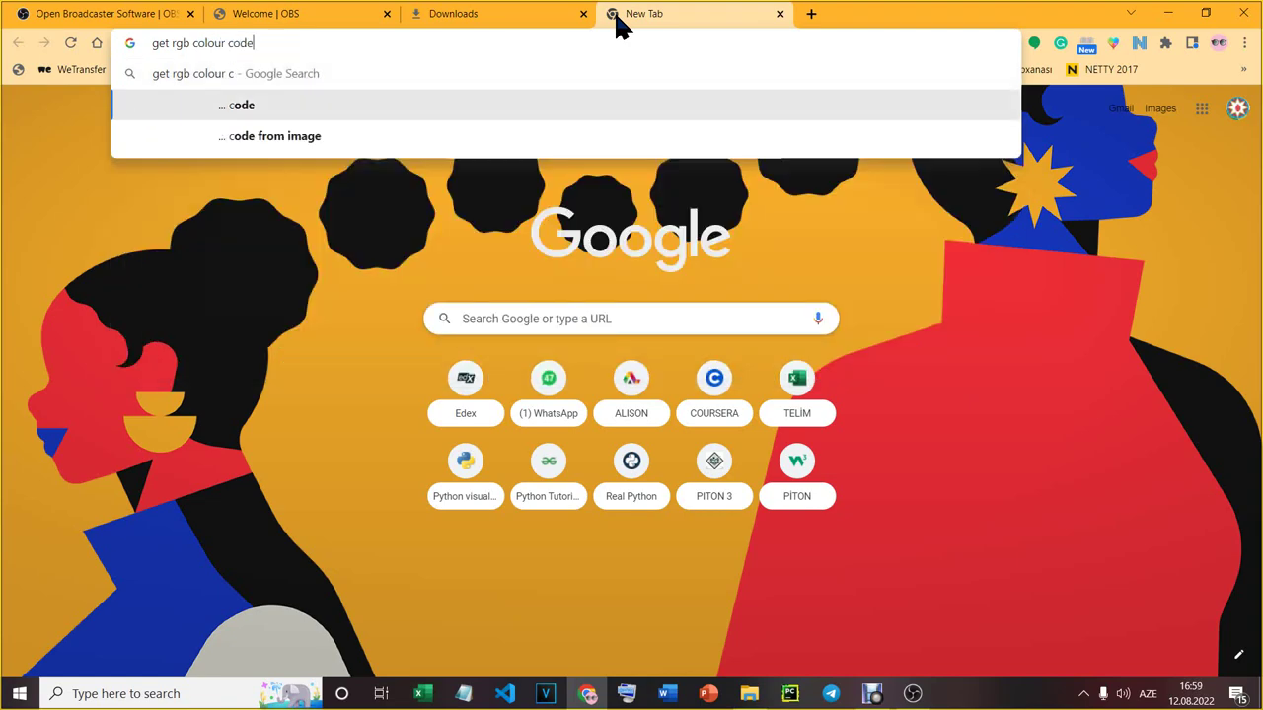
{"action": "key", "text": "Return"}
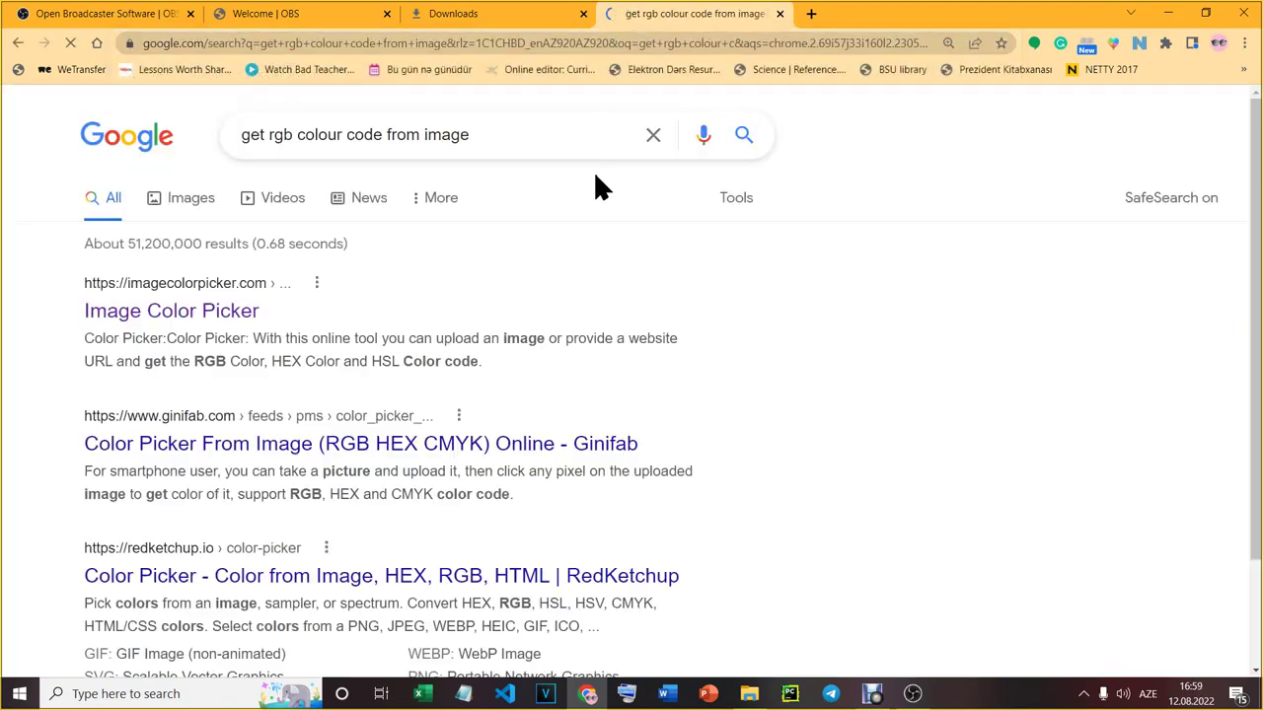
Open the Image Color Picker site, close the Kamera filters window, and place the browser beside the Desktop folder
{"action": "left_click", "coordinate": [170, 312]}
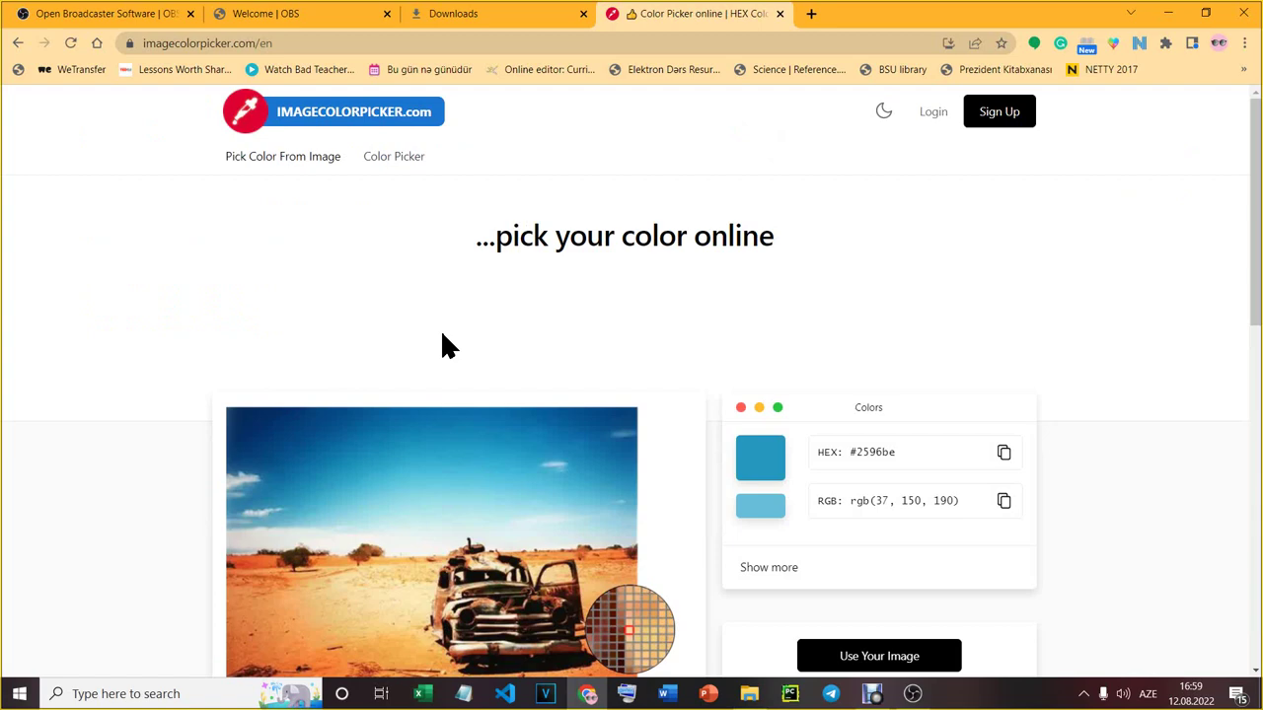
{"action": "key", "text": "super+Right"}
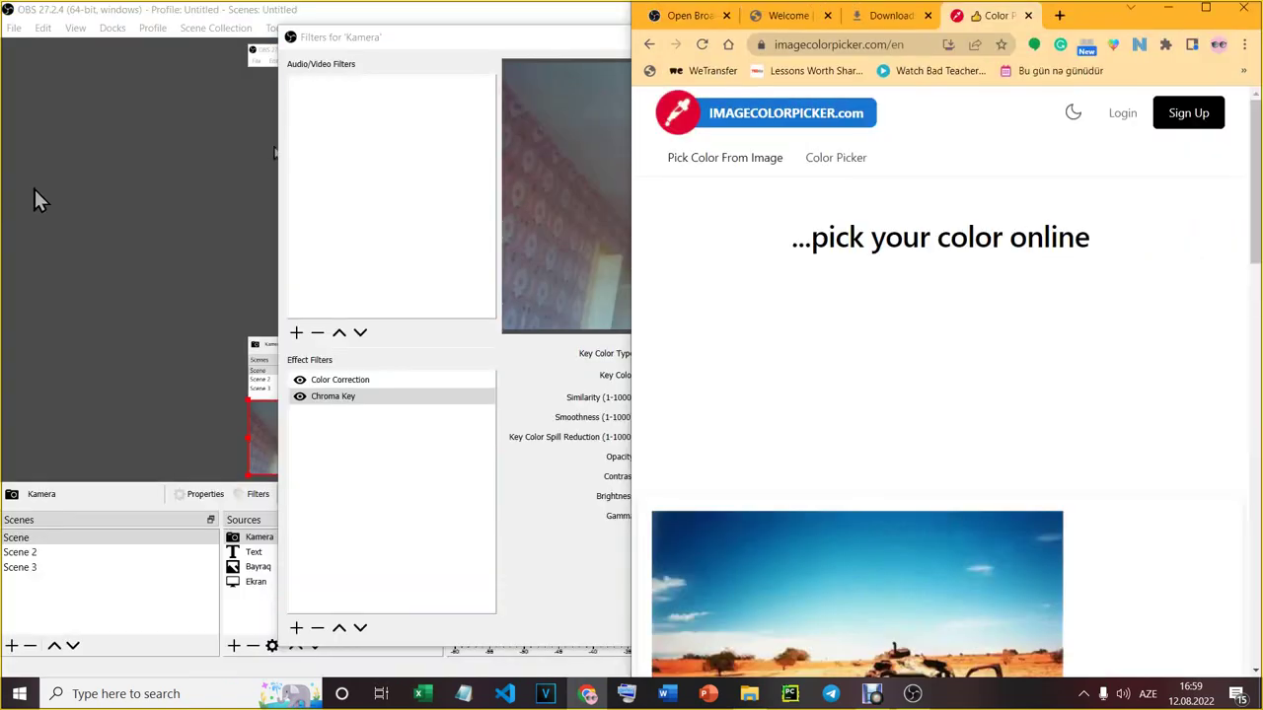
{"action": "left_click", "coordinate": [445, 32]}
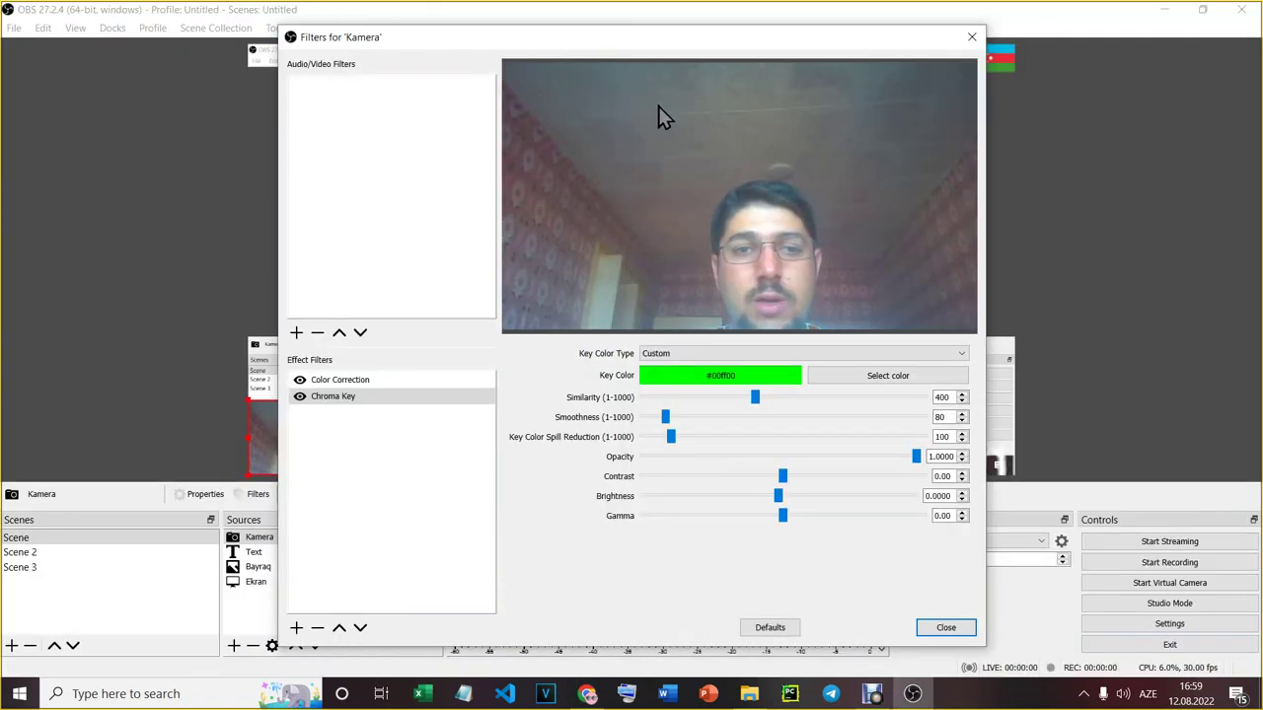
{"action": "left_click", "coordinate": [971, 37]}
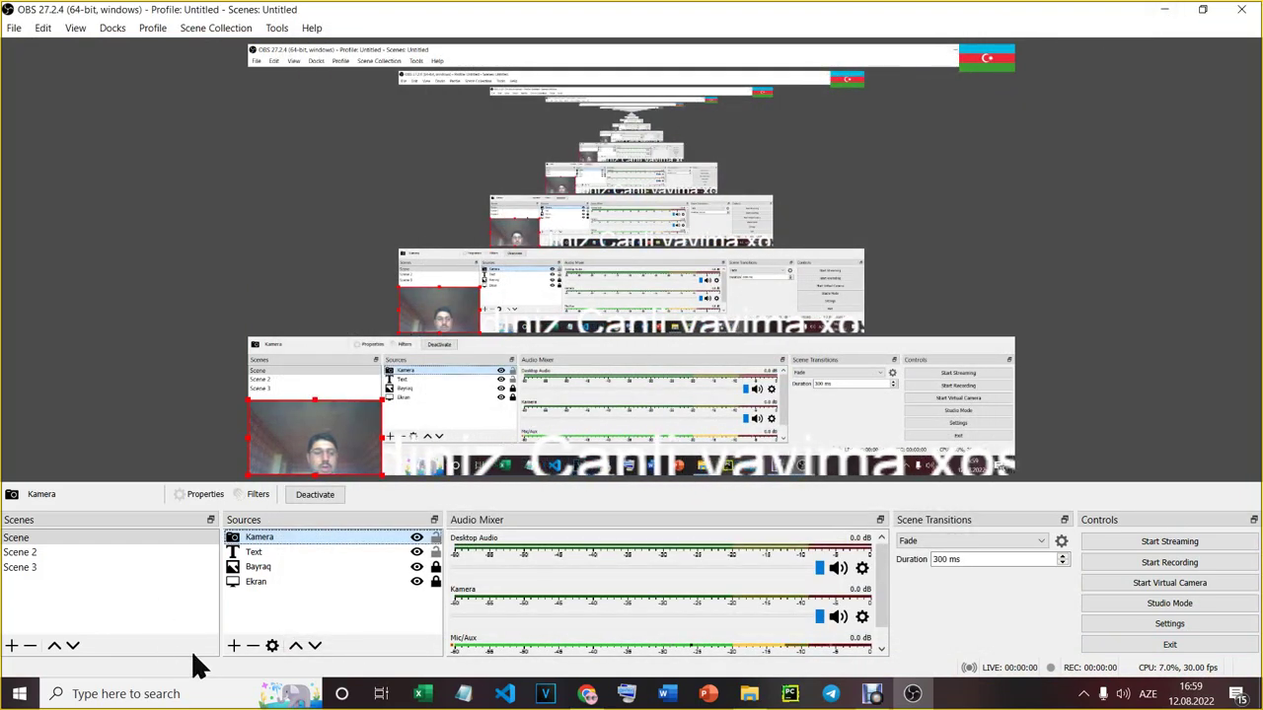
{"action": "left_click", "coordinate": [1162, 10]}
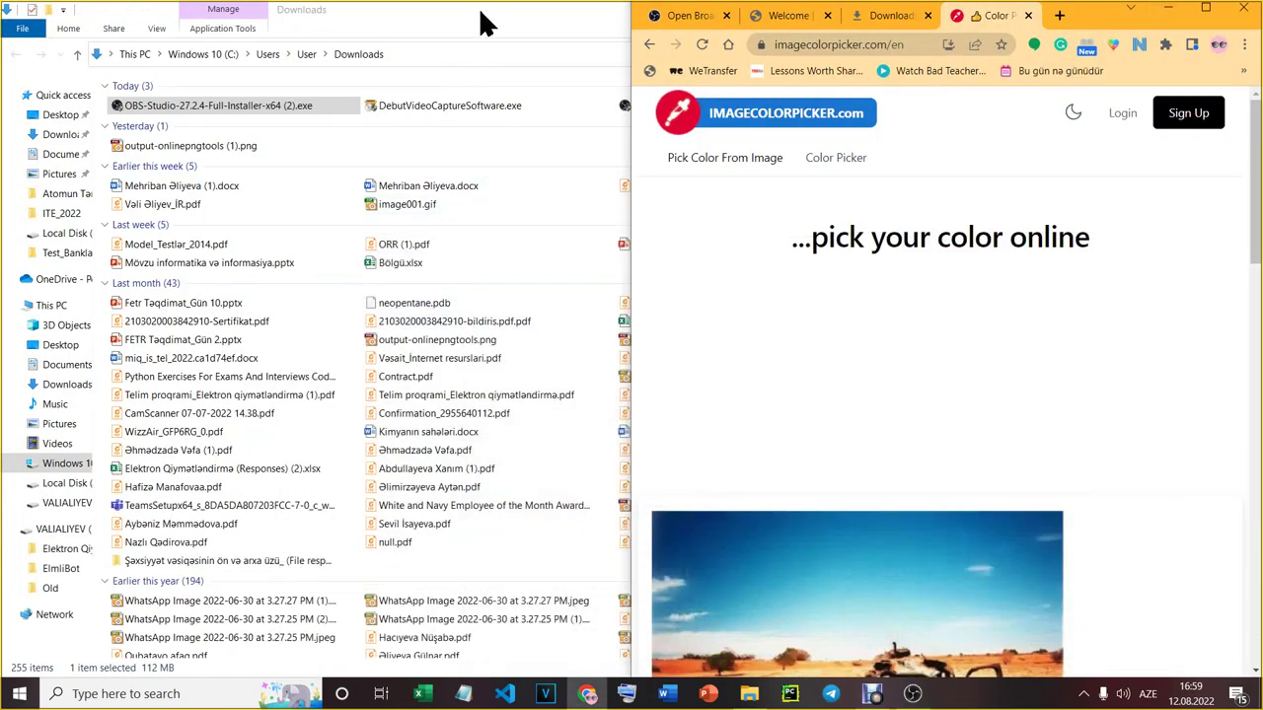
{"action": "key", "text": "super+Up"}
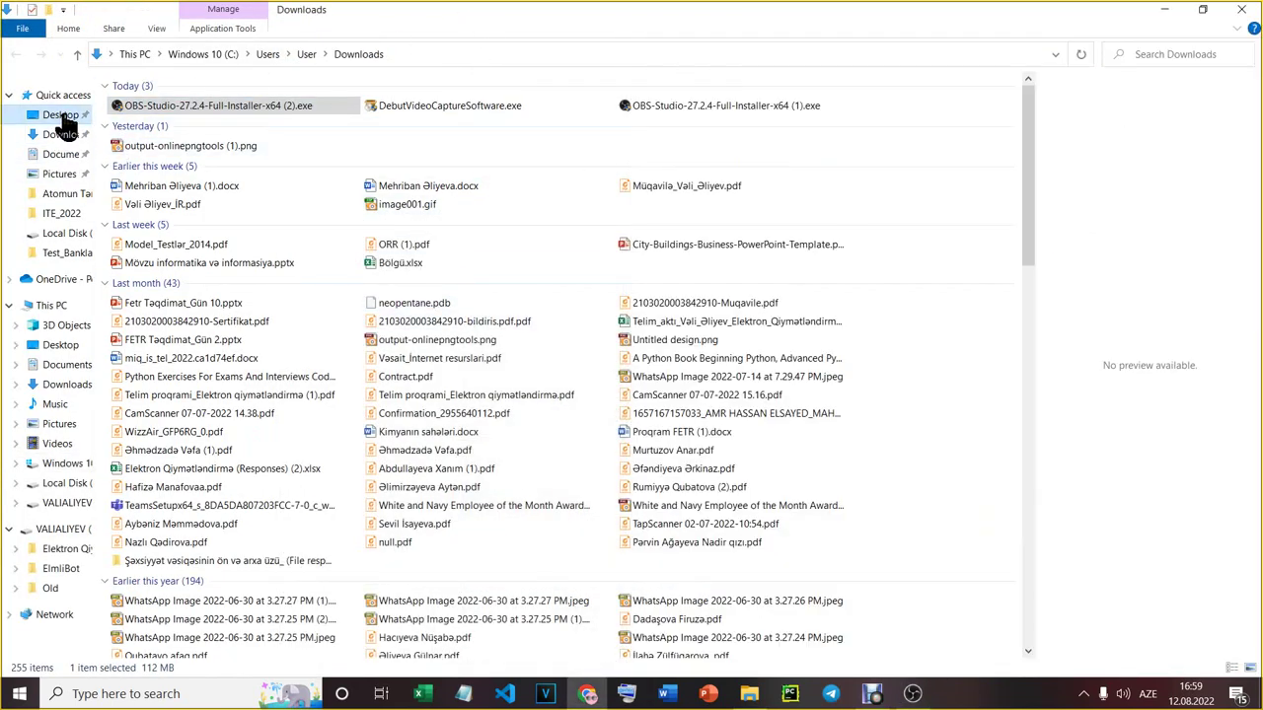
{"action": "left_click", "coordinate": [59, 114]}
{"action": "key", "text": "super+Left"}
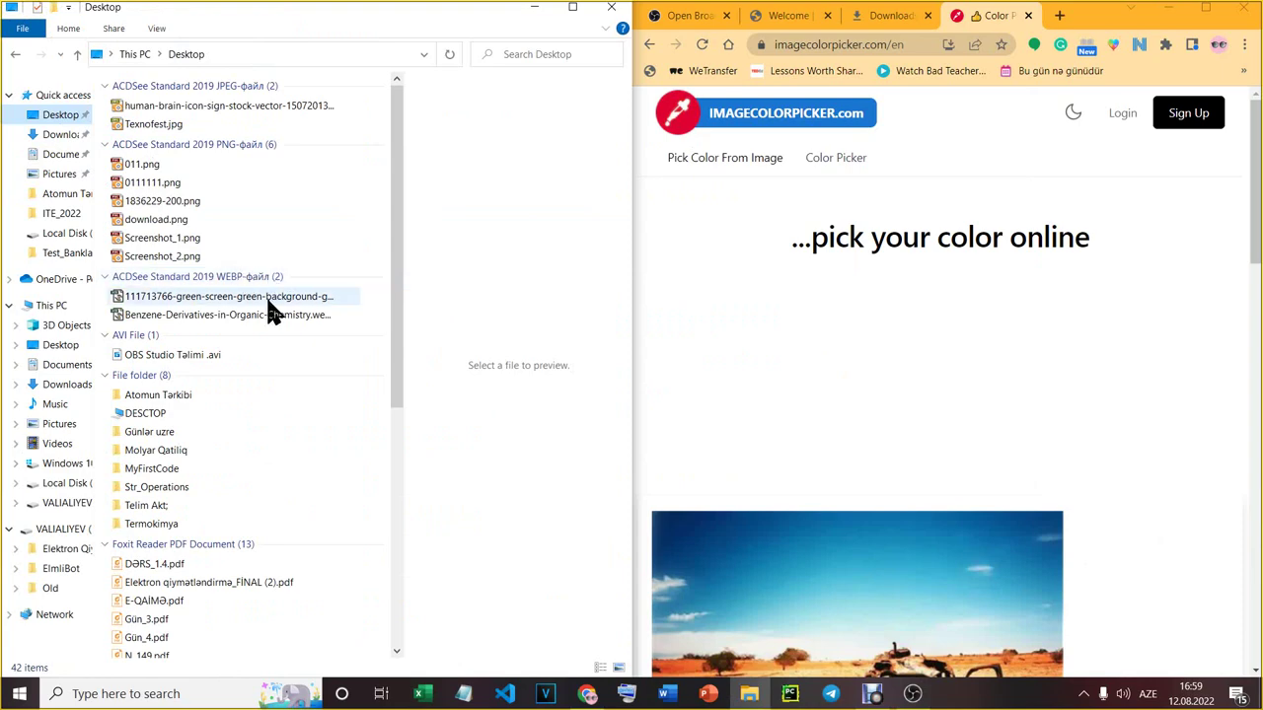
Load 0111111.png into the picker, sample the grey background #6d7472 and copy its hex code
{"action": "left_click_drag", "start_coordinate": [171, 178], "coordinate": [830, 381]}
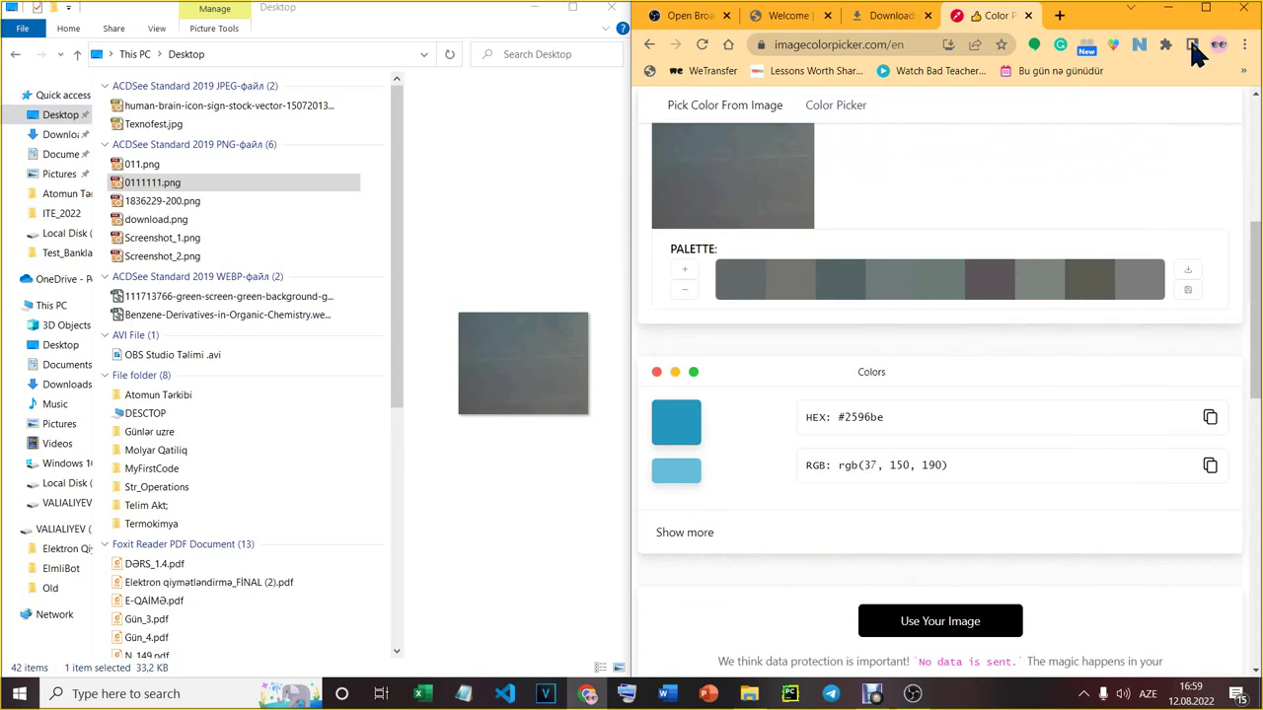
{"action": "left_click", "coordinate": [1205, 8]}
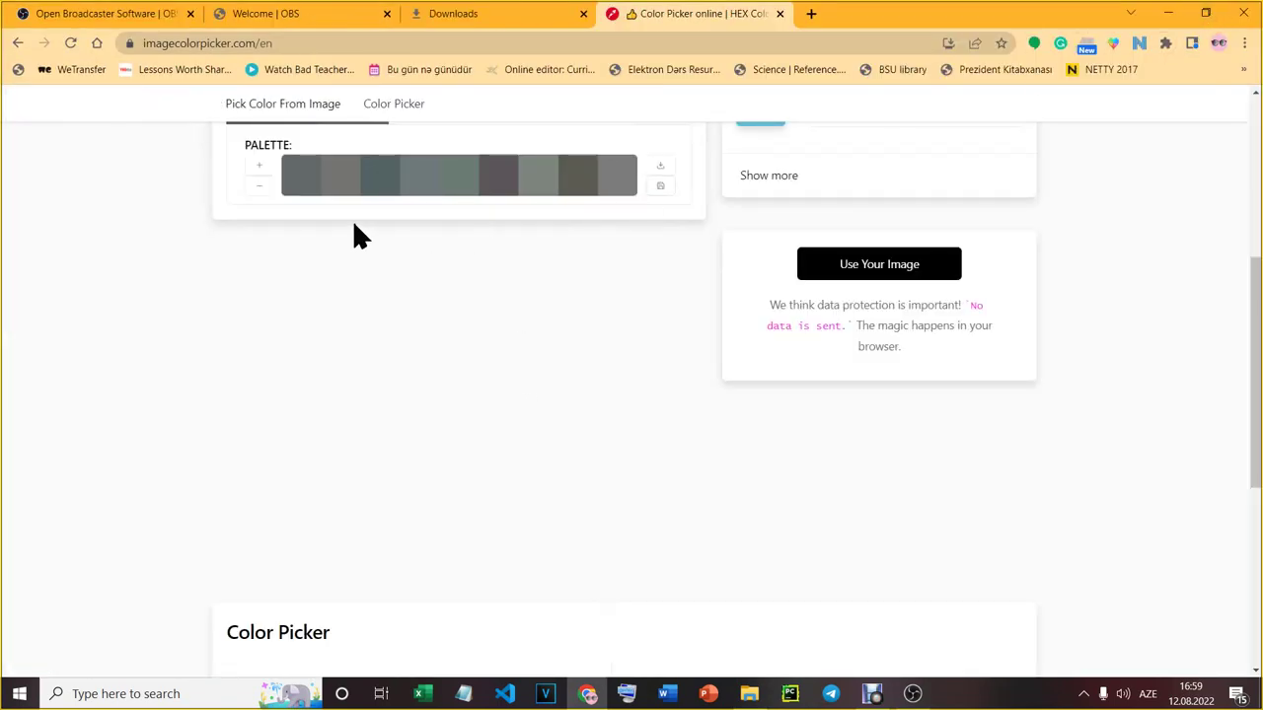
{"action": "scroll", "coordinate": [463, 340], "scroll_direction": "up", "scroll_amount": 3}
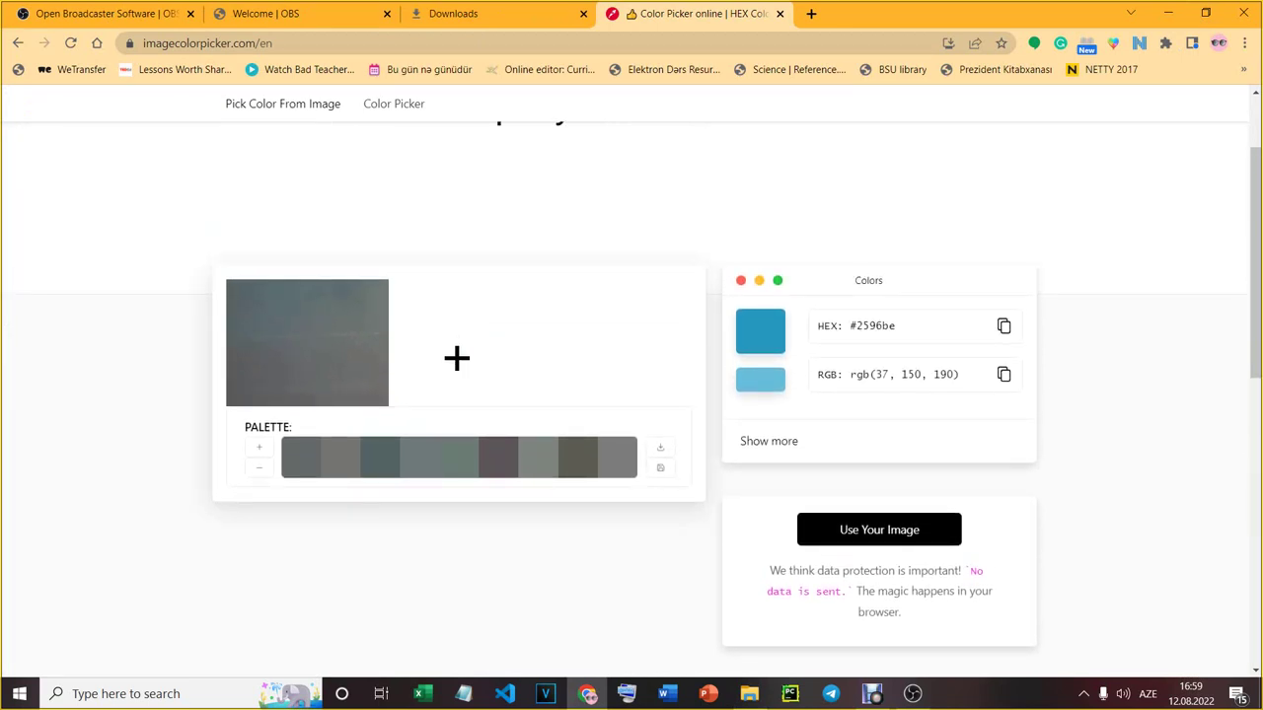
{"action": "left_click", "coordinate": [341, 324]}
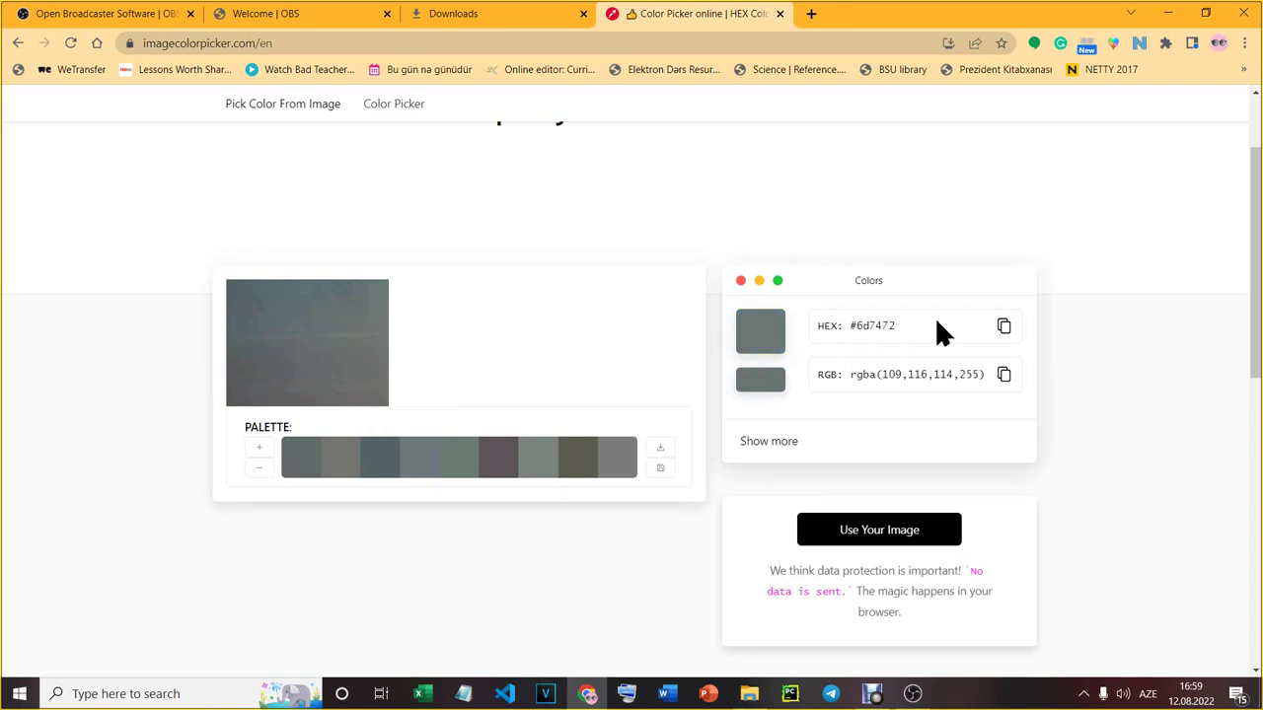
{"action": "left_click", "coordinate": [1003, 328]}
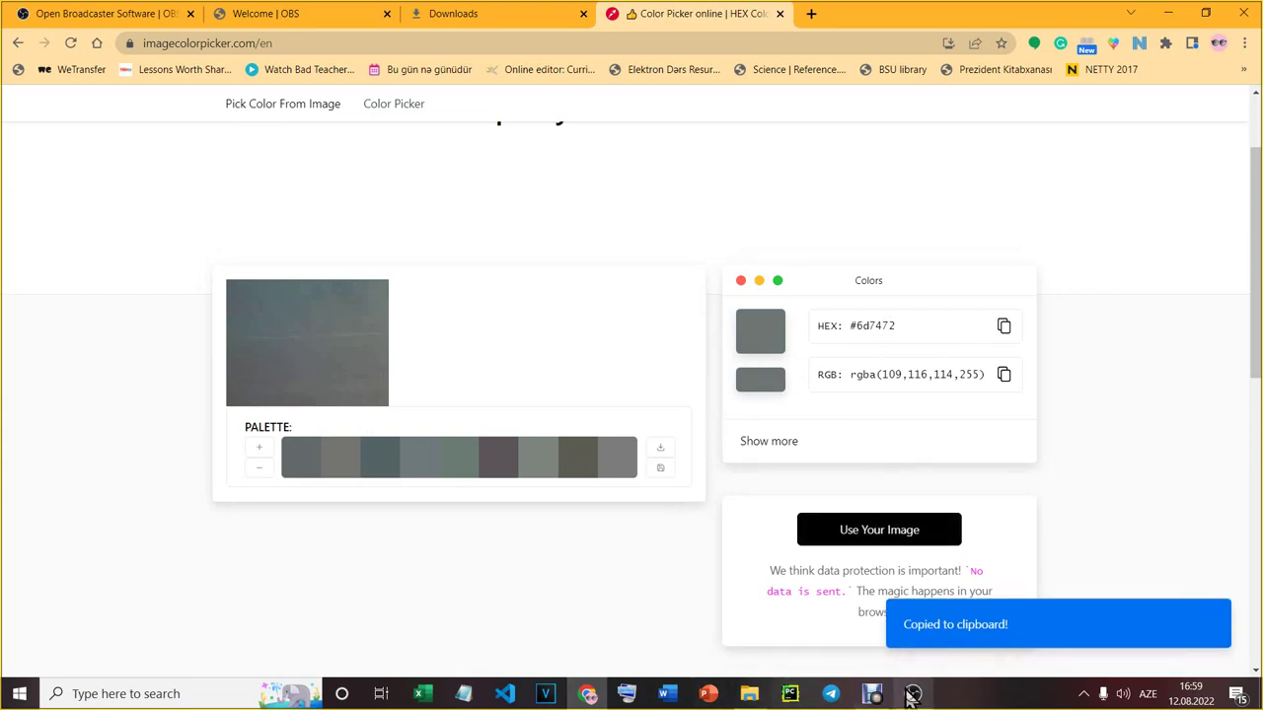
{"action": "left_click", "coordinate": [913, 693]}
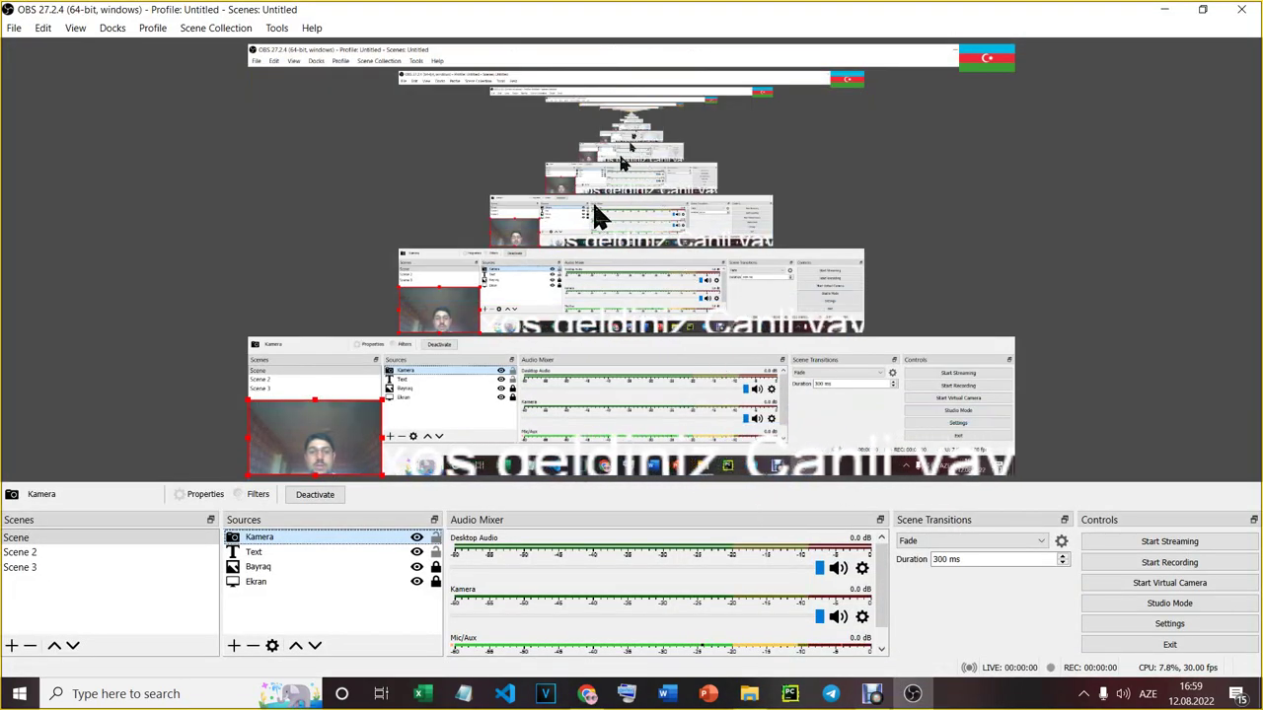
Set the Kamera Chroma Key colour to the pasted grey #6d7472
{"action": "right_click", "coordinate": [268, 536]}
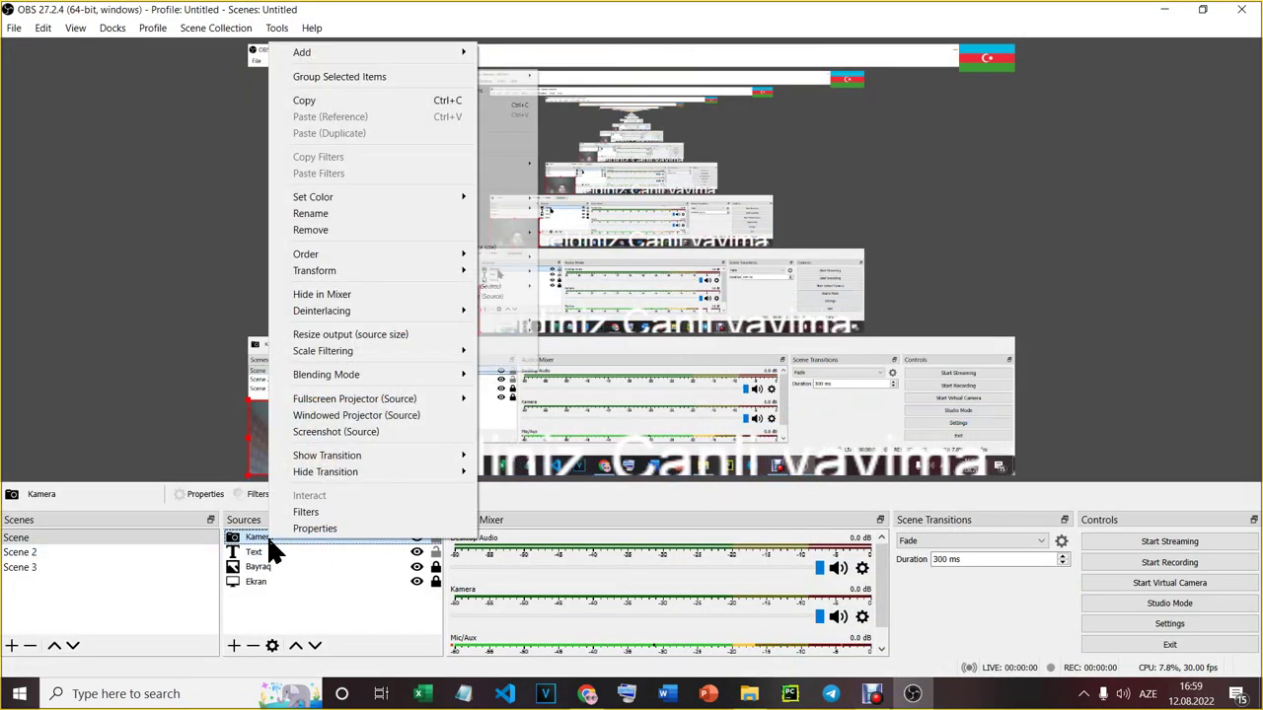
{"action": "left_click", "coordinate": [327, 513]}
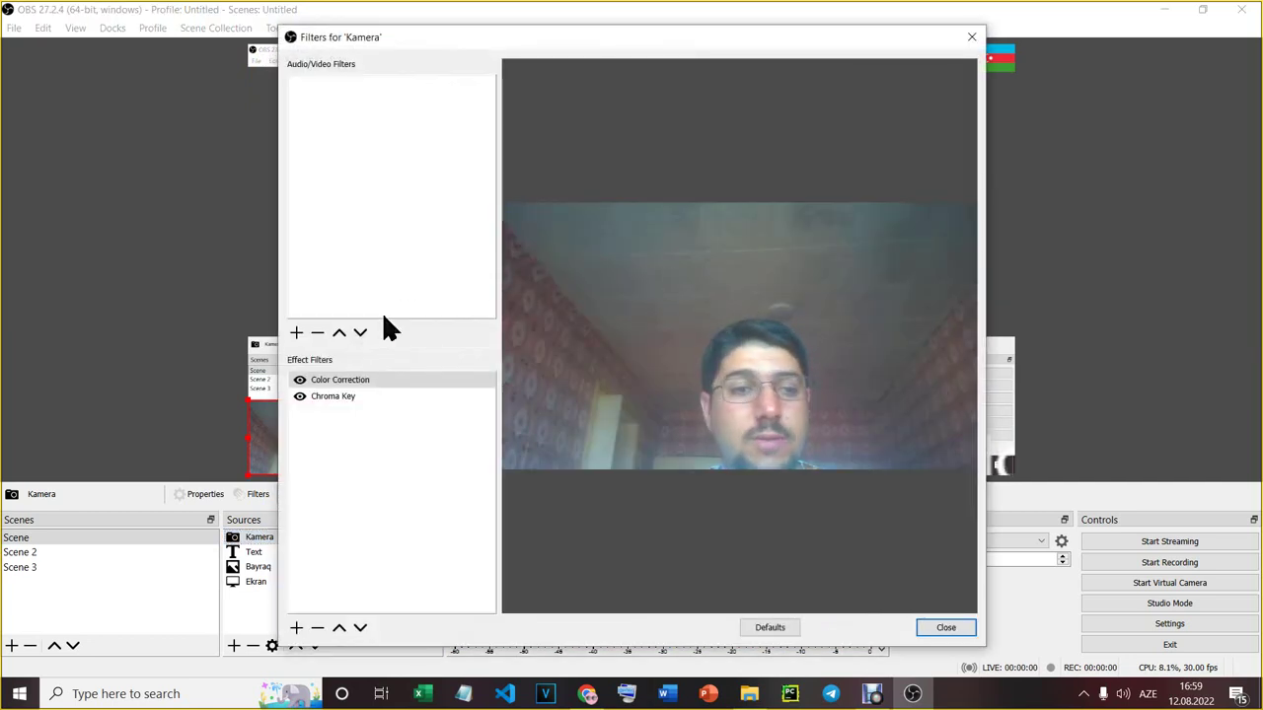
{"action": "left_click", "coordinate": [355, 396]}
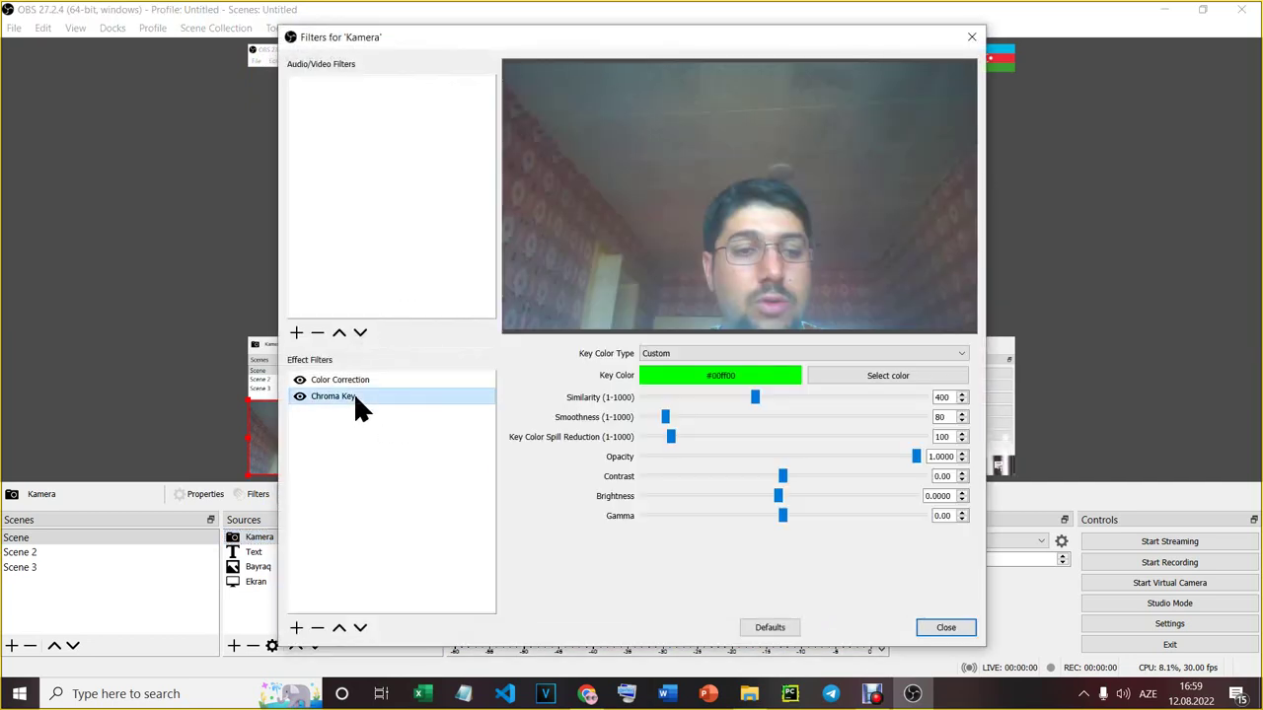
{"action": "left_click", "coordinate": [883, 378]}
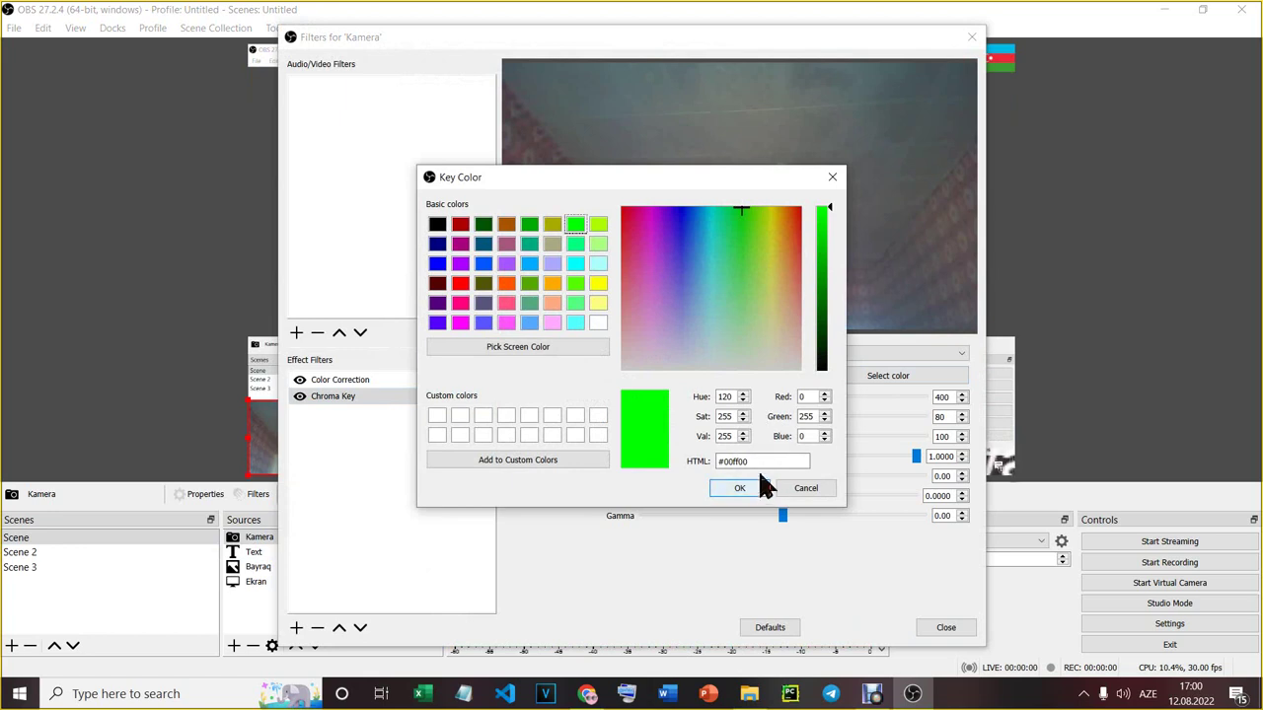
{"action": "key", "text": "ctrl+a"}
{"action": "key", "text": "ctrl+v"}
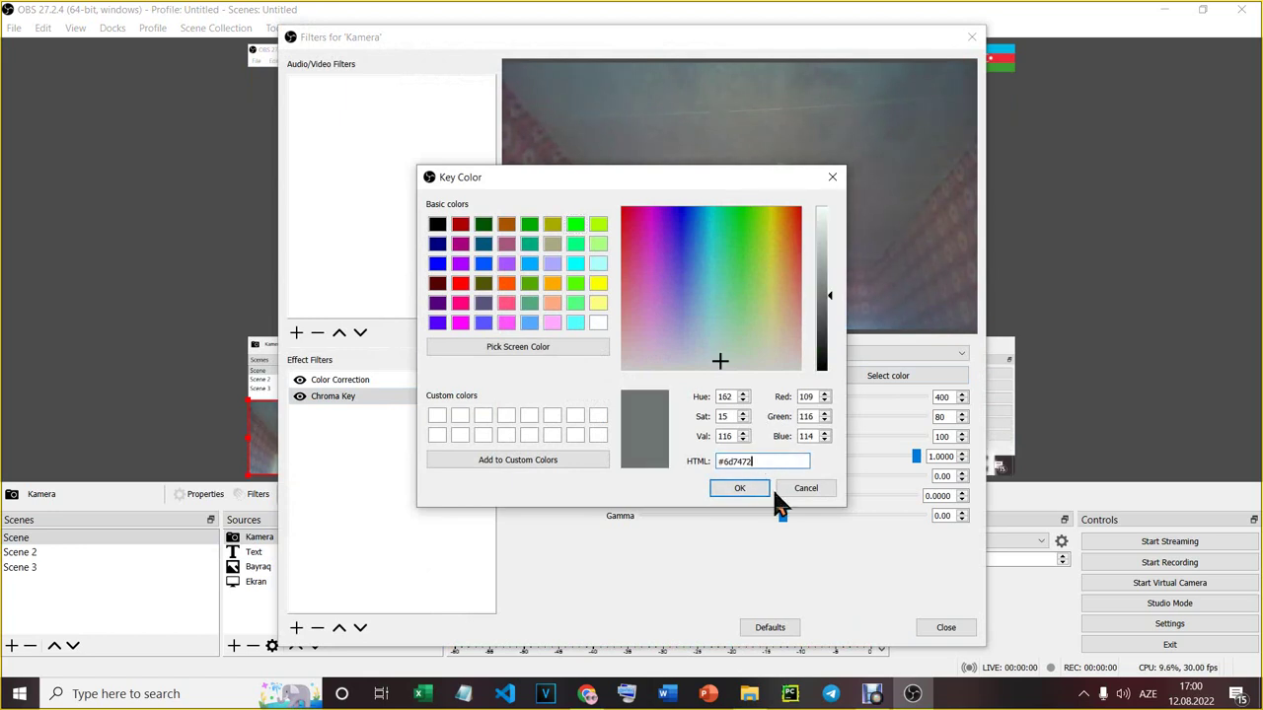
{"action": "left_click", "coordinate": [747, 485]}
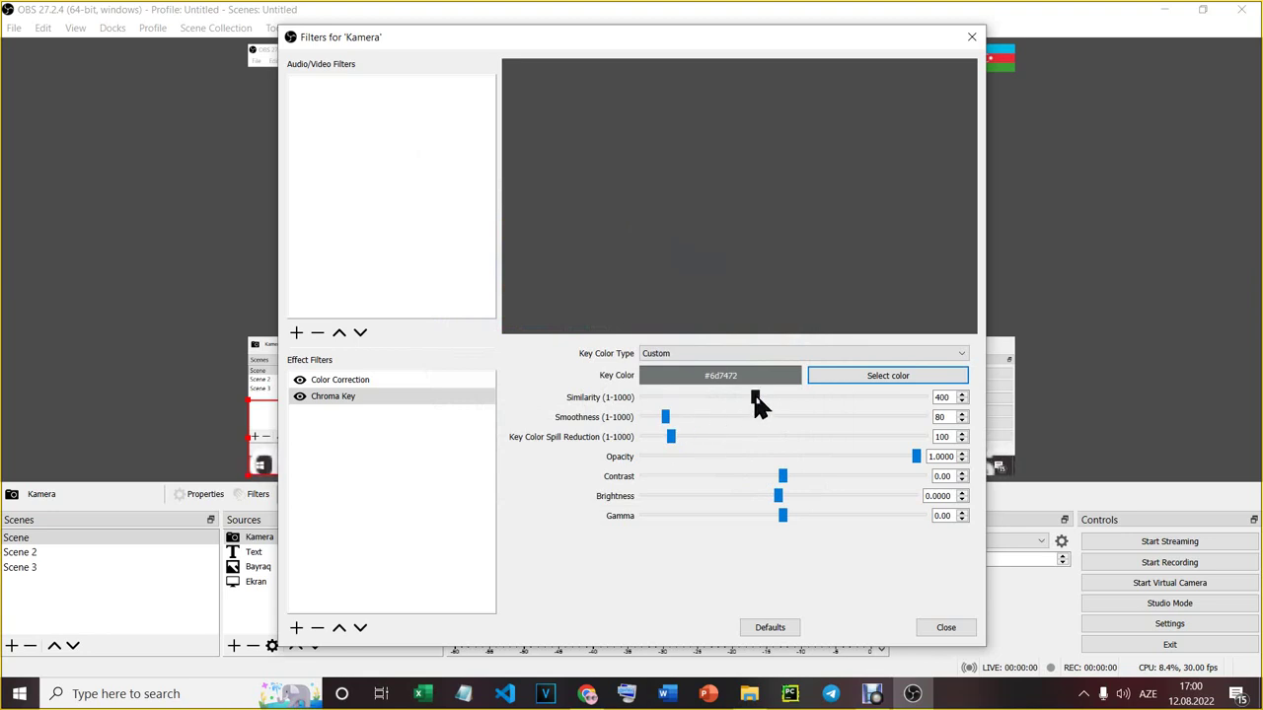
Adjust the Chroma Key similarity to 268 and close the filters window
{"action": "left_click_drag", "start_coordinate": [755, 399], "coordinate": [640, 403]}
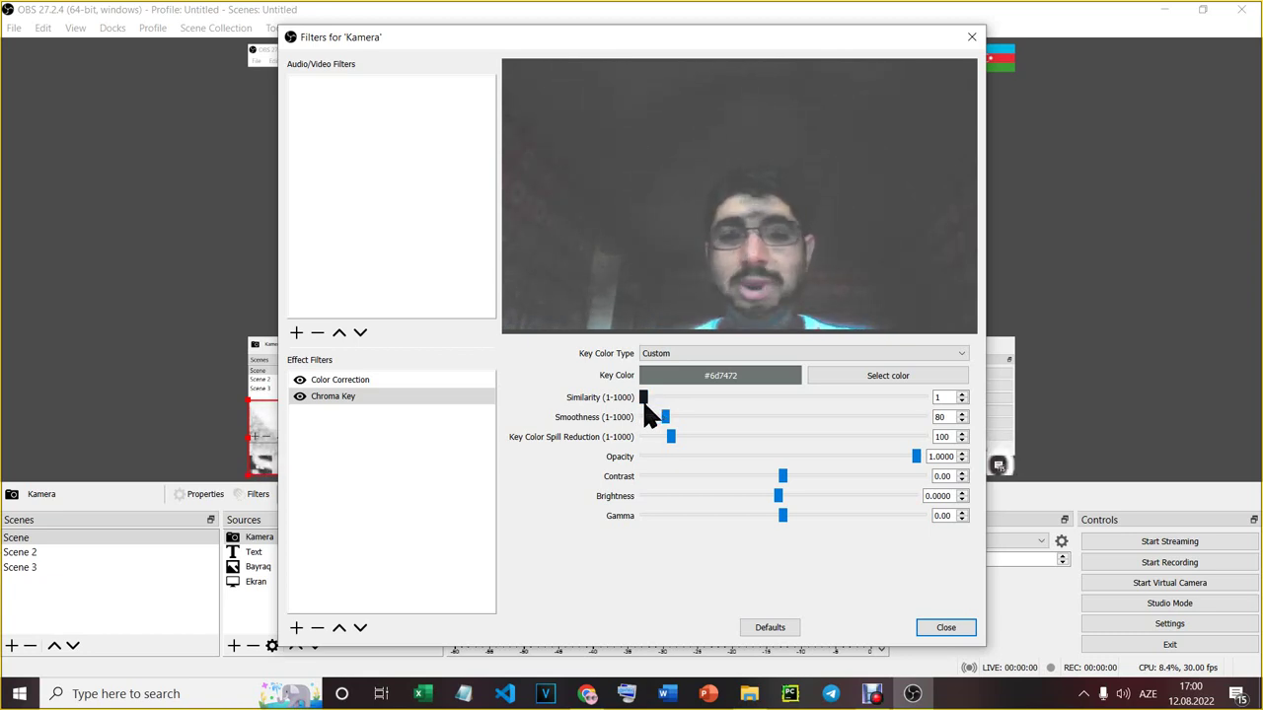
{"action": "left_click_drag", "start_coordinate": [644, 399], "coordinate": [718, 395]}
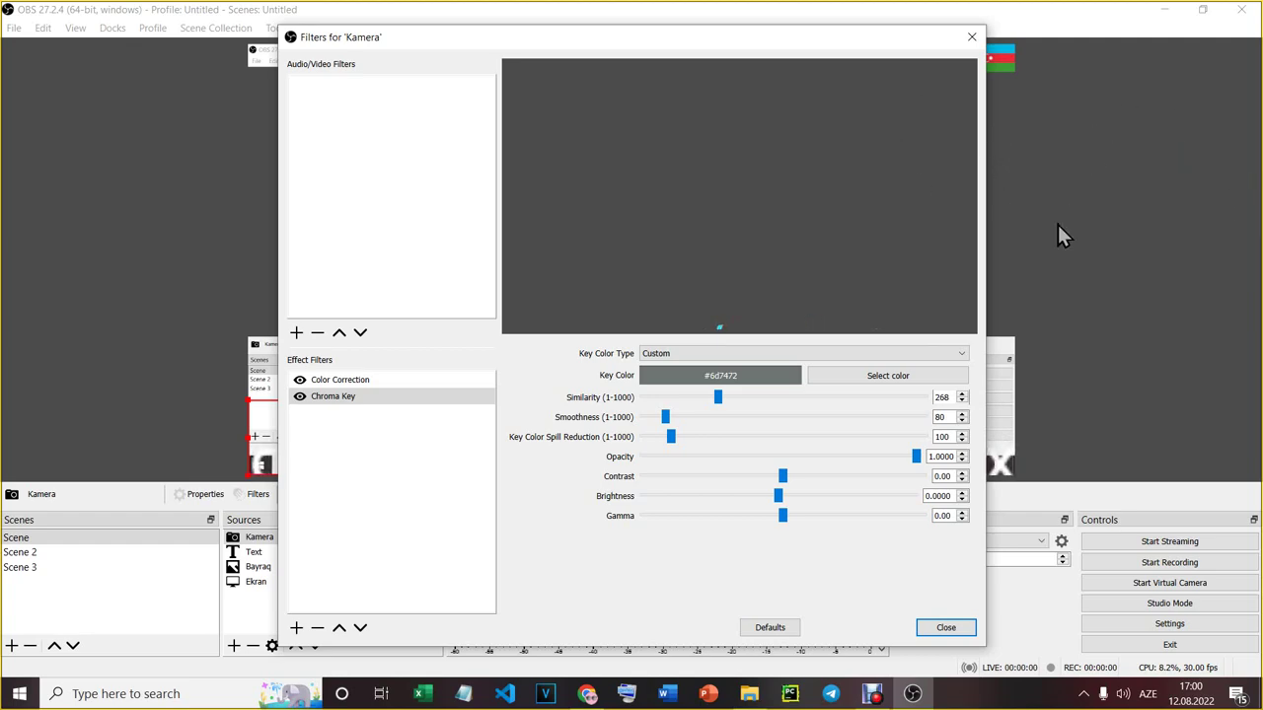
{"action": "left_click", "coordinate": [976, 47]}
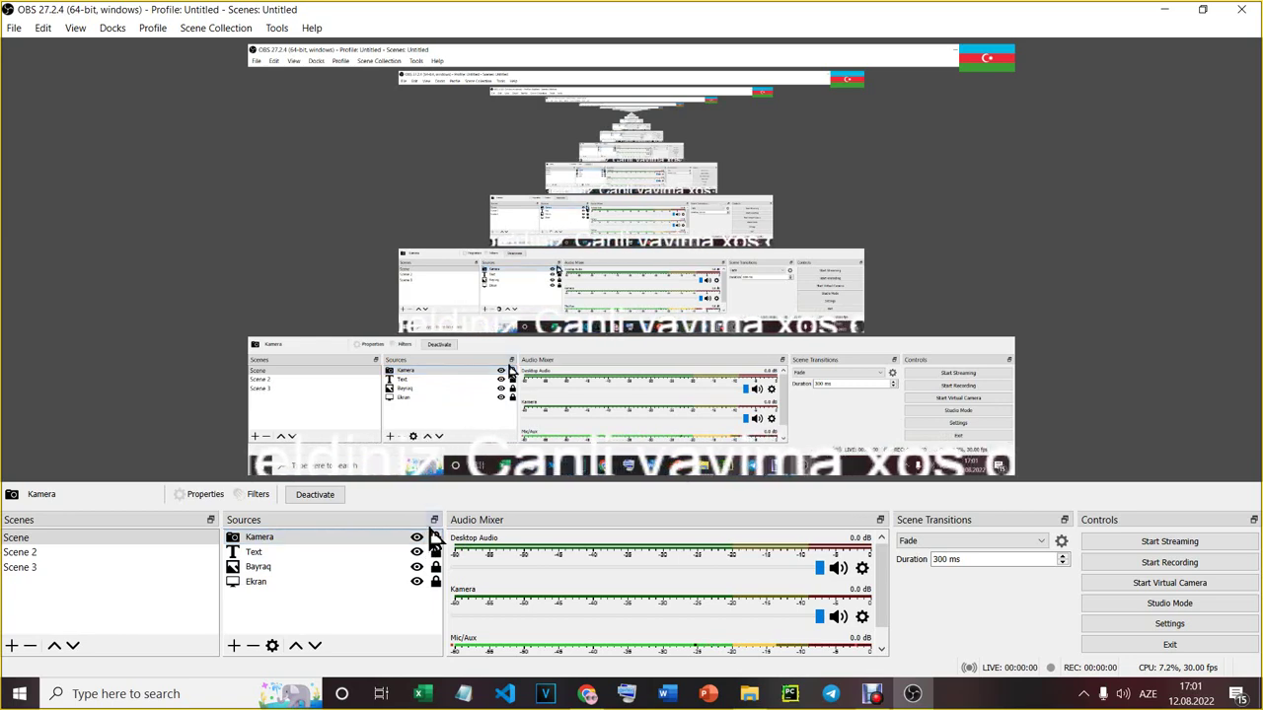
Unlock the Bayraq flag and drag it to the scene's bottom-right corner
{"action": "left_click", "coordinate": [995, 55]}
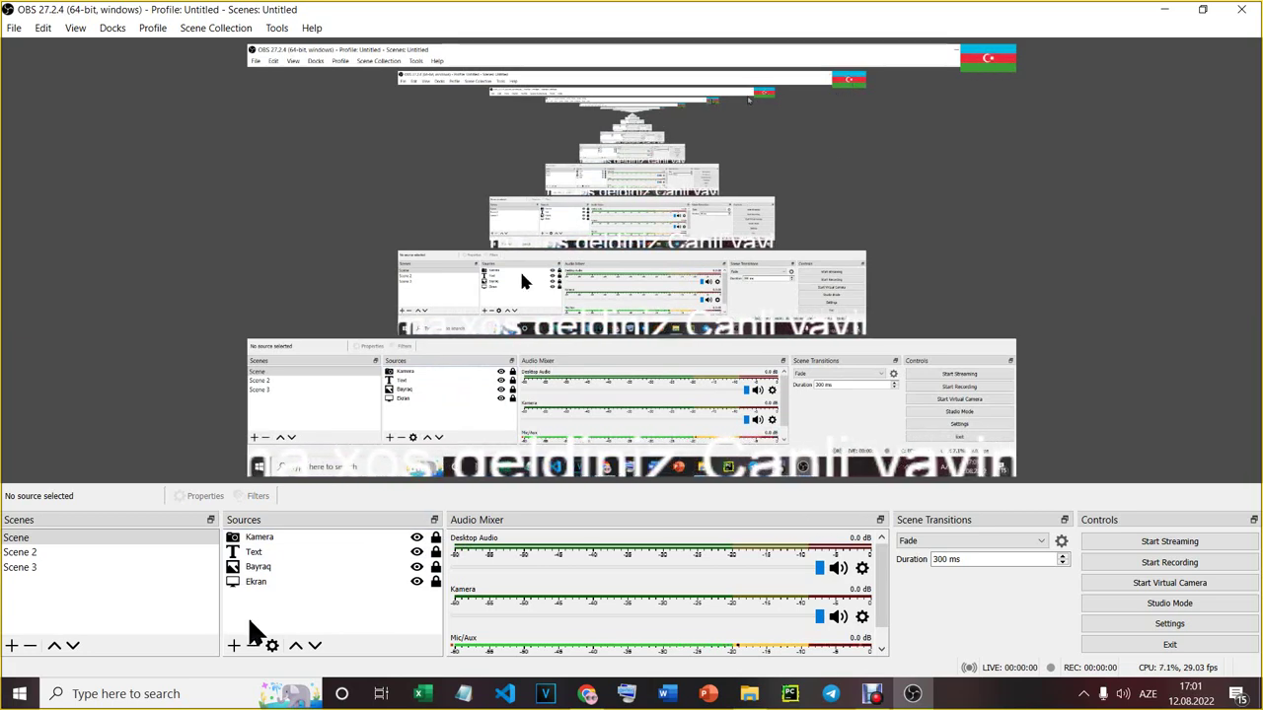
{"action": "left_click", "coordinate": [434, 566]}
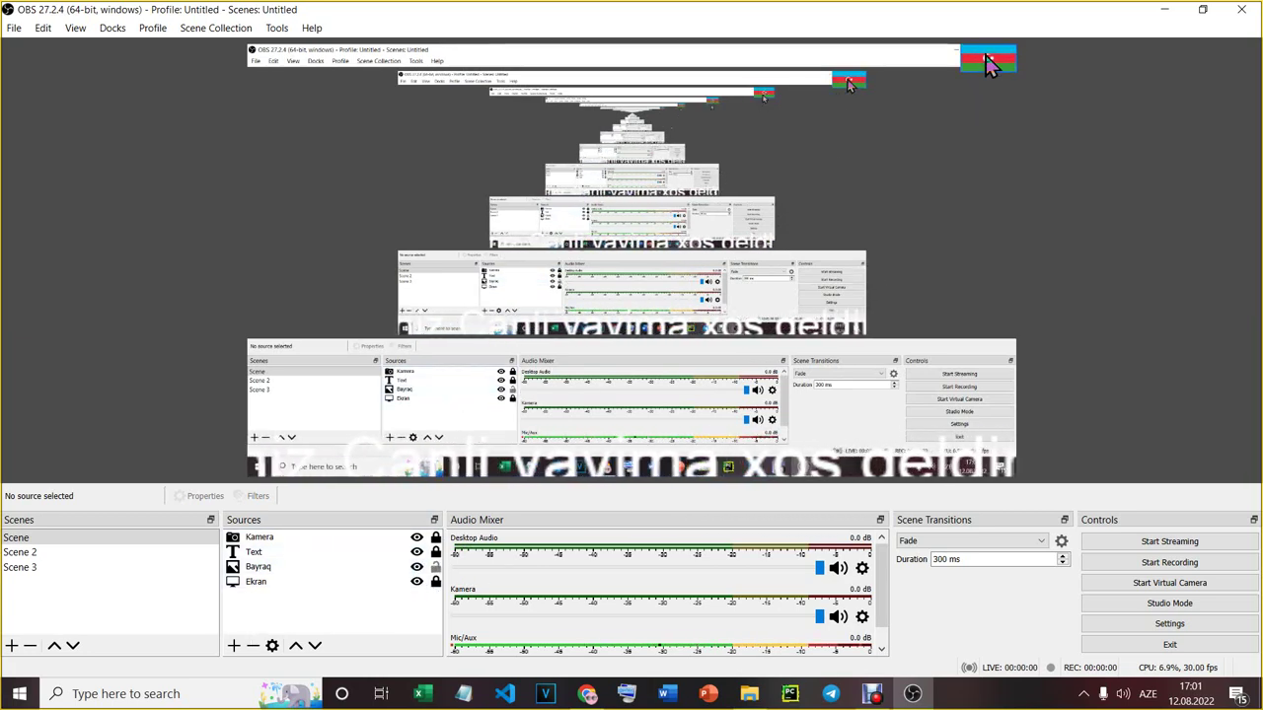
{"action": "left_click_drag", "start_coordinate": [989, 64], "coordinate": [915, 429]}
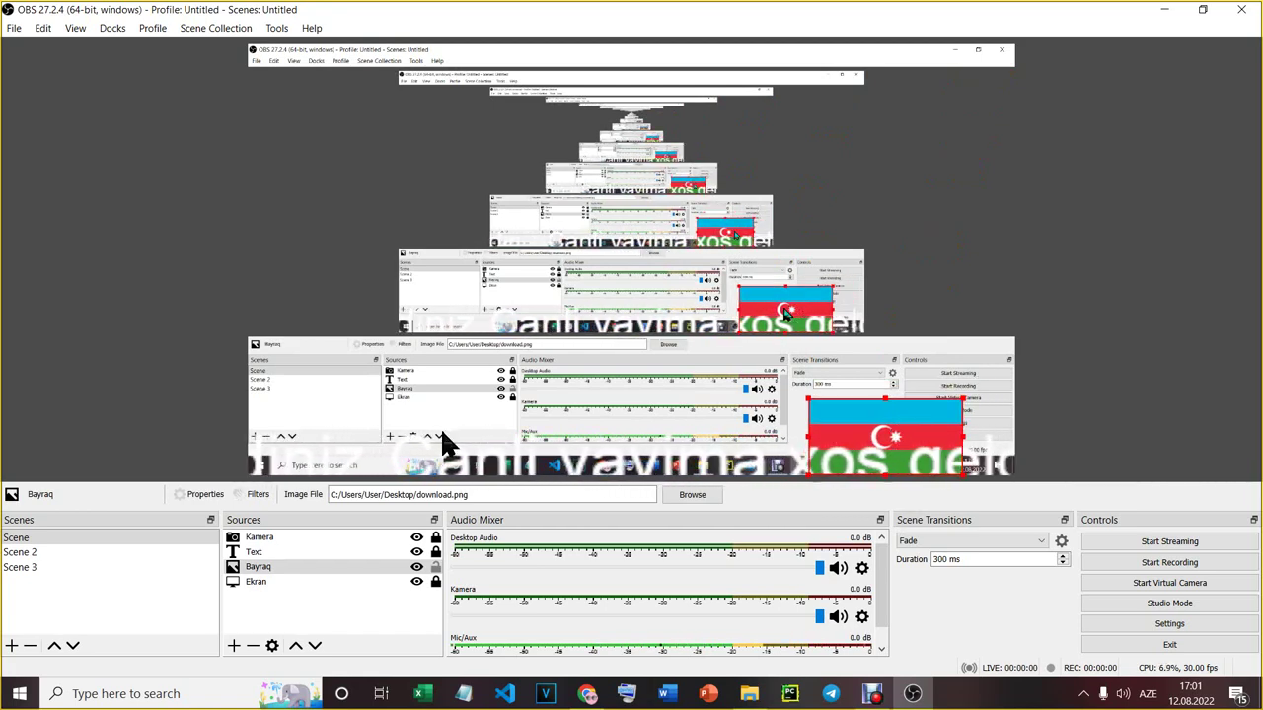
Move Bayraq above Text in the source order and toggle the sources' visibility
{"action": "left_click", "coordinate": [282, 568]}
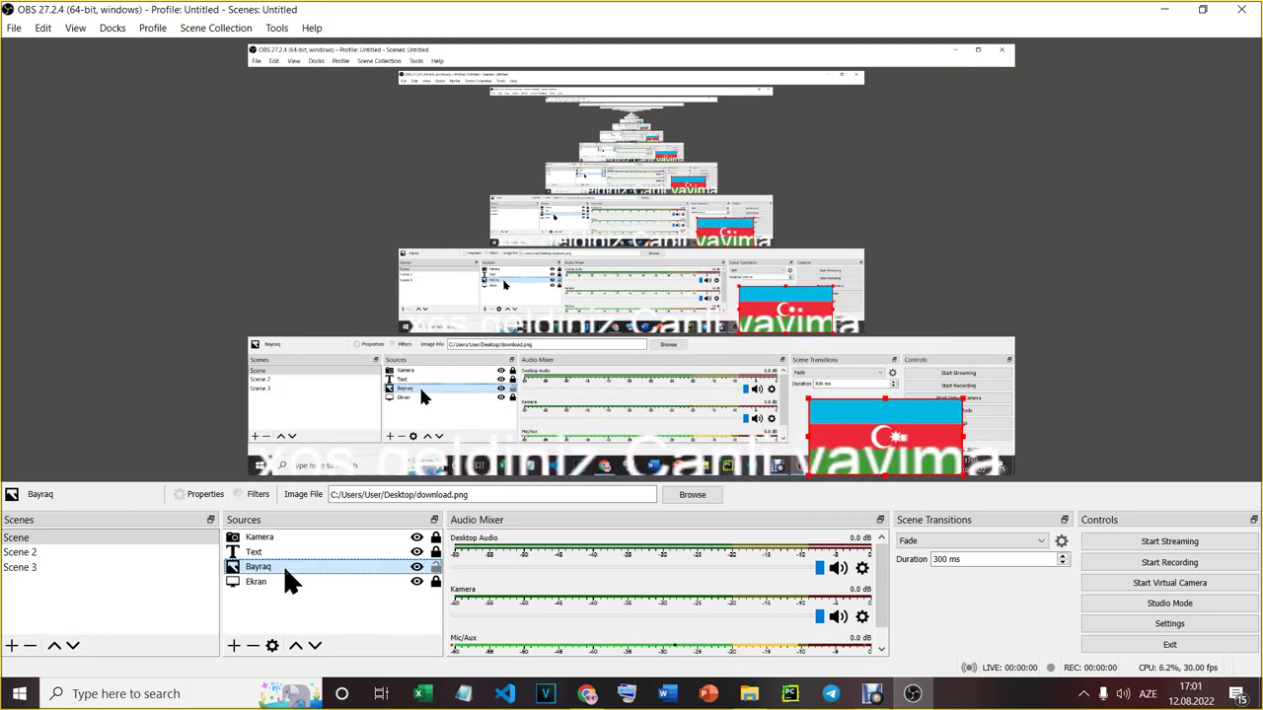
{"action": "left_click_drag", "start_coordinate": [283, 564], "coordinate": [296, 550]}
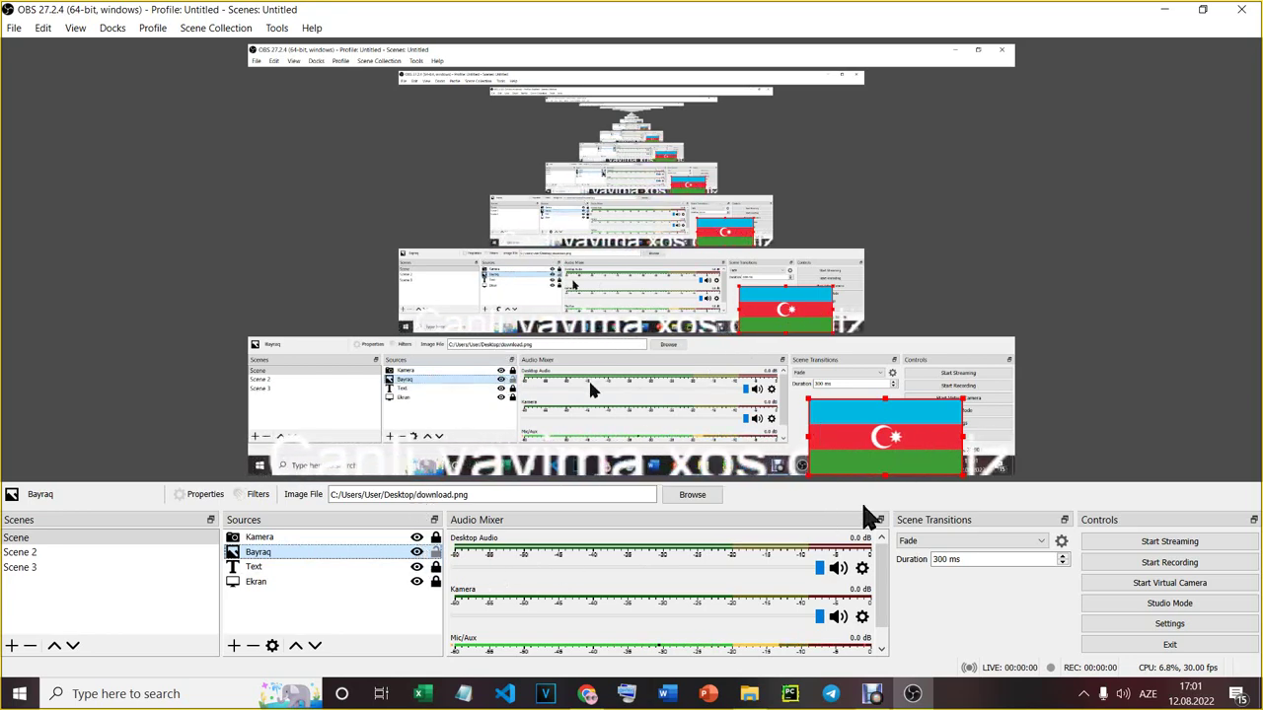
{"action": "left_click", "coordinate": [417, 551]}
{"action": "left_click", "coordinate": [417, 566]}
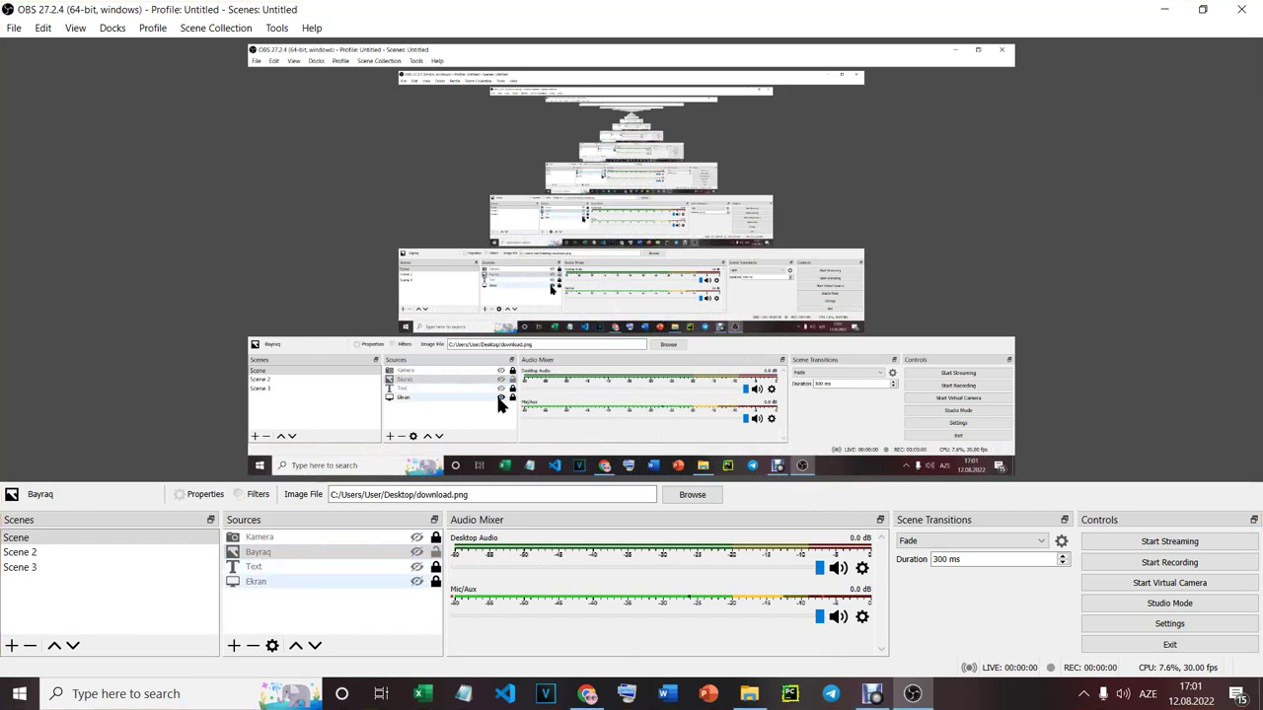
{"action": "left_click", "coordinate": [416, 581]}
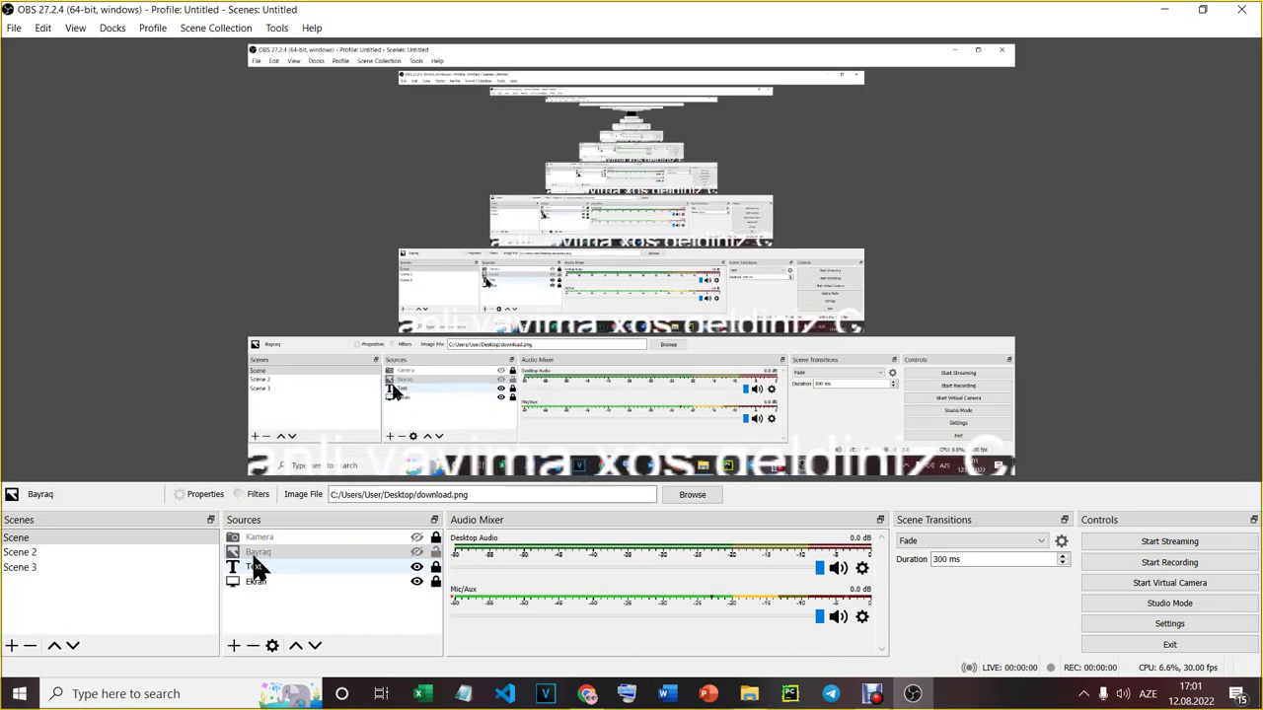
{"action": "left_click", "coordinate": [417, 552]}
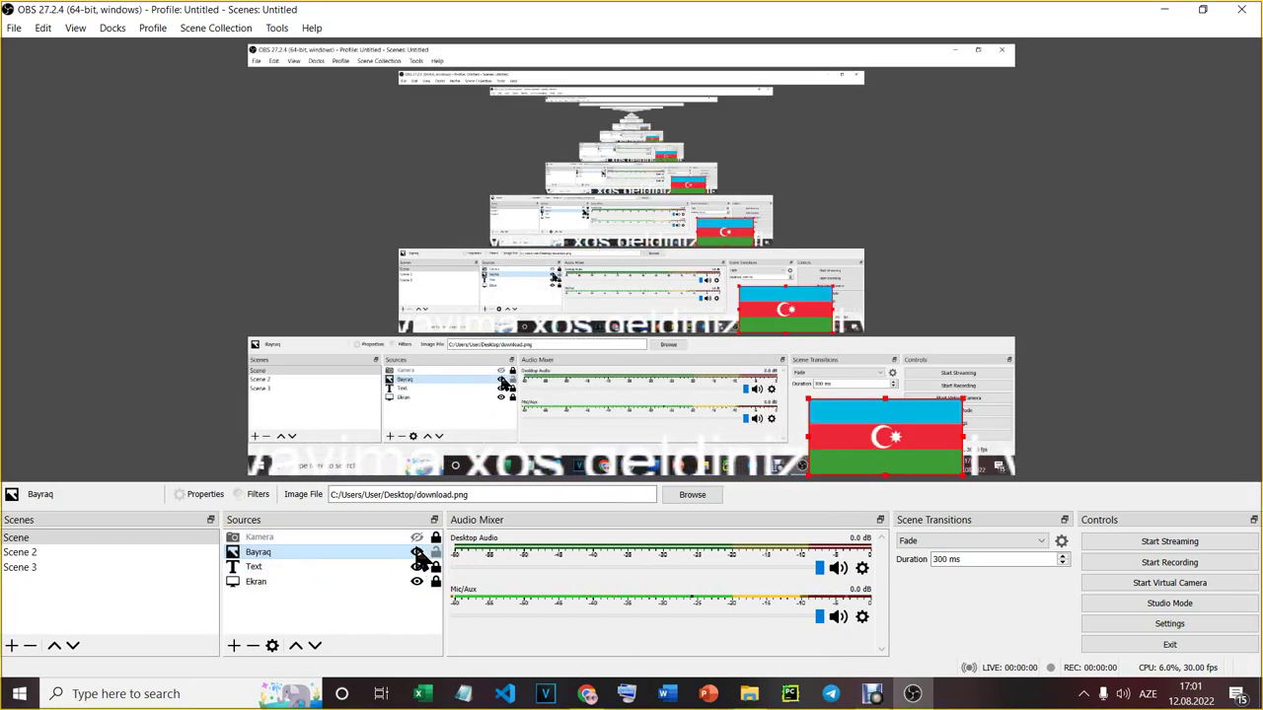
{"action": "left_click", "coordinate": [416, 537]}
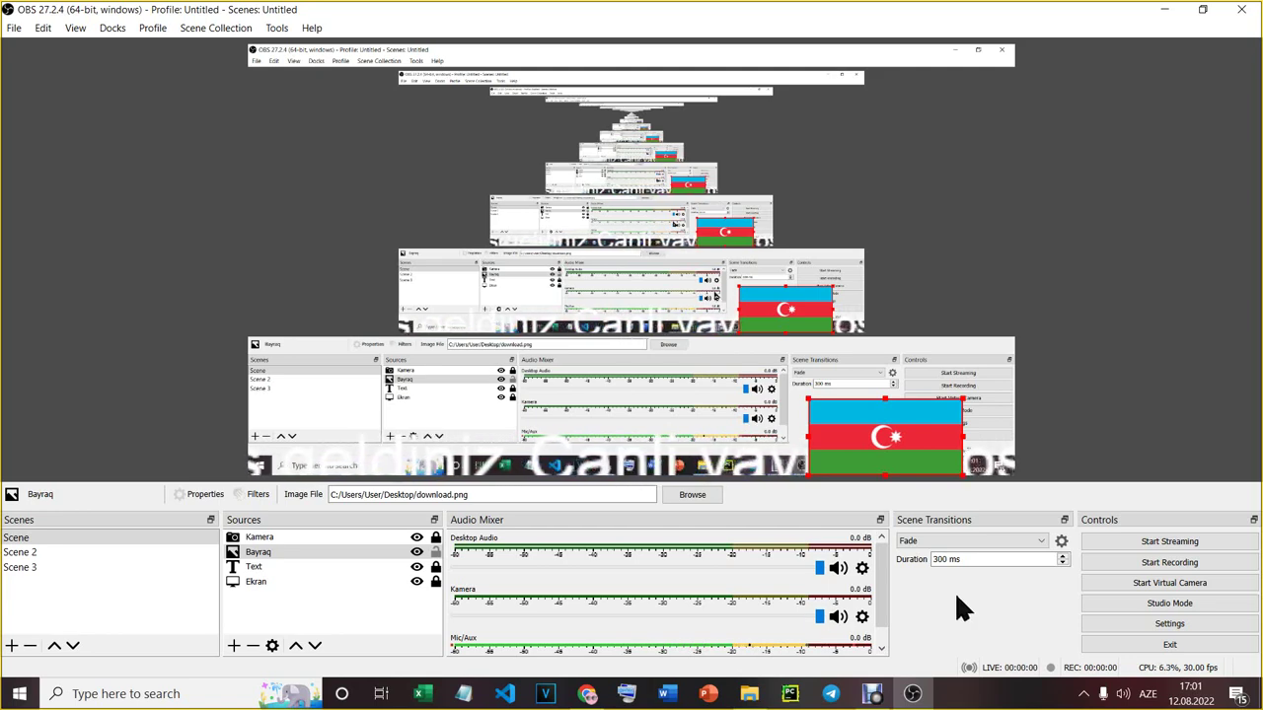
Choose YouTube - RTMPS as the streaming service on the Stream settings page
{"action": "left_click", "coordinate": [1161, 628]}
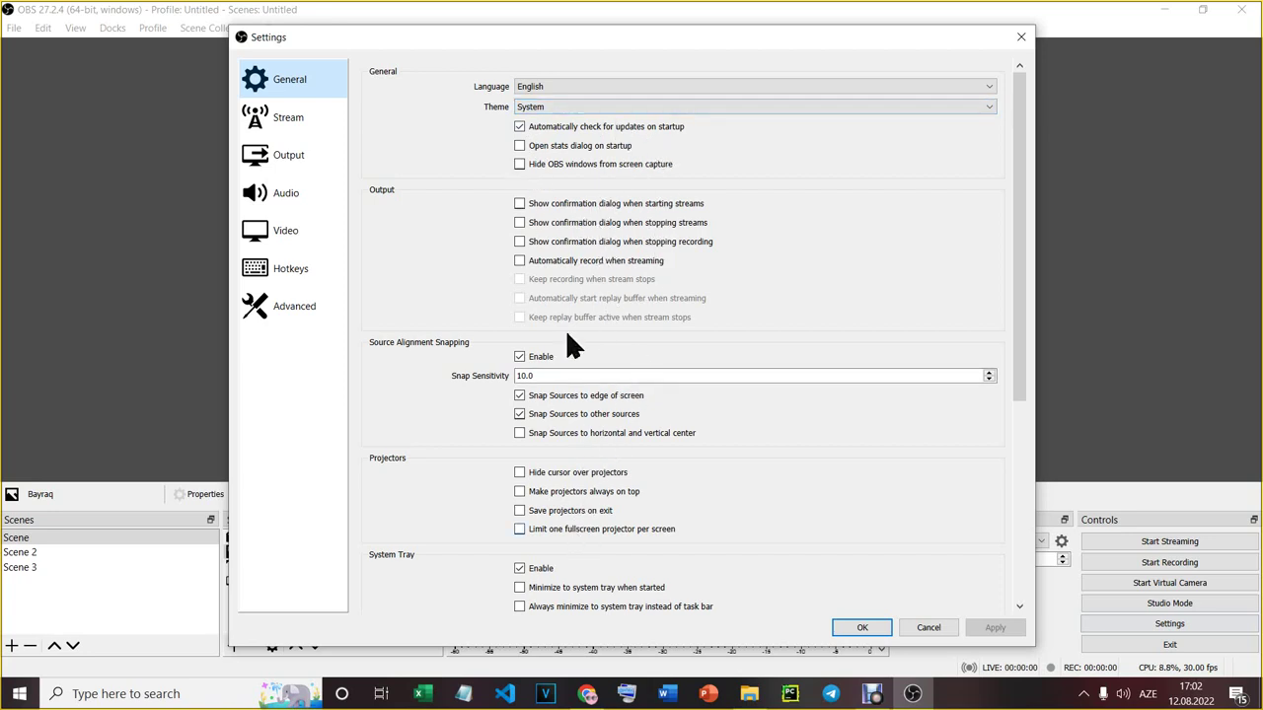
{"action": "scroll", "coordinate": [570, 345], "scroll_direction": "down", "scroll_amount": 5}
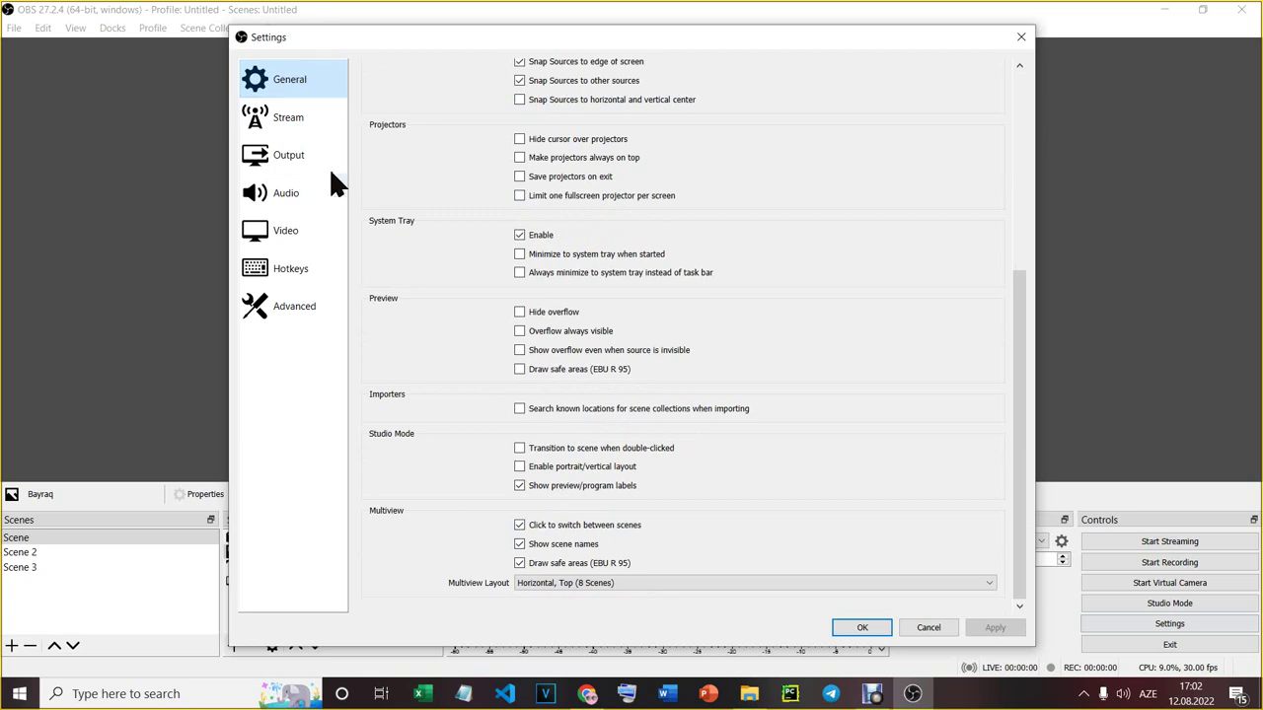
{"action": "left_click", "coordinate": [292, 121]}
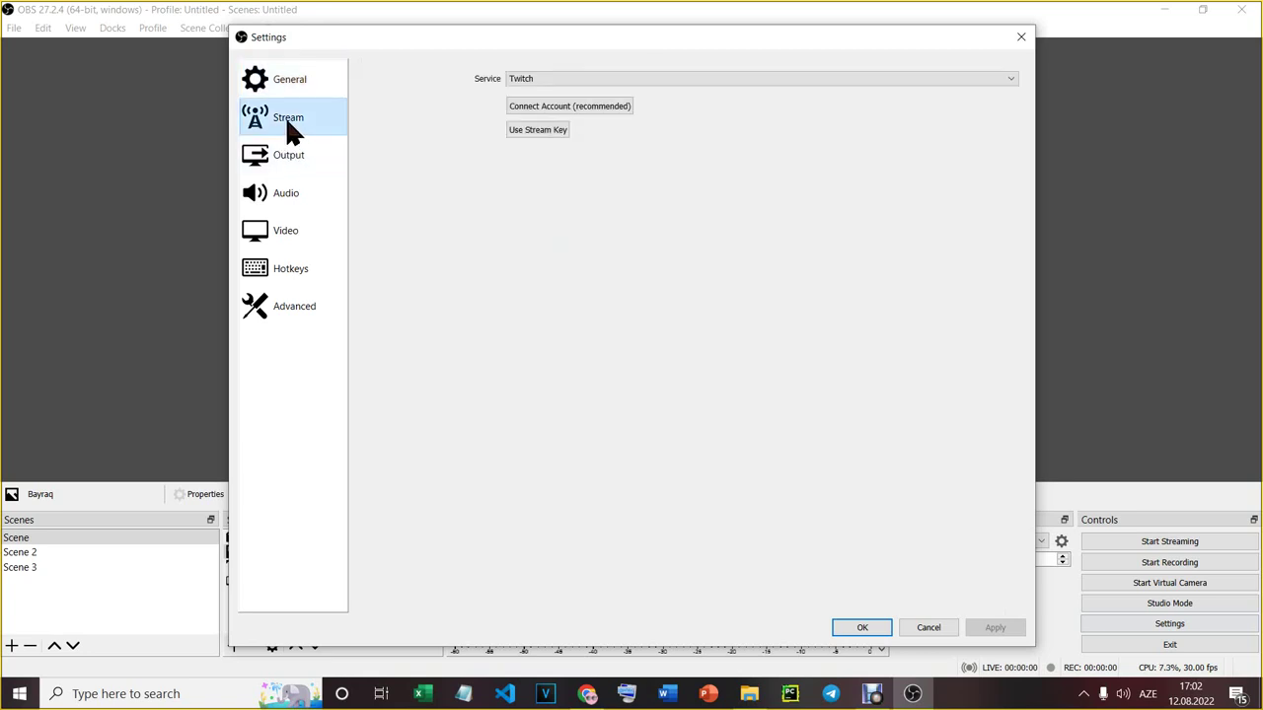
{"action": "left_click", "coordinate": [652, 78]}
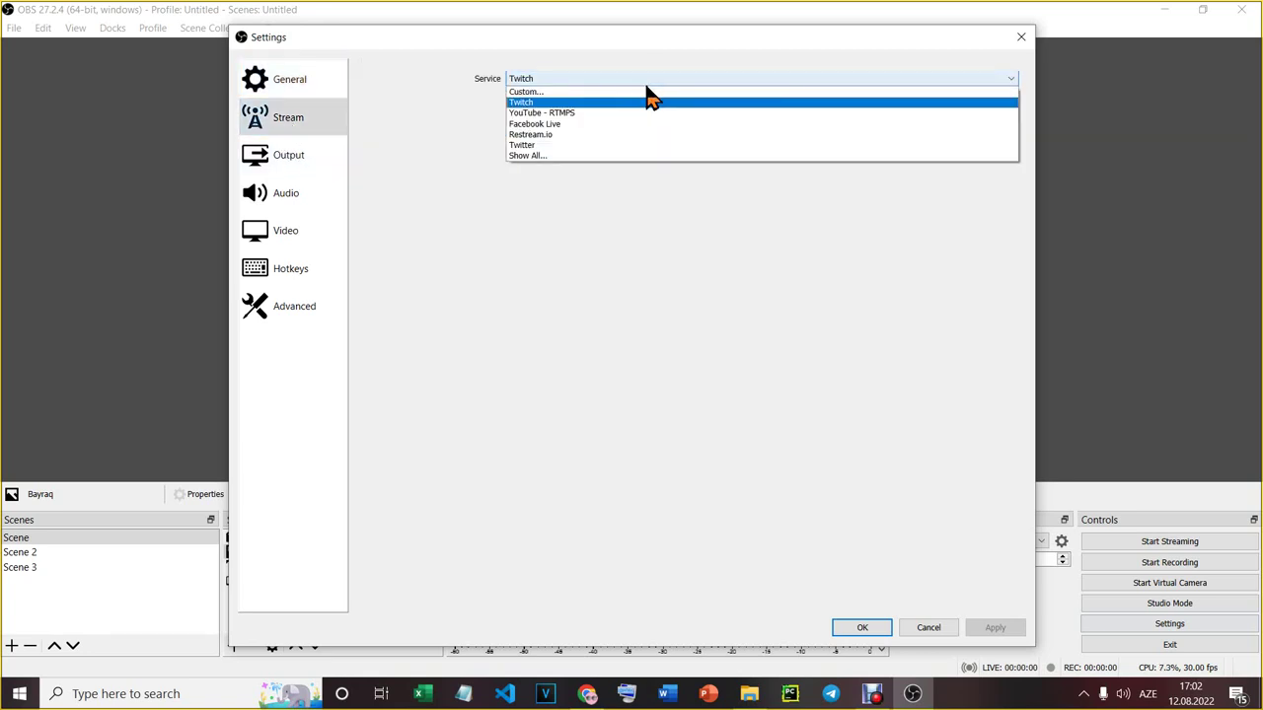
{"action": "left_click", "coordinate": [588, 228]}
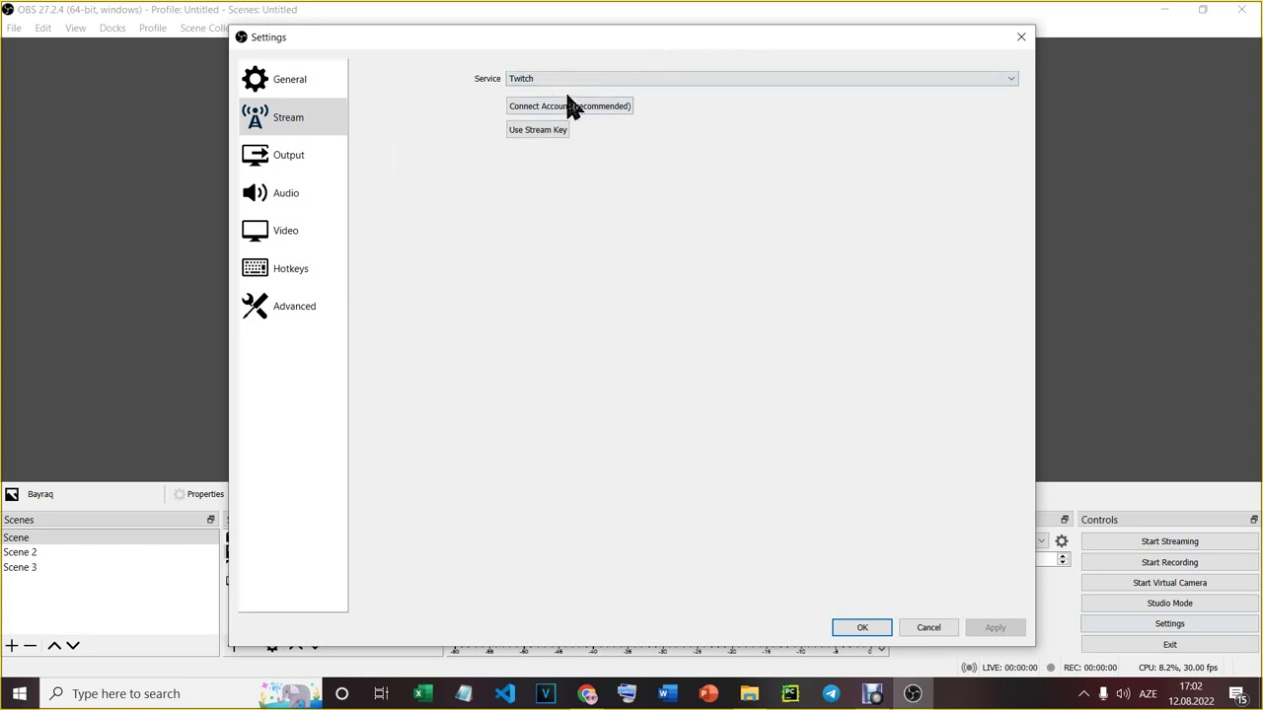
{"action": "left_click", "coordinate": [592, 77]}
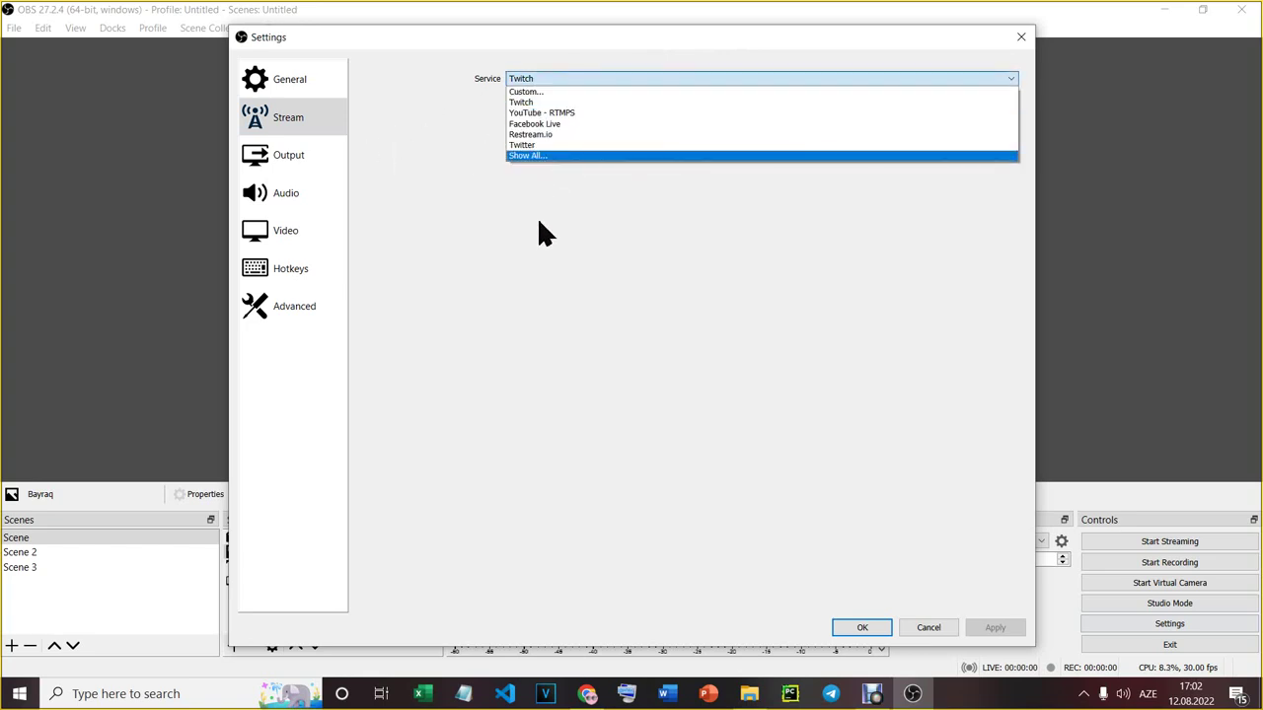
{"action": "left_click", "coordinate": [584, 113]}
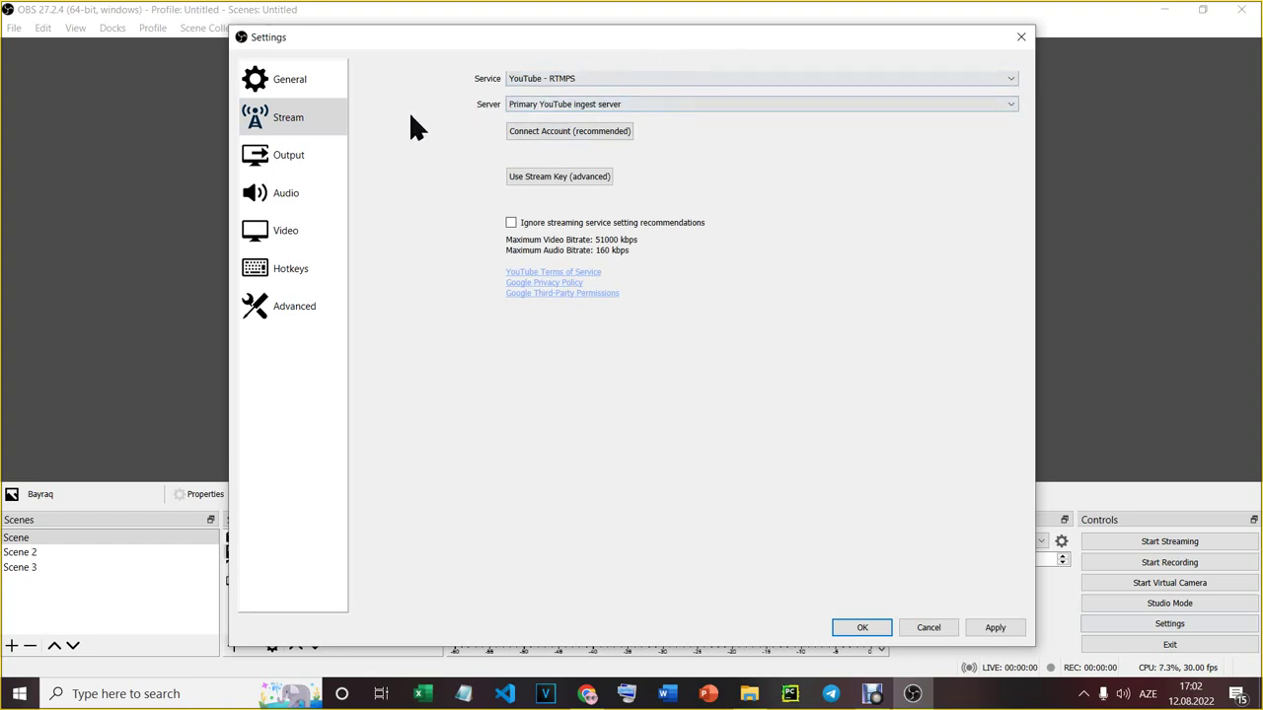
On the Output page, keep the Simple output mode
{"action": "left_click", "coordinate": [290, 158]}
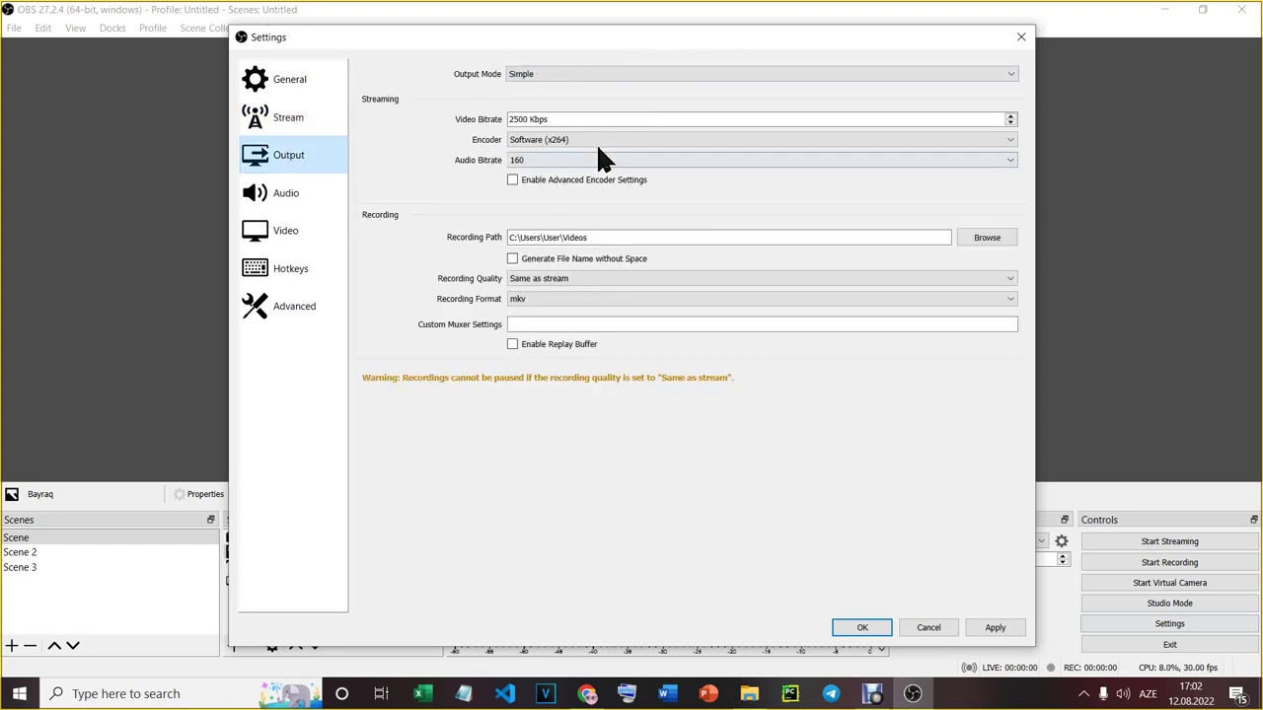
{"action": "left_click", "coordinate": [553, 73]}
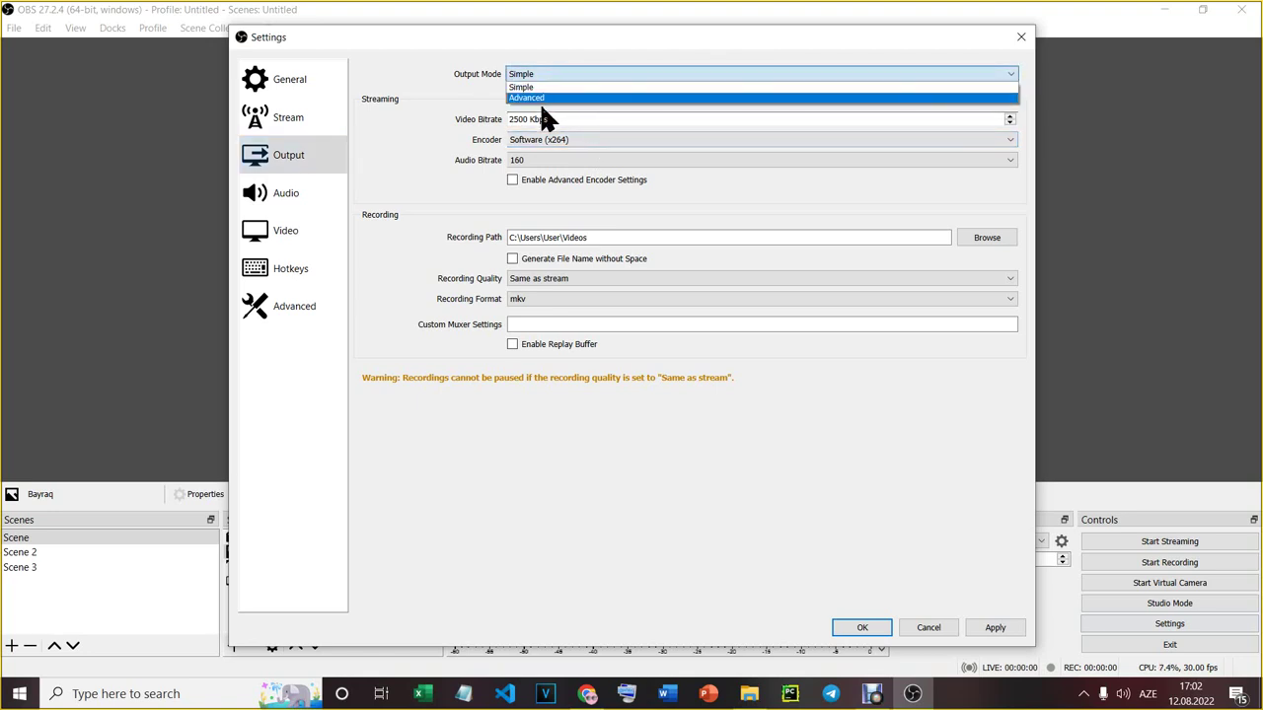
{"action": "left_click", "coordinate": [541, 107]}
{"action": "left_click", "coordinate": [567, 75]}
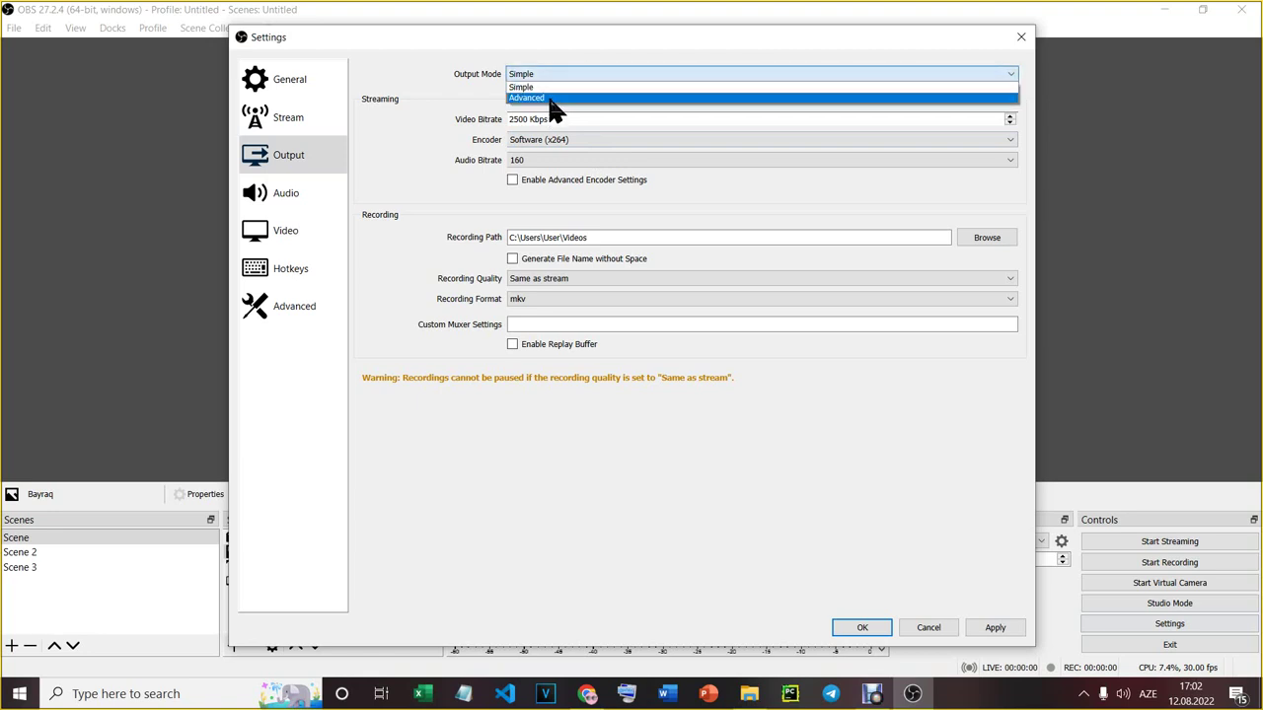
{"action": "left_click", "coordinate": [461, 88]}
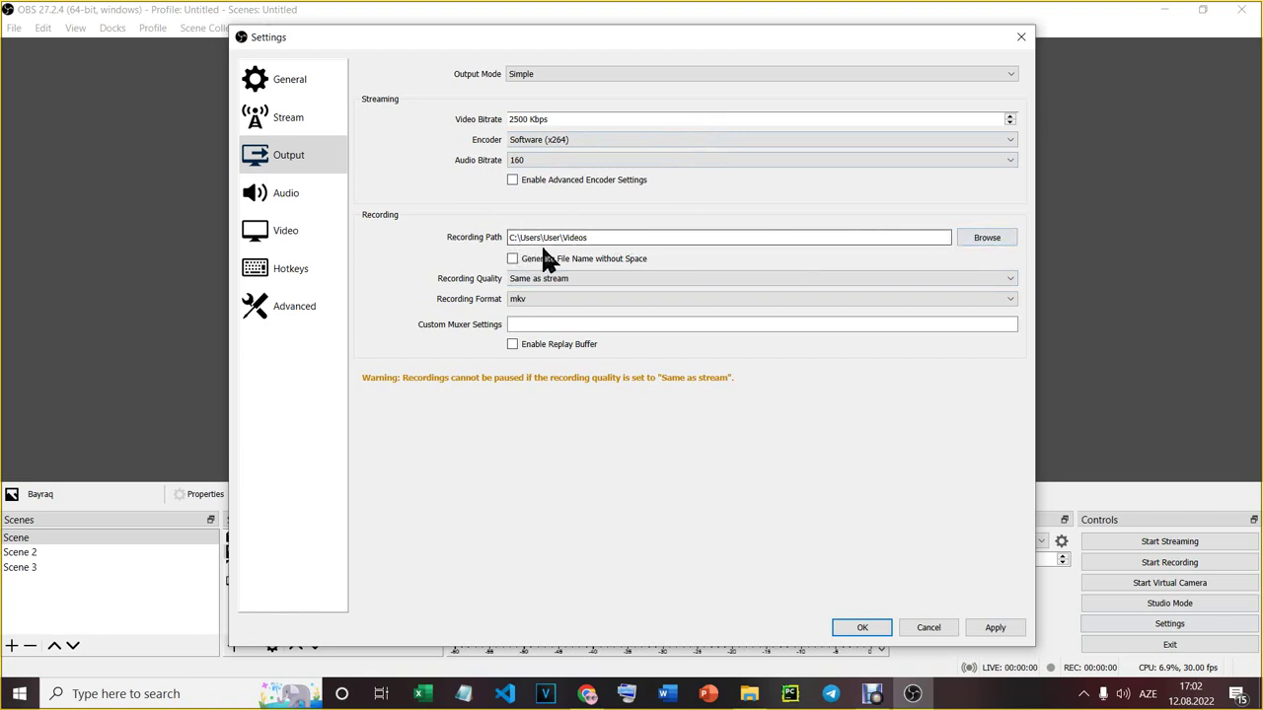
Set the recording path to Local Disk D:/, keep mkv format, and apply
{"action": "left_click", "coordinate": [985, 237]}
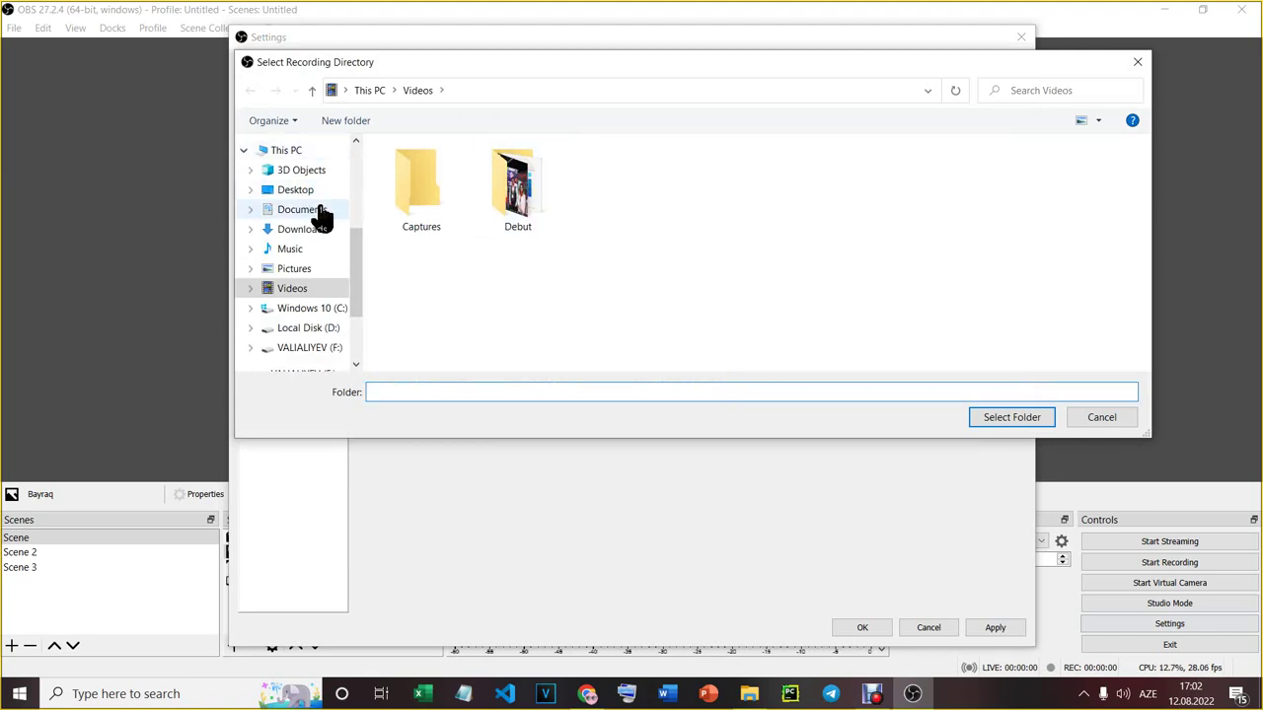
{"action": "left_click", "coordinate": [310, 330]}
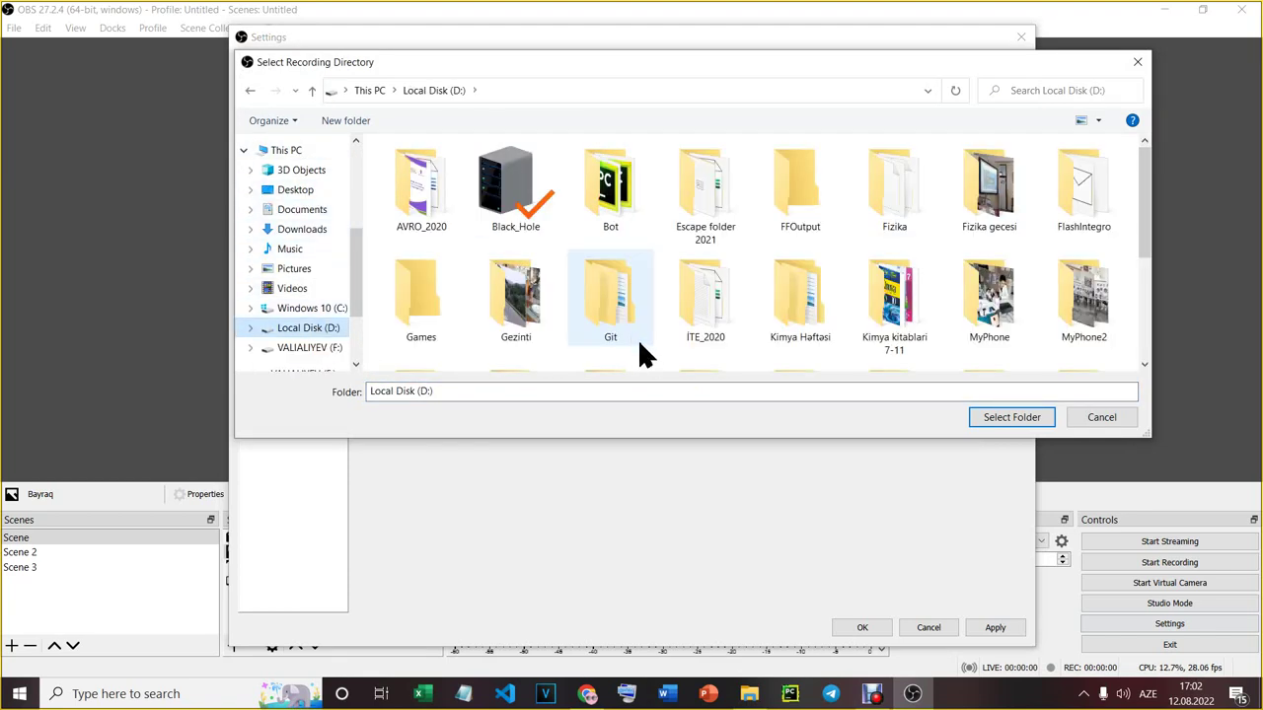
{"action": "left_click", "coordinate": [1013, 417]}
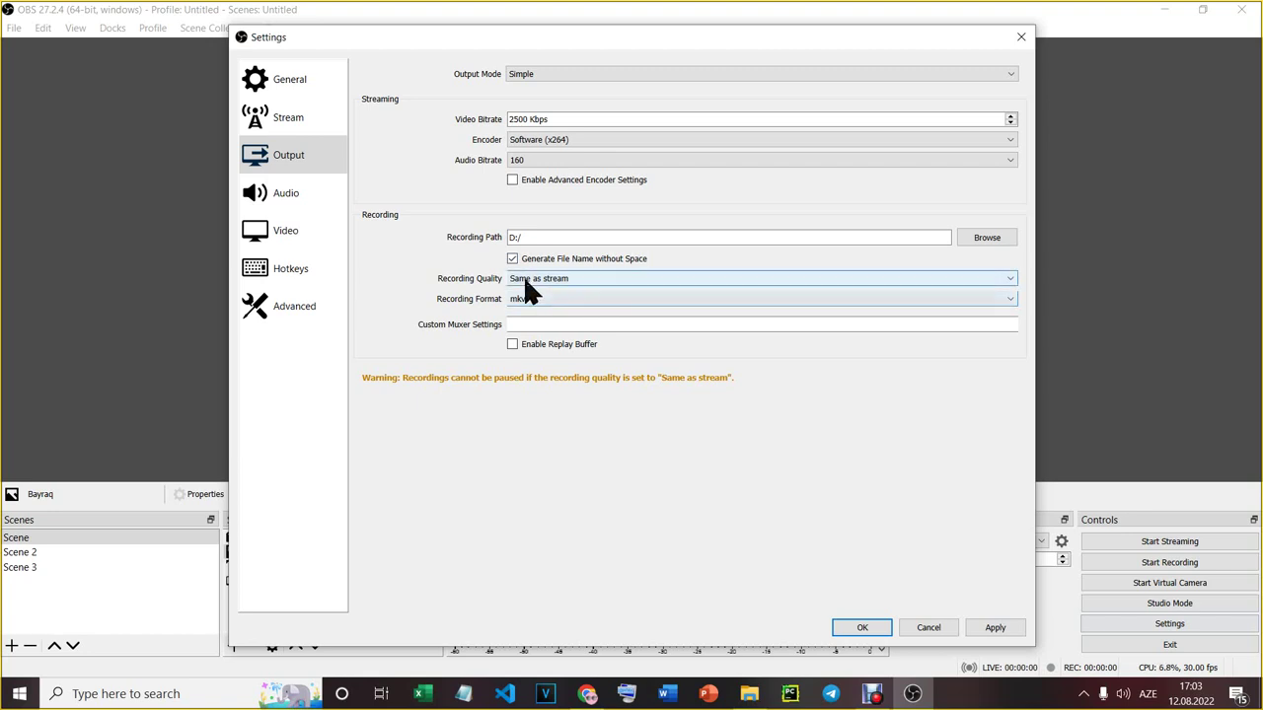
{"action": "left_click", "coordinate": [763, 299]}
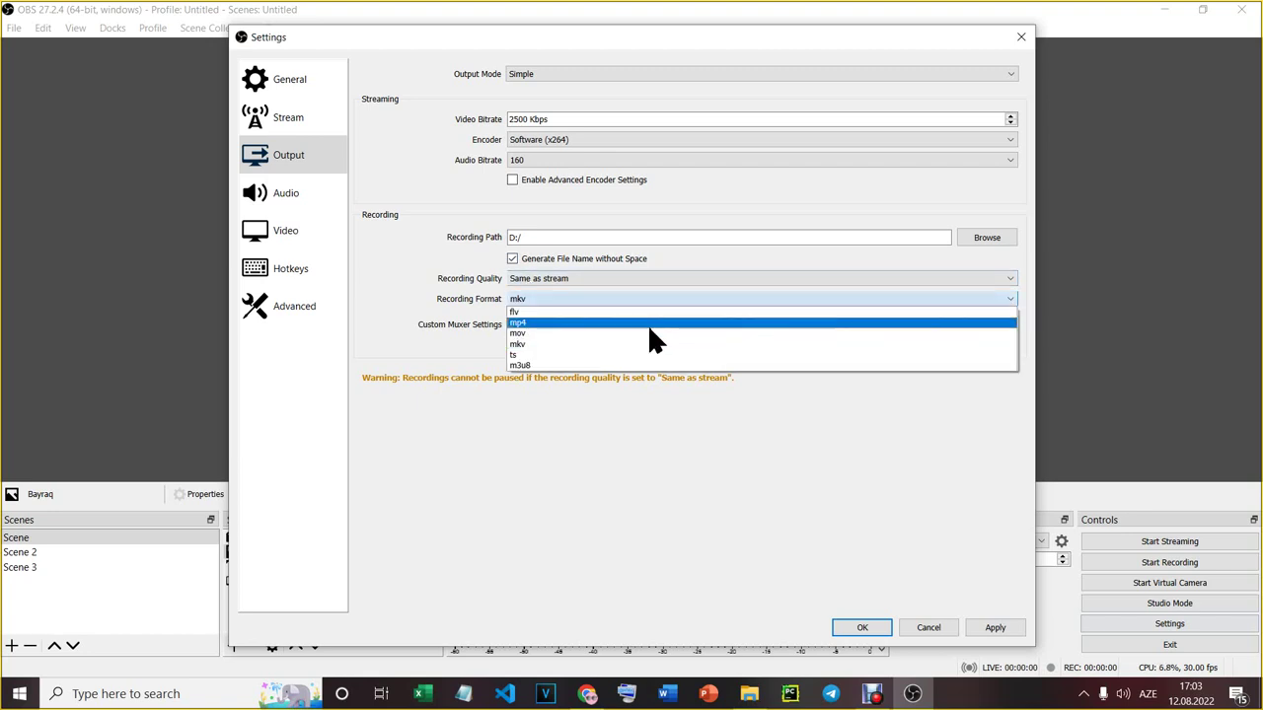
{"action": "left_click", "coordinate": [566, 343]}
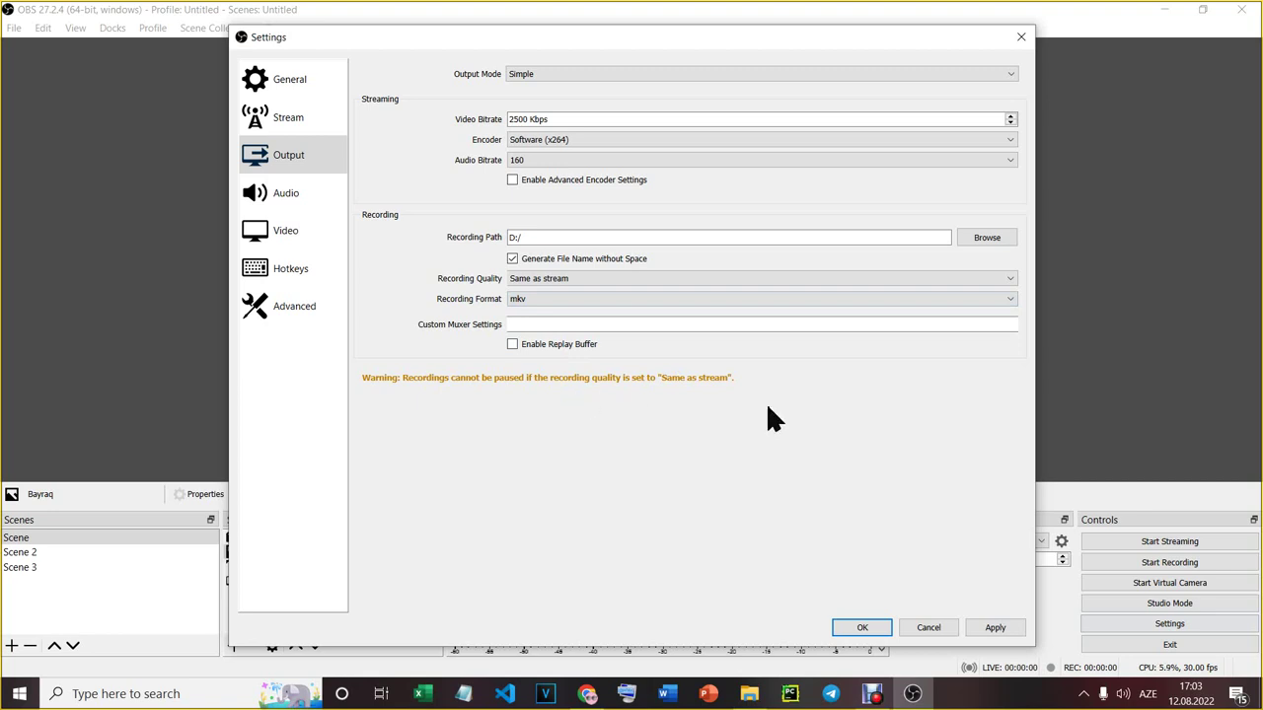
{"action": "left_click", "coordinate": [994, 628]}
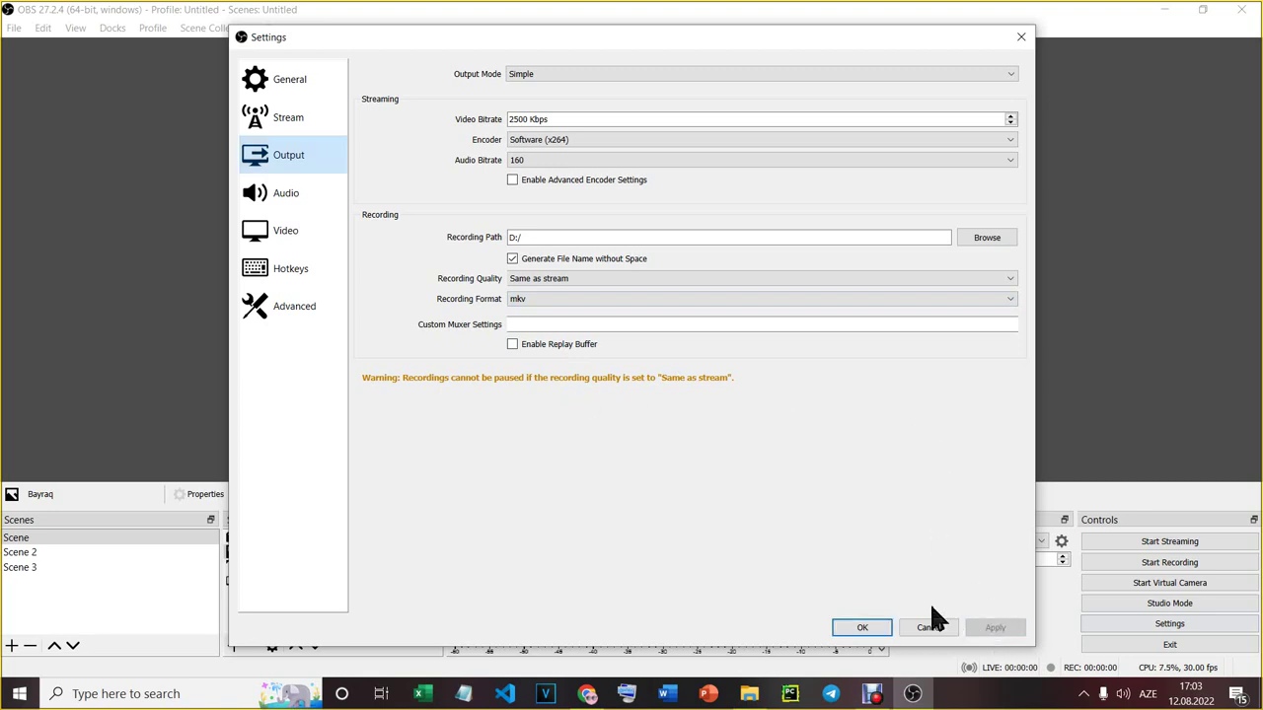
Keep Default desktop audio and set Desktop Audio 2 to the Realtek speakers
{"action": "left_click", "coordinate": [292, 194]}
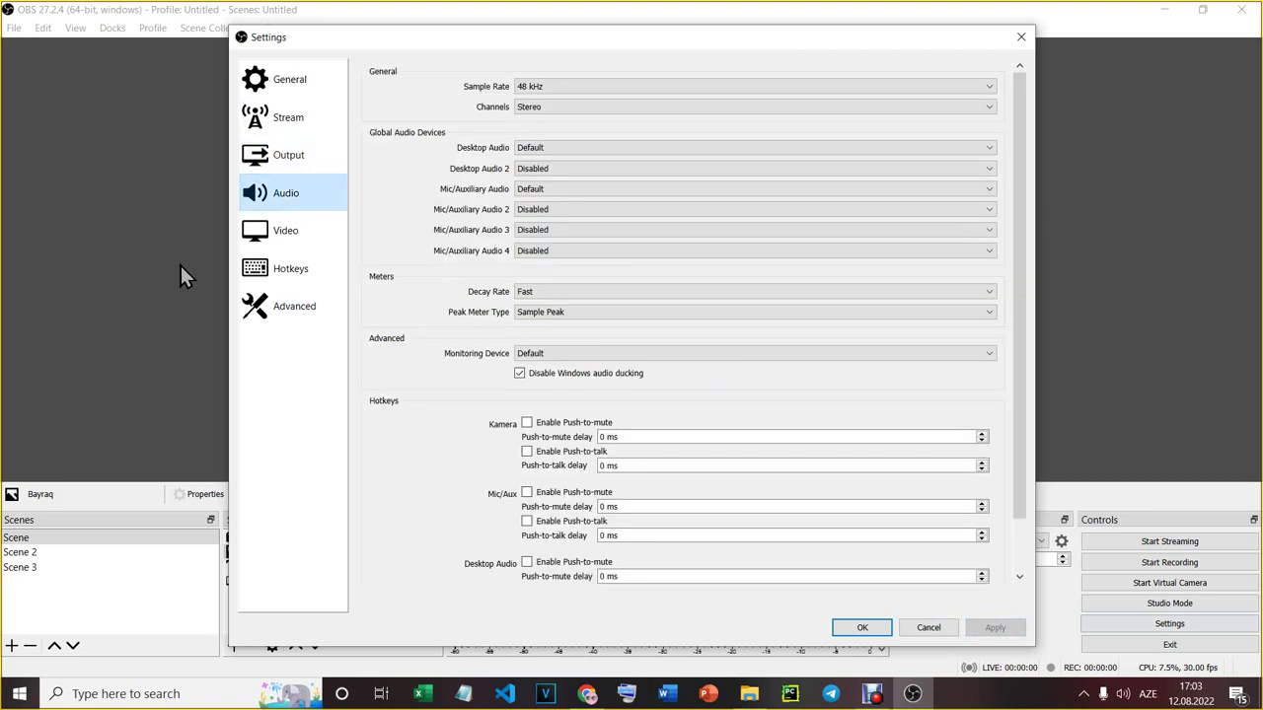
{"action": "left_click", "coordinate": [575, 148]}
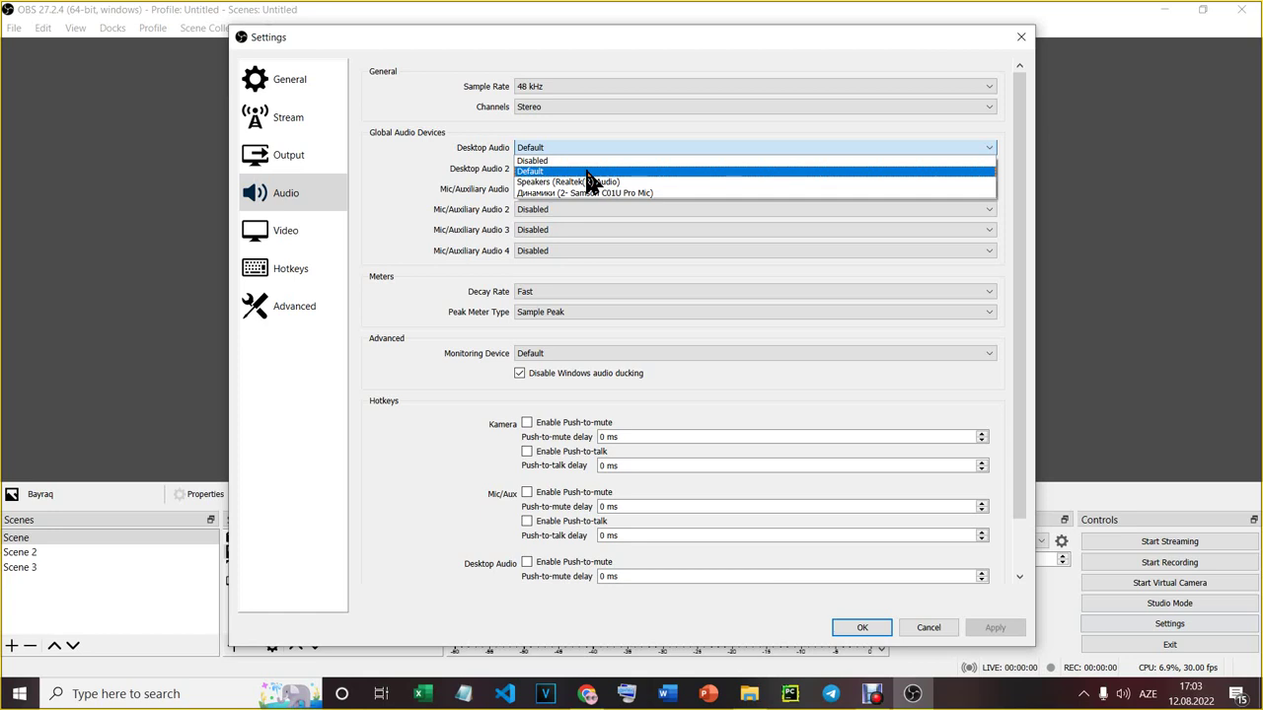
{"action": "left_click", "coordinate": [586, 172]}
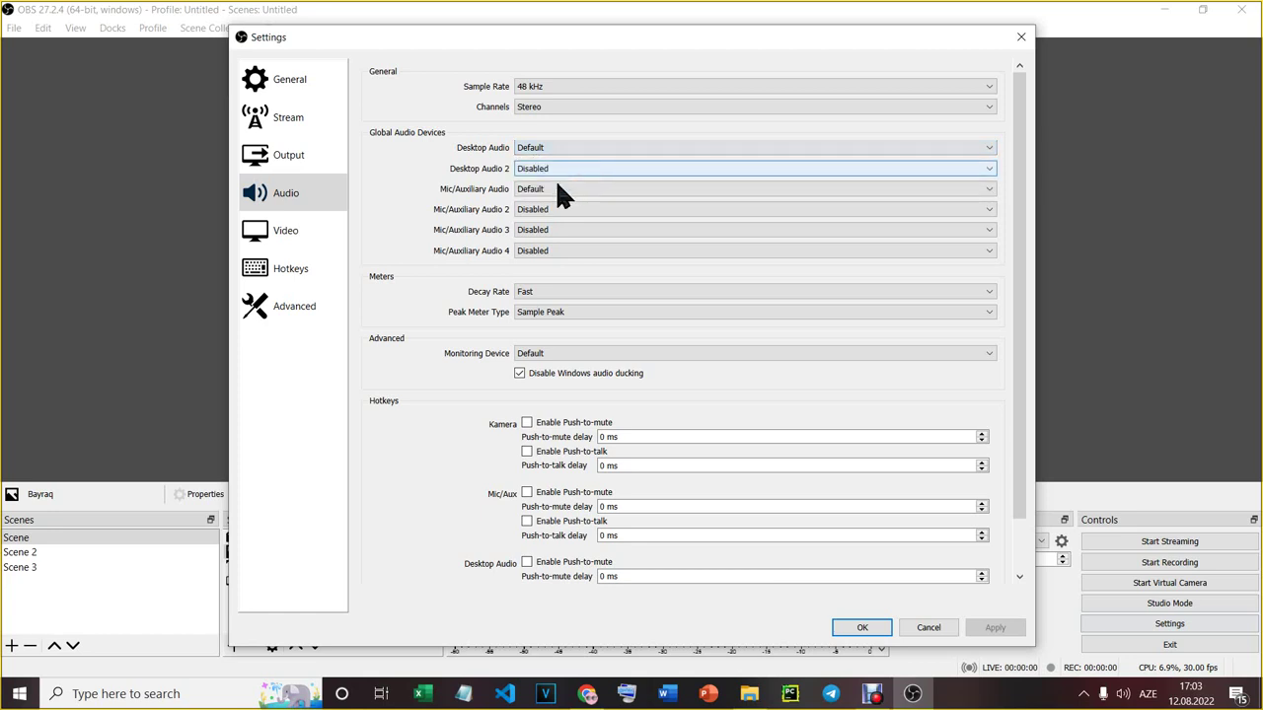
{"action": "left_click", "coordinate": [557, 168]}
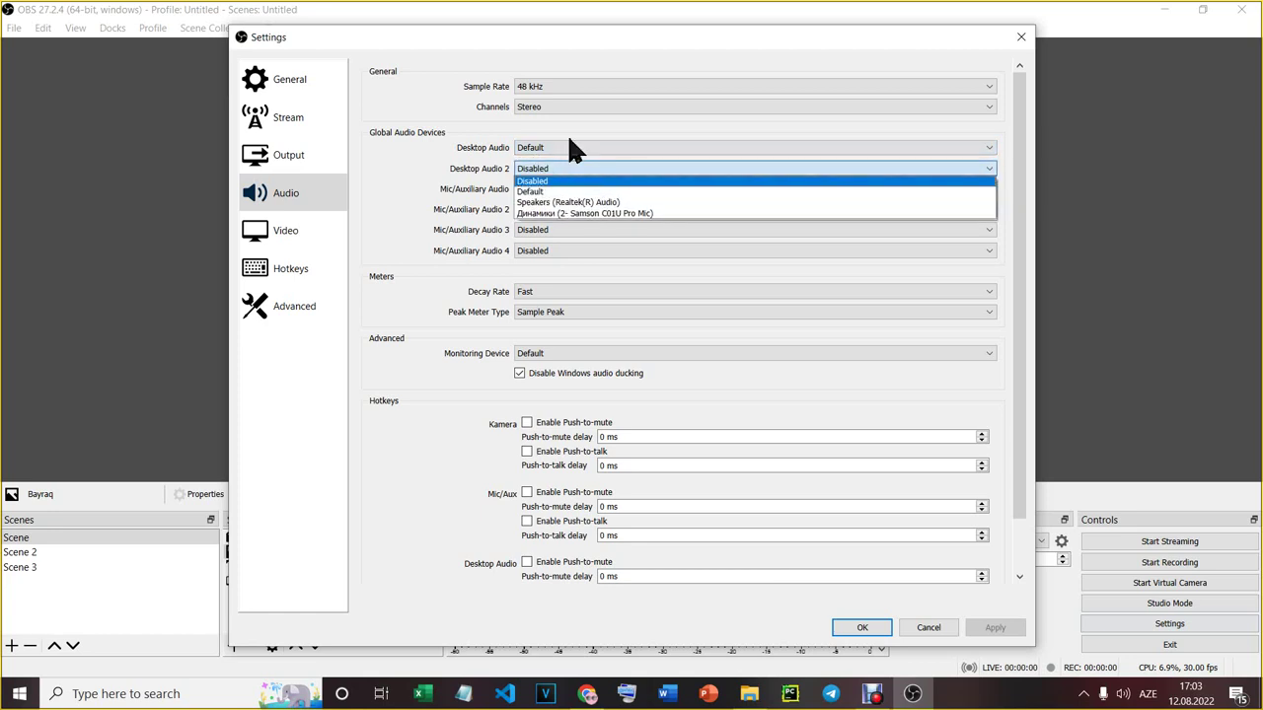
{"action": "left_click", "coordinate": [577, 203]}
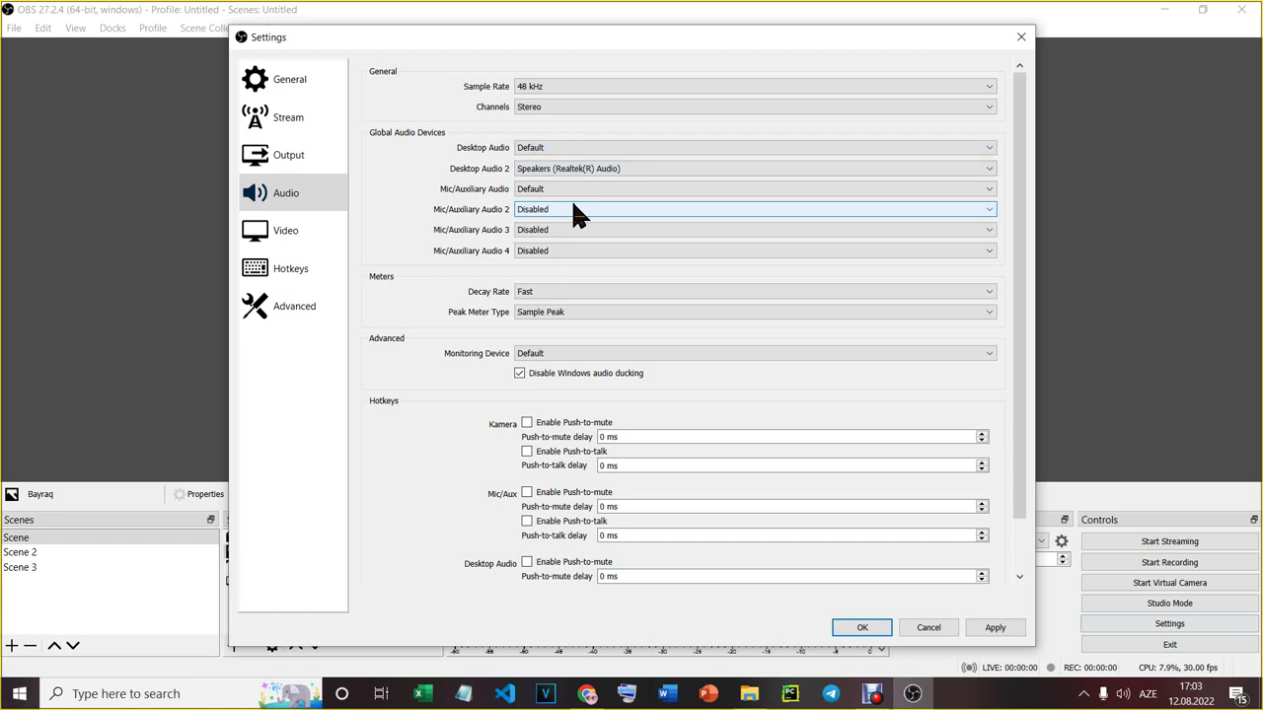
{"action": "left_click", "coordinate": [592, 172]}
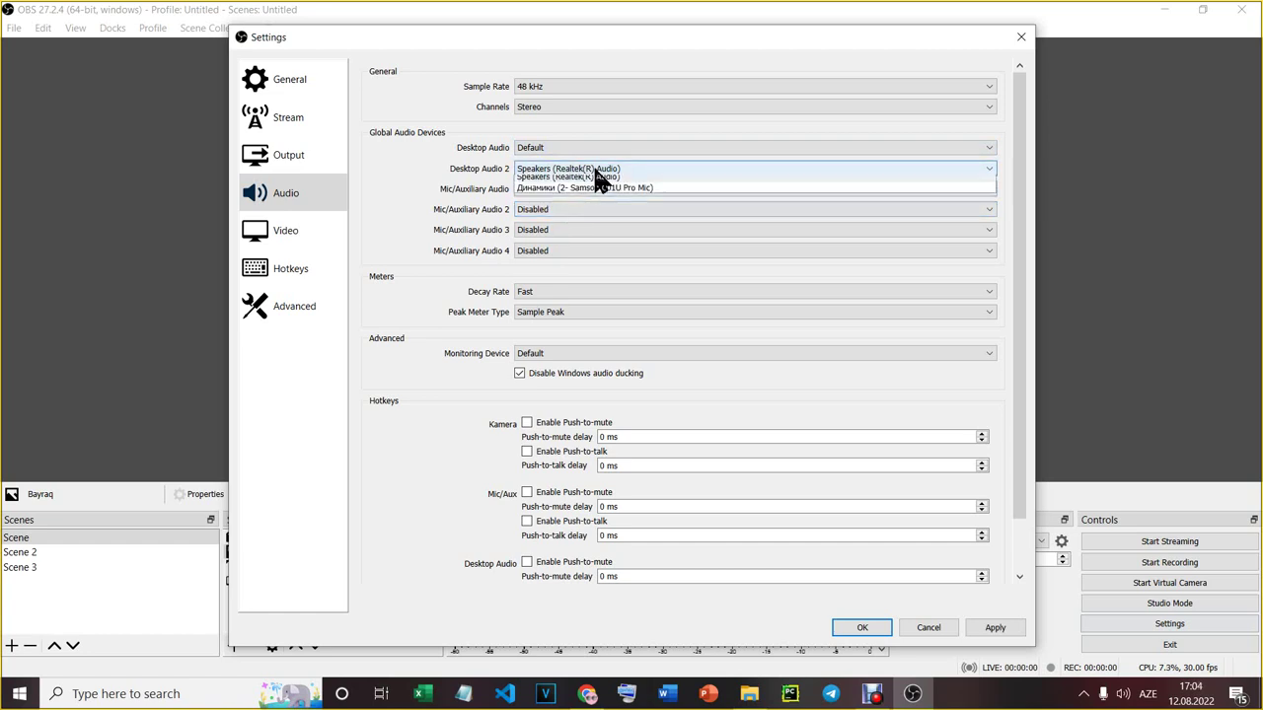
{"action": "left_click", "coordinate": [624, 140]}
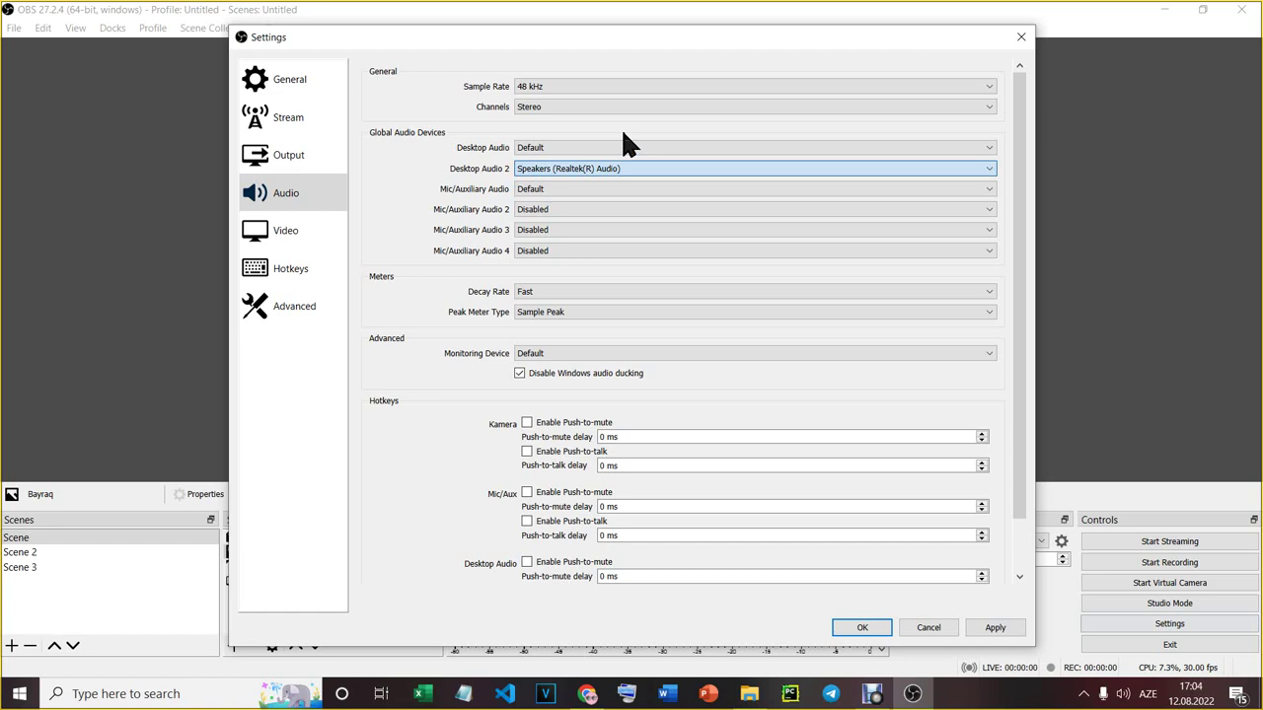
Set Mic/Auxiliary Audio to the Samson C01U Pro Mic and apply
{"action": "left_click", "coordinate": [590, 187]}
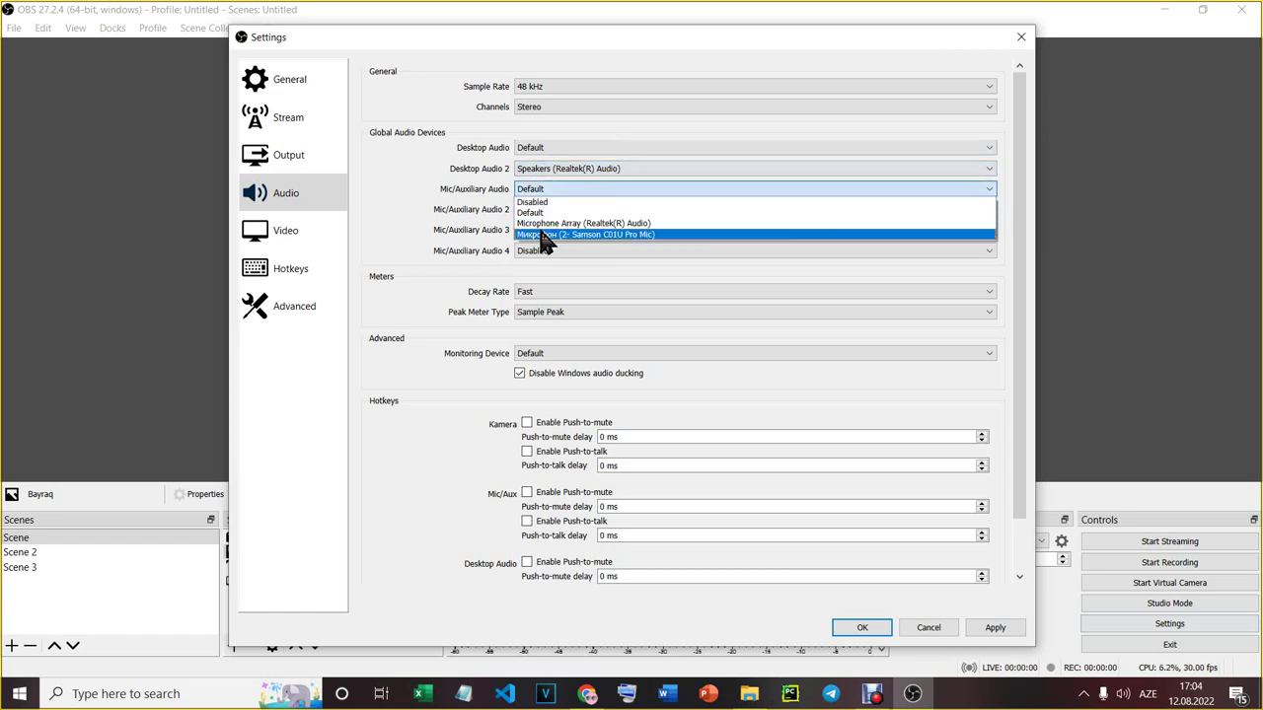
{"action": "left_click", "coordinate": [598, 234]}
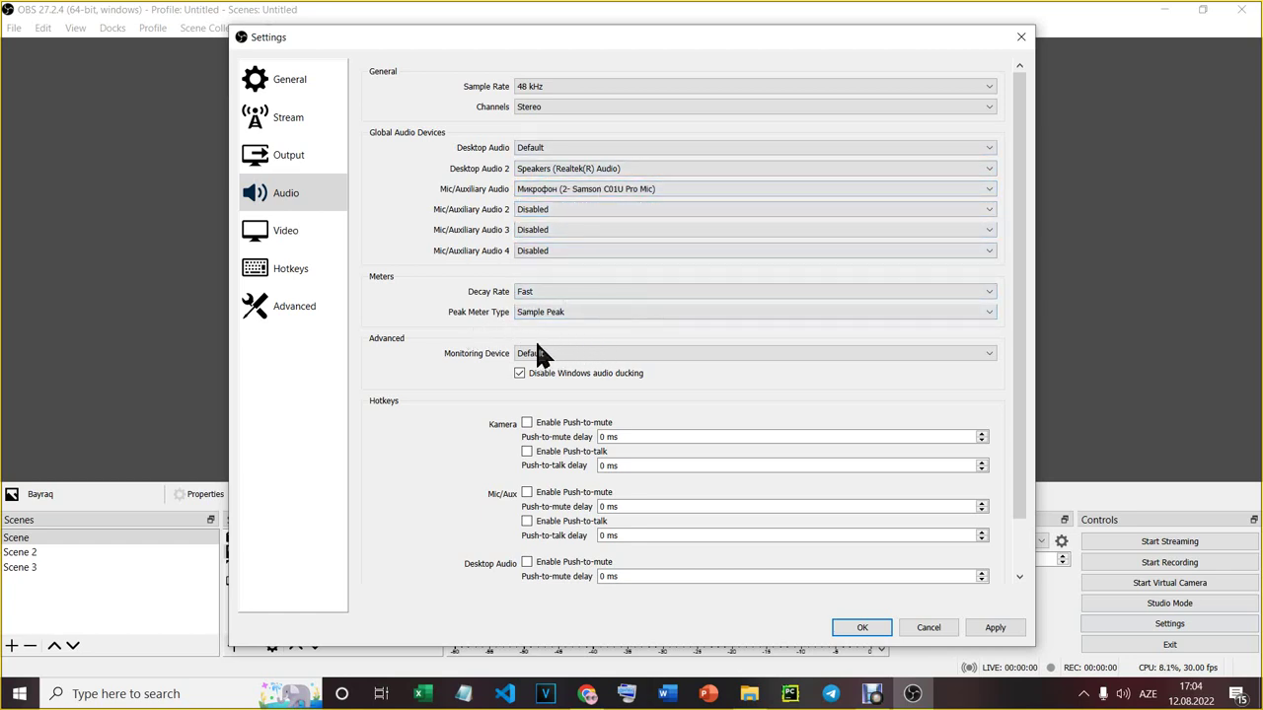
{"action": "scroll", "coordinate": [638, 412], "scroll_direction": "down", "scroll_amount": 1}
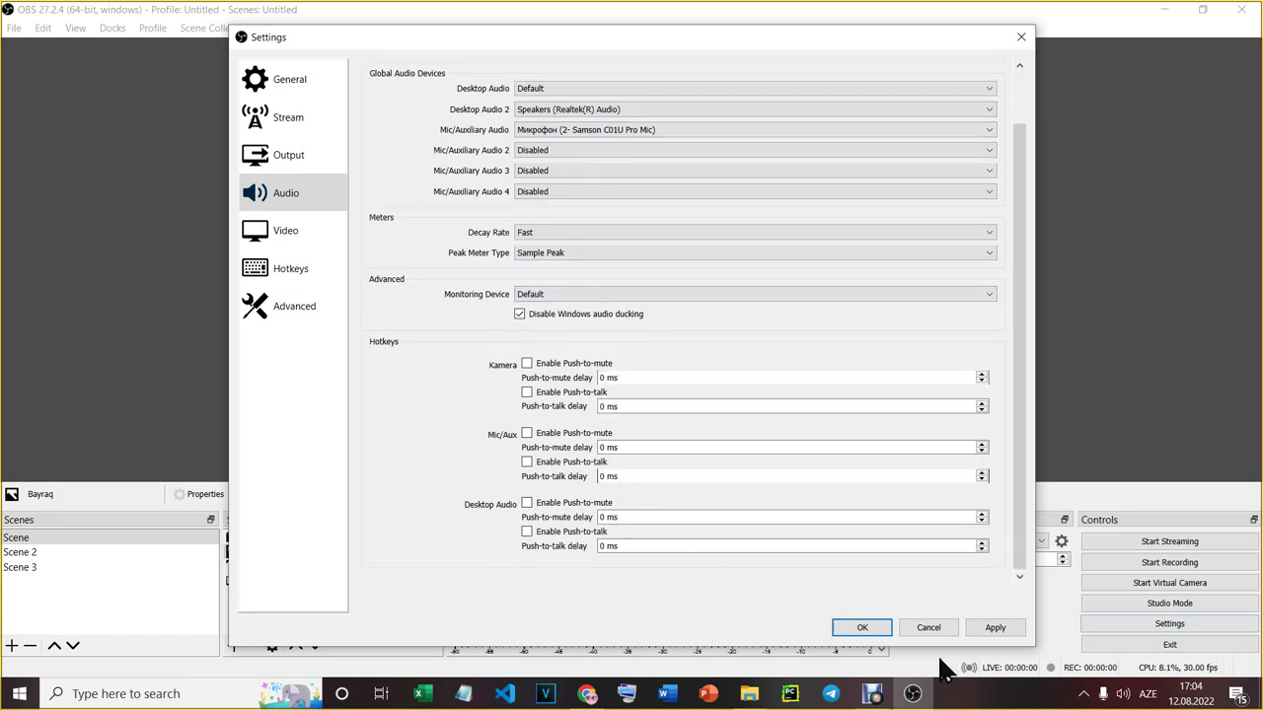
{"action": "left_click", "coordinate": [995, 628]}
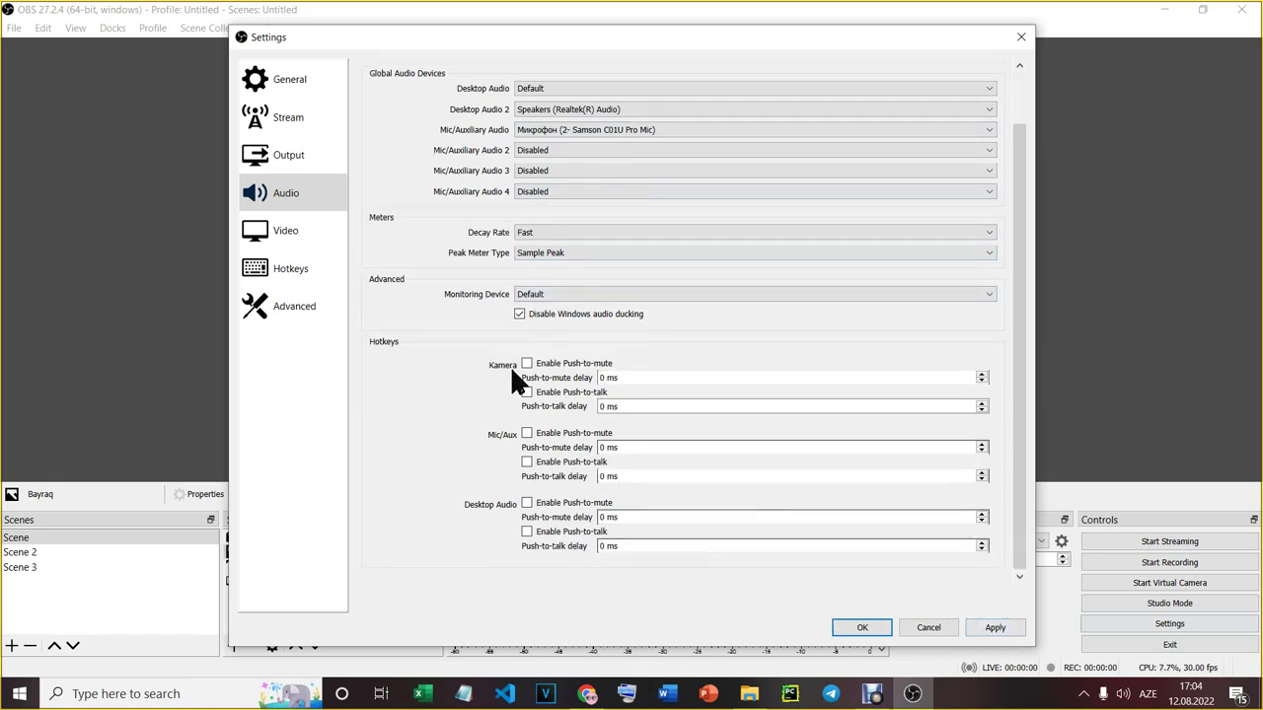
{"action": "left_click", "coordinate": [1006, 627]}
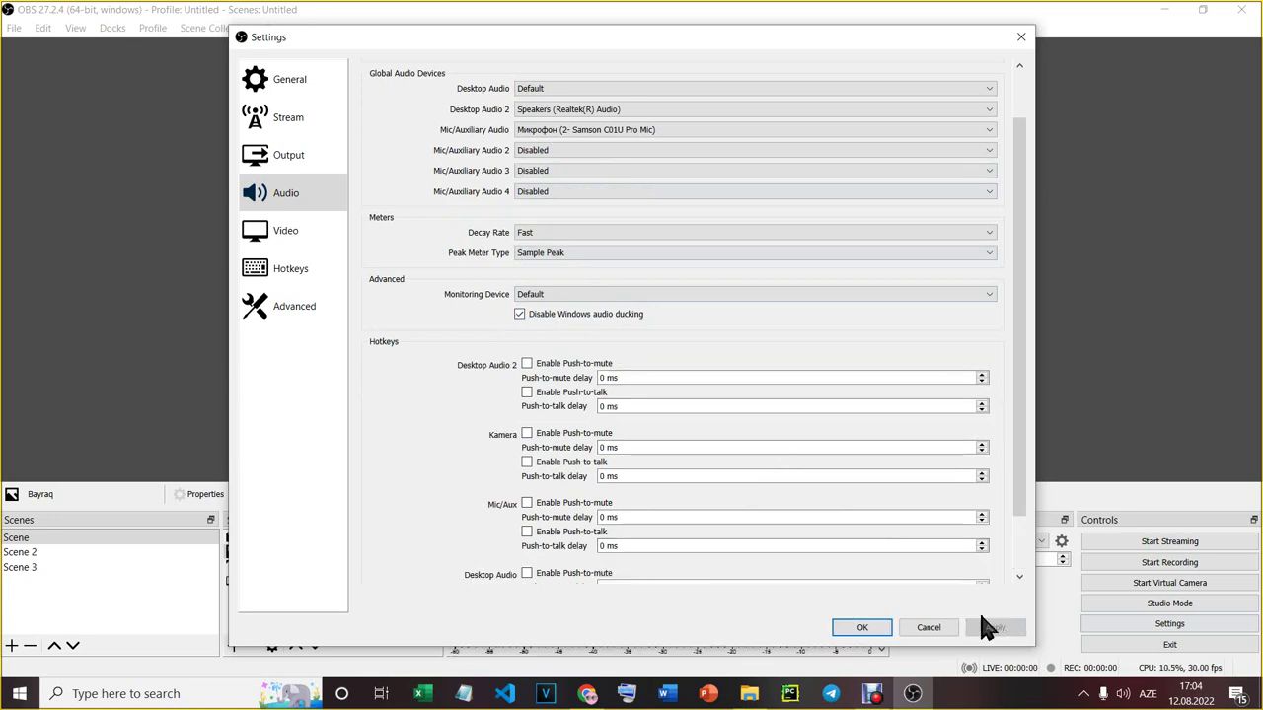
Review the Video resolutions, leaving base canvas at 1920x1080 and output at 1280x720
{"action": "left_click", "coordinate": [296, 235]}
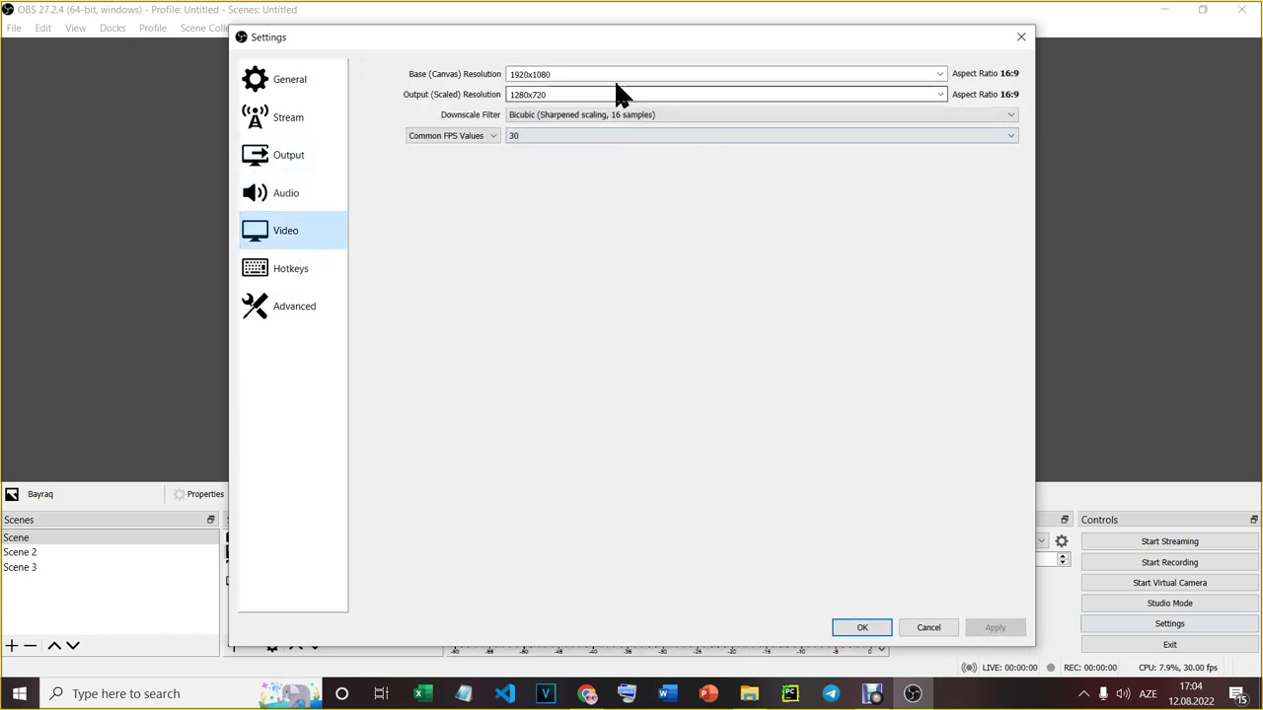
{"action": "left_click", "coordinate": [552, 77]}
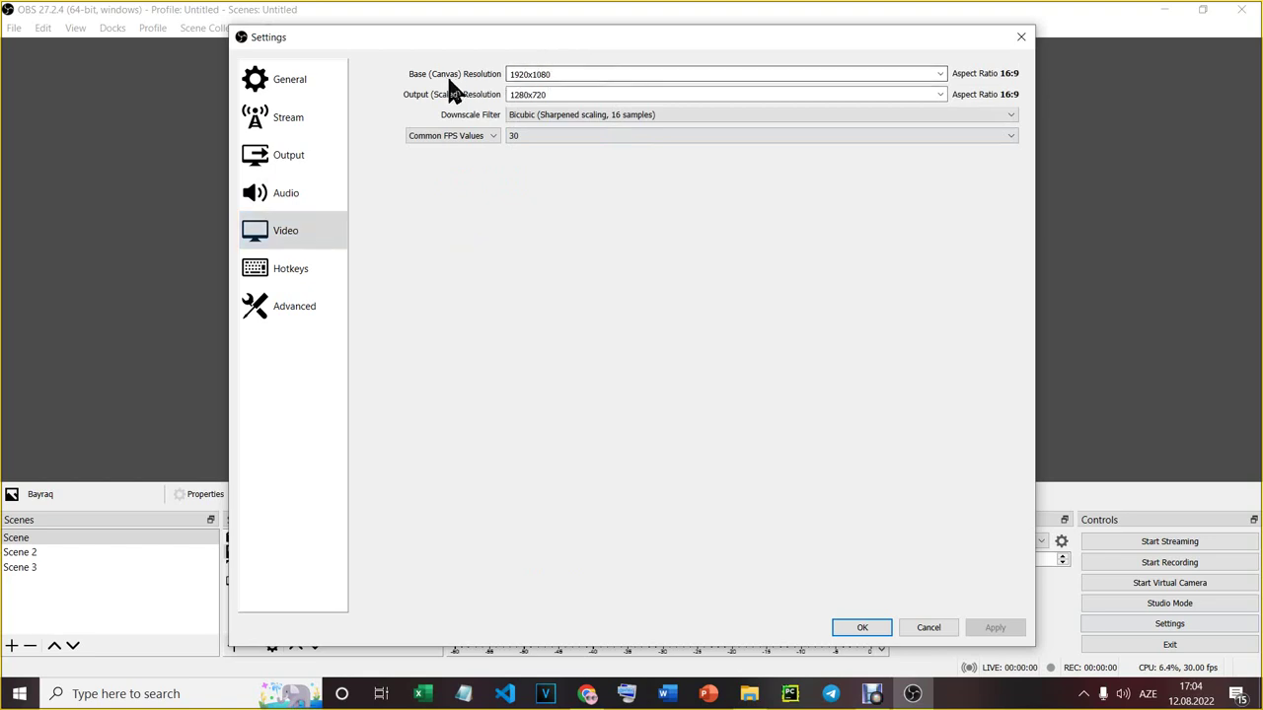
{"action": "left_click", "coordinate": [940, 75]}
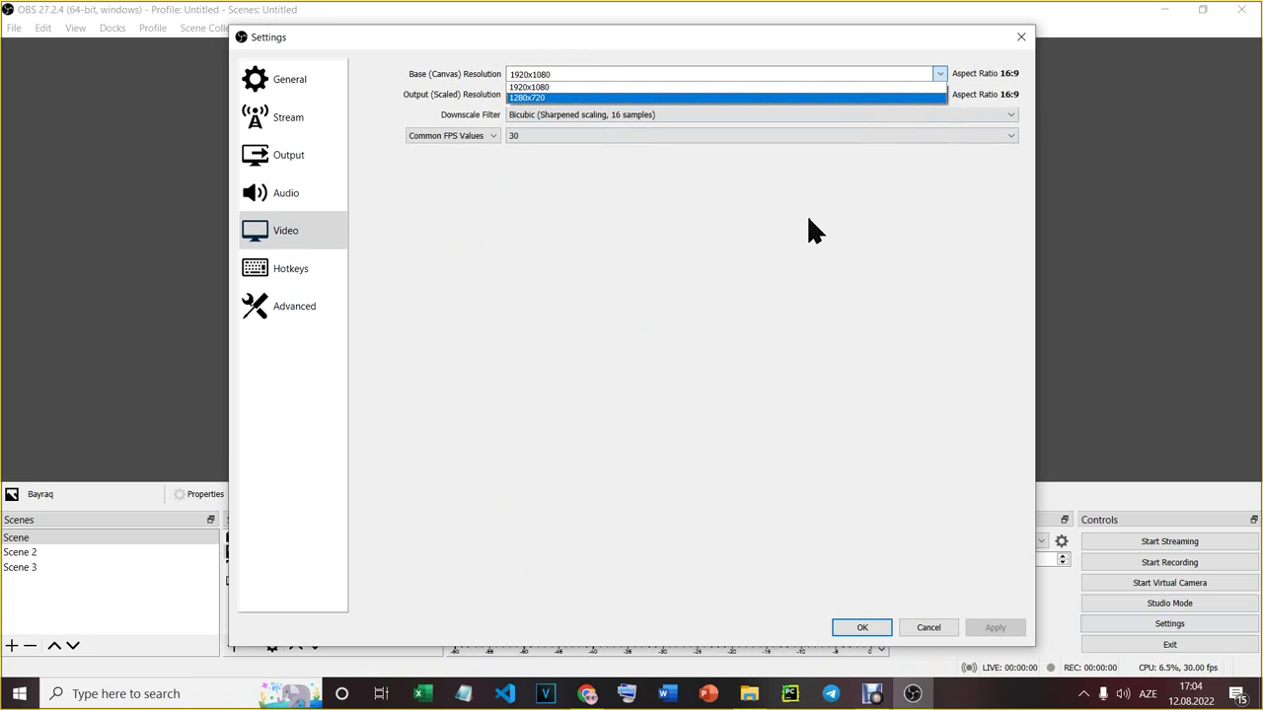
{"action": "left_click", "coordinate": [751, 208]}
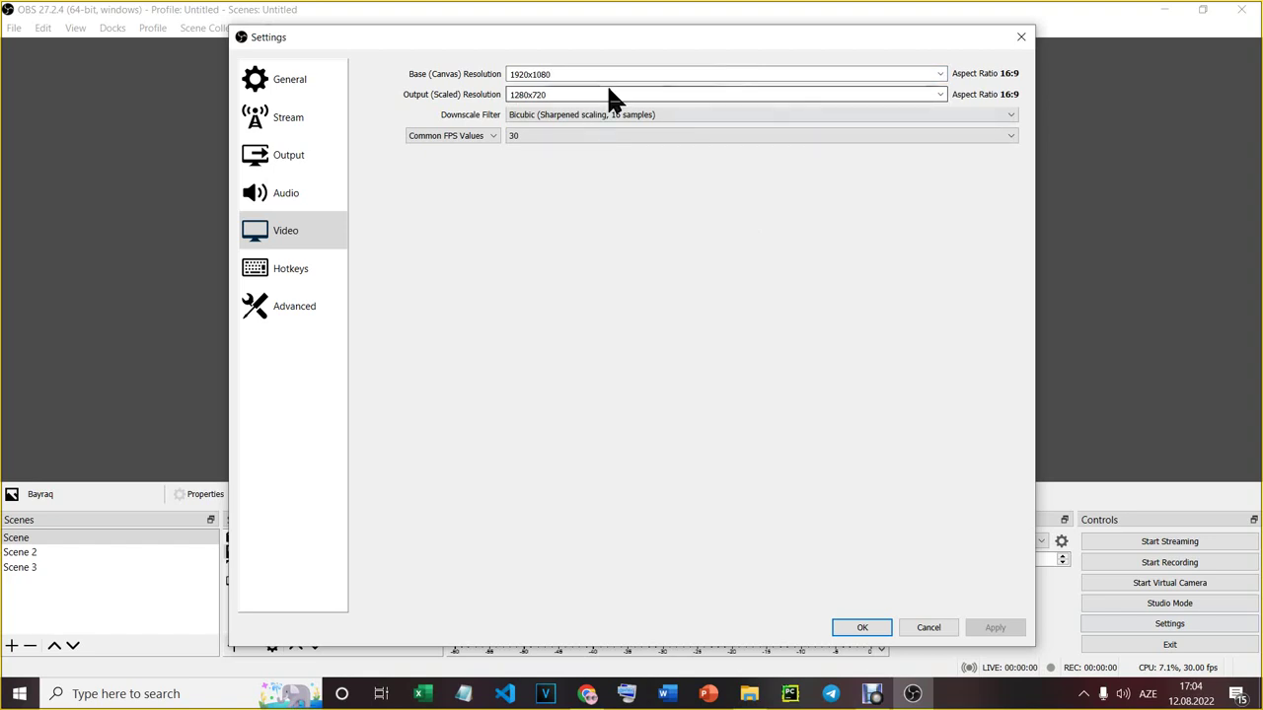
{"action": "left_click", "coordinate": [940, 93]}
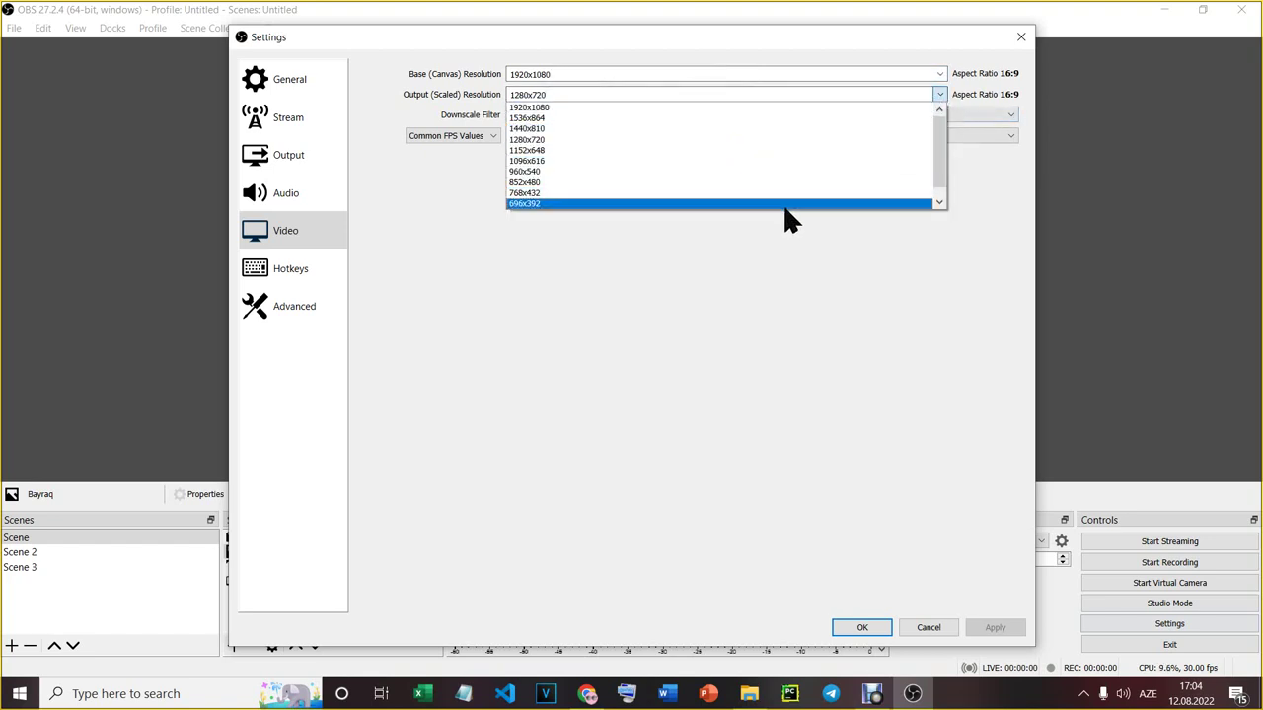
{"action": "key", "text": "Down"}
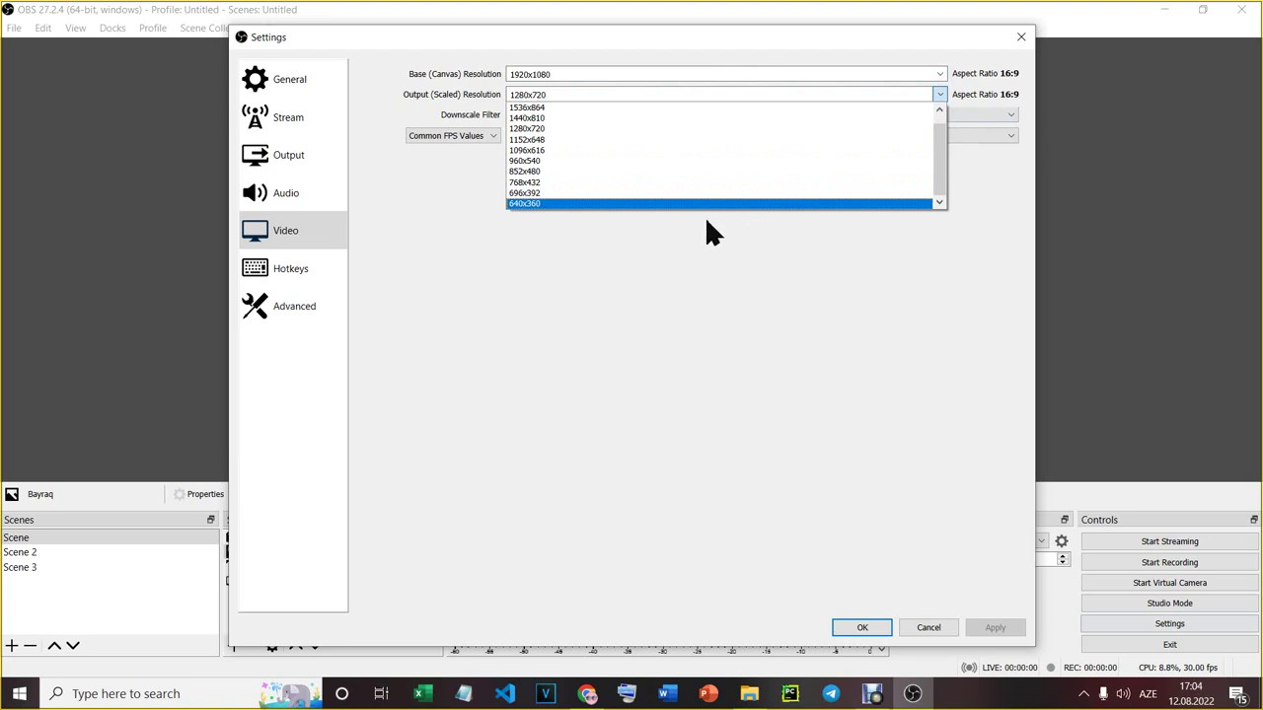
{"action": "key", "text": "Escape"}
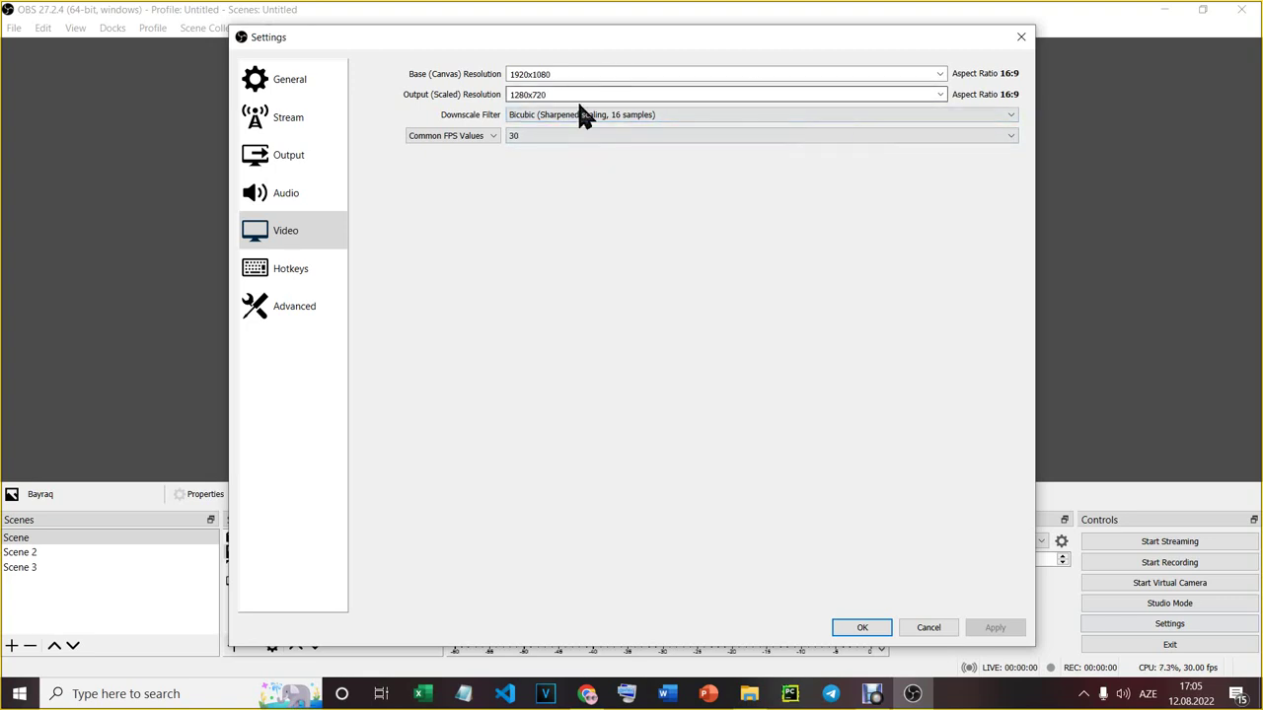
{"action": "left_click", "coordinate": [939, 93]}
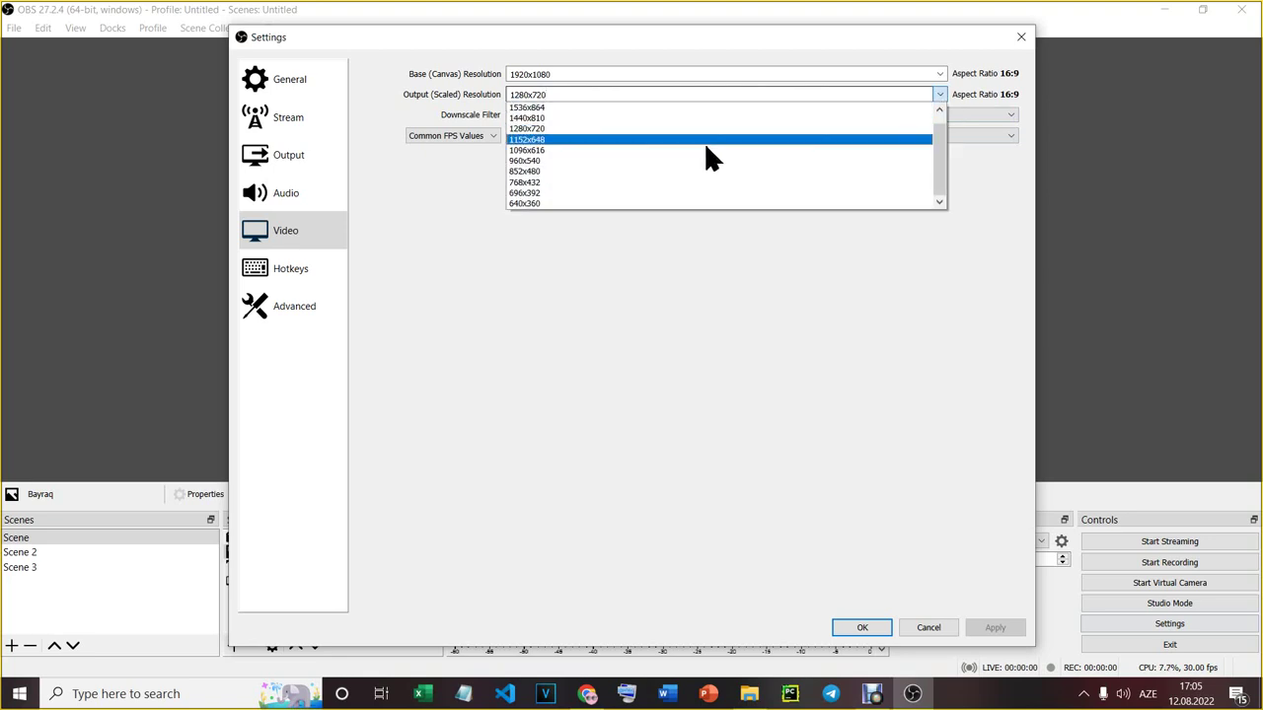
{"action": "left_click", "coordinate": [580, 262]}
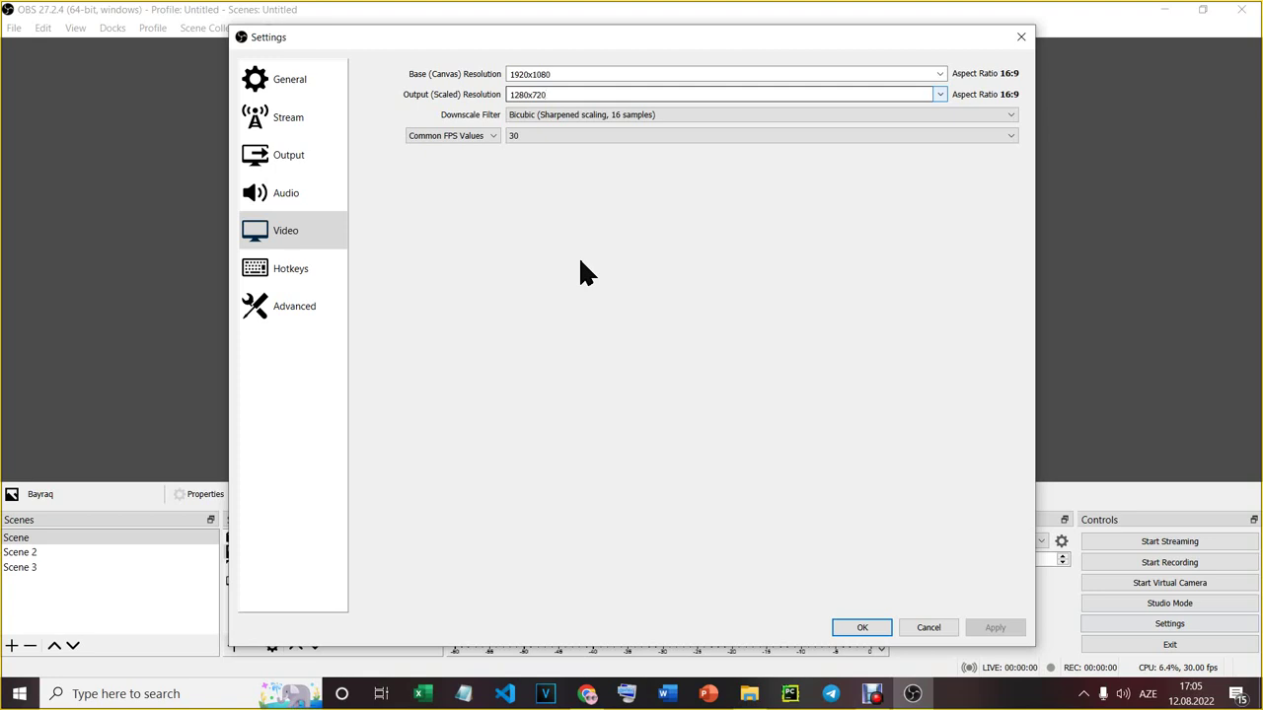
Change the Common FPS value to 60, keep the 1280x720 output, and apply
{"action": "left_click", "coordinate": [569, 143]}
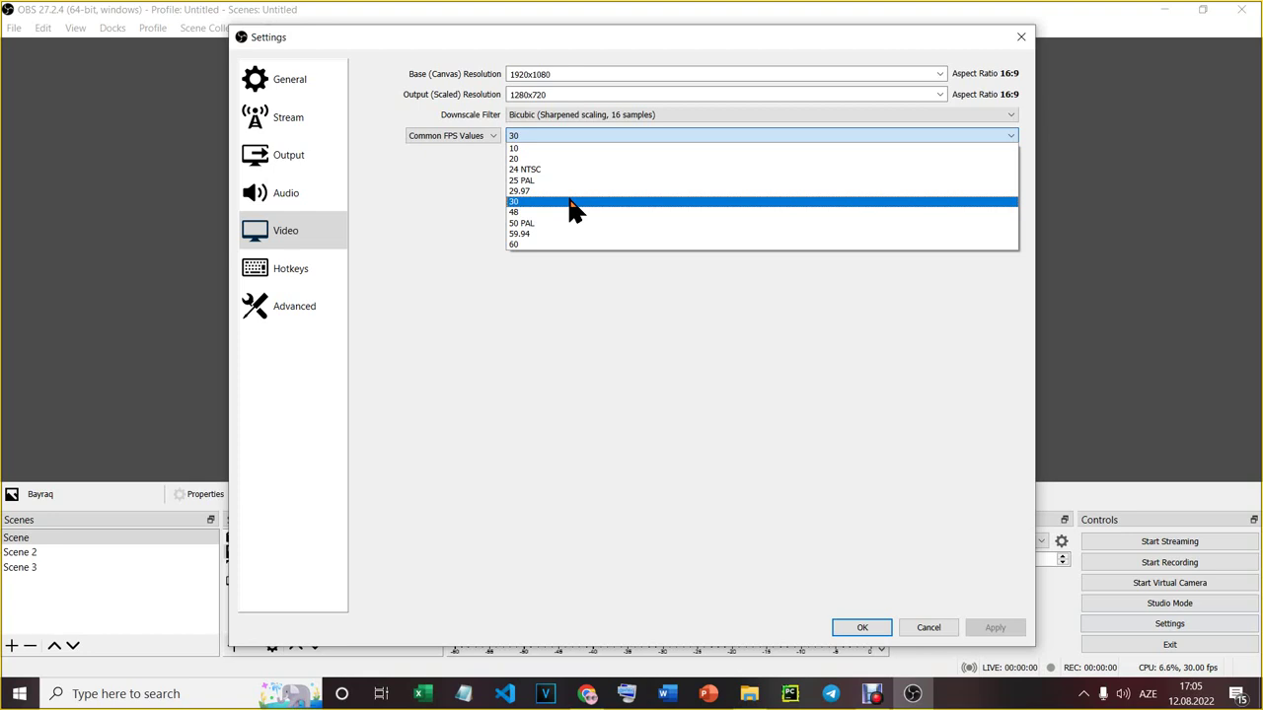
{"action": "left_click", "coordinate": [536, 149]}
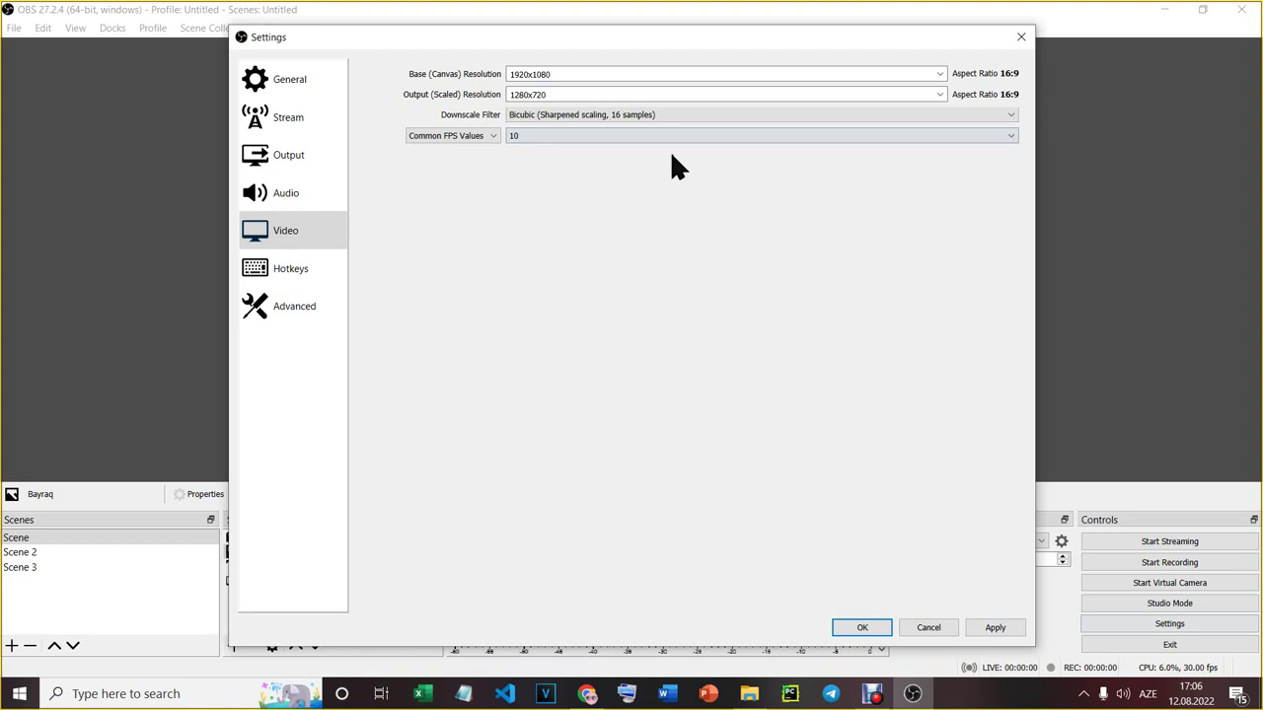
{"action": "left_click", "coordinate": [773, 137]}
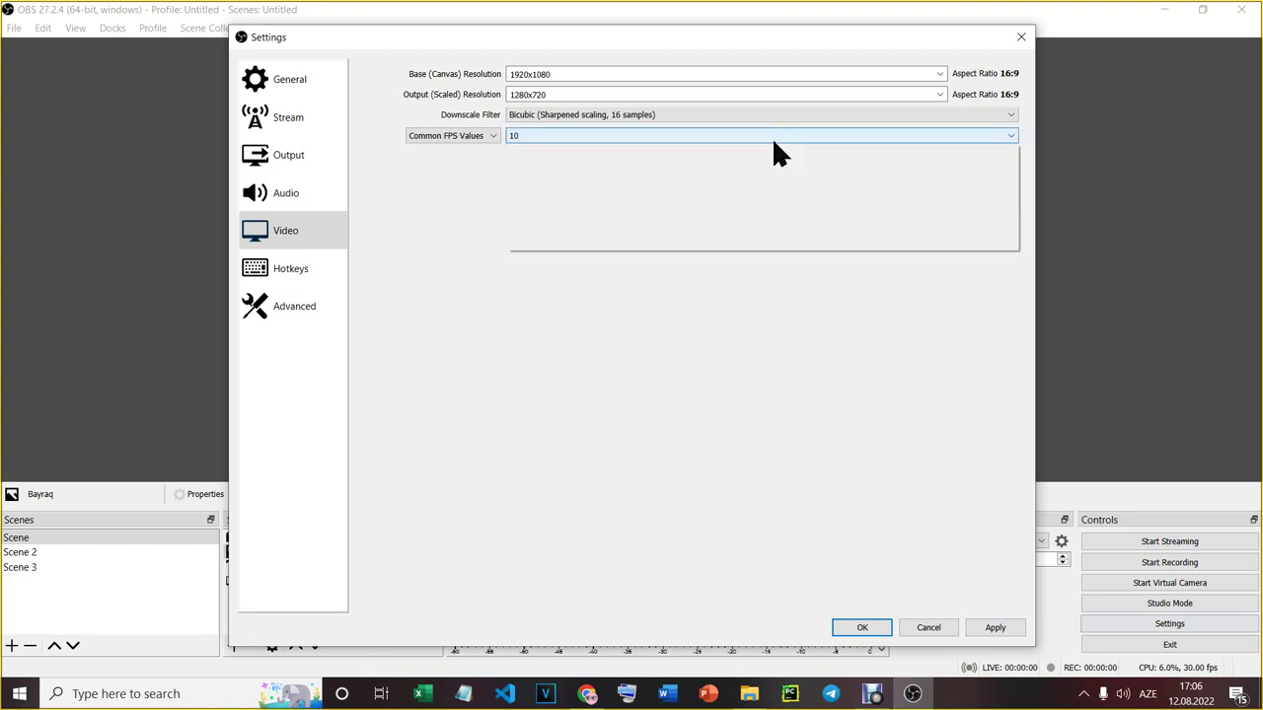
{"action": "left_click", "coordinate": [562, 298]}
{"action": "left_click", "coordinate": [609, 138]}
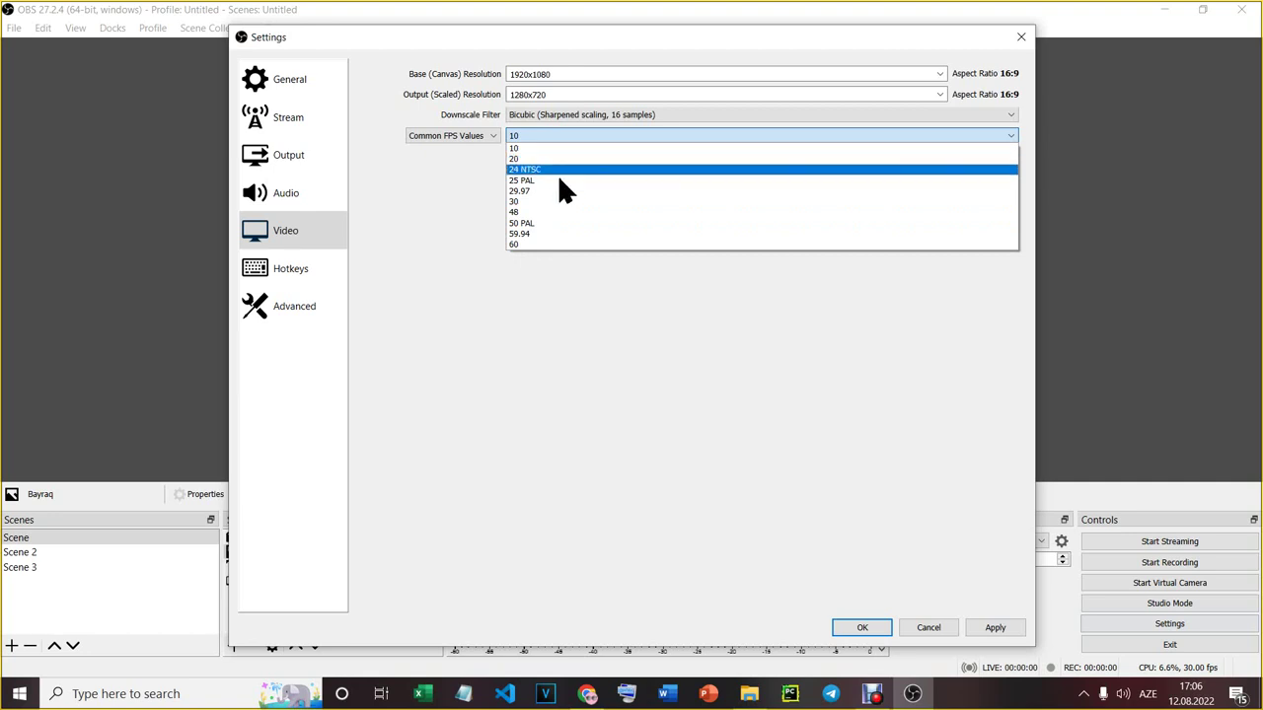
{"action": "left_click", "coordinate": [461, 204]}
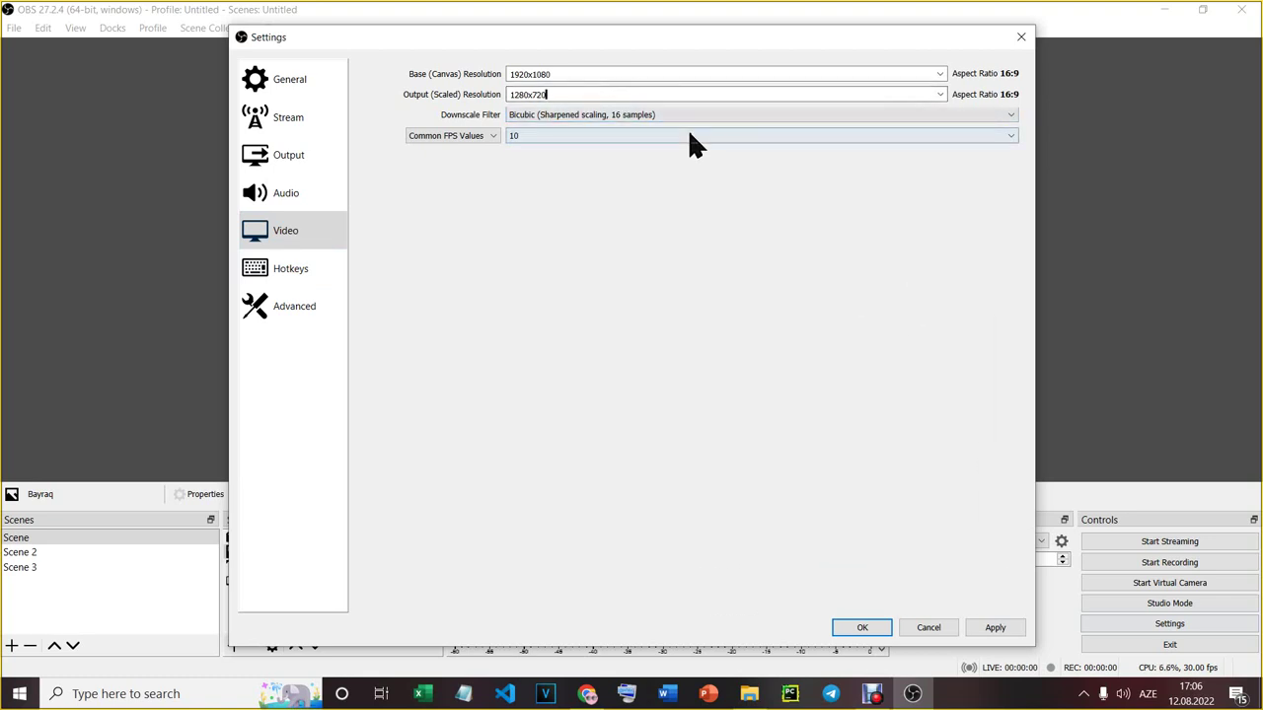
{"action": "left_click", "coordinate": [662, 139]}
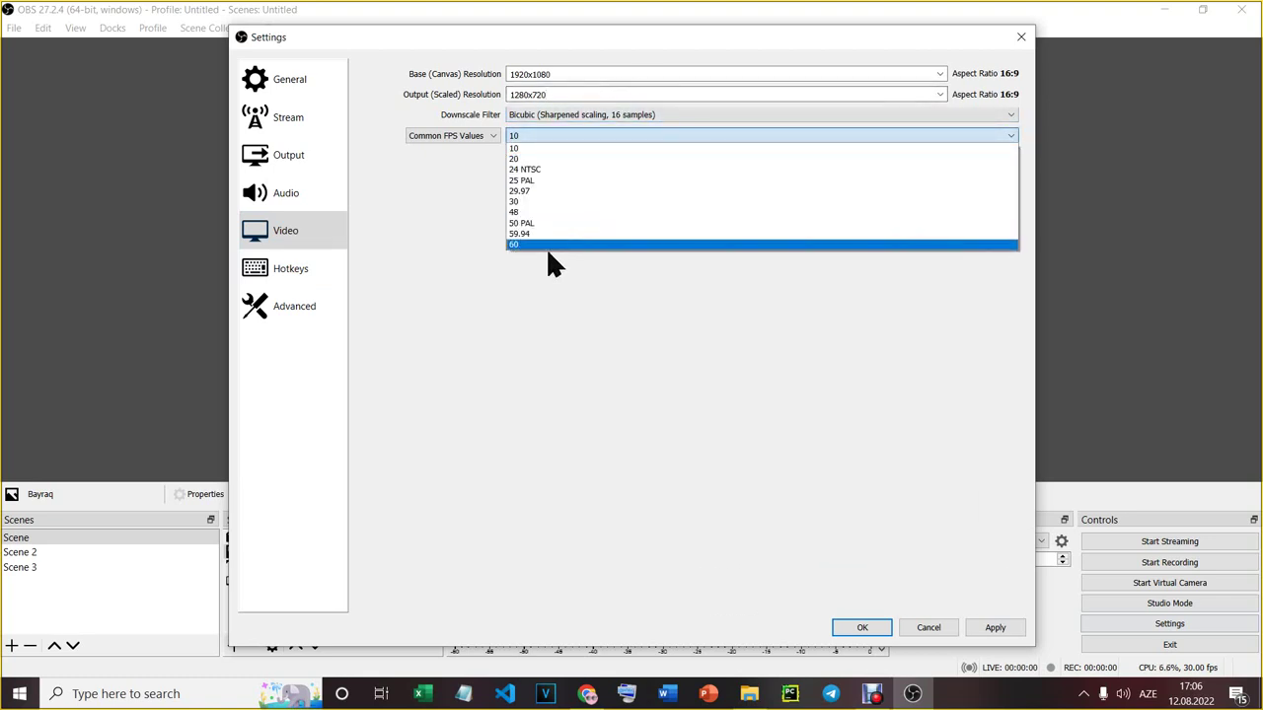
{"action": "left_click", "coordinate": [546, 247]}
{"action": "left_click", "coordinate": [940, 95]}
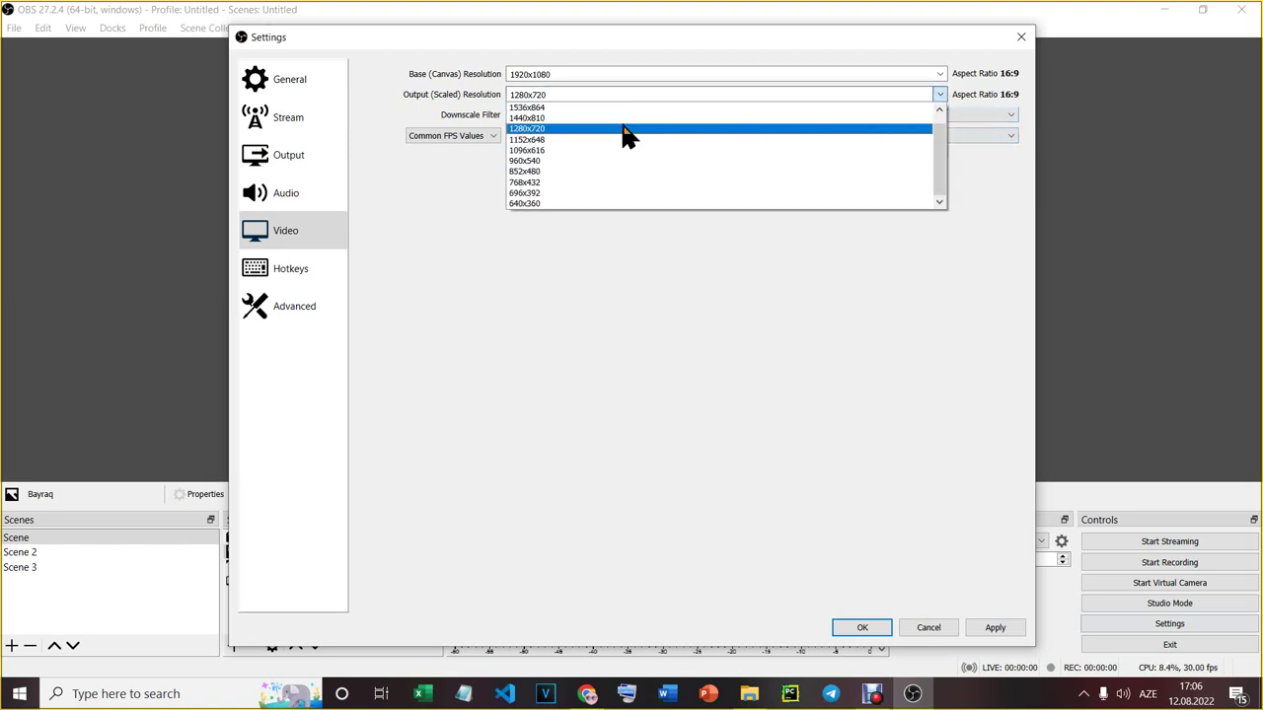
{"action": "left_click", "coordinate": [625, 129]}
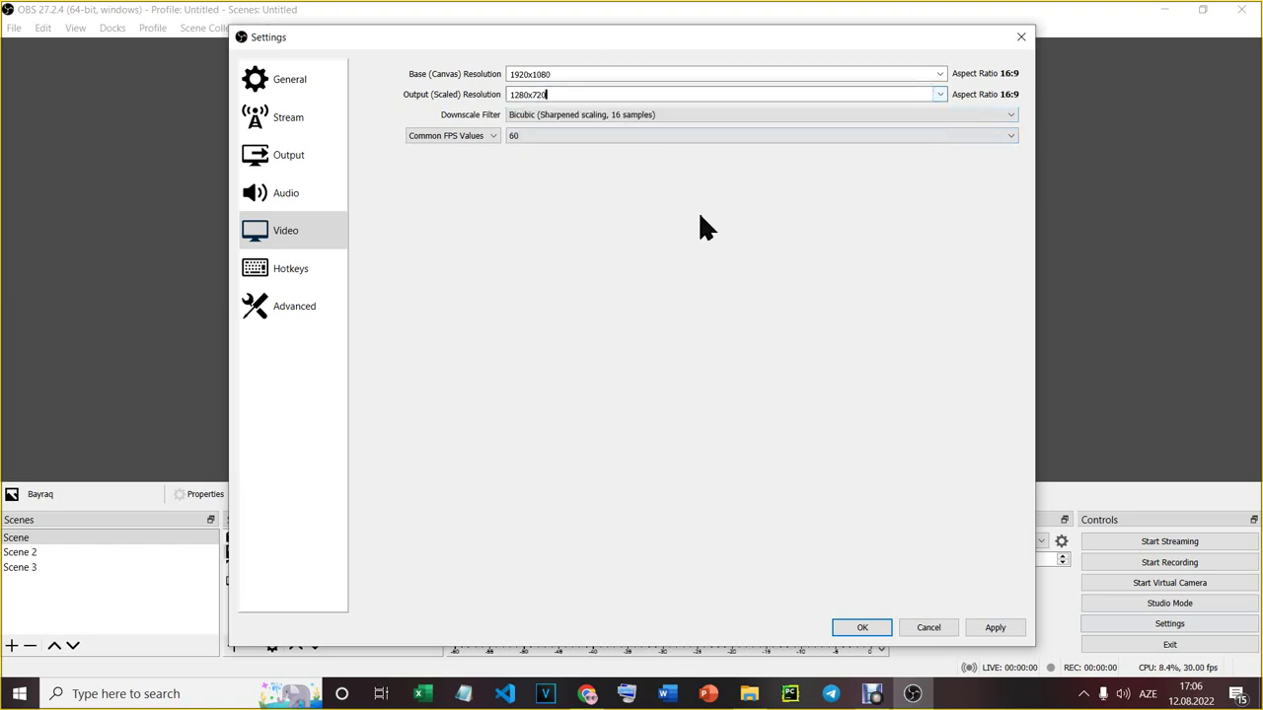
{"action": "left_click", "coordinate": [1004, 628]}
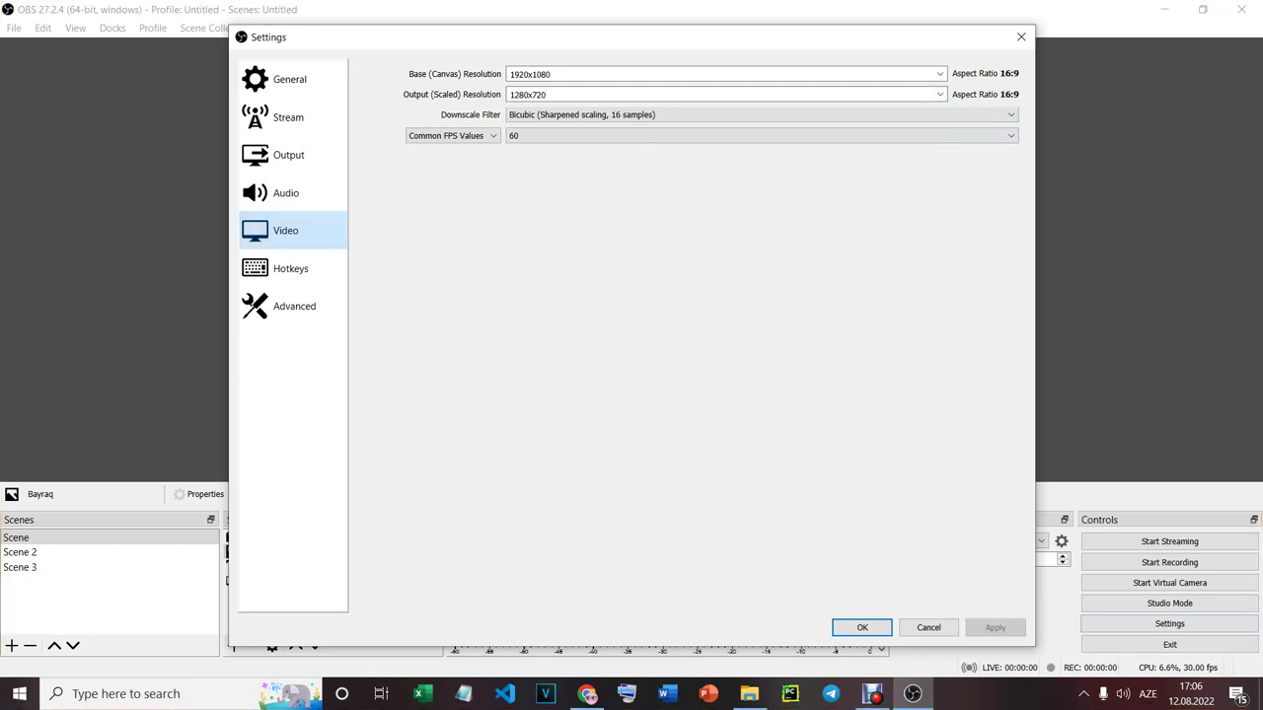
On the Hotkeys page, set Ctrl + E as the Start Recording shortcut
{"action": "left_click", "coordinate": [307, 272]}
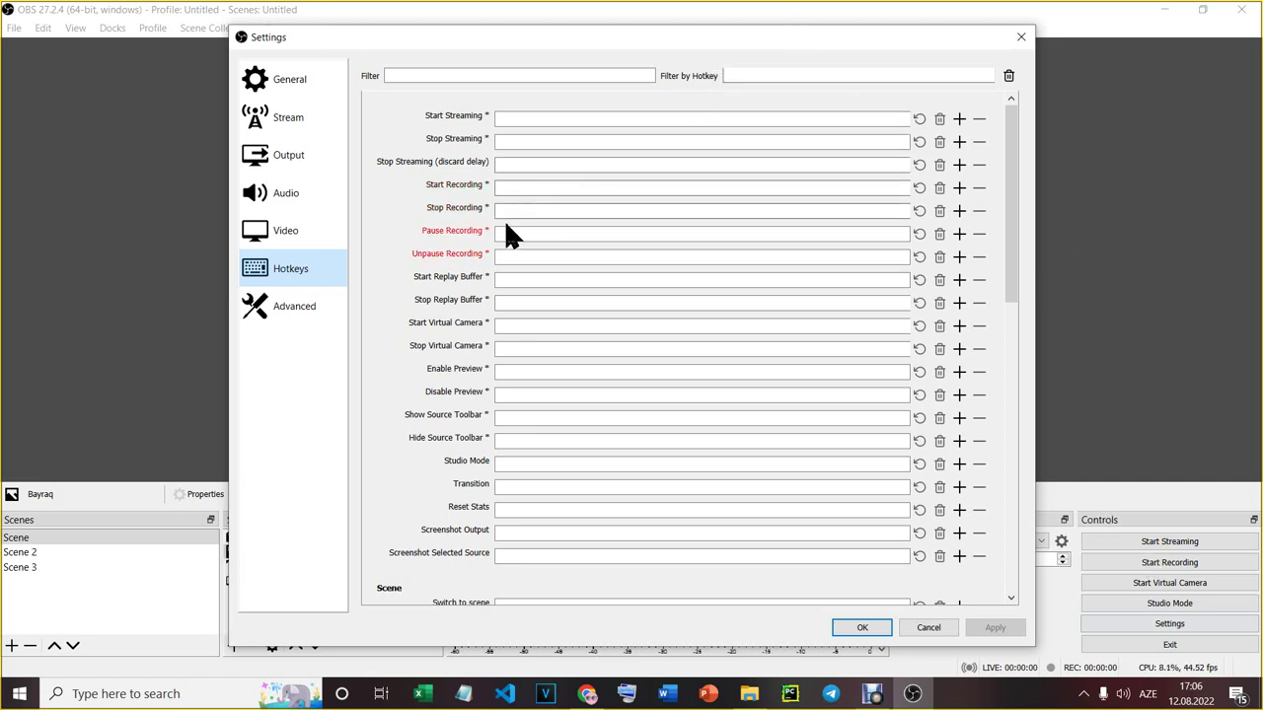
{"action": "left_click", "coordinate": [522, 187]}
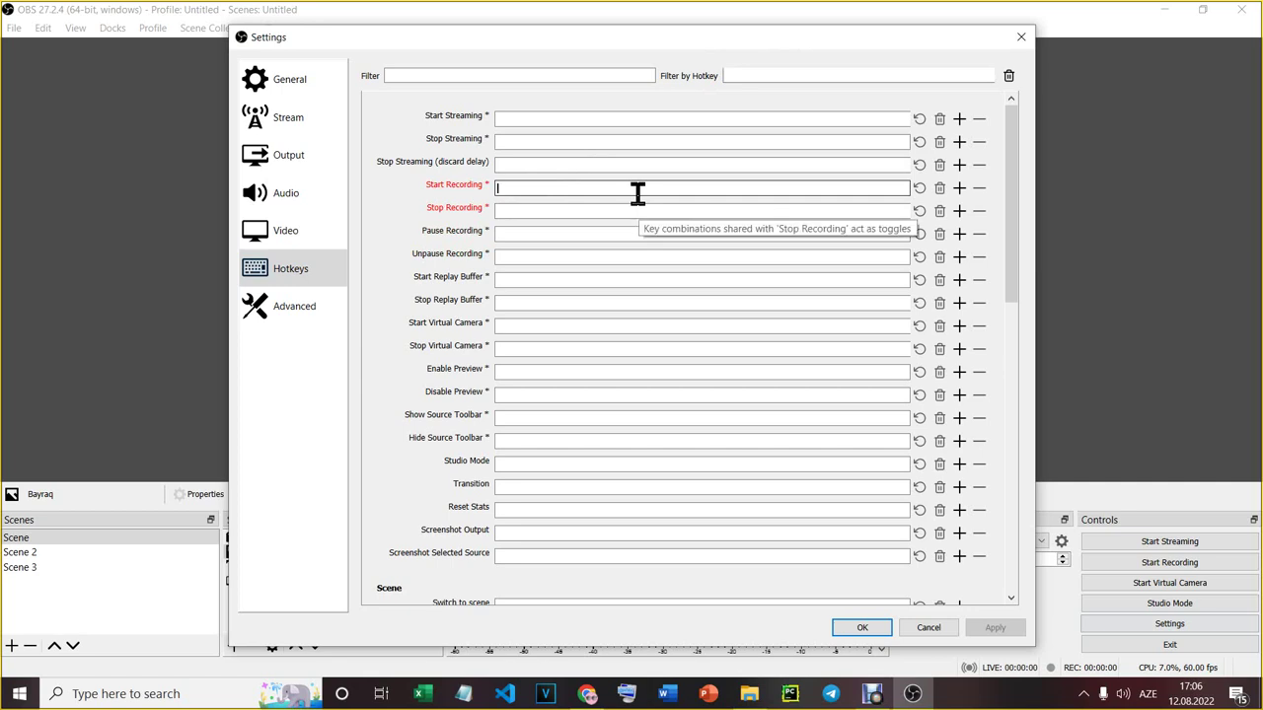
{"action": "key", "text": "shift+e"}
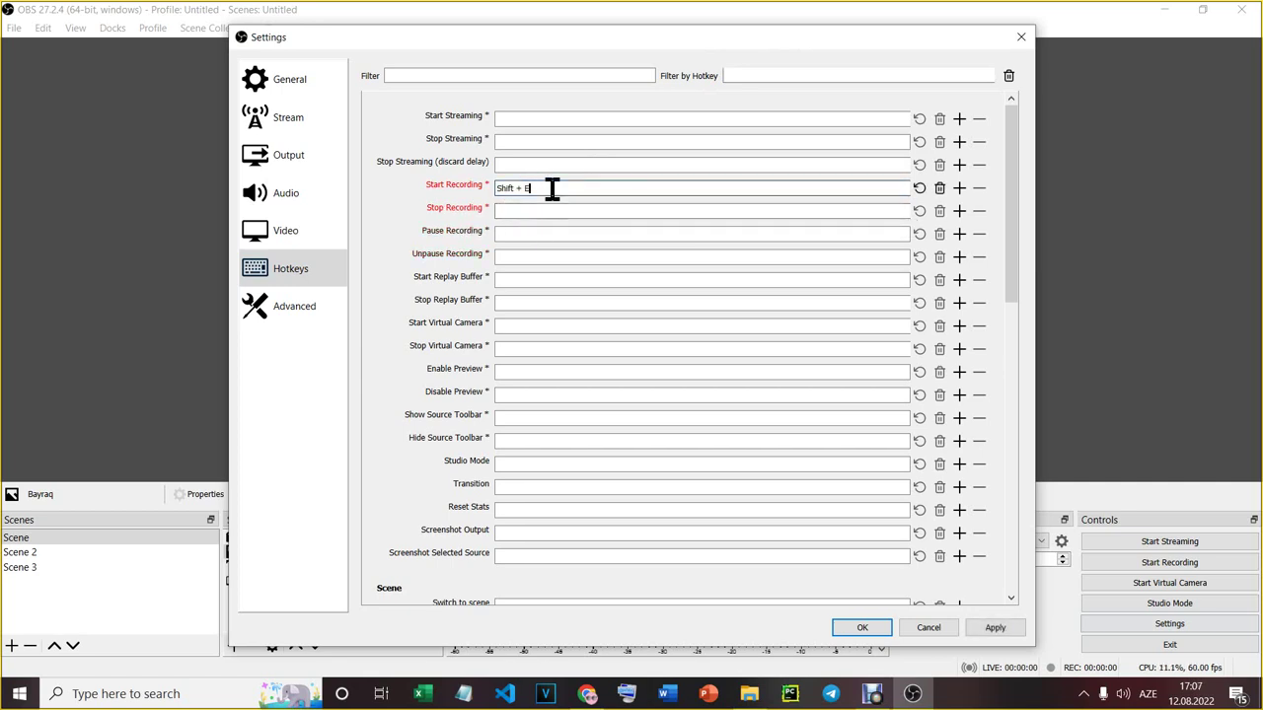
{"action": "key", "text": "BackSpace"}
Assign Ctrl + D to Stop, Ctrl + P to Pause and Ctrl + U to Unpause Recording
{"action": "left_click", "coordinate": [555, 212]}
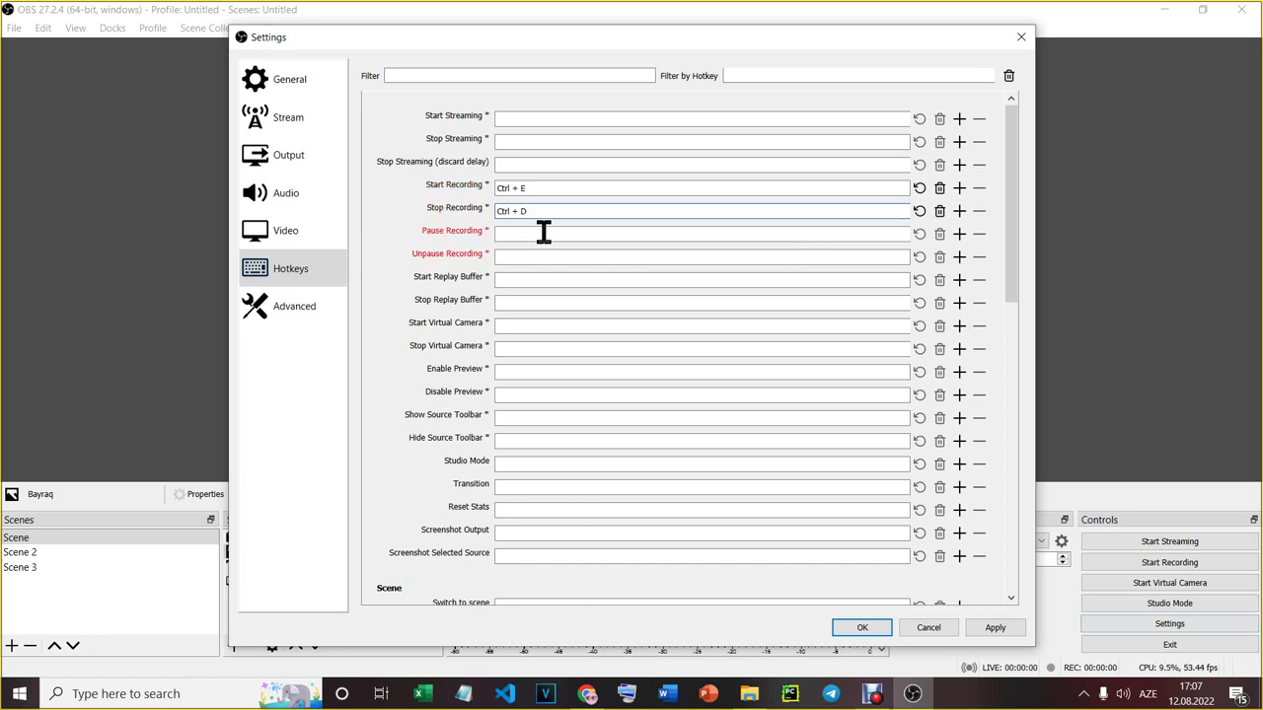
{"action": "left_click", "coordinate": [537, 230]}
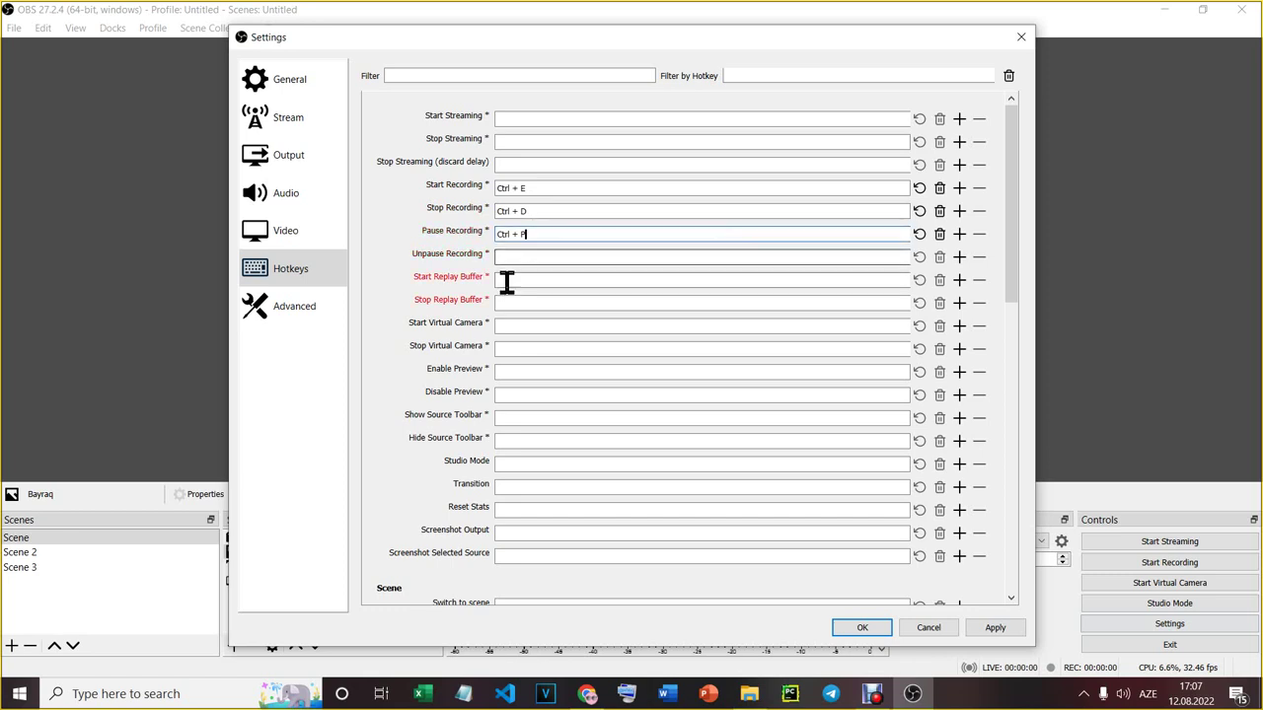
{"action": "left_click", "coordinate": [518, 256]}
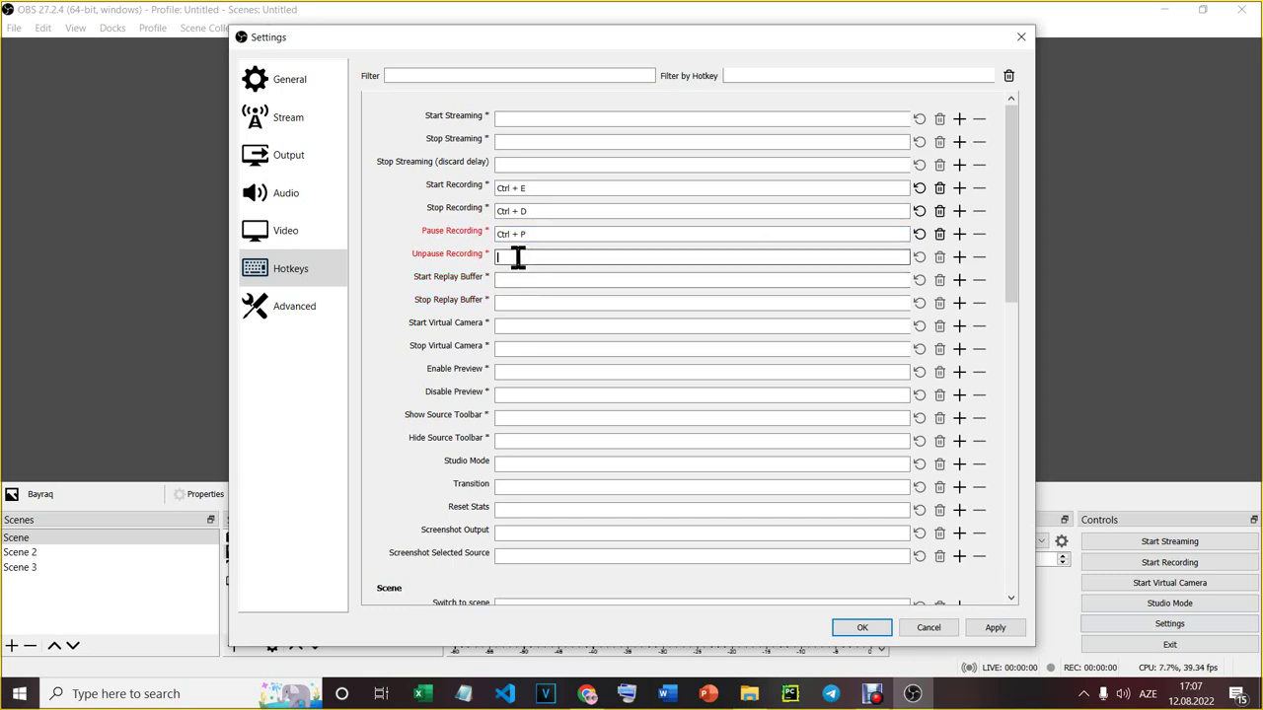
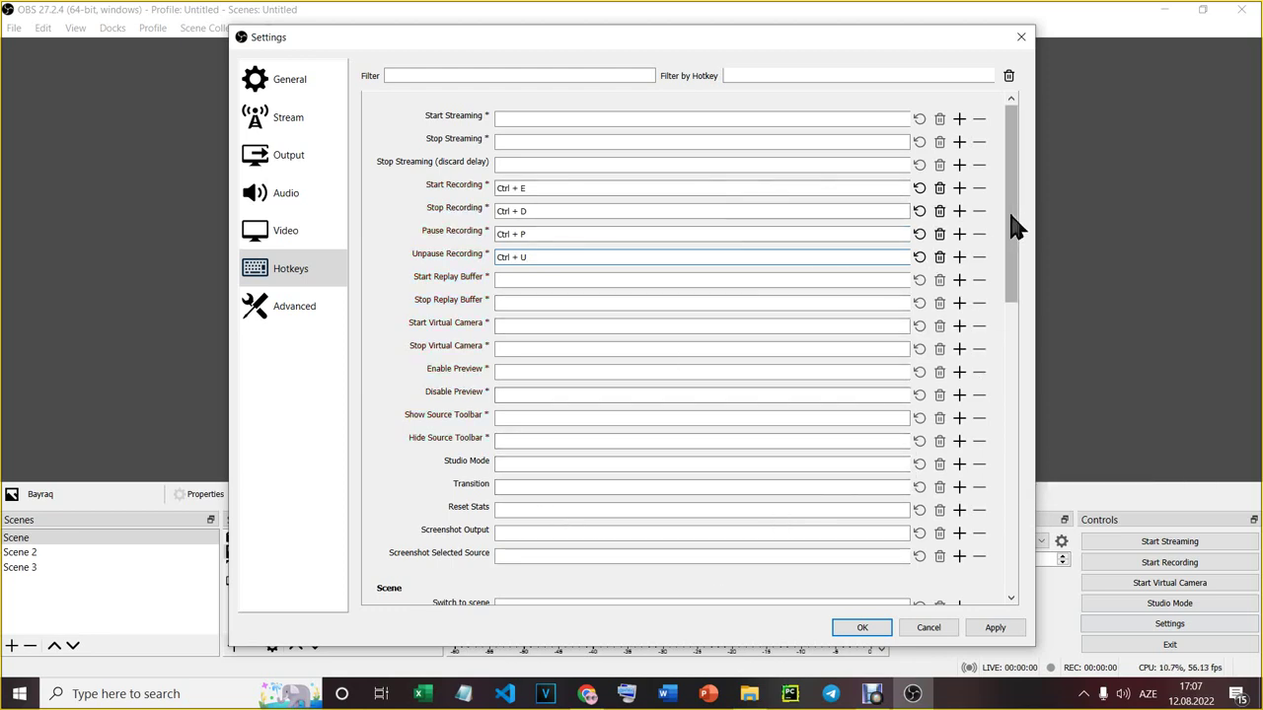
Apply the pending Hotkeys settings
{"action": "left_click_drag", "start_coordinate": [1011, 217], "coordinate": [993, 172]}
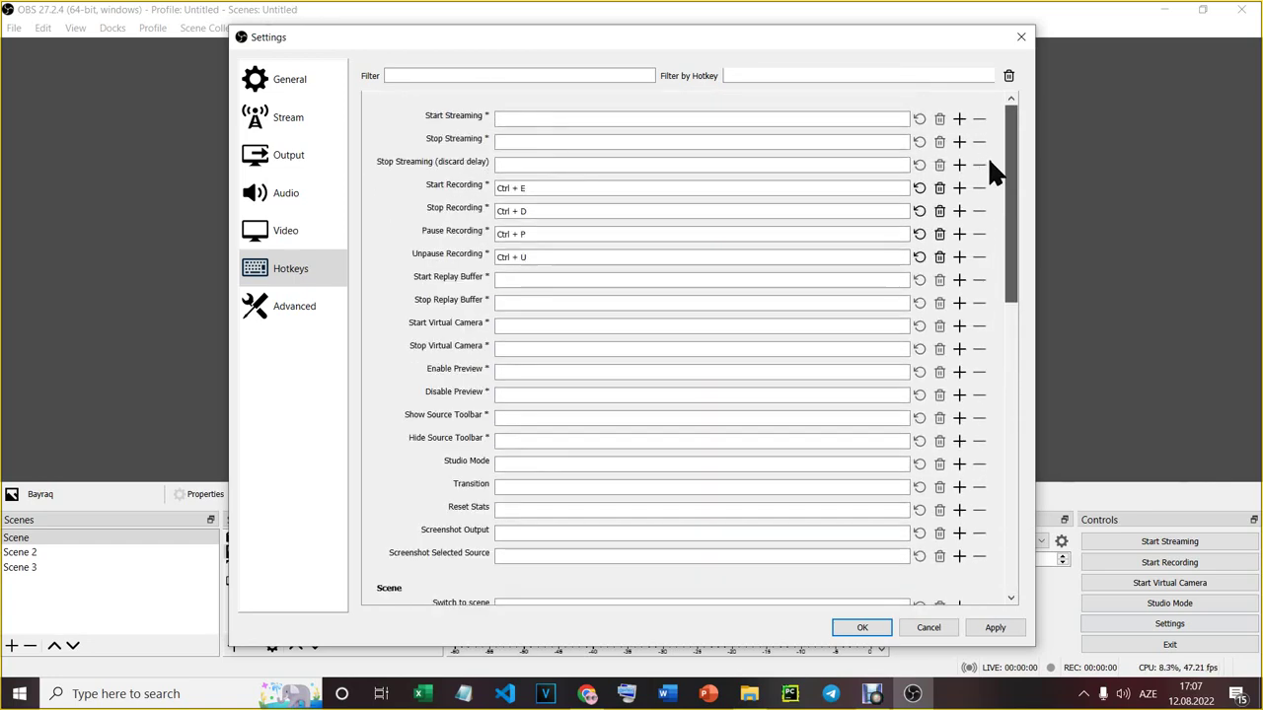
{"action": "left_click", "coordinate": [995, 627]}
{"action": "left_click", "coordinate": [860, 631]}
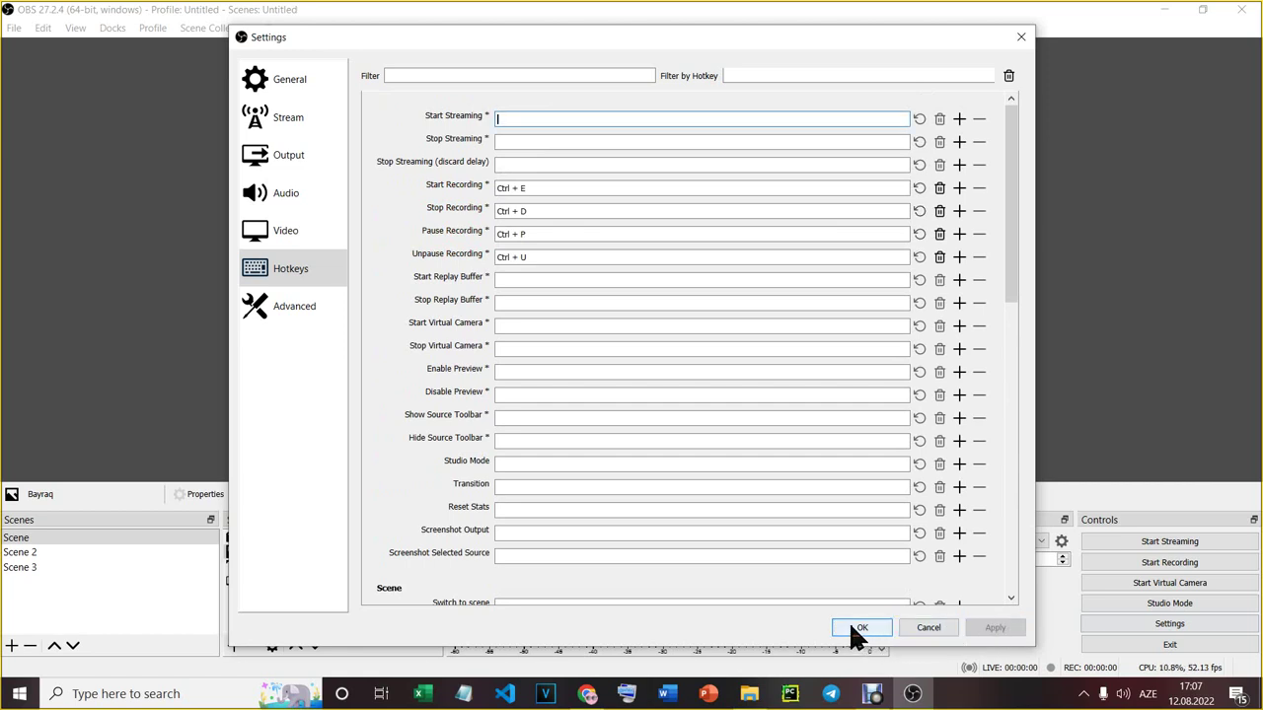
Apply the Advanced settings changes and close Settings with OK
{"action": "left_click", "coordinate": [294, 306]}
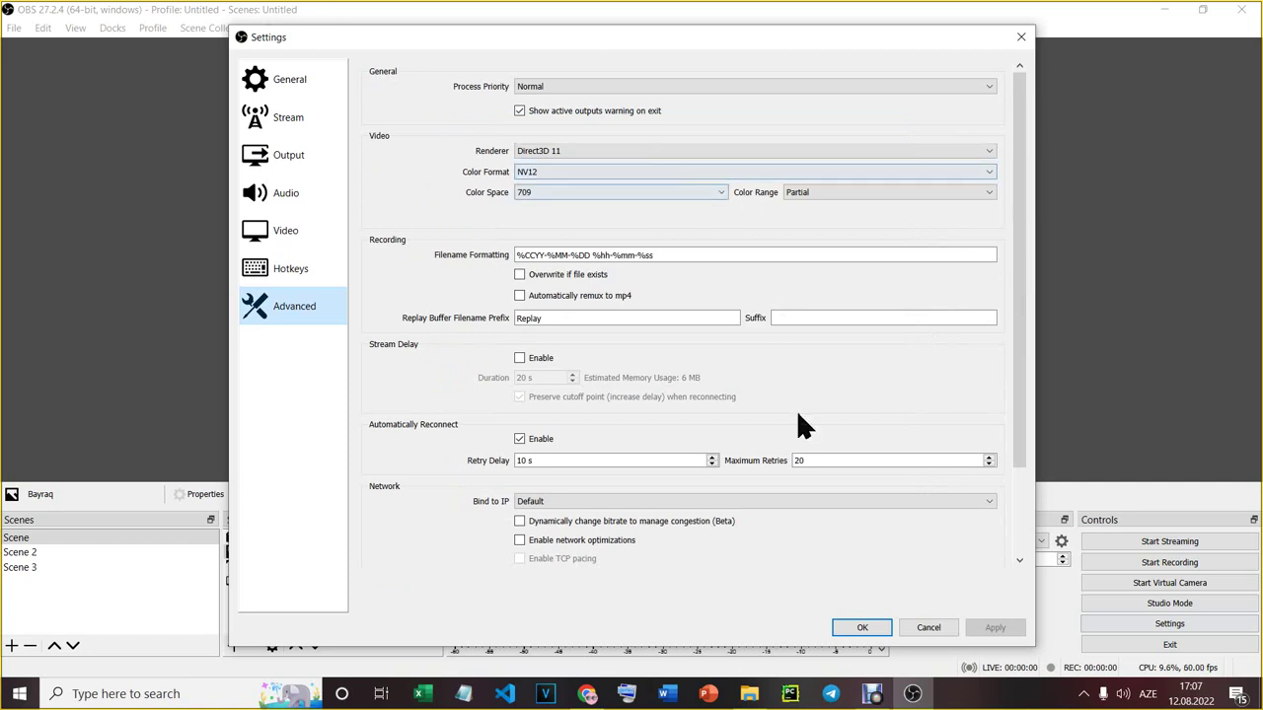
{"action": "scroll", "coordinate": [777, 385], "scroll_direction": "down", "scroll_amount": 4}
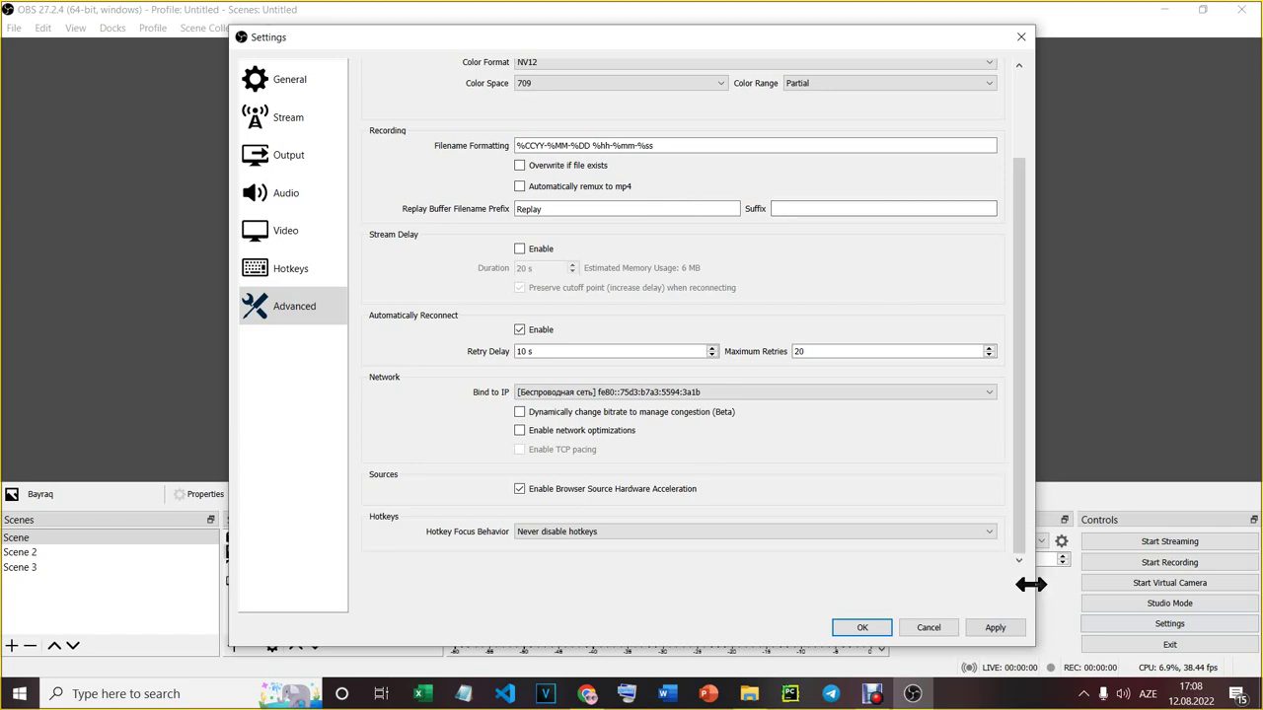
{"action": "left_click", "coordinate": [994, 627]}
{"action": "left_click", "coordinate": [861, 628]}
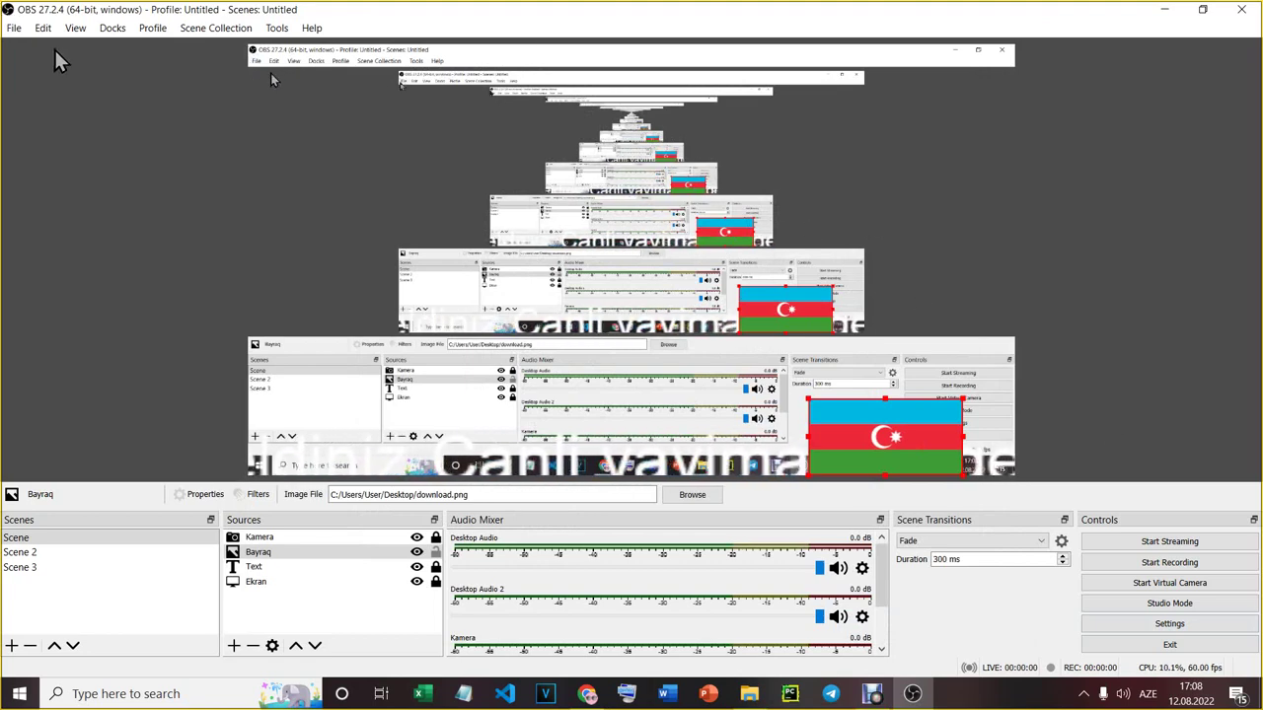
Look through the File, Edit, Scene Collection and Tools menus, then select the empty Scene 3
{"action": "left_click", "coordinate": [14, 29]}
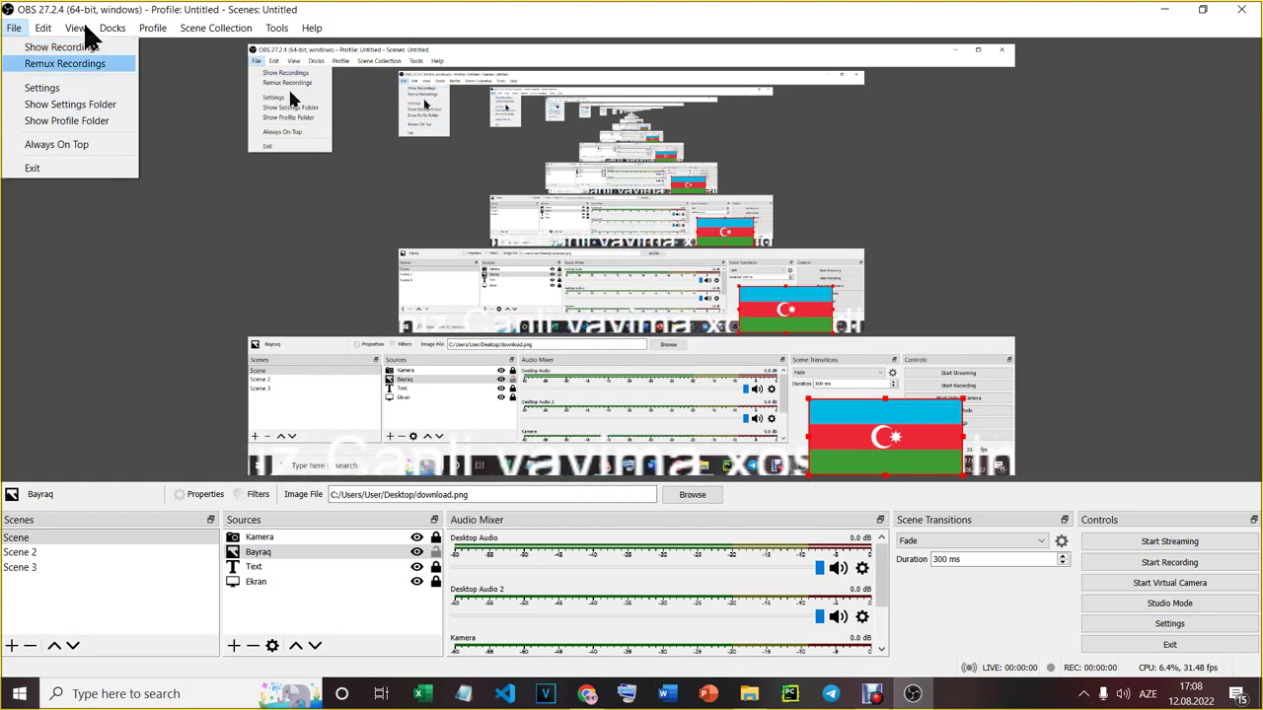
{"action": "mouse_move", "coordinate": [37, 27]}
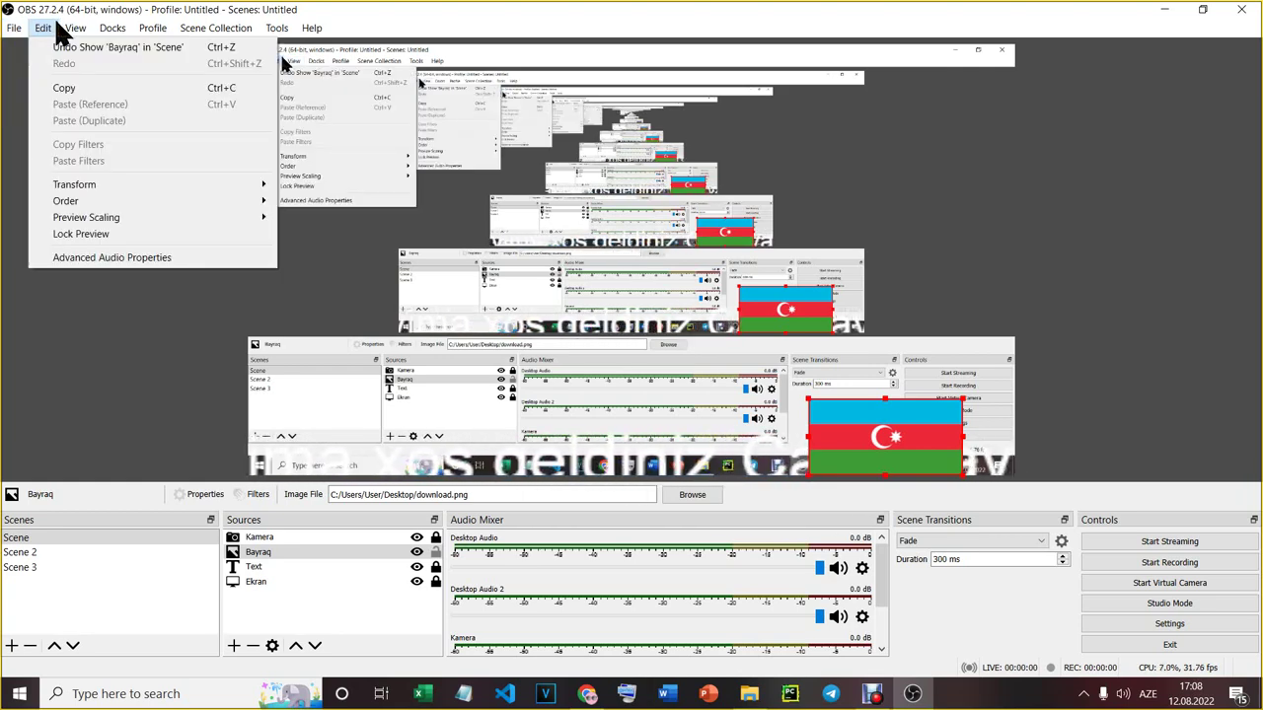
{"action": "mouse_move", "coordinate": [167, 35]}
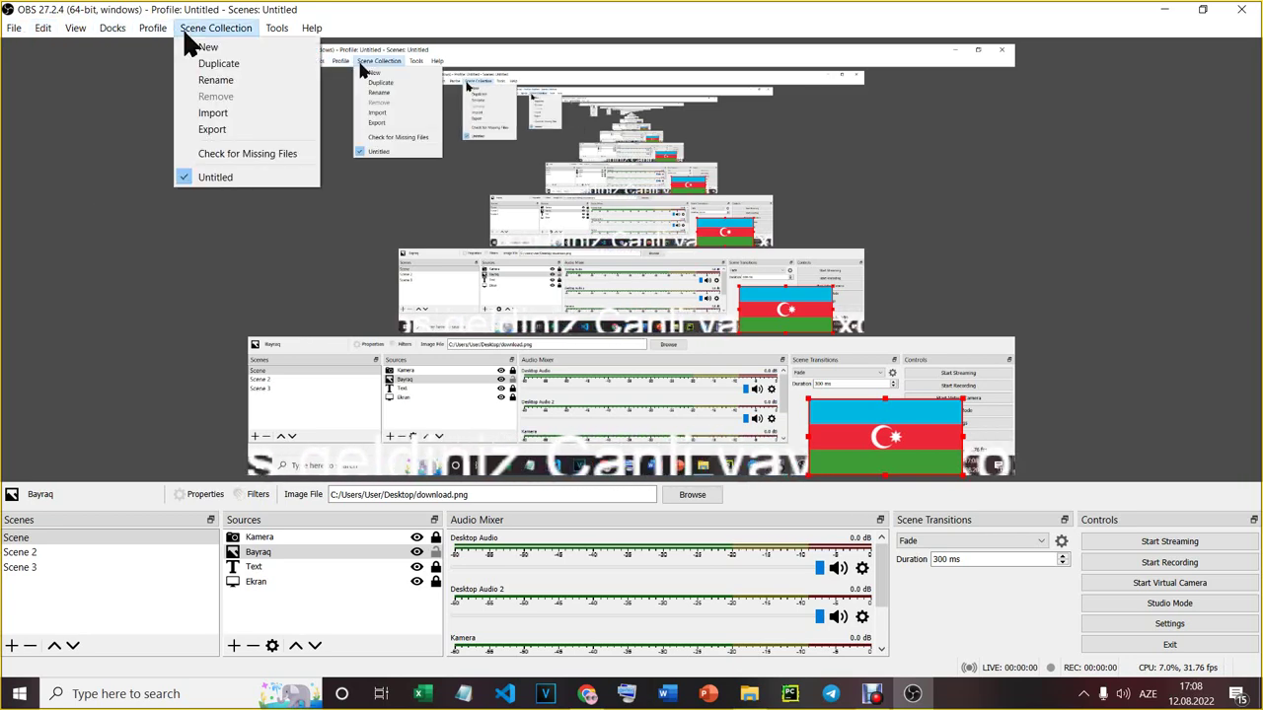
{"action": "mouse_move", "coordinate": [279, 29]}
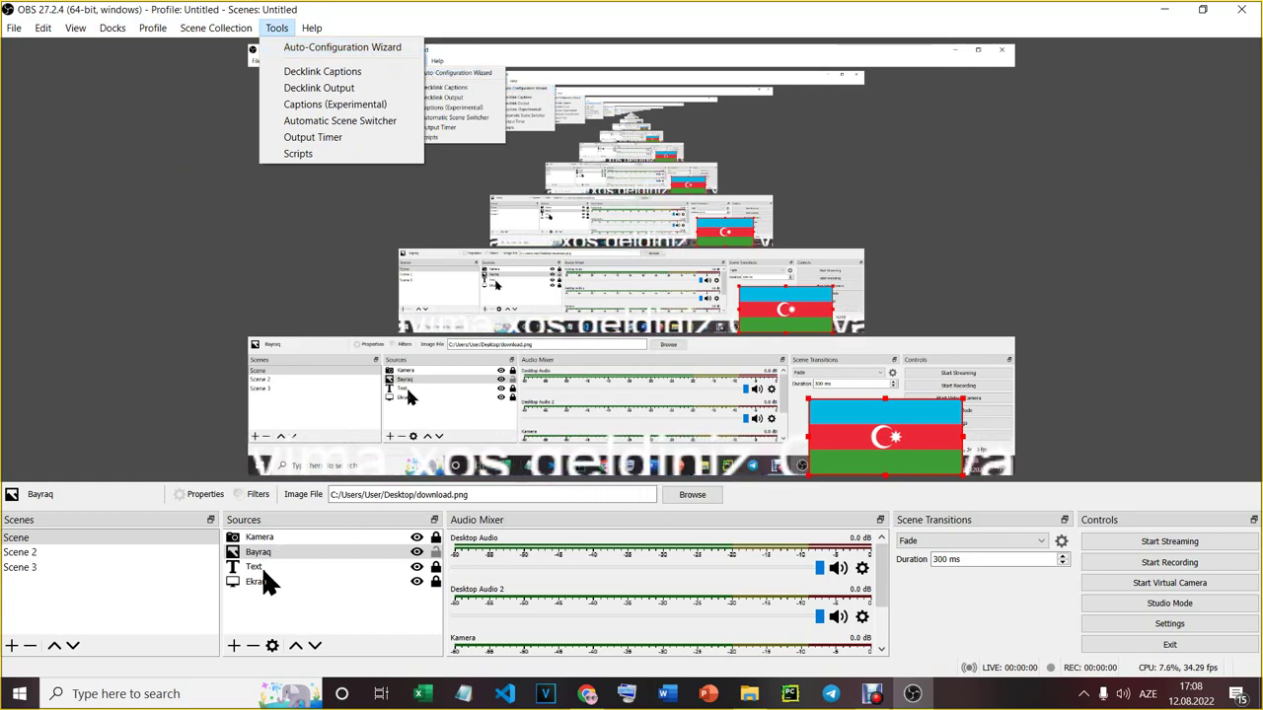
{"action": "left_click", "coordinate": [103, 570]}
Dismiss Scene 3's context menu and toggle between Scene and Scene 2, ending on empty Scene 2
{"action": "right_click", "coordinate": [100, 573]}
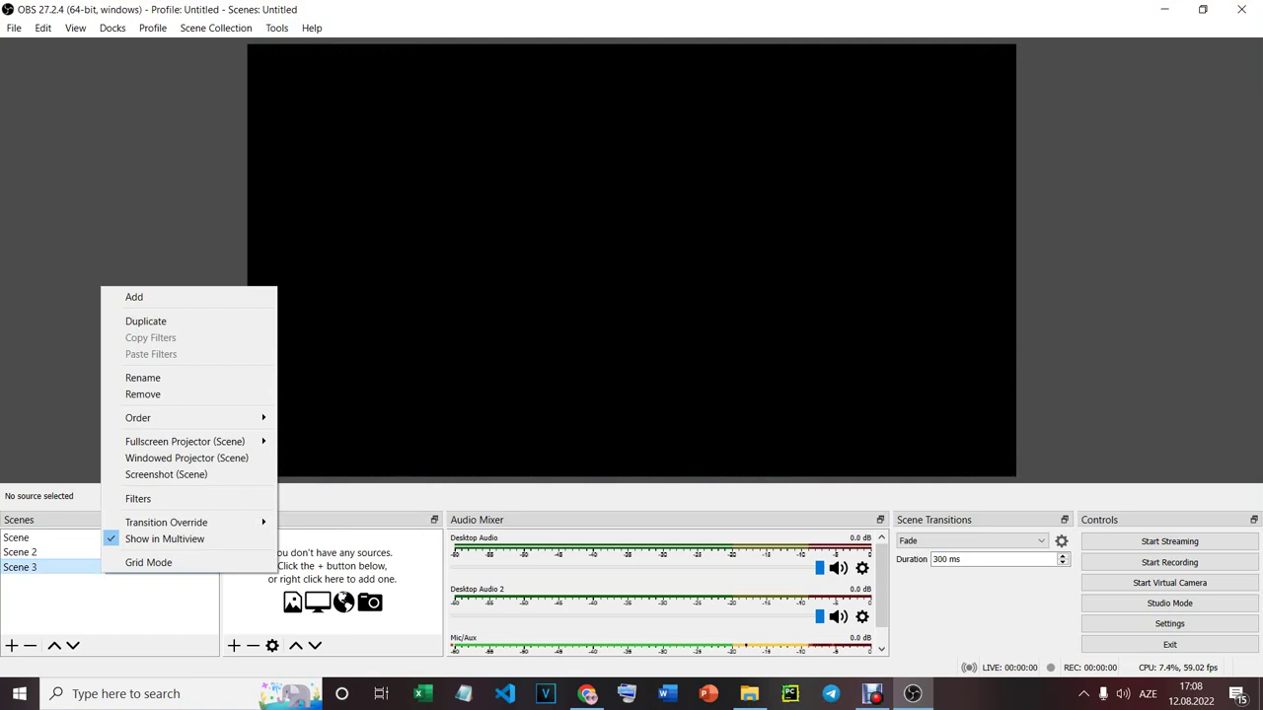
{"action": "key", "text": "Escape"}
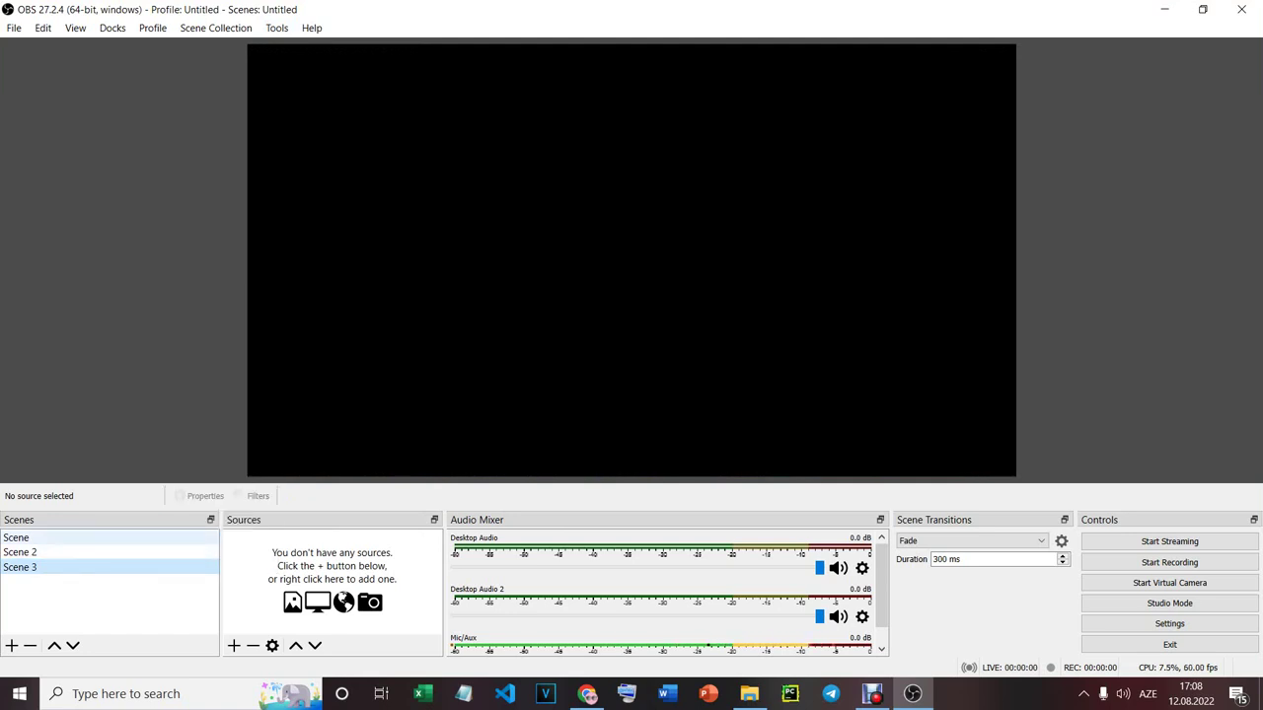
{"action": "left_click", "coordinate": [59, 538]}
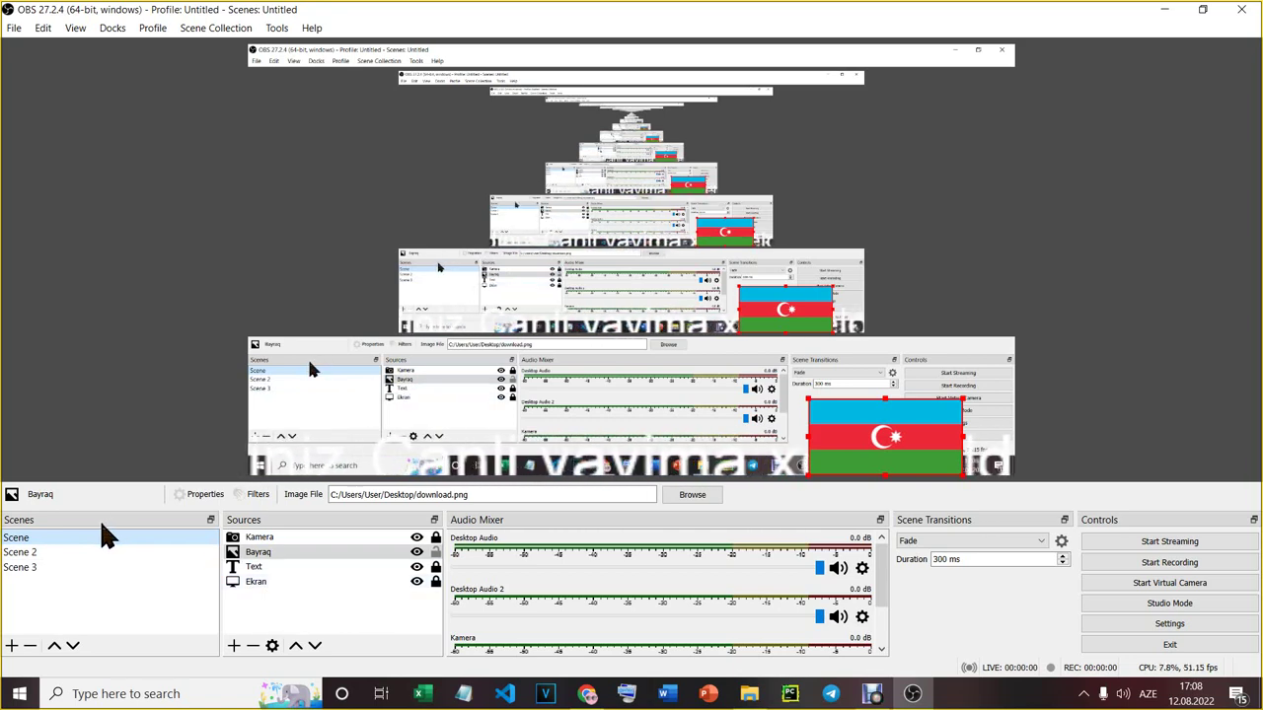
{"action": "left_click", "coordinate": [56, 552]}
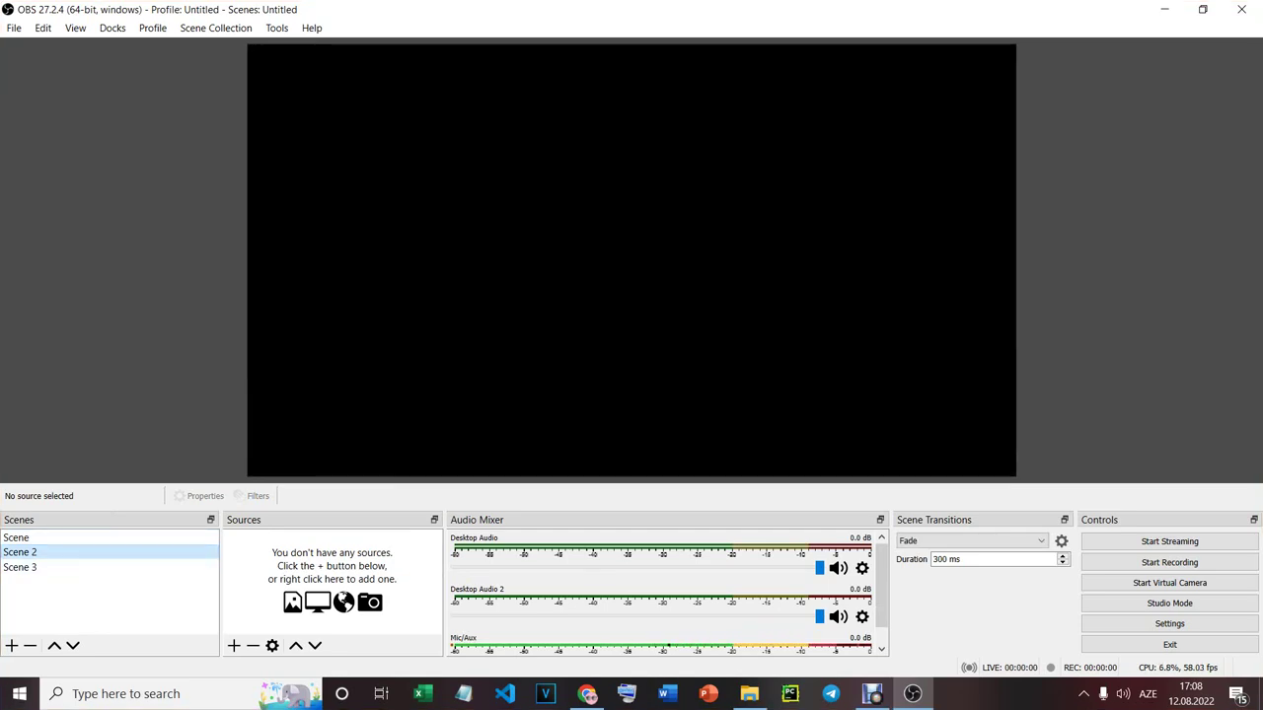
{"action": "left_click", "coordinate": [39, 538]}
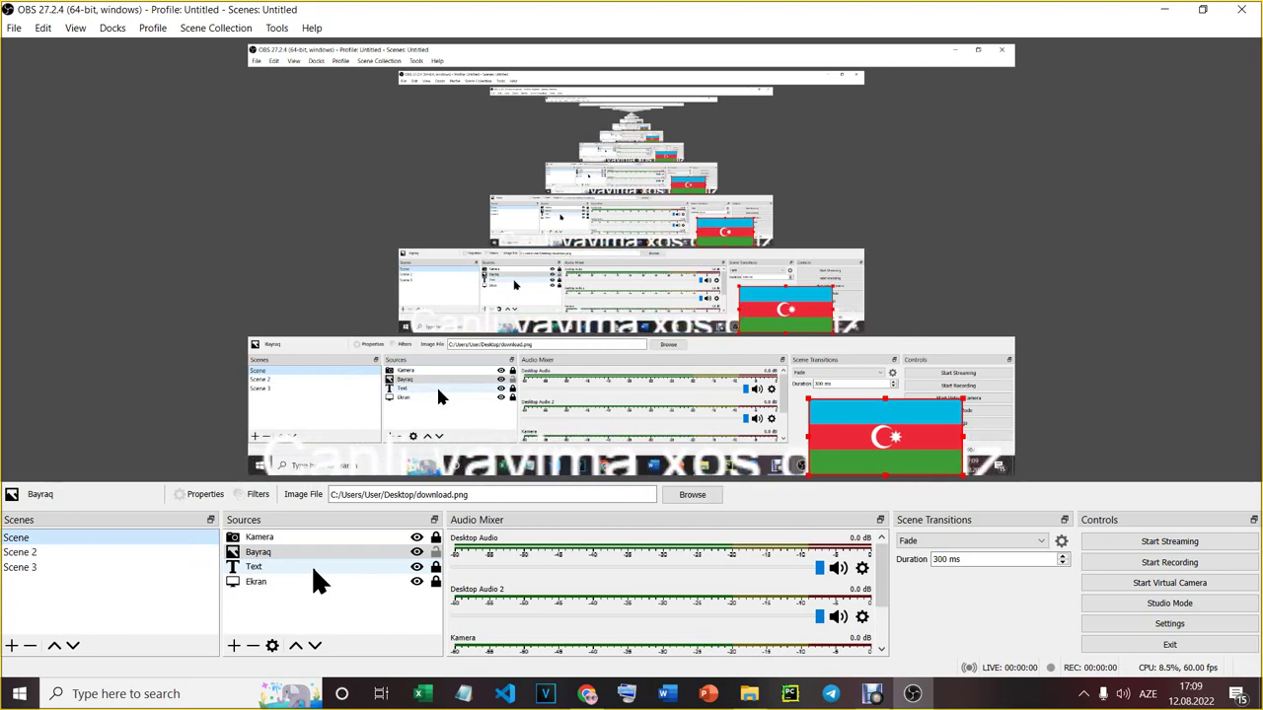
{"action": "left_click", "coordinate": [107, 551]}
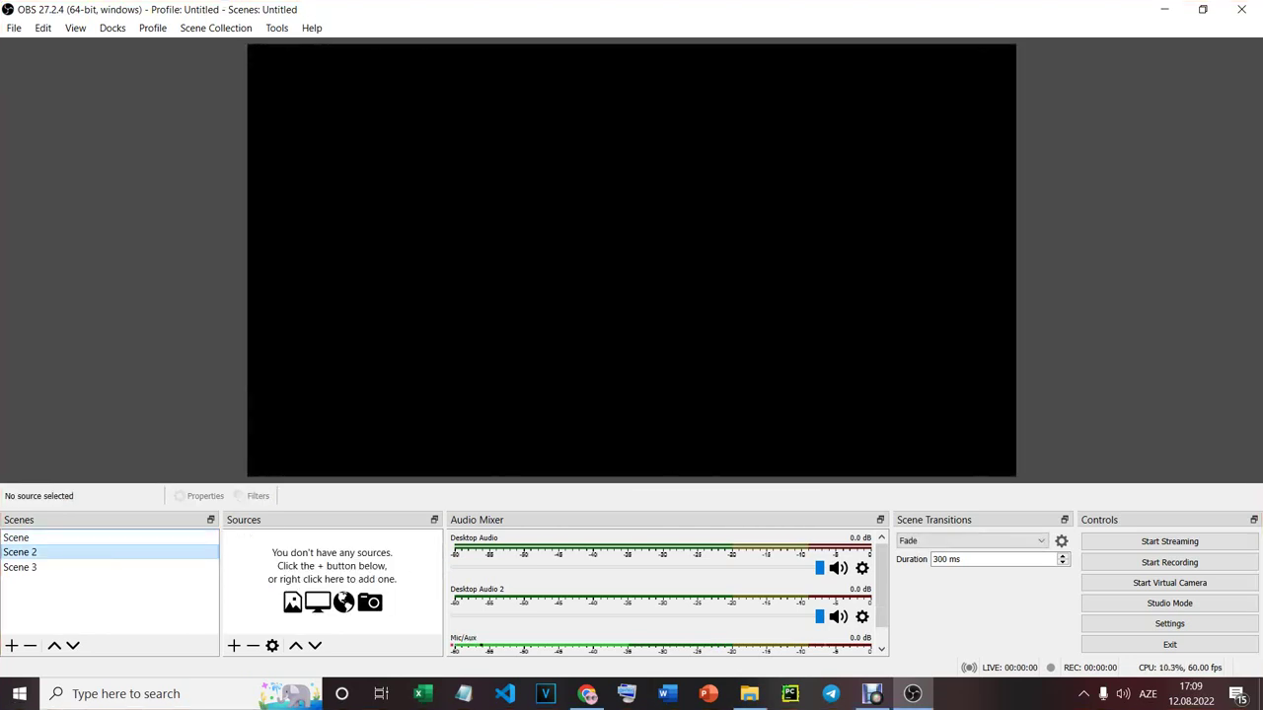
Add a Display Capture named 'ekran' showing Display 1 at 1920x1080, then reopen the add-source menu
{"action": "left_click", "coordinate": [235, 645]}
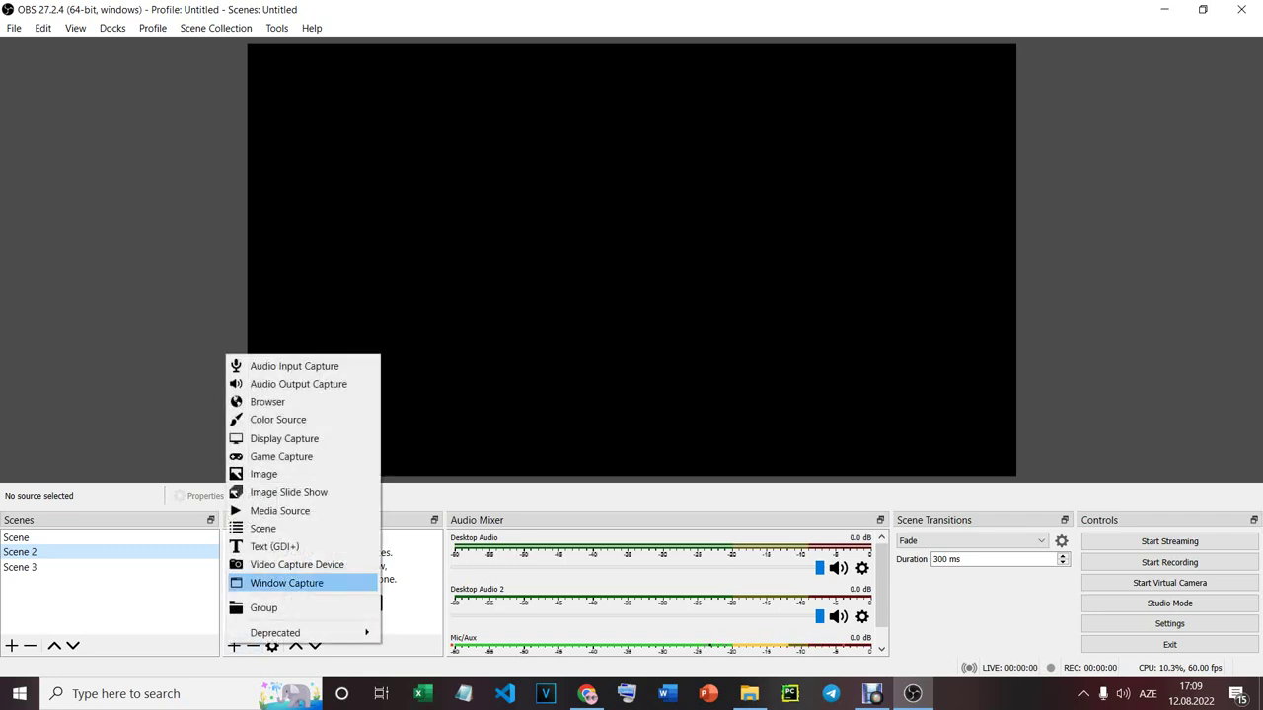
{"action": "left_click", "coordinate": [284, 438]}
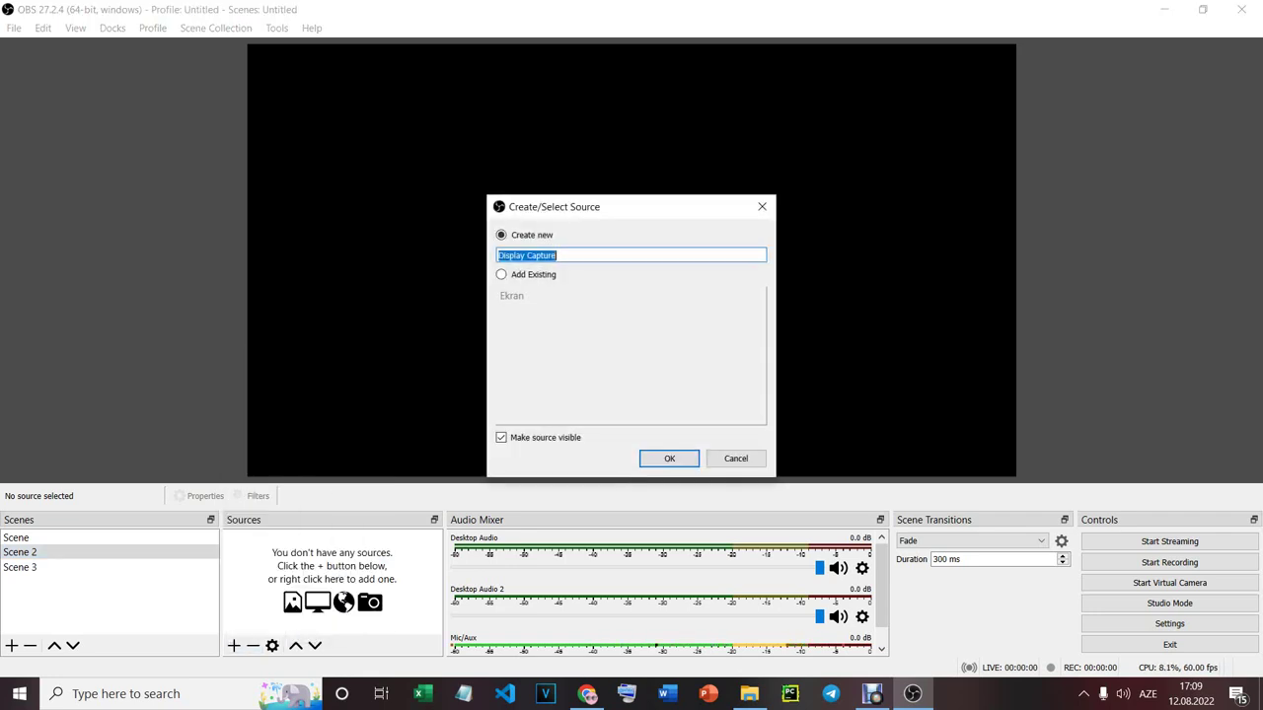
{"action": "type", "text": "ekran"}
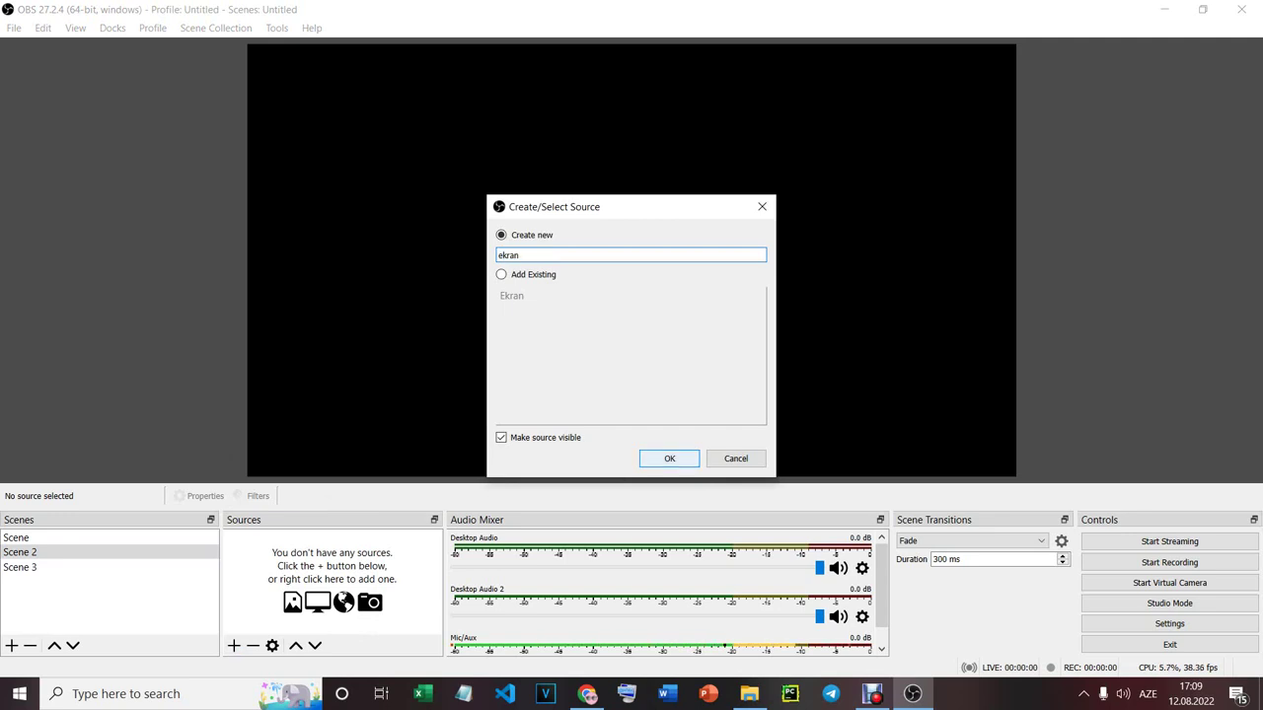
{"action": "left_click", "coordinate": [670, 458]}
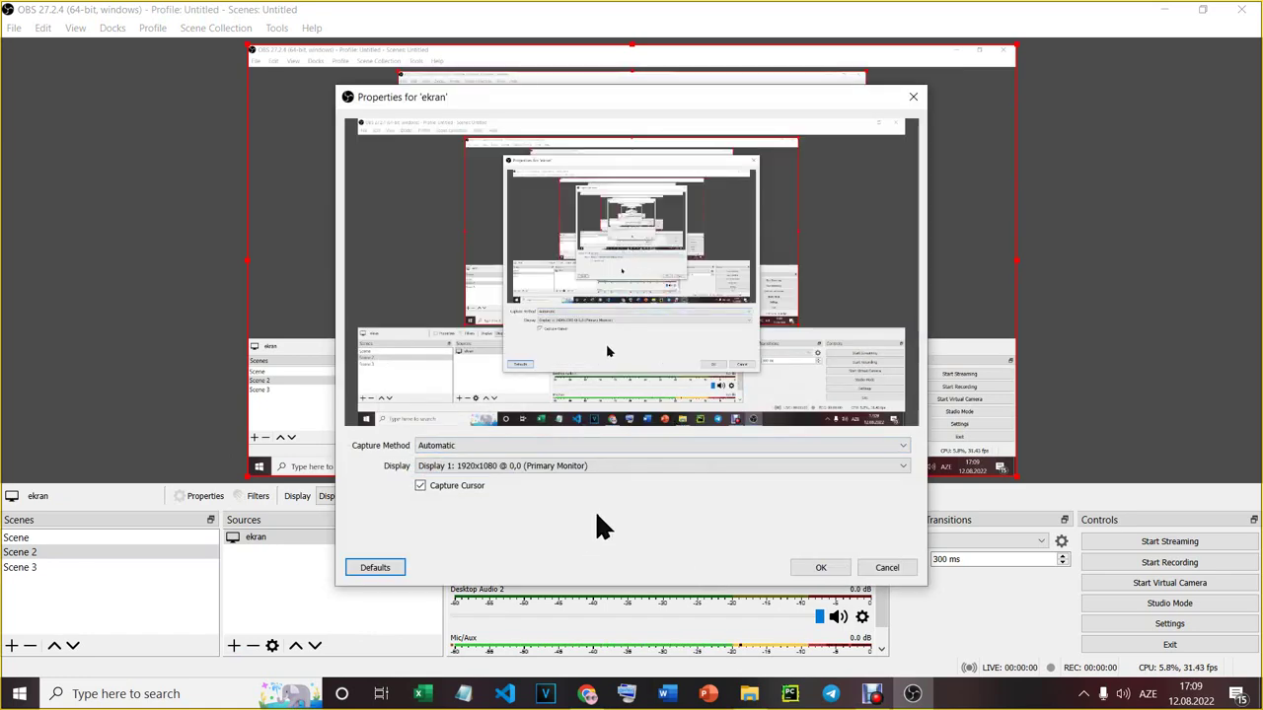
{"action": "left_click", "coordinate": [836, 571]}
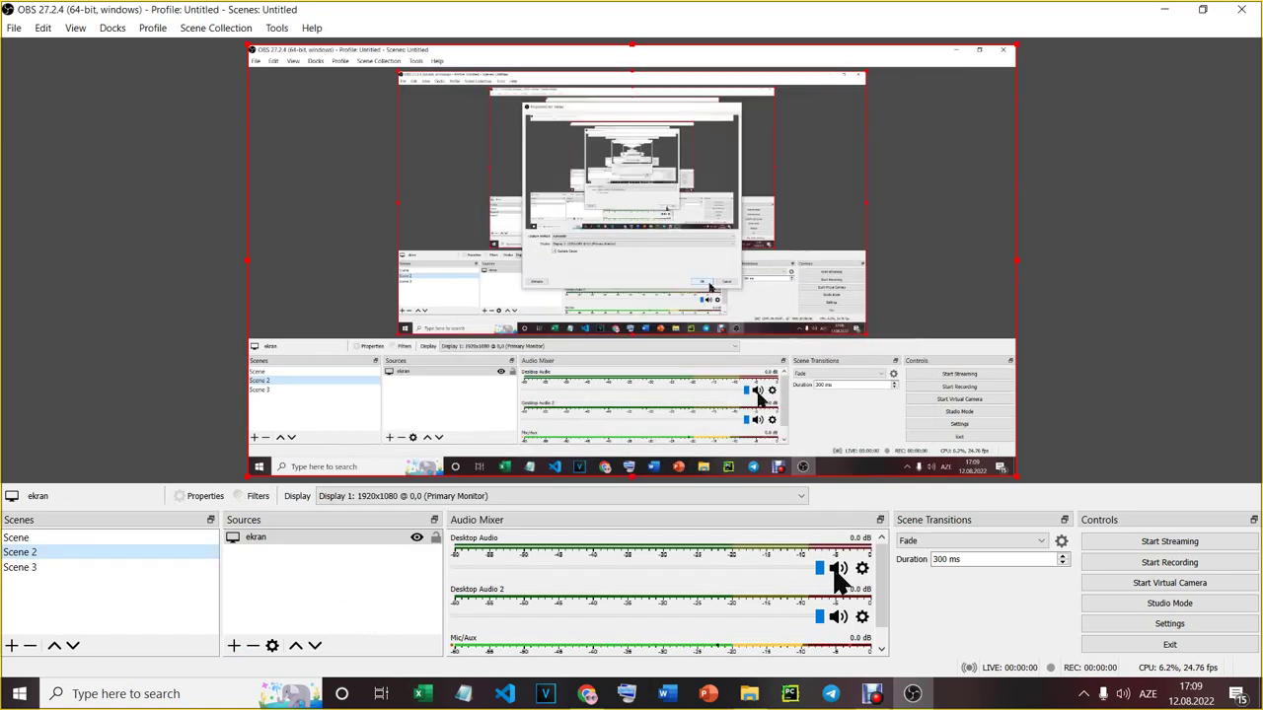
{"action": "left_click", "coordinate": [234, 645]}
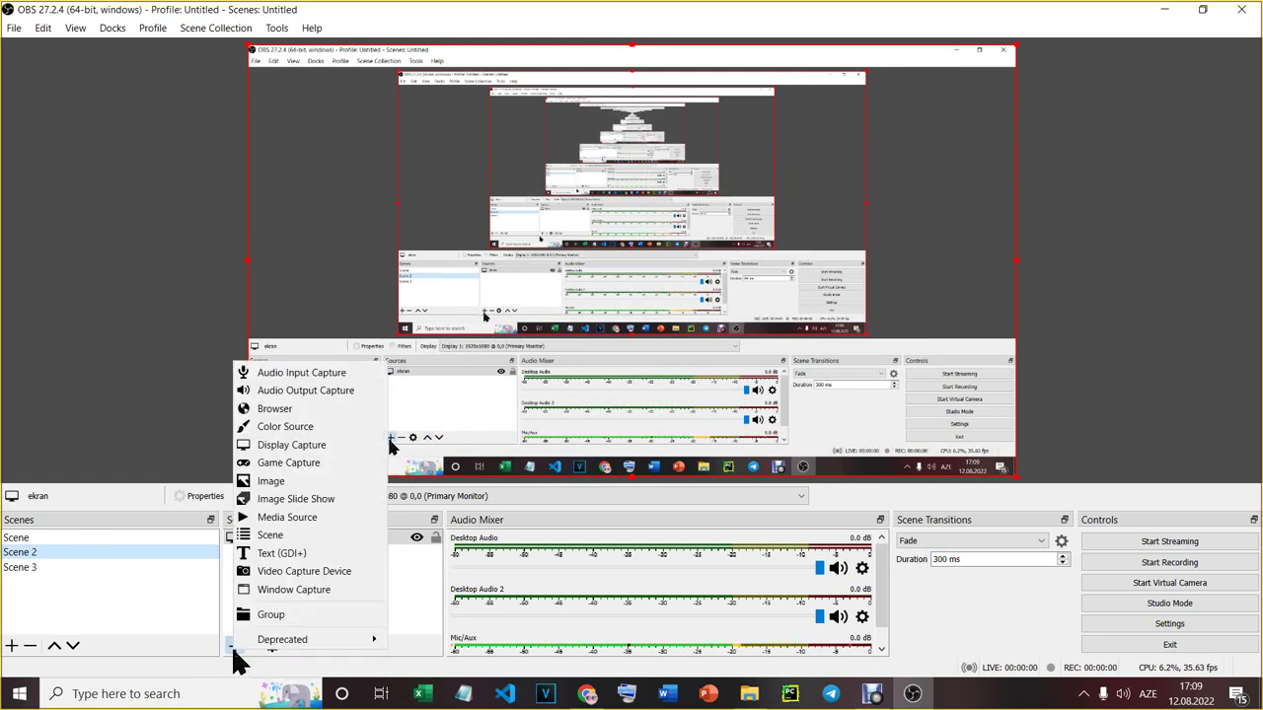
Add an 800x600 Browser source, replacing its default URL with the personal website address
{"action": "left_click", "coordinate": [289, 406]}
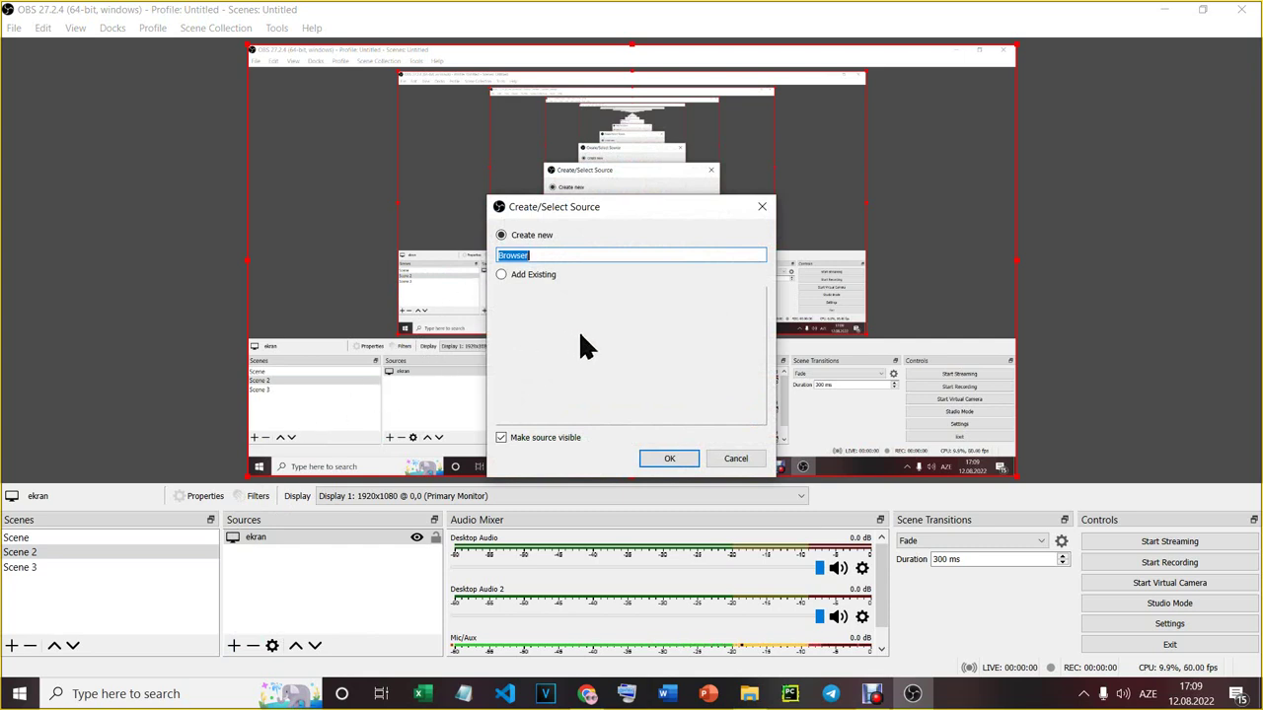
{"action": "left_click", "coordinate": [667, 460]}
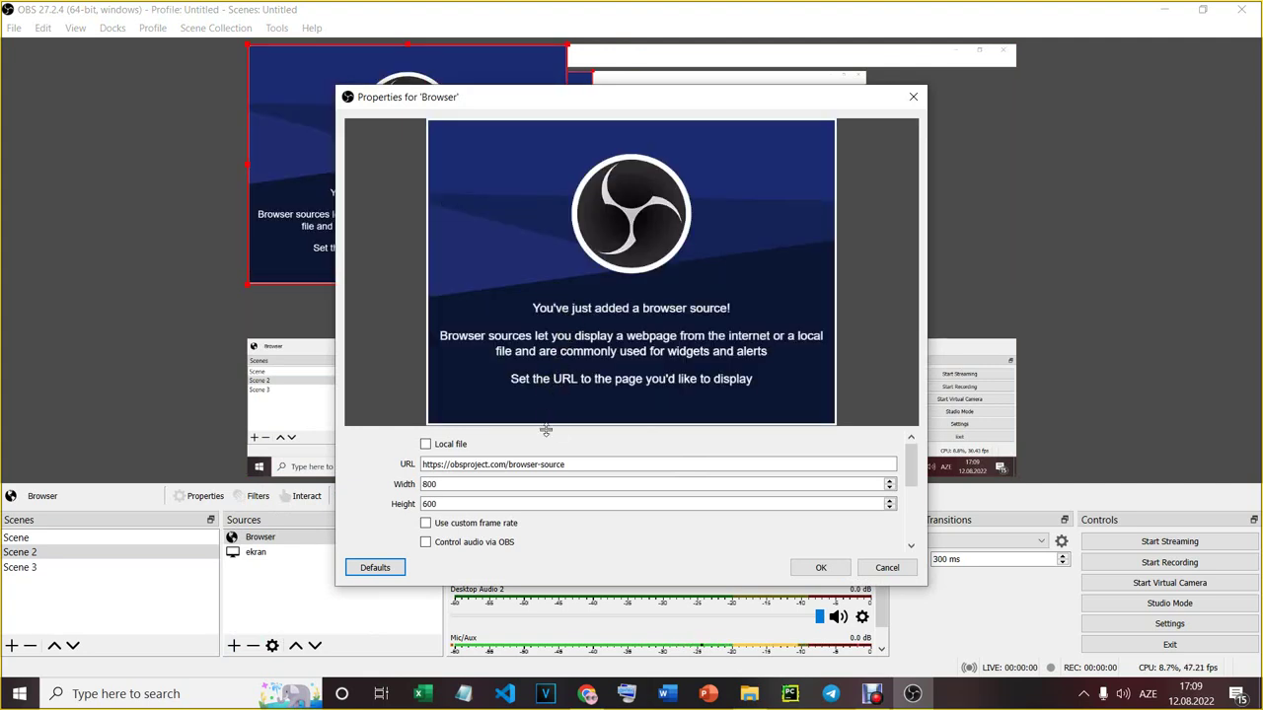
{"action": "left_click", "coordinate": [580, 469]}
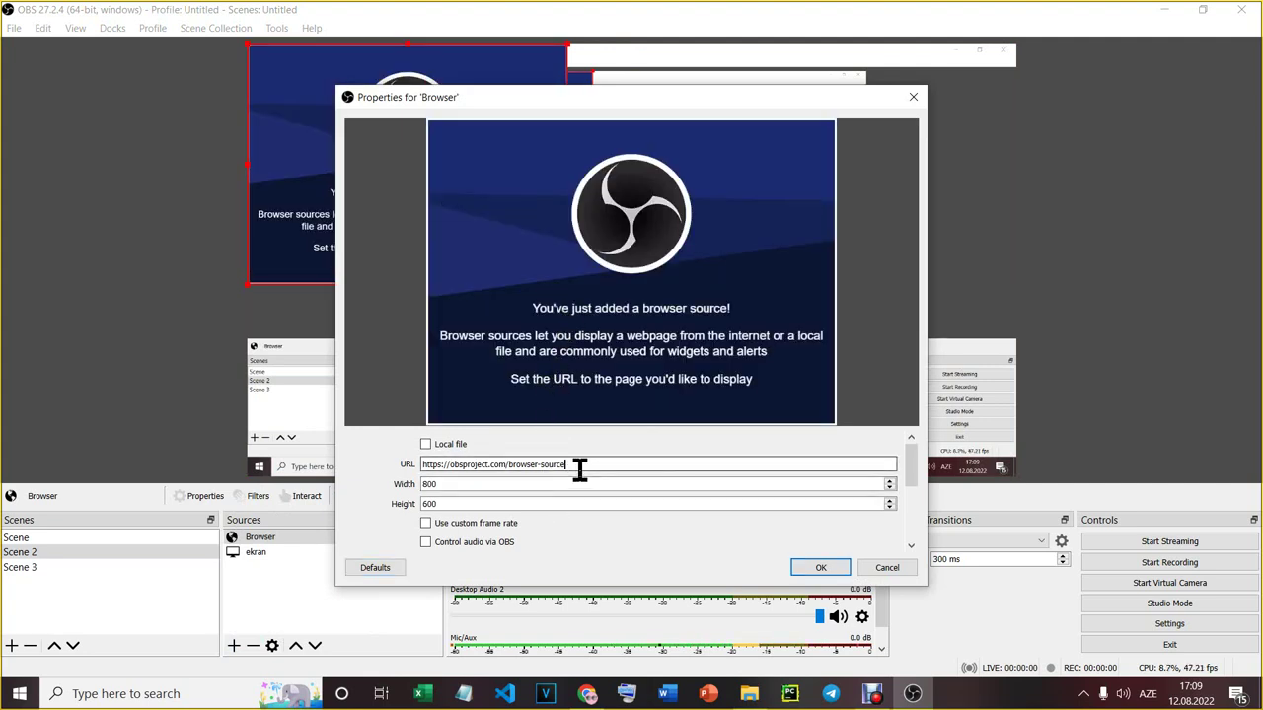
{"action": "key", "text": "ctrl+a"}
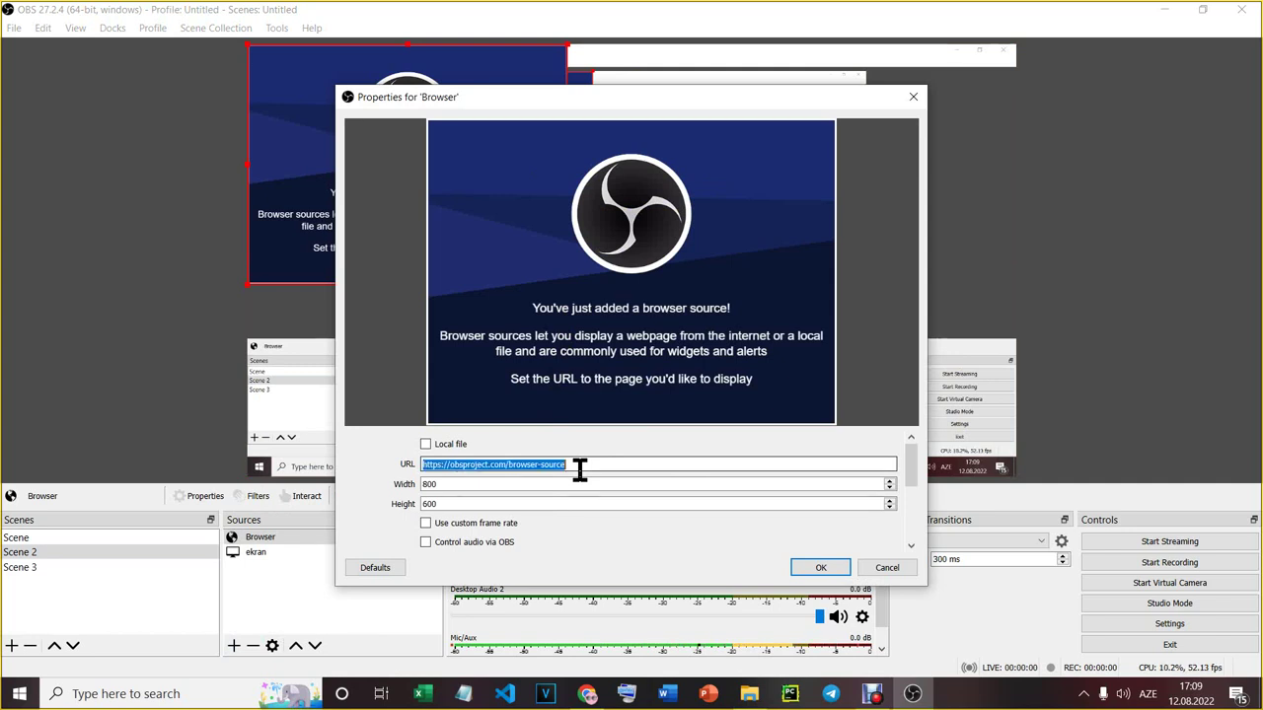
{"action": "key", "text": "BackSpace"}
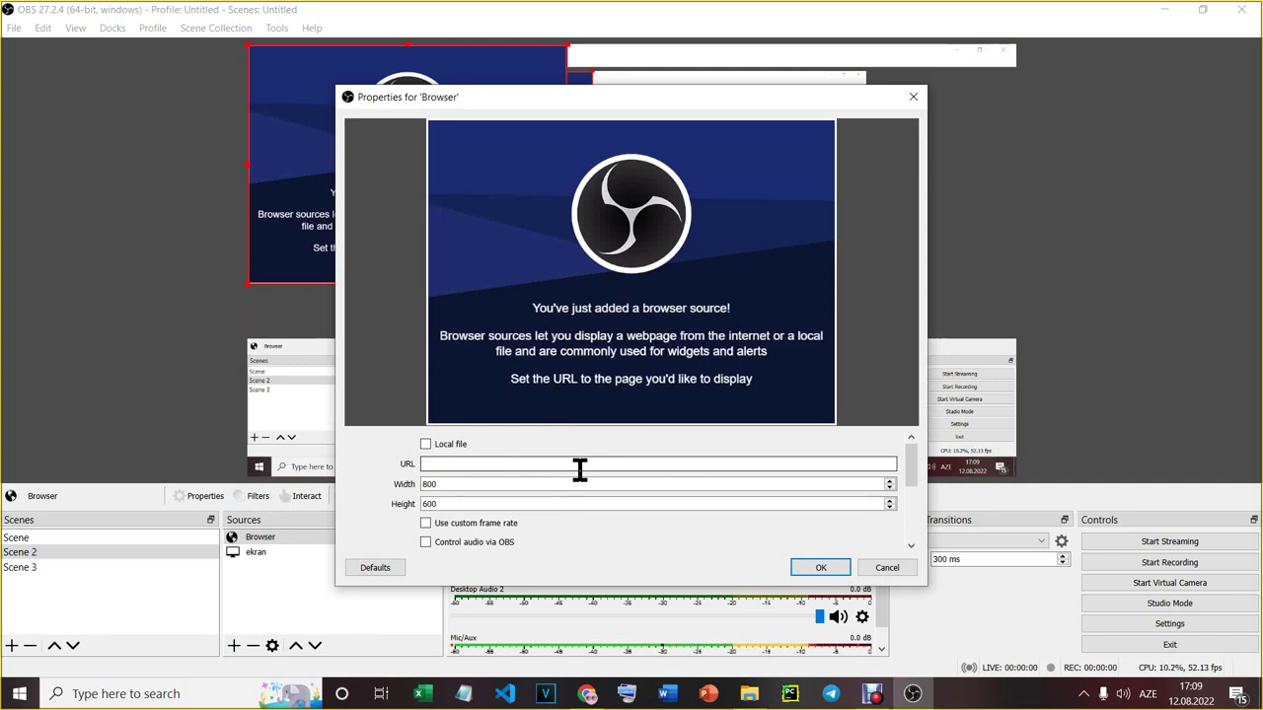
{"action": "type", "text": "valialiyev.jimdofree.com"}
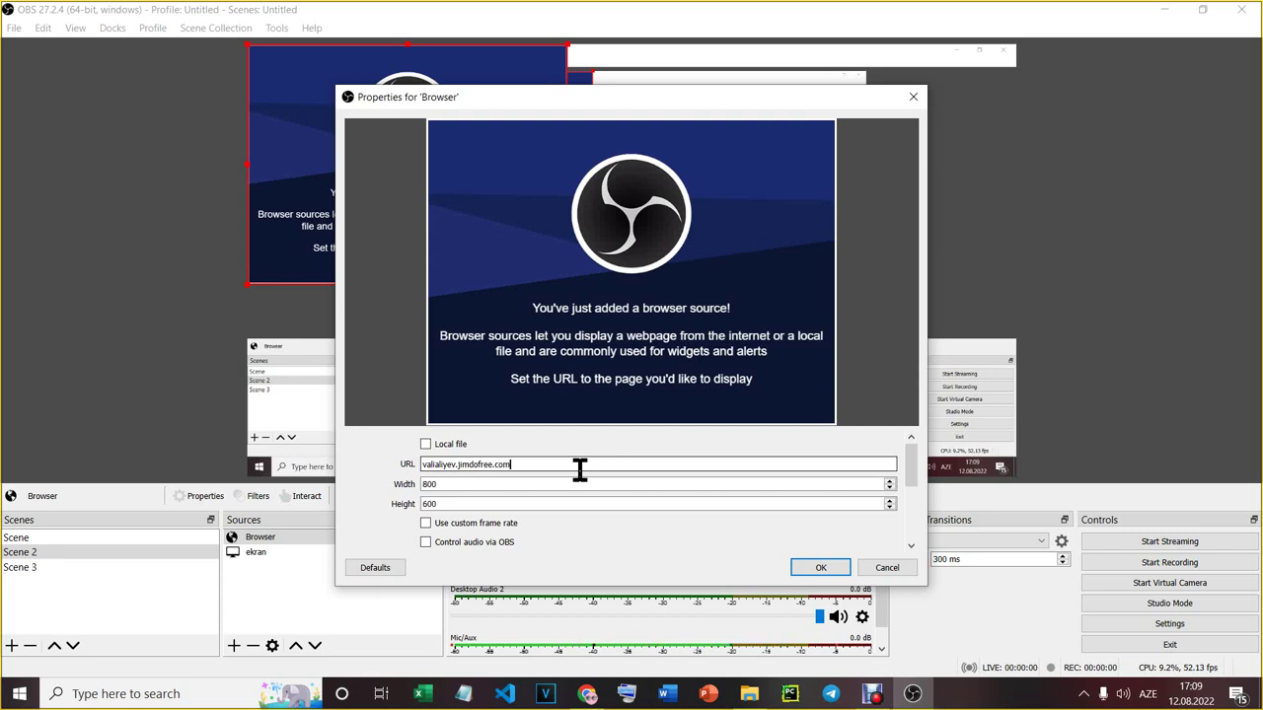
{"action": "left_click", "coordinate": [580, 486]}
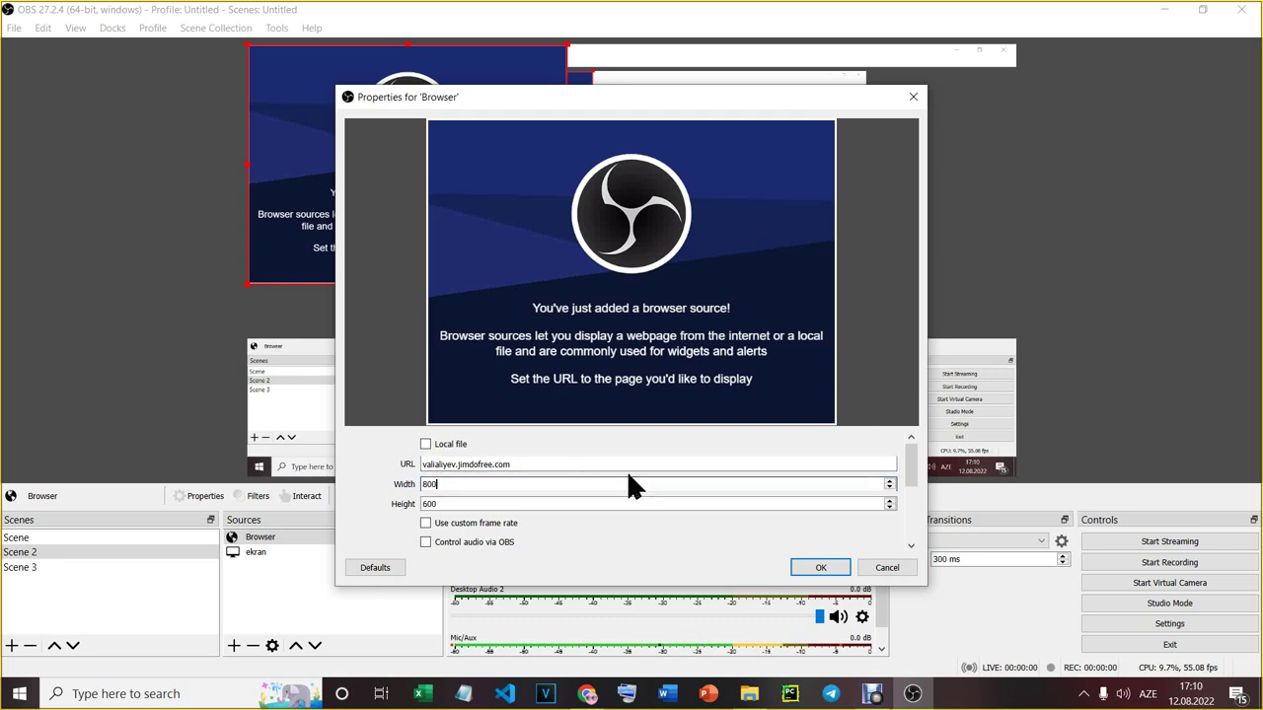
{"action": "left_click", "coordinate": [542, 468]}
{"action": "left_click", "coordinate": [829, 568]}
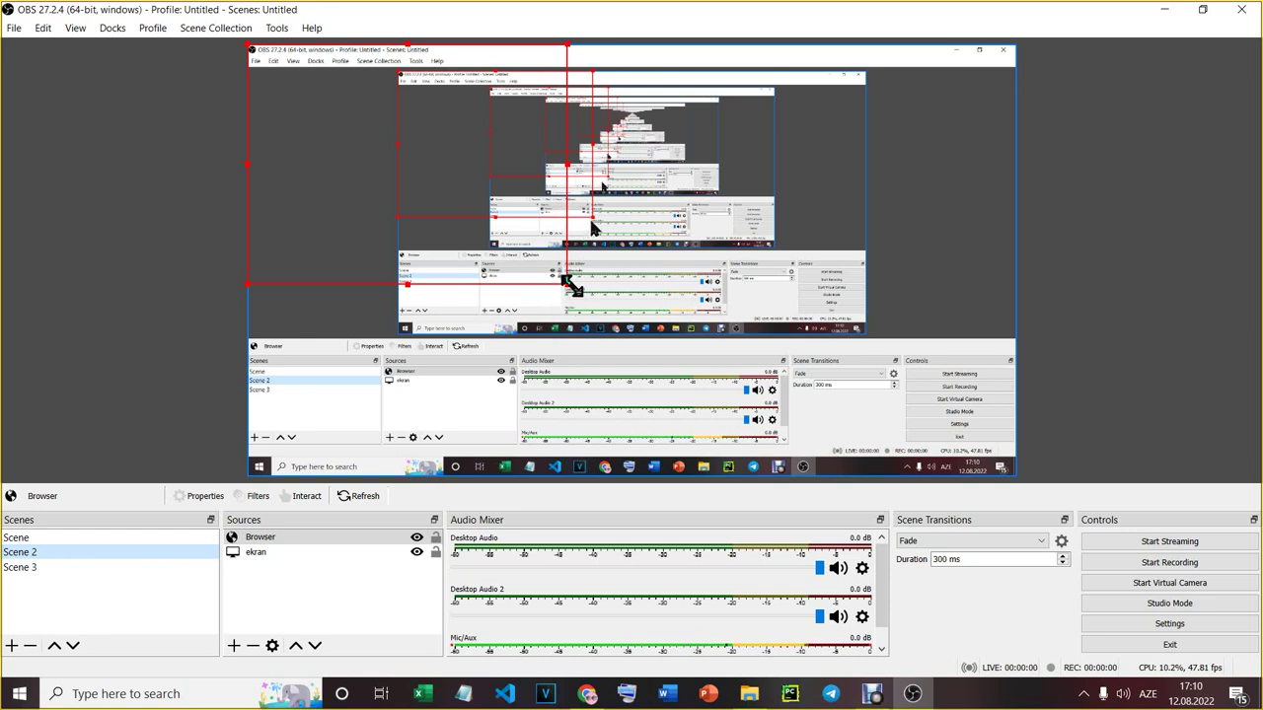
Enlarge the Browser source in the preview and reopen its Properties
{"action": "left_click_drag", "start_coordinate": [566, 279], "coordinate": [747, 419]}
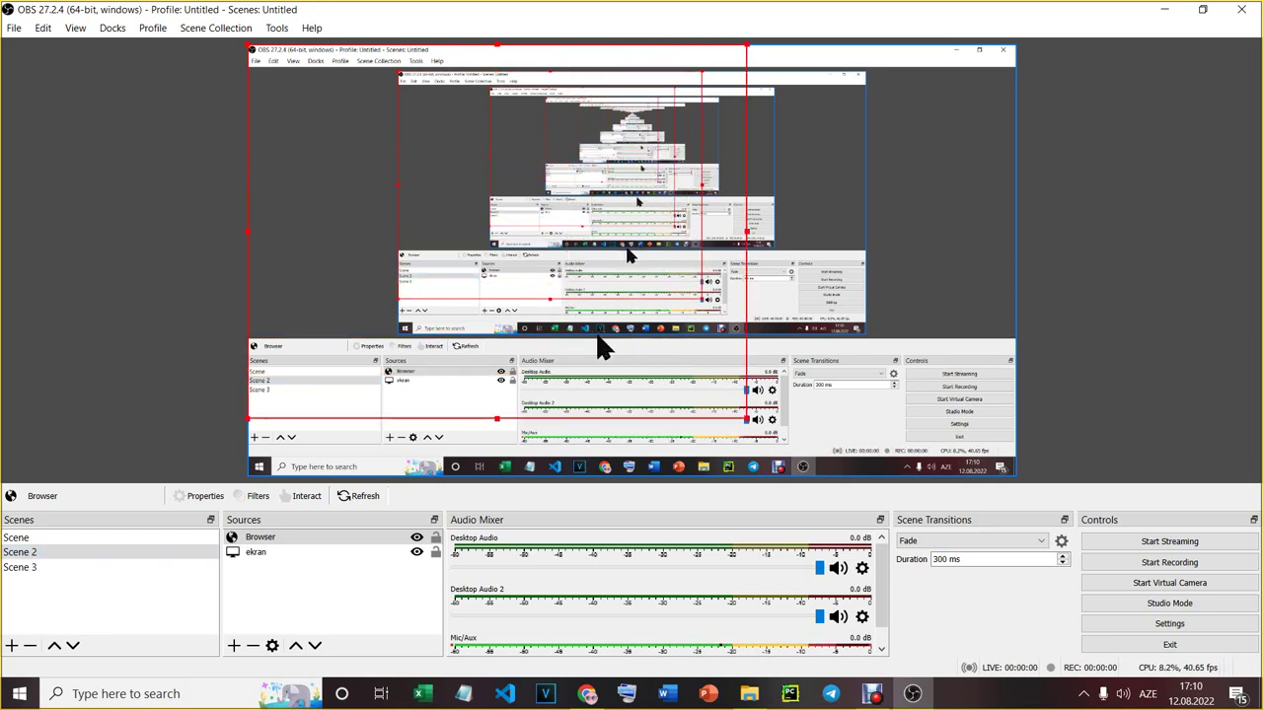
{"action": "right_click", "coordinate": [306, 532]}
{"action": "left_click", "coordinate": [360, 526]}
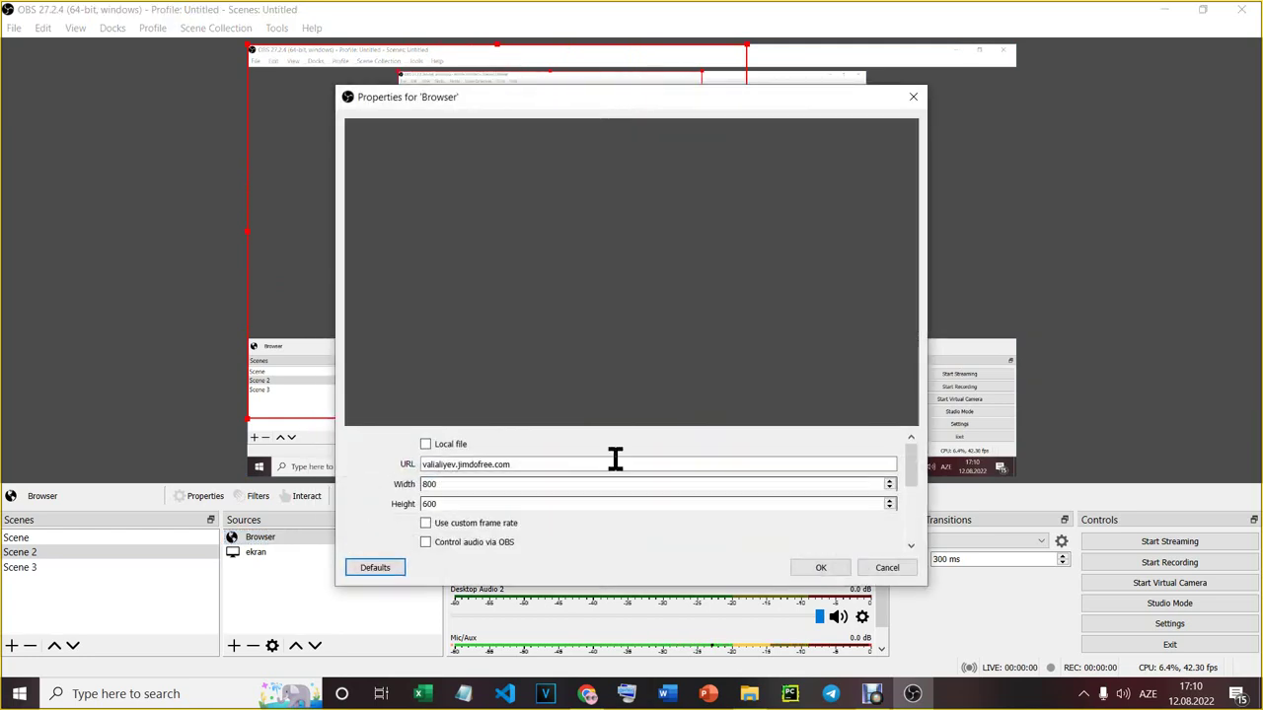
Start retyping the Browser source's web address
{"action": "left_click", "coordinate": [541, 462]}
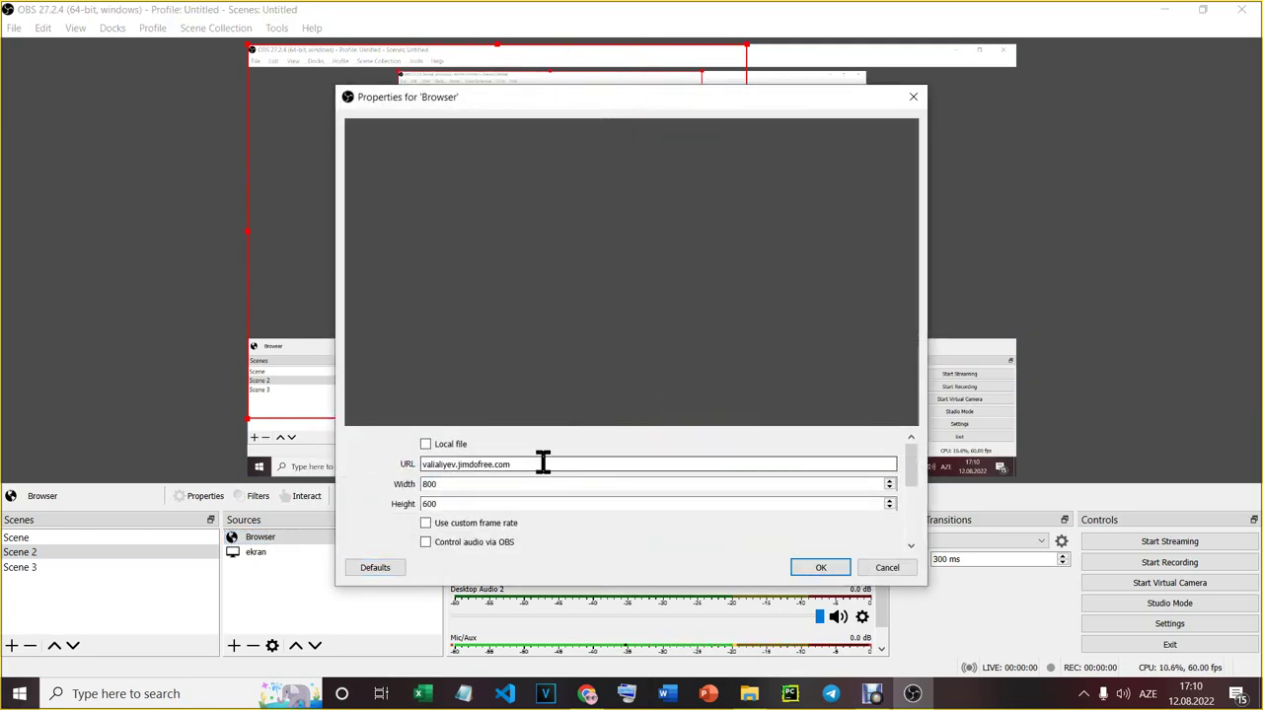
{"action": "key", "text": "BackSpace"}
{"action": "key", "text": "BackSpace"}
{"action": "key", "text": "BackSpace"}
{"action": "key", "text": "BackSpace"}
{"action": "key", "text": "BackSpace"}
{"action": "key", "text": "BackSpace"}
{"action": "key", "text": "BackSpace"}
{"action": "key", "text": "BackSpace"}
{"action": "key", "text": "BackSpace"}
{"action": "key", "text": "BackSpace"}
{"action": "key", "text": "BackSpace"}
{"action": "key", "text": "BackSpace"}
{"action": "key", "text": "BackSpace"}
{"action": "key", "text": "BackSpace"}
{"action": "key", "text": "BackSpace"}
{"action": "key", "text": "BackSpace"}
{"action": "key", "text": "BackSpace"}
{"action": "key", "text": "BackSpace"}
{"action": "key", "text": "BackSpace"}
{"action": "key", "text": "BackSpace"}
{"action": "key", "text": "BackSpace"}
{"action": "key", "text": "BackSpace"}
{"action": "type", "text": "edu"}
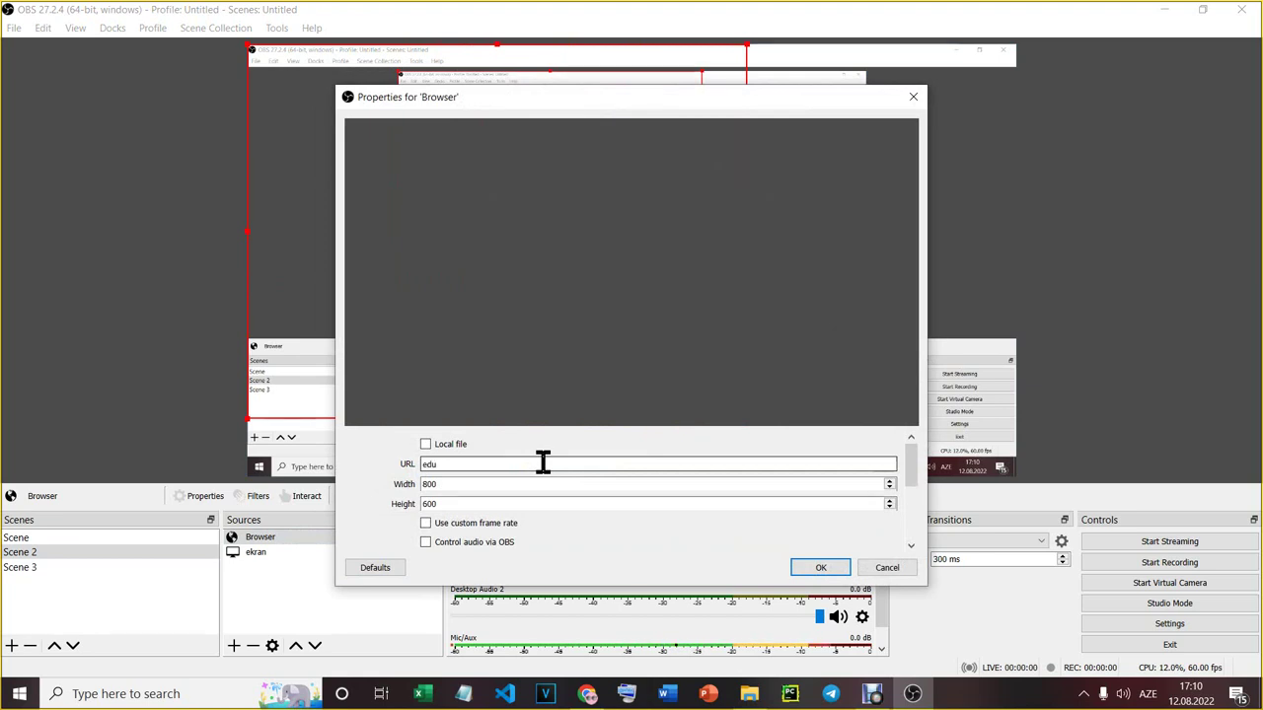
{"action": "type", "text": "s"}
{"action": "type", "text": "v"}
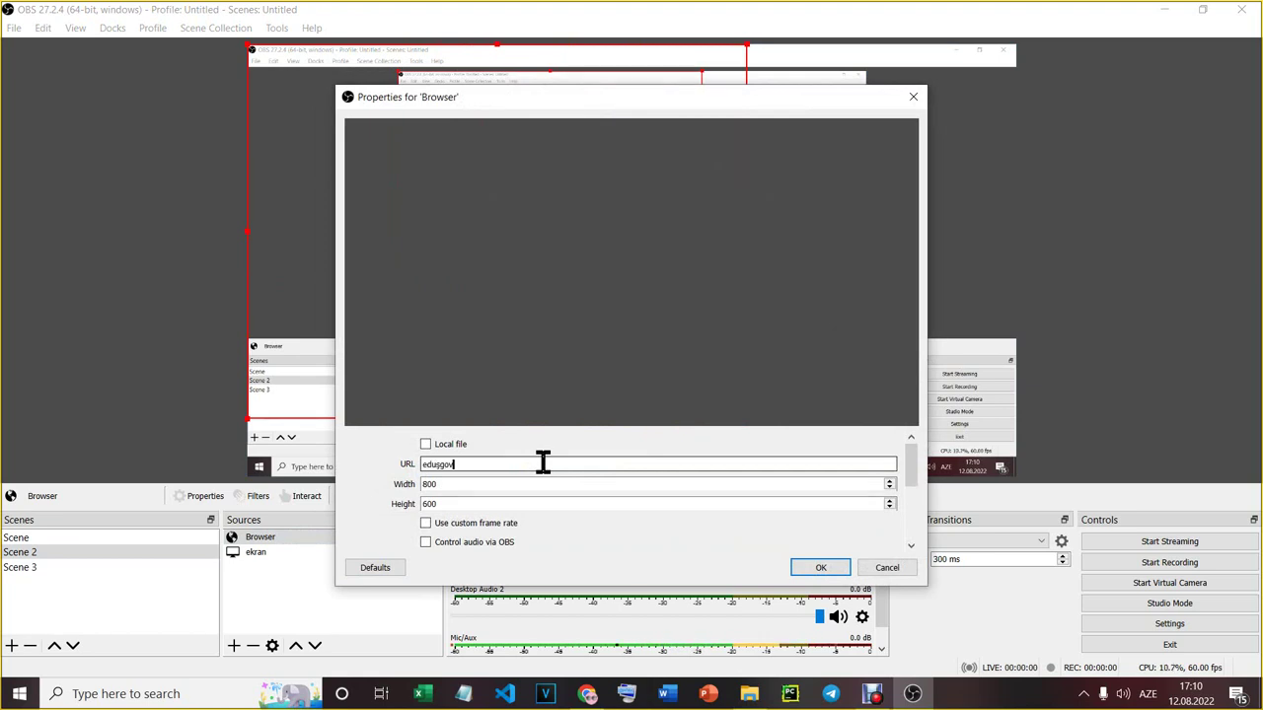
{"action": "key", "text": "BackSpace"}
{"action": "key", "text": "BackSpace"}
{"action": "key", "text": "BackSpace"}
{"action": "key", "text": "BackSpace"}
{"action": "key", "text": "BackSpace"}
{"action": "key", "text": "BackSpace"}
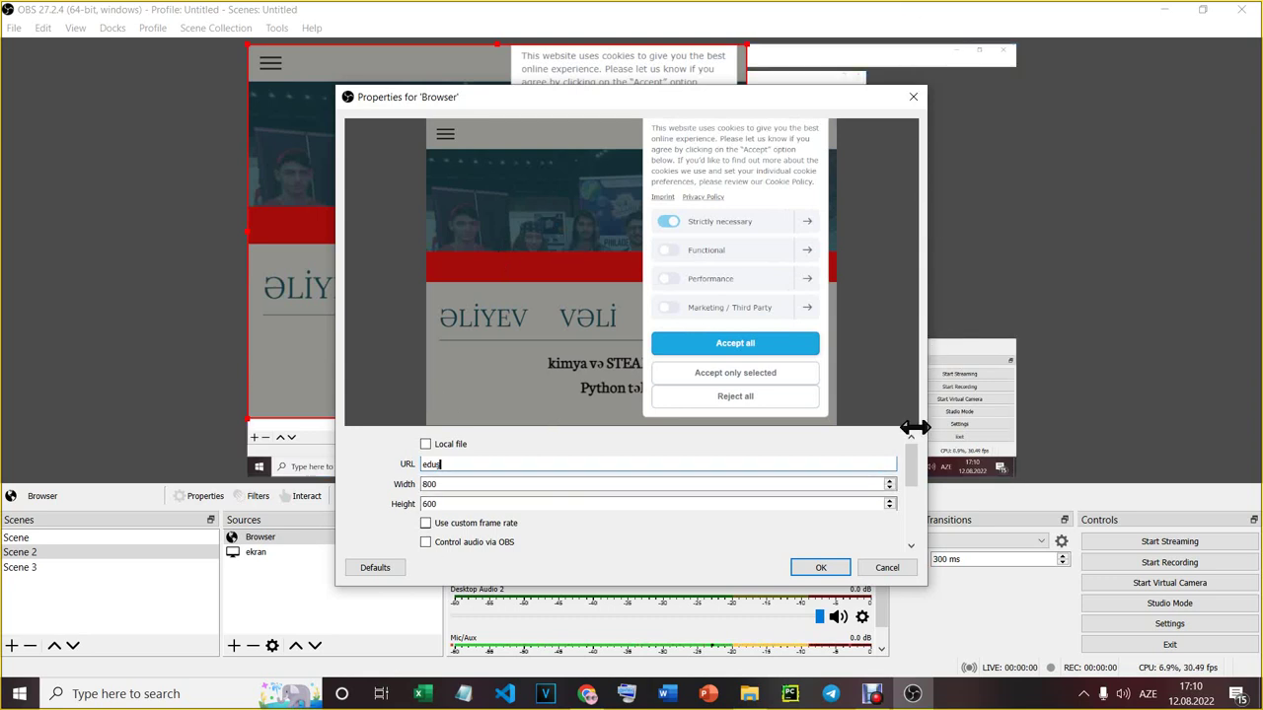
Cancel the Browser address edits, select the ekran capture, then bring up the Debut recorder
{"action": "left_click", "coordinate": [893, 575]}
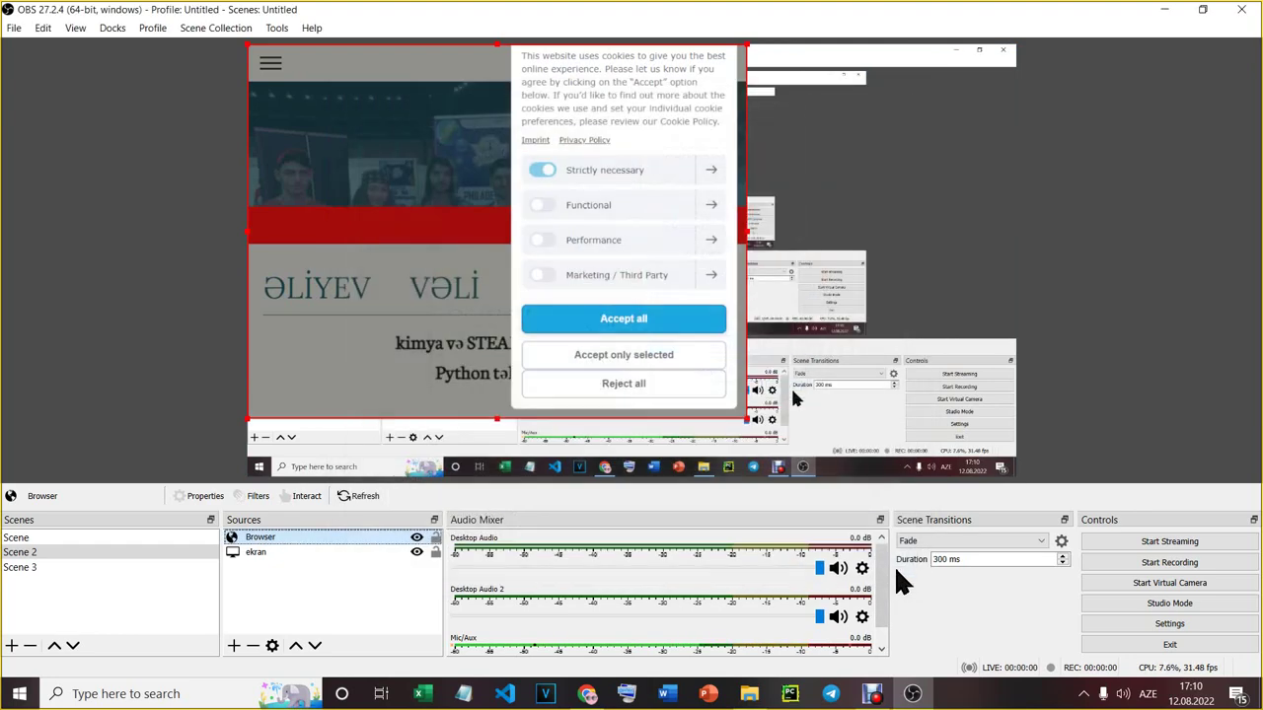
{"action": "left_click", "coordinate": [637, 326]}
{"action": "left_click", "coordinate": [651, 327]}
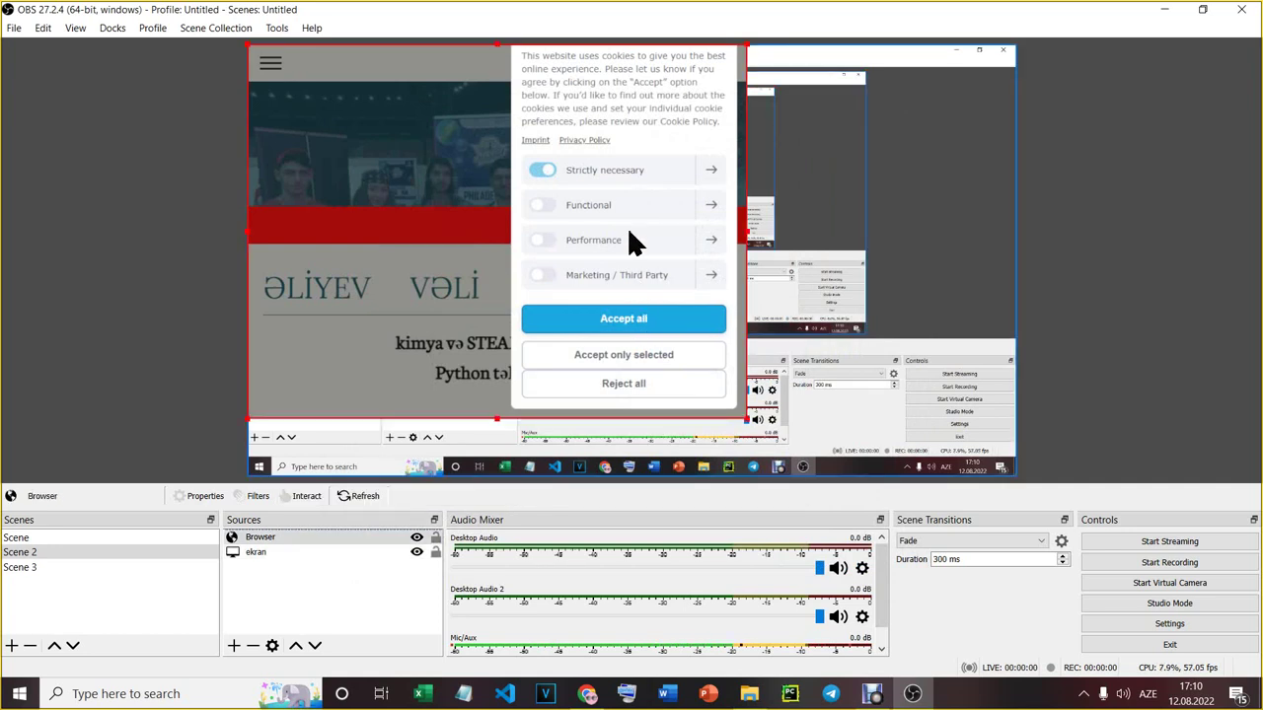
{"action": "left_click", "coordinate": [605, 242]}
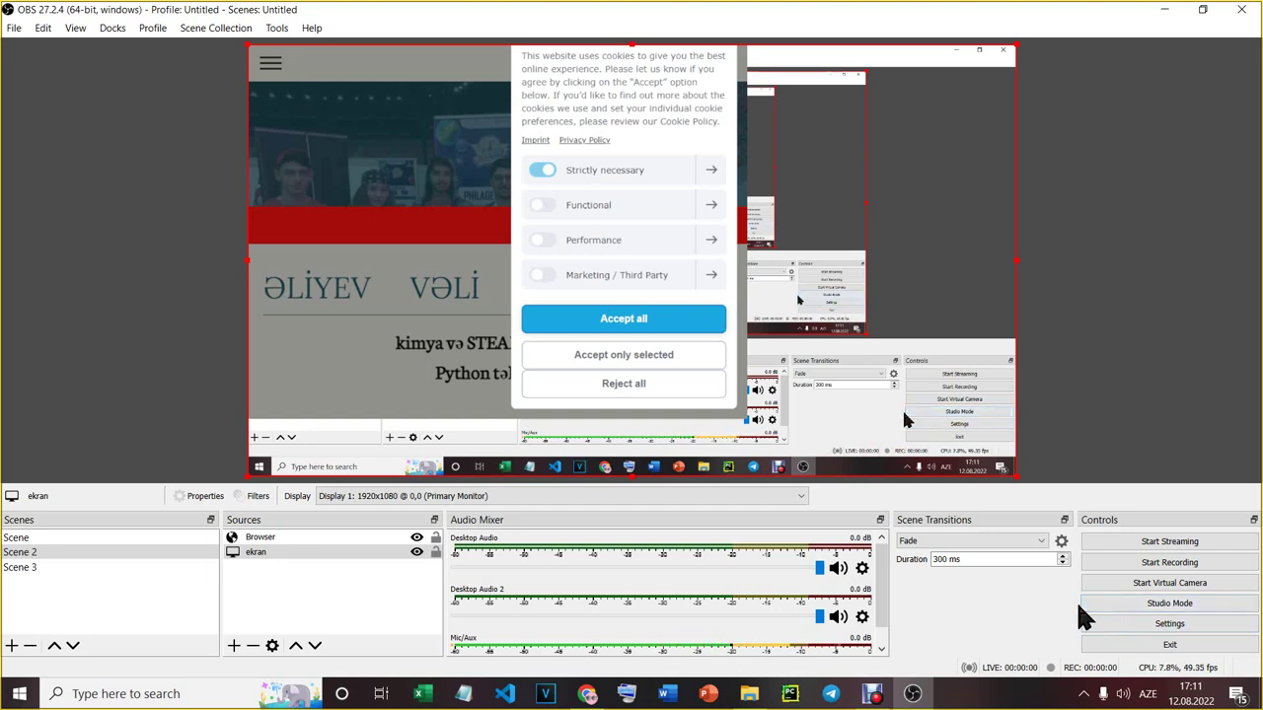
{"action": "left_click", "coordinate": [874, 693]}
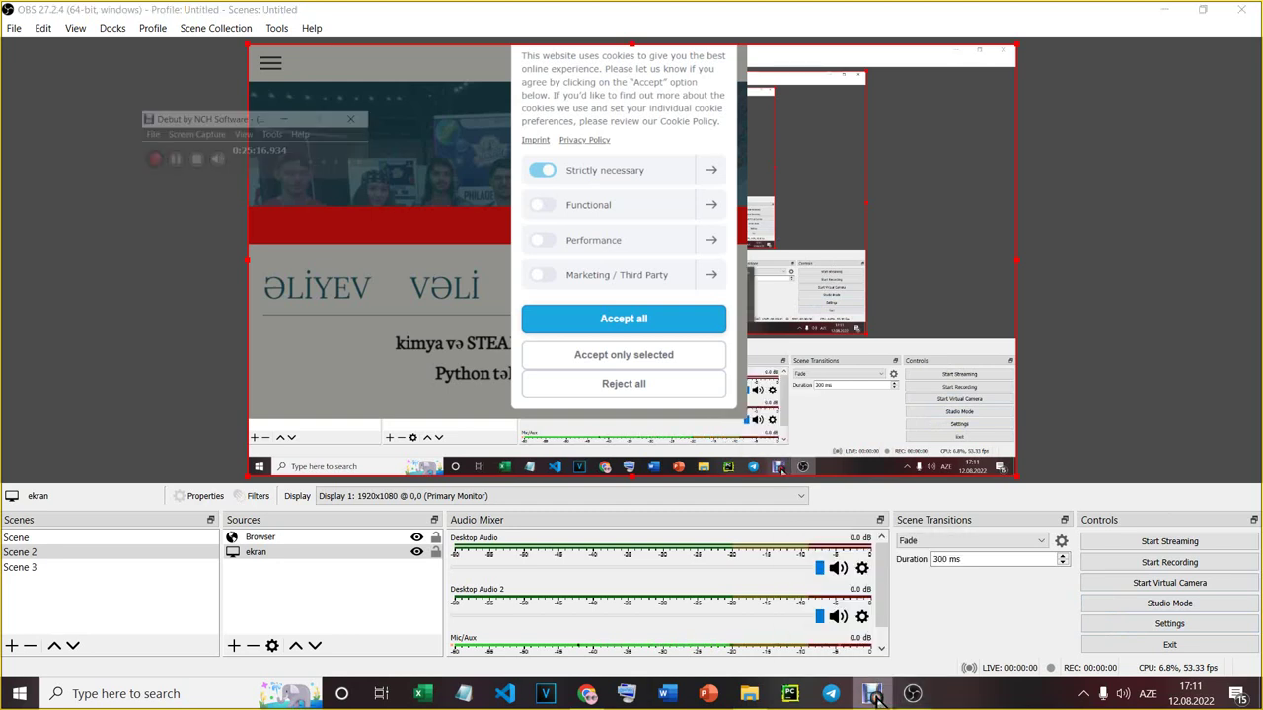